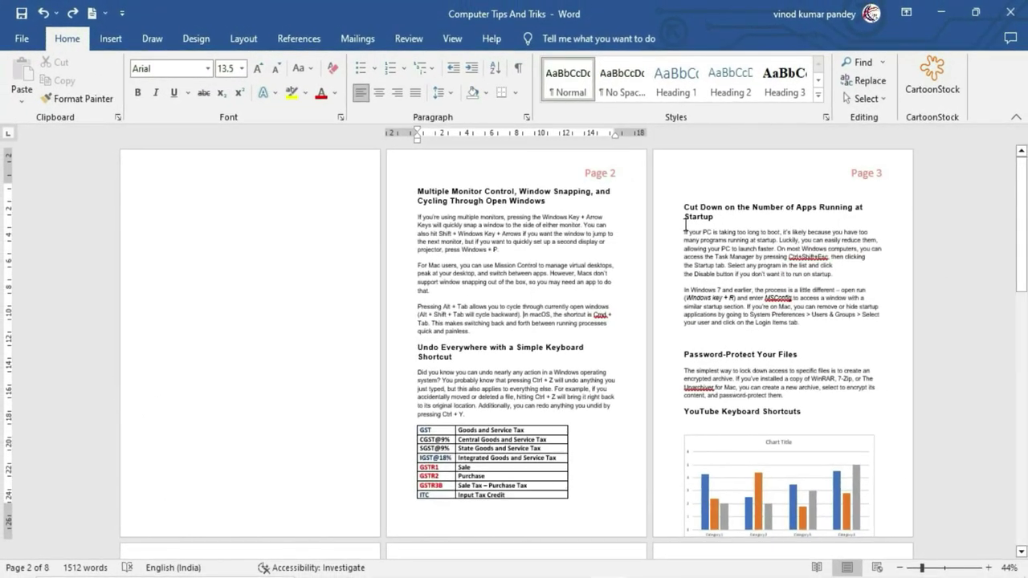
Browse the document from the blank first page and briefly select the Undo Everywhere heading.
click(169, 187)
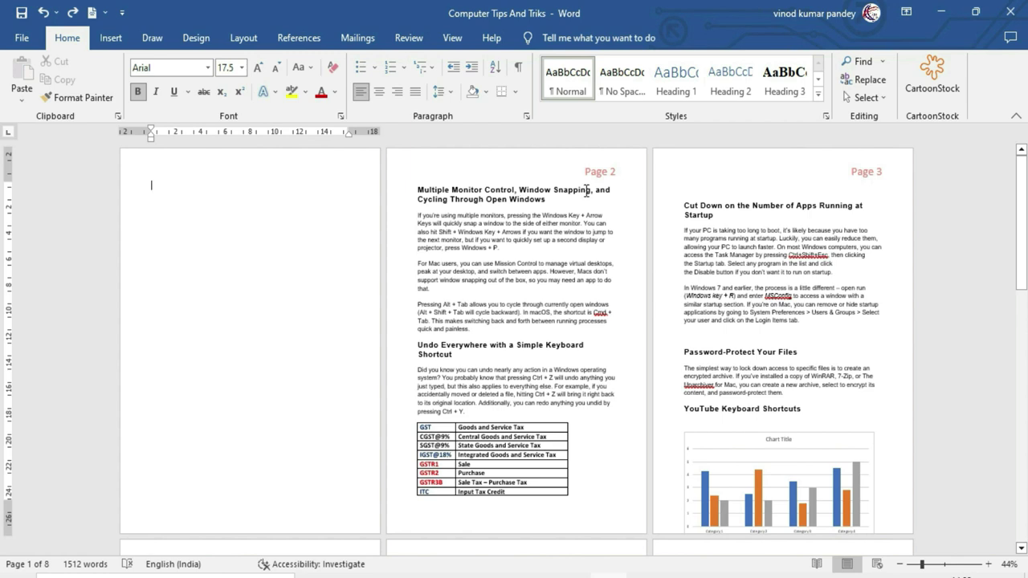
drag(1021, 221, 1021, 430)
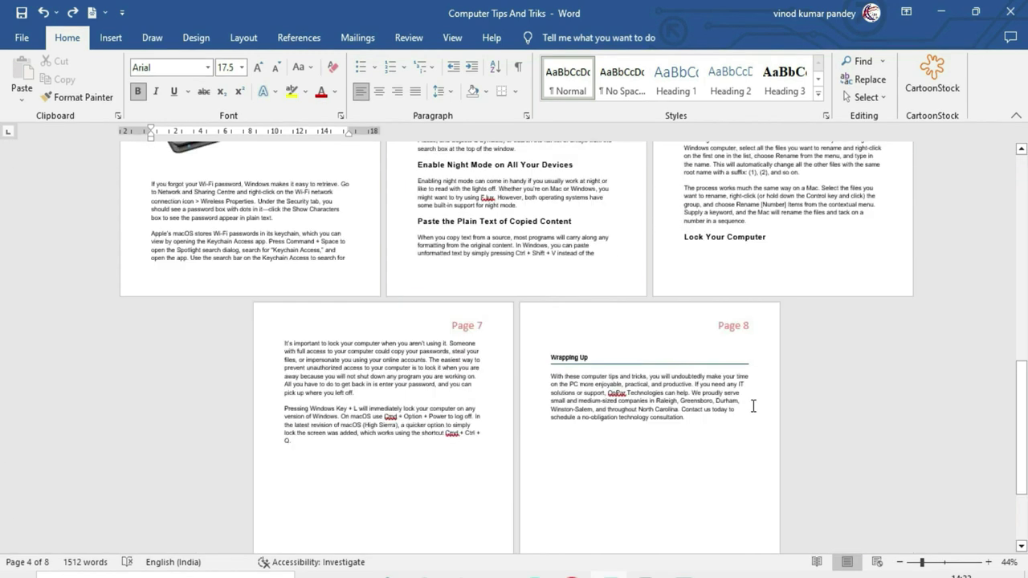
drag(1020, 430, 572, 259)
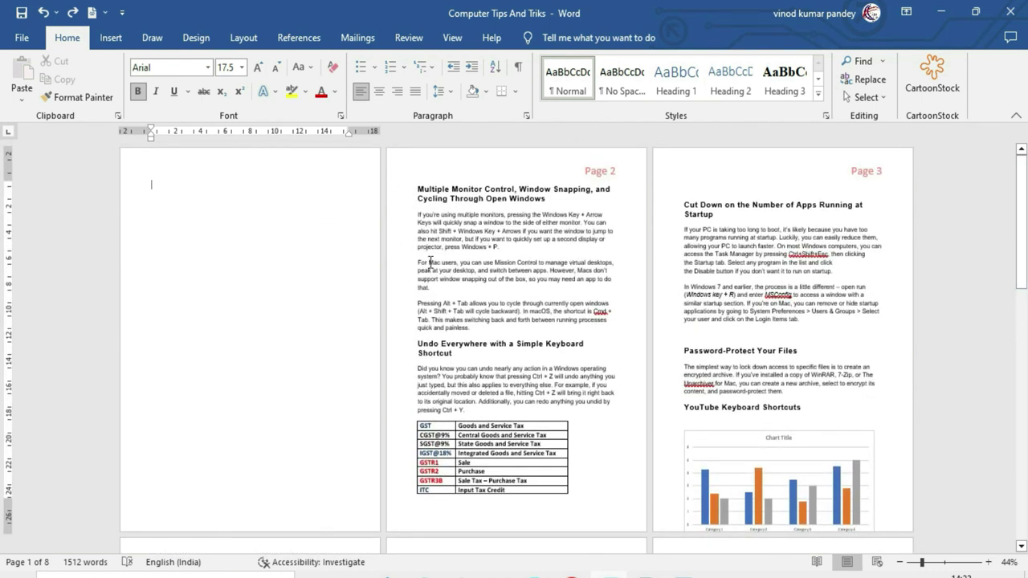
double_click(436, 186)
drag(460, 344, 464, 352)
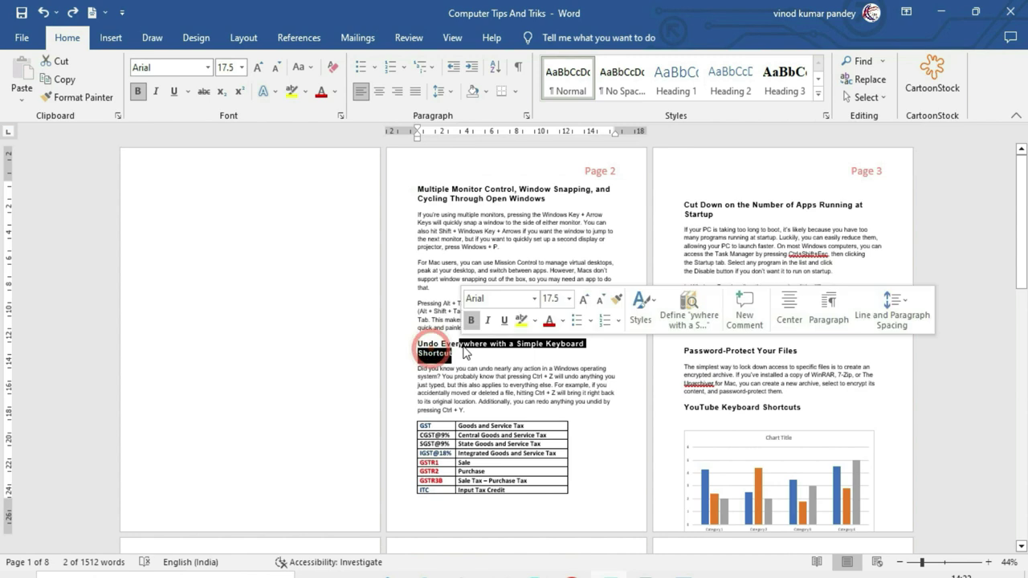
click(431, 353)
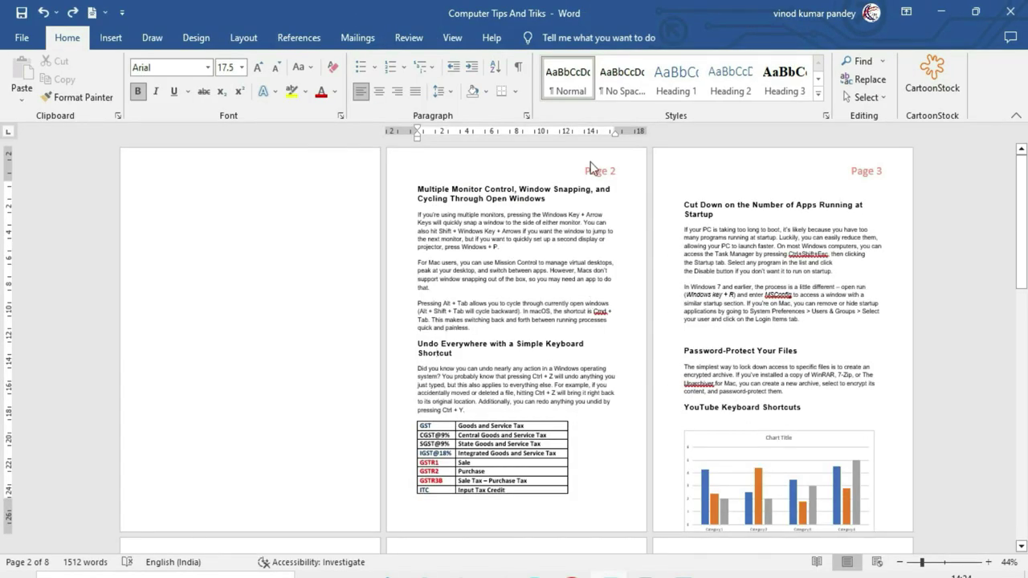
Switch to One Page view and zoom to 90%.
click(452, 38)
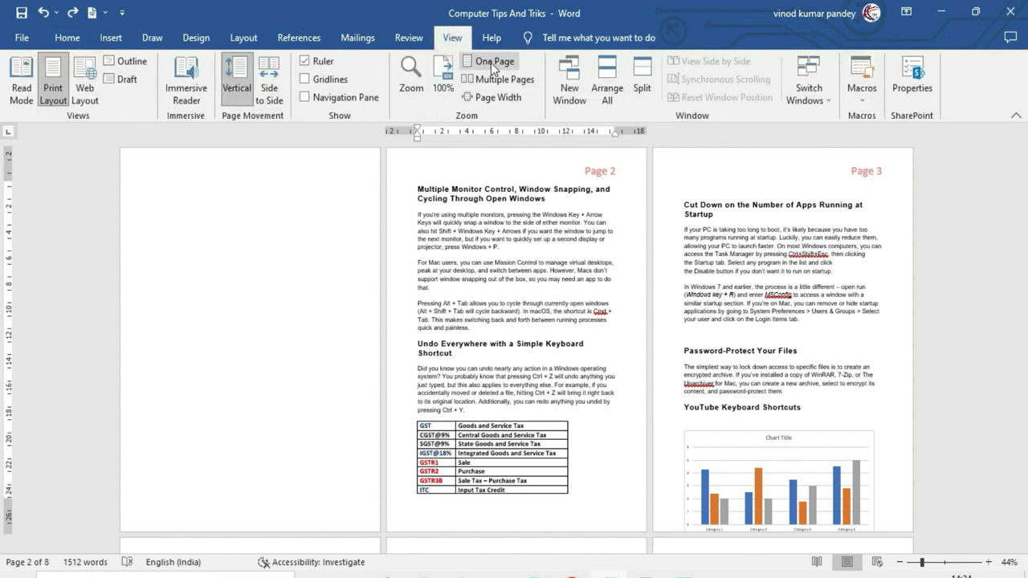
click(491, 62)
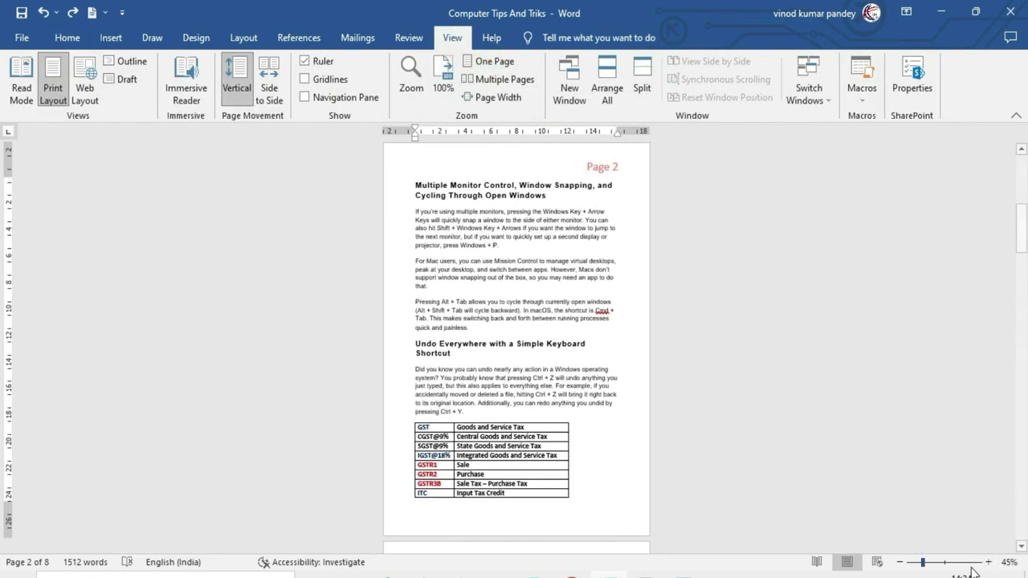
click(989, 562)
click(989, 562)
click(988, 562)
click(988, 563)
click(989, 562)
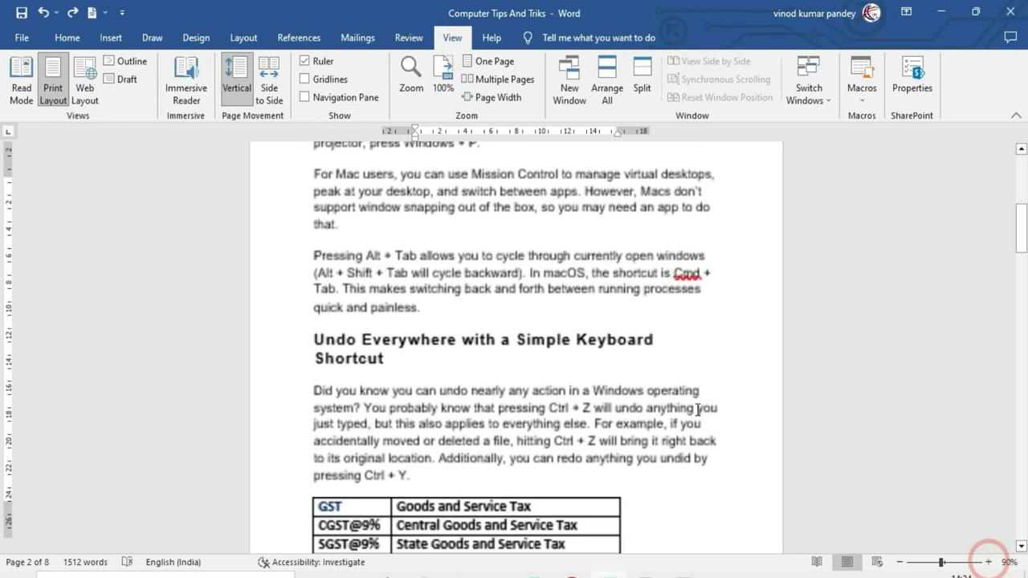
scroll(698, 409, up, 3)
scroll(698, 407, up, 1)
scroll(699, 407, up, 2)
scroll(616, 438, down, 2)
scroll(616, 438, down, 3)
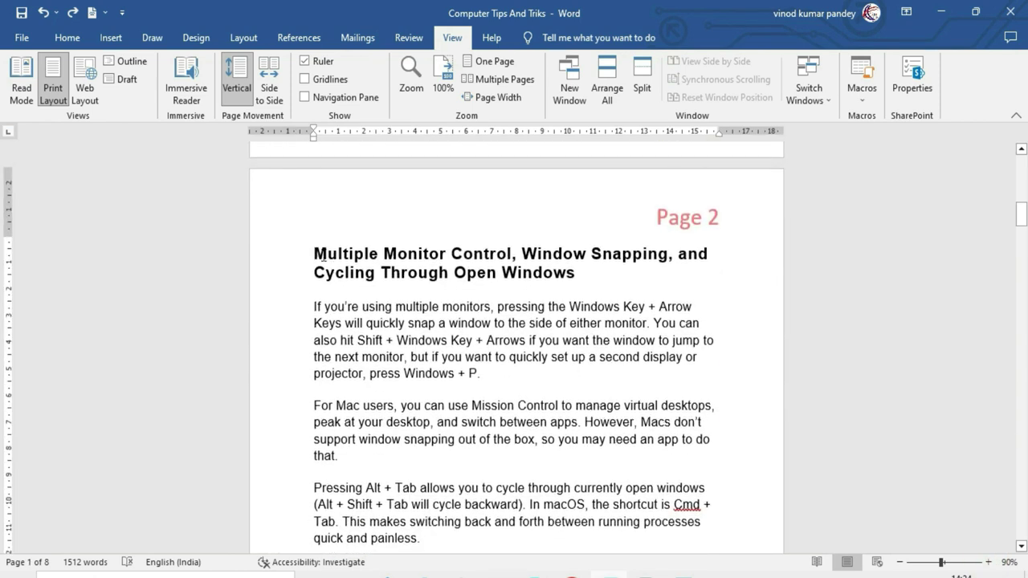
Make the page 2 'Multiple Monitor Control, Window Snapping…' title a Heading 1.
drag(314, 252, 578, 273)
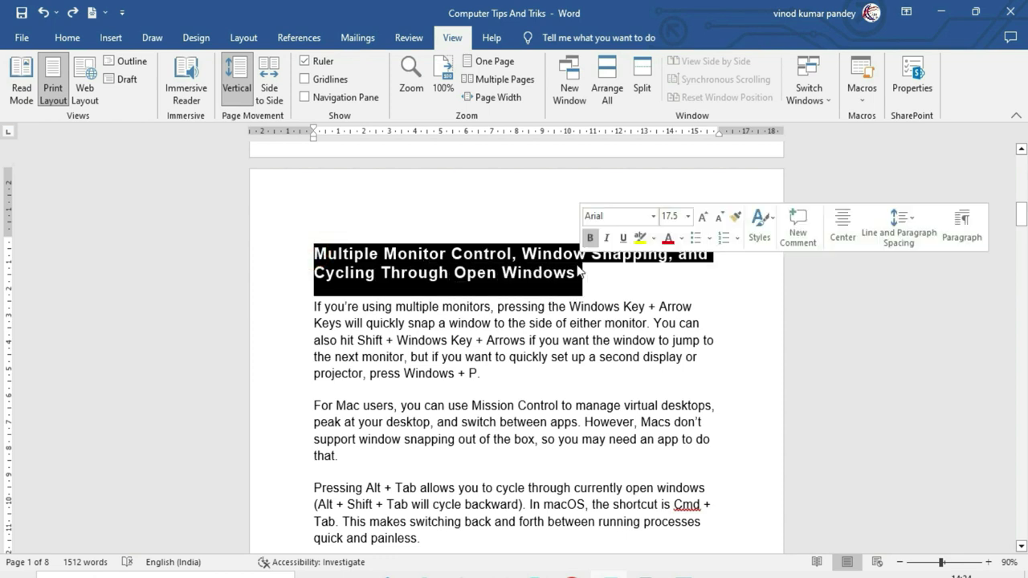
click(67, 38)
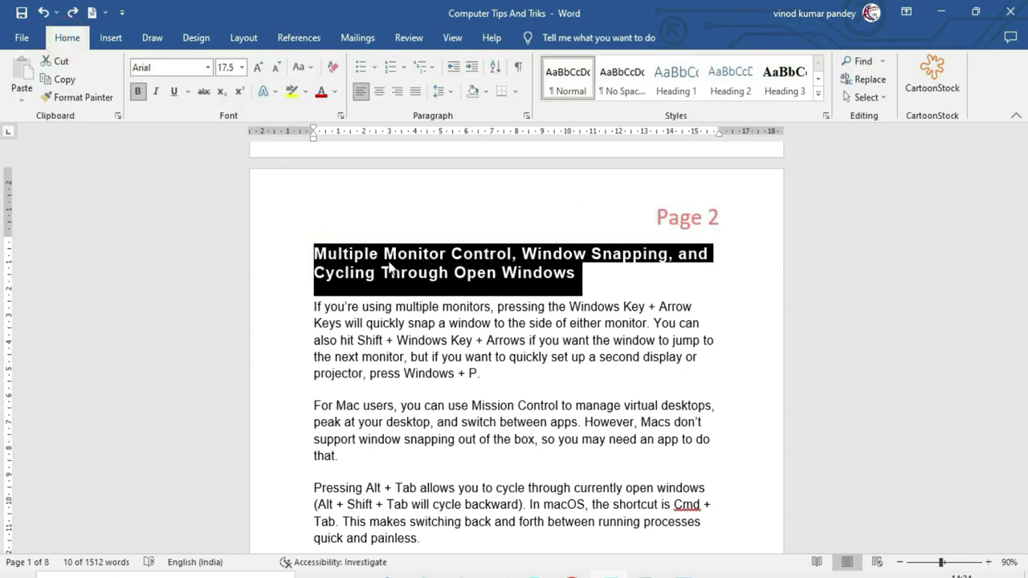
click(673, 82)
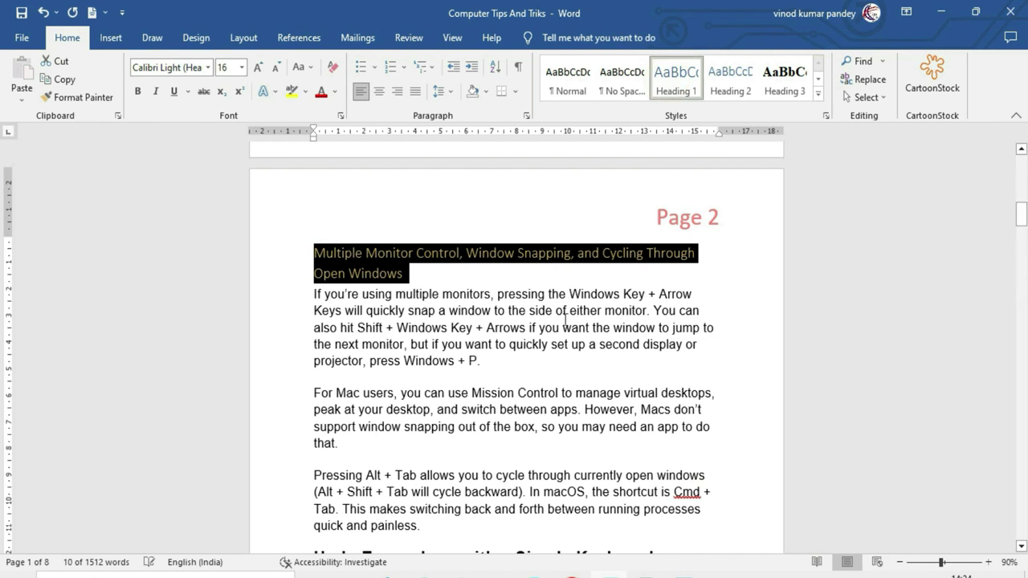
click(465, 295)
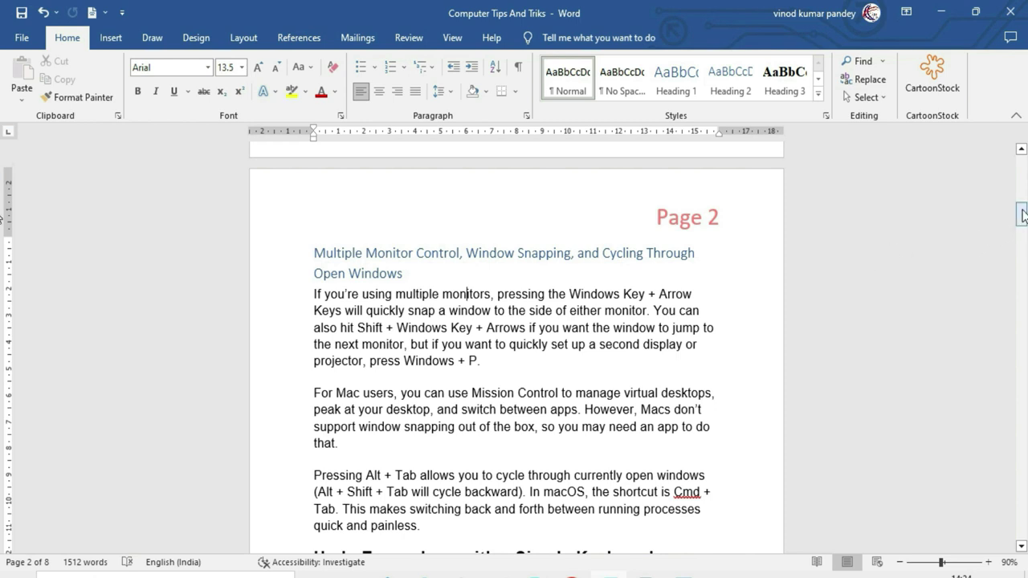
drag(1022, 216, 1021, 227)
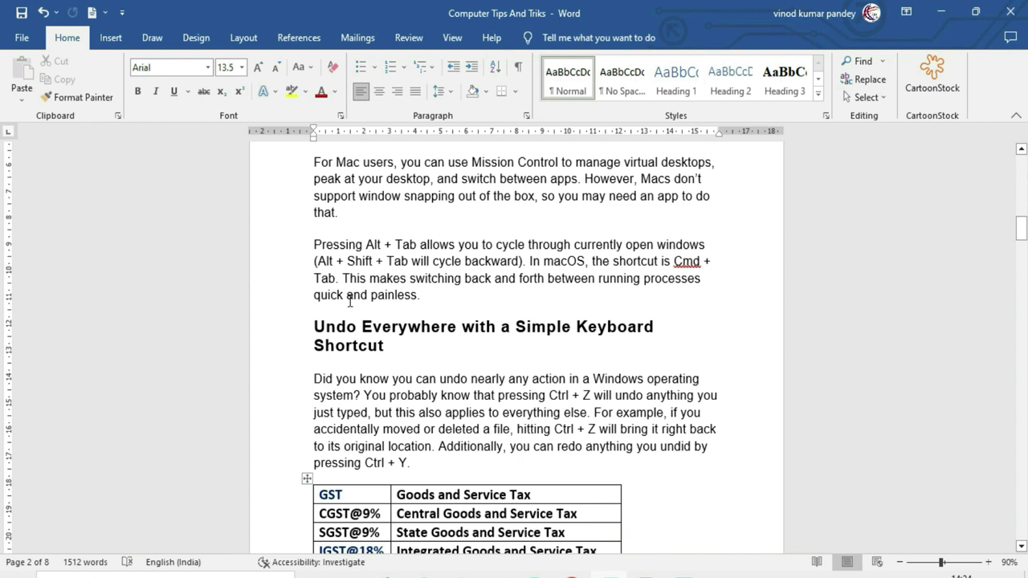
Make Undo Everywhere a Heading 2 and the page 3 Startup title a Heading 1.
triple_click(402, 352)
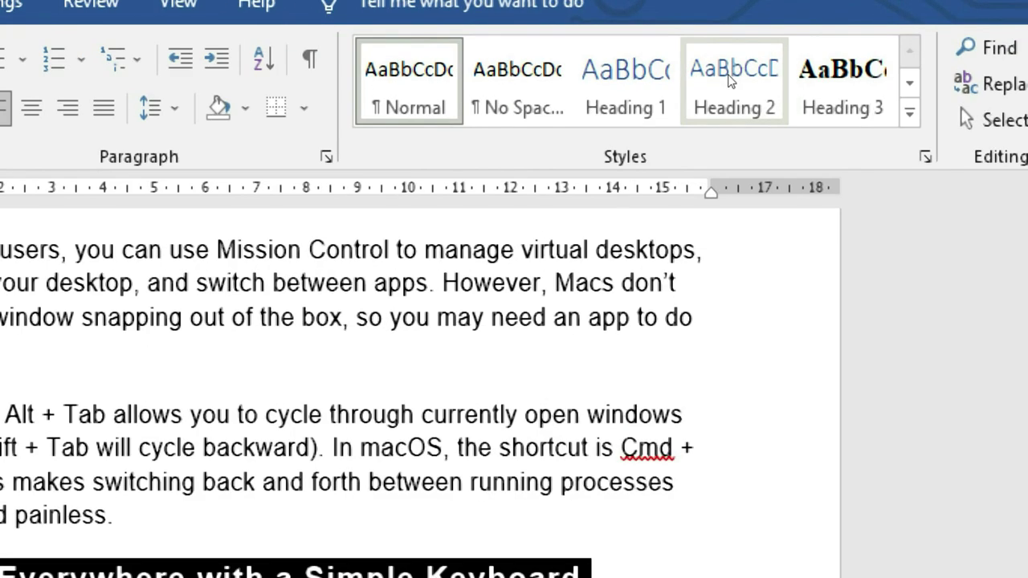
click(729, 77)
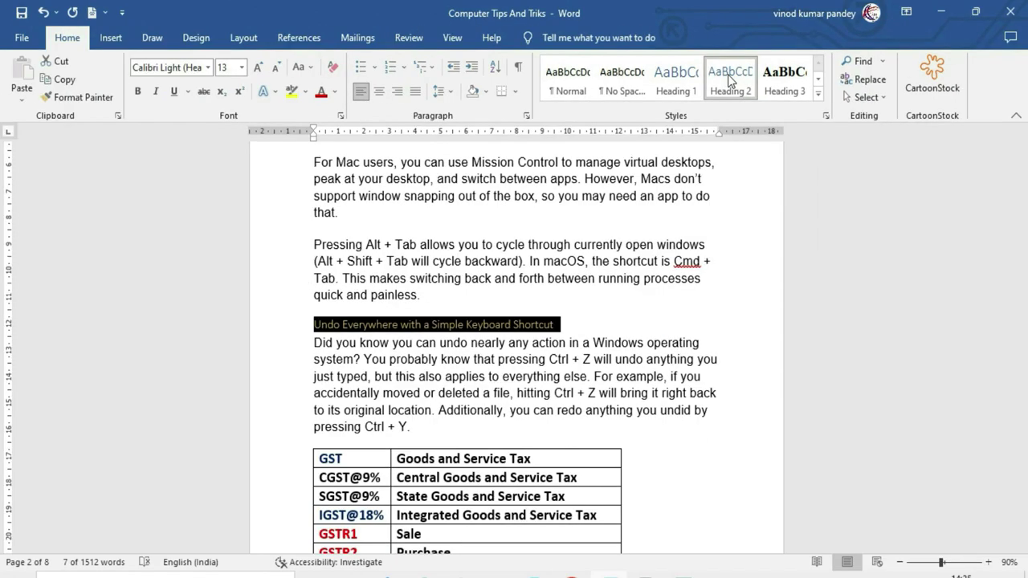
click(592, 314)
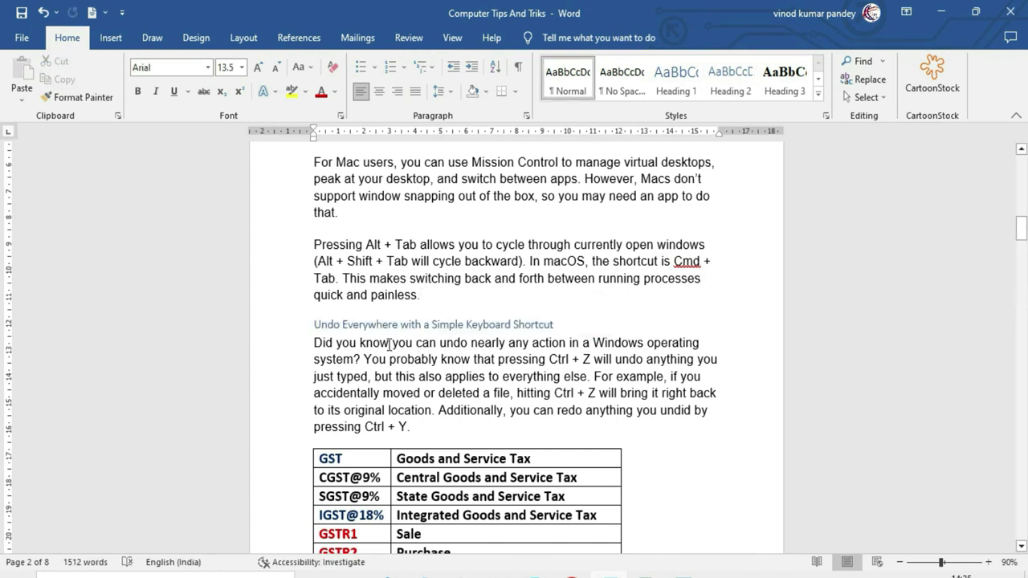
scroll(390, 344, down, 1)
scroll(461, 358, down, 5)
scroll(461, 358, down, 3)
scroll(462, 357, down, 1)
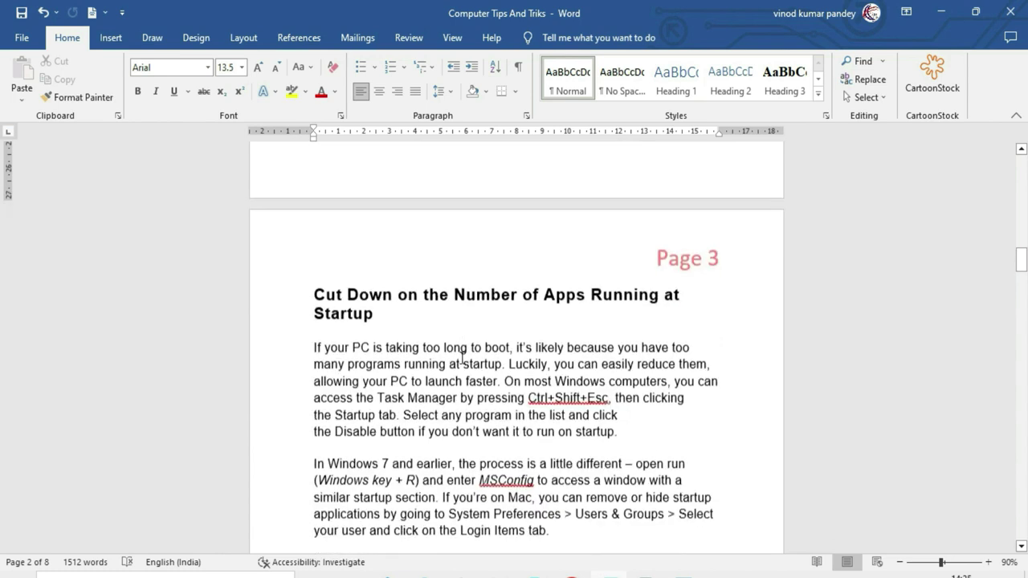
click(468, 321)
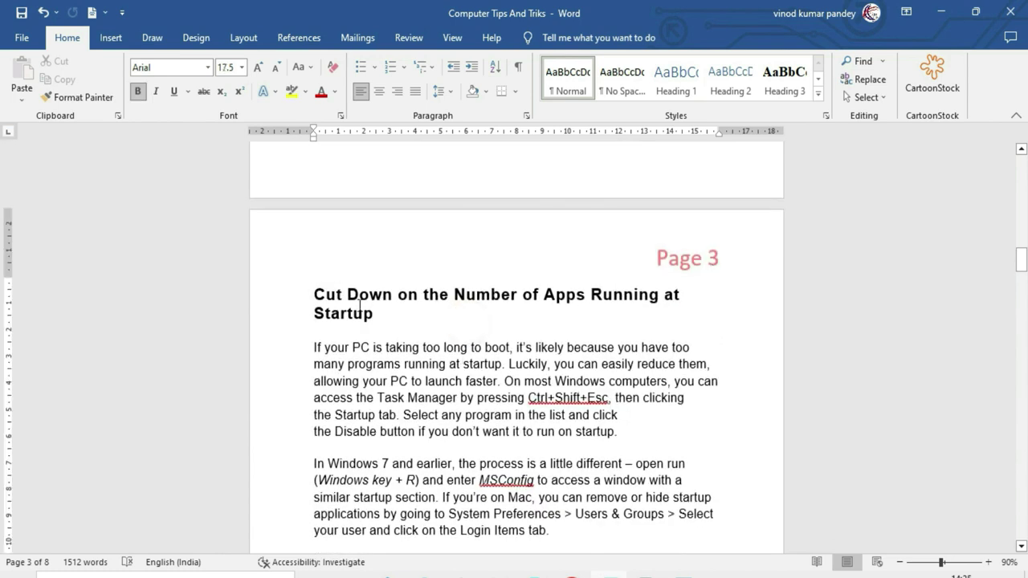
double_click(307, 295)
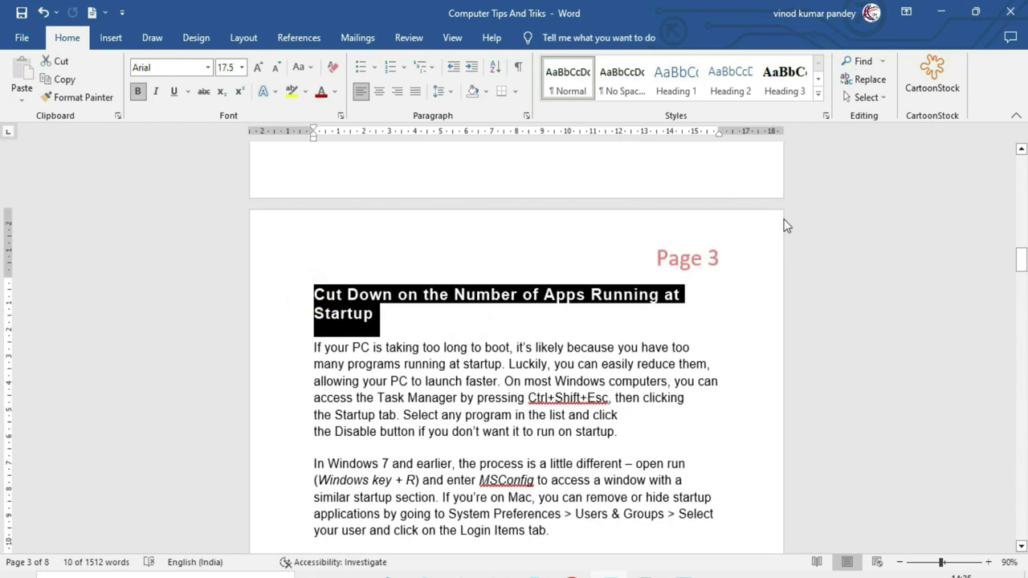
click(676, 81)
click(512, 382)
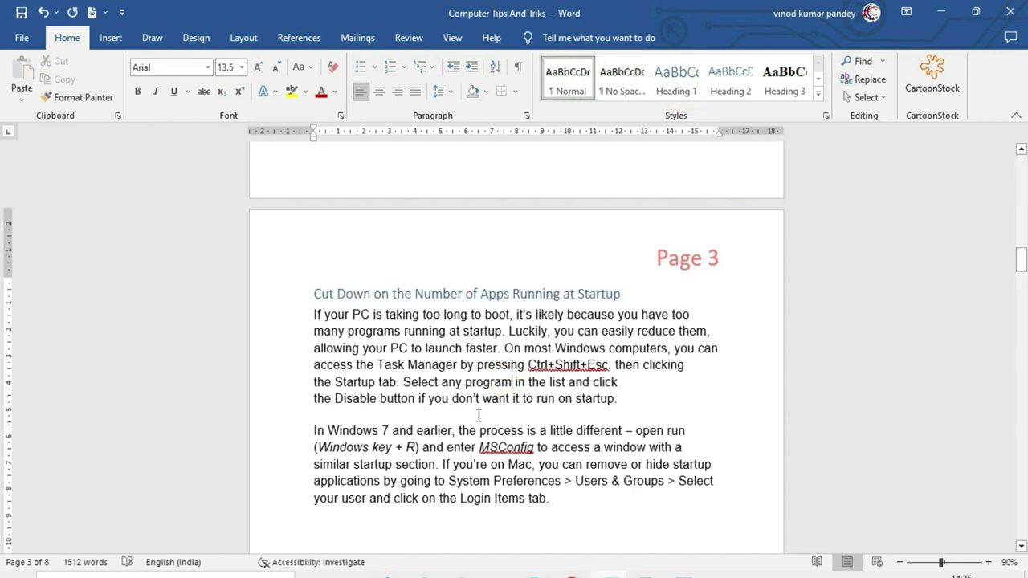
Make Password-Protect Your Files and YouTube Keyboard Shortcuts Heading 2.
scroll(479, 415, down, 3)
scroll(428, 393, down, 3)
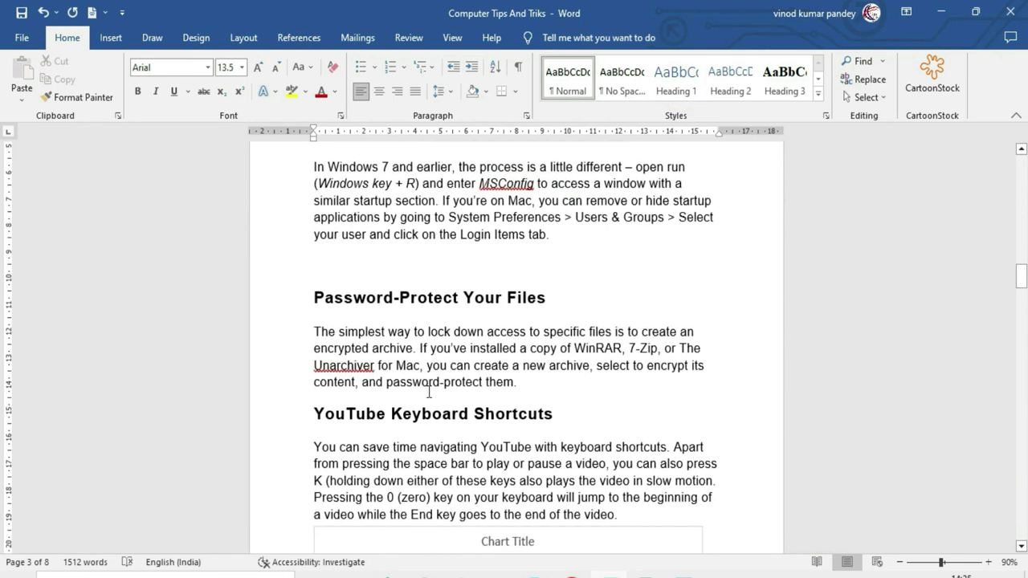
triple_click(313, 304)
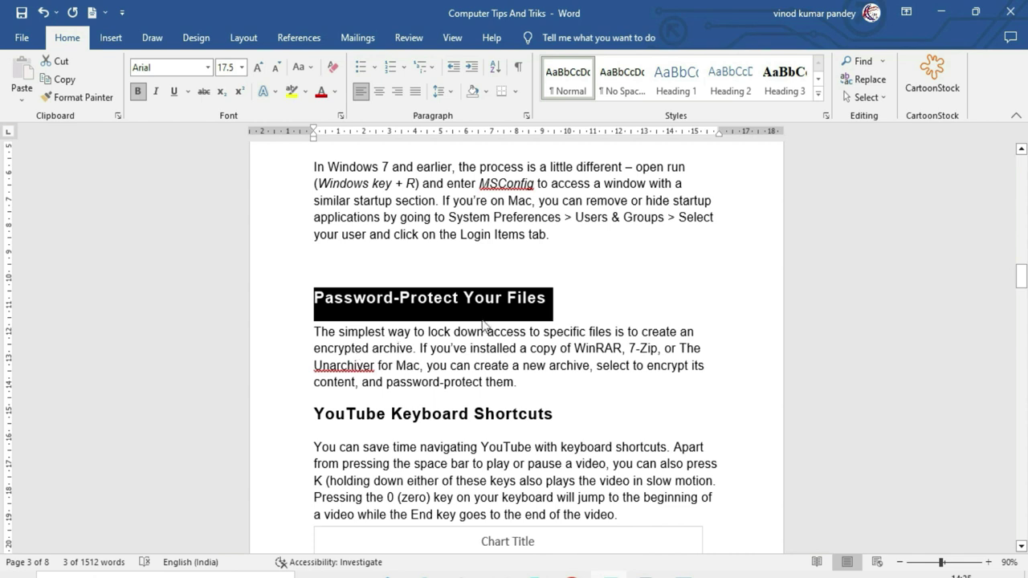
click(727, 78)
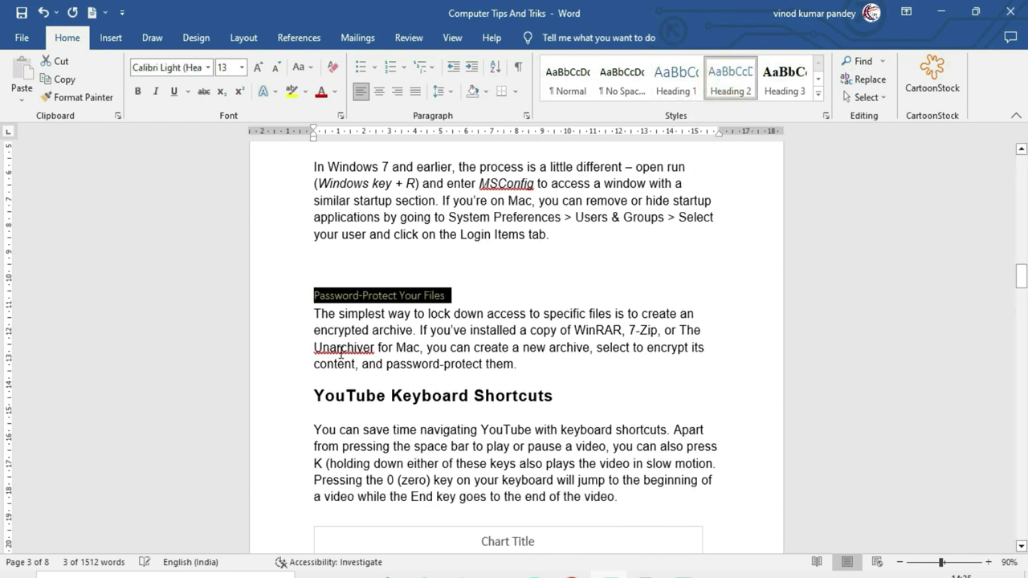
drag(313, 395, 554, 395)
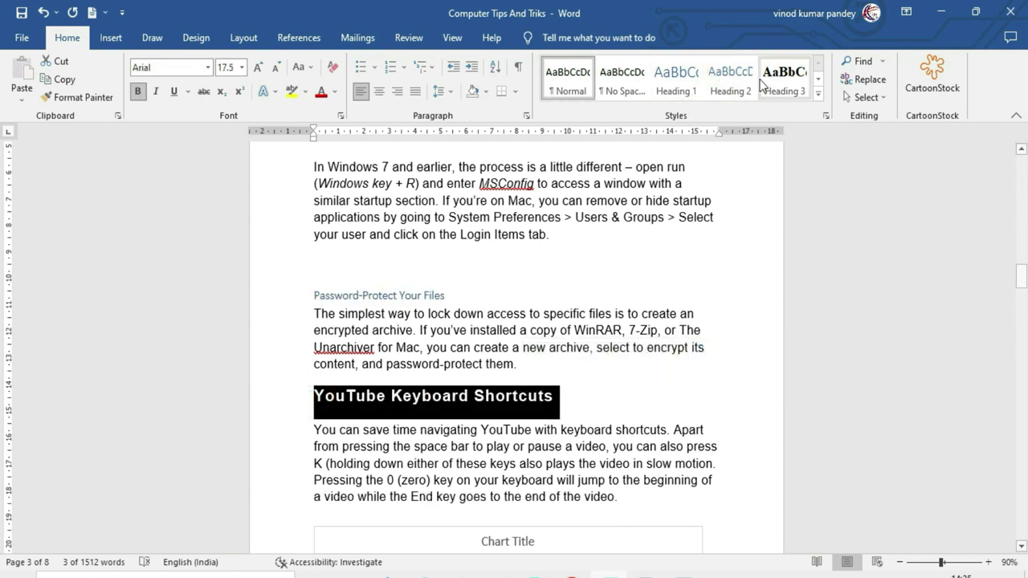
click(726, 91)
click(569, 362)
Make the Find Your Wi-Fi Password title a Heading 1.
scroll(428, 415, down, 1)
scroll(429, 415, down, 4)
scroll(429, 415, down, 3)
scroll(429, 415, down, 2)
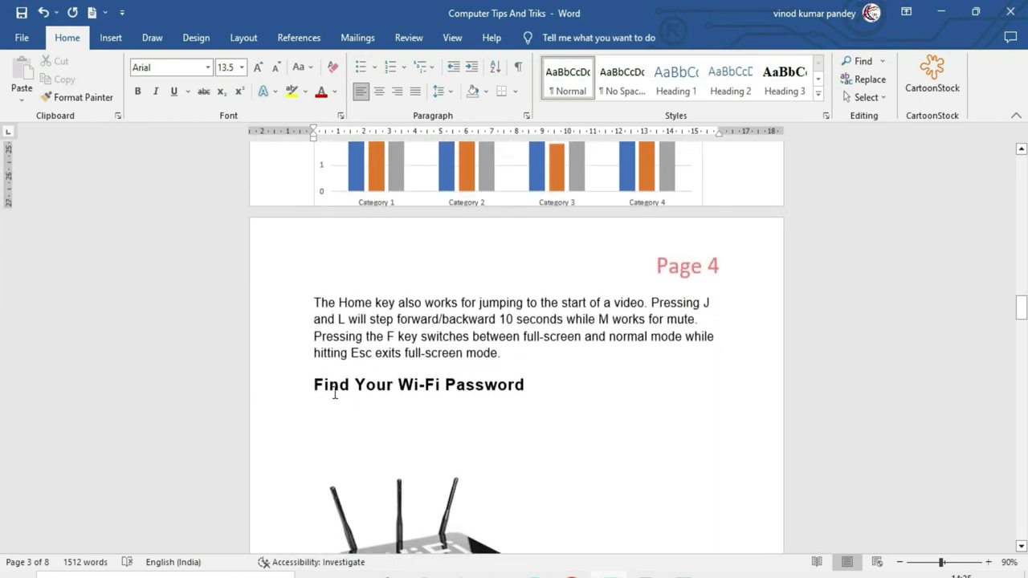
drag(314, 391, 530, 392)
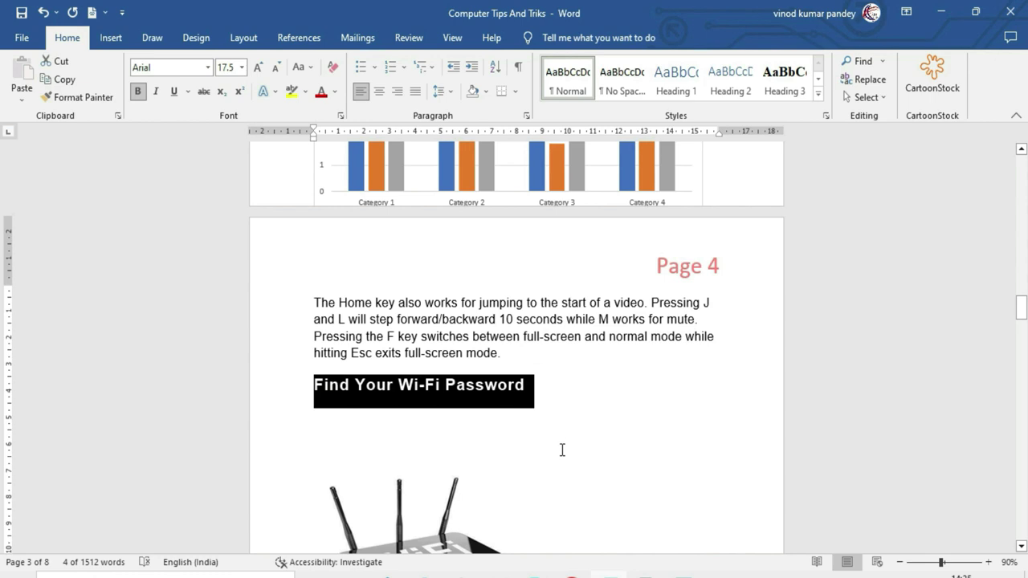
click(679, 88)
scroll(586, 412, down, 2)
click(571, 440)
scroll(571, 440, down, 4)
scroll(571, 440, down, 3)
scroll(570, 440, down, 2)
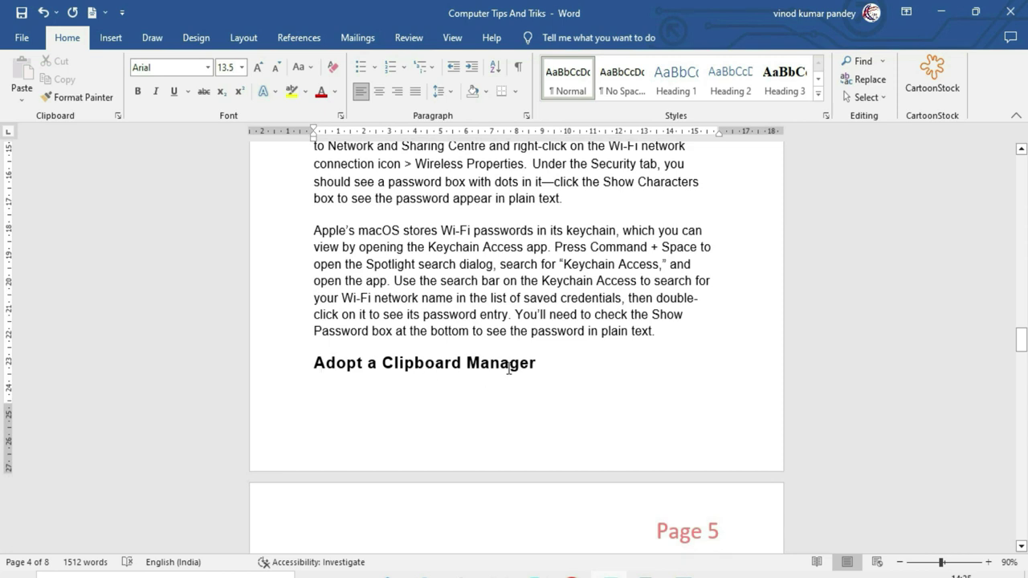
Add a paragraph break after the plain text and delete the line below it.
click(682, 331)
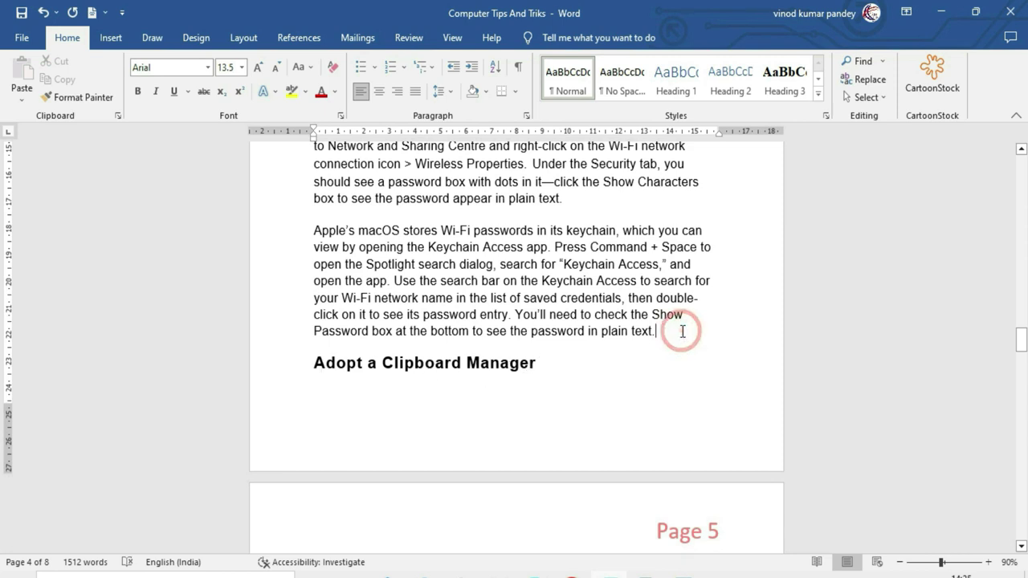
key(Return)
key(Down)
key(shift+End)
key(Delete)
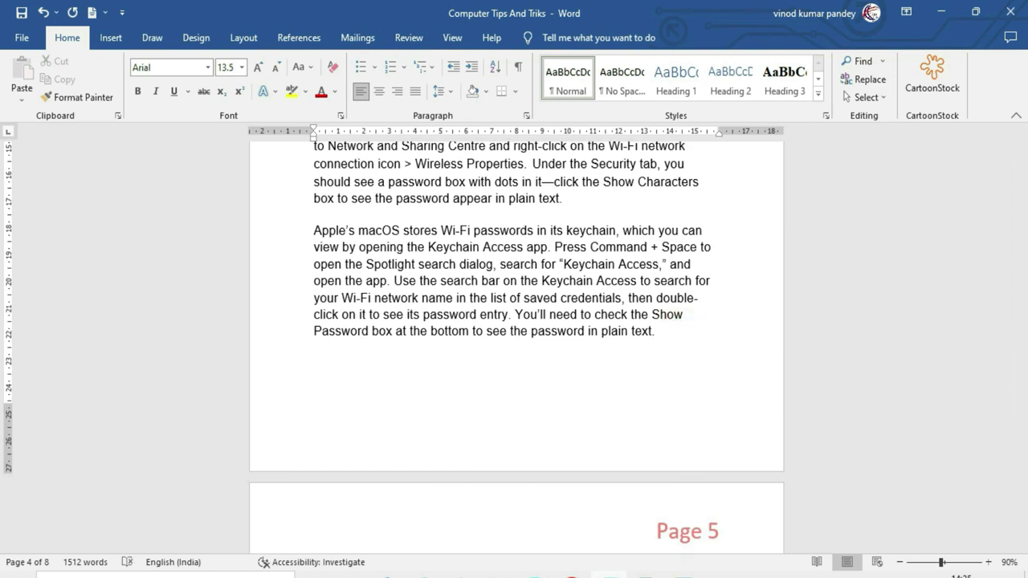
Make Adopt a Clipboard Manager a Heading 1.
scroll(314, 367, down, 3)
scroll(522, 372, down, 1)
scroll(442, 313, down, 2)
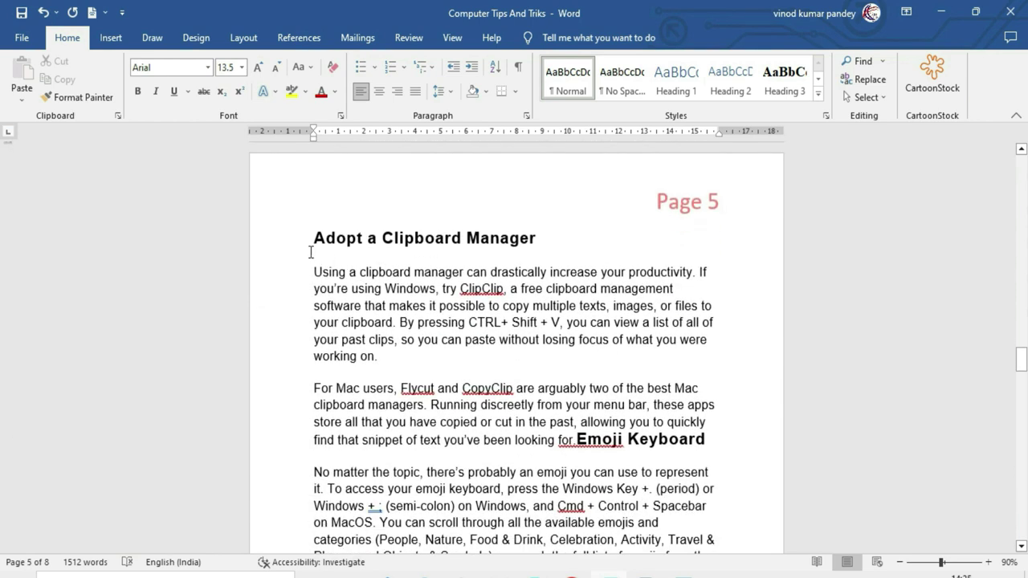
drag(309, 241, 539, 241)
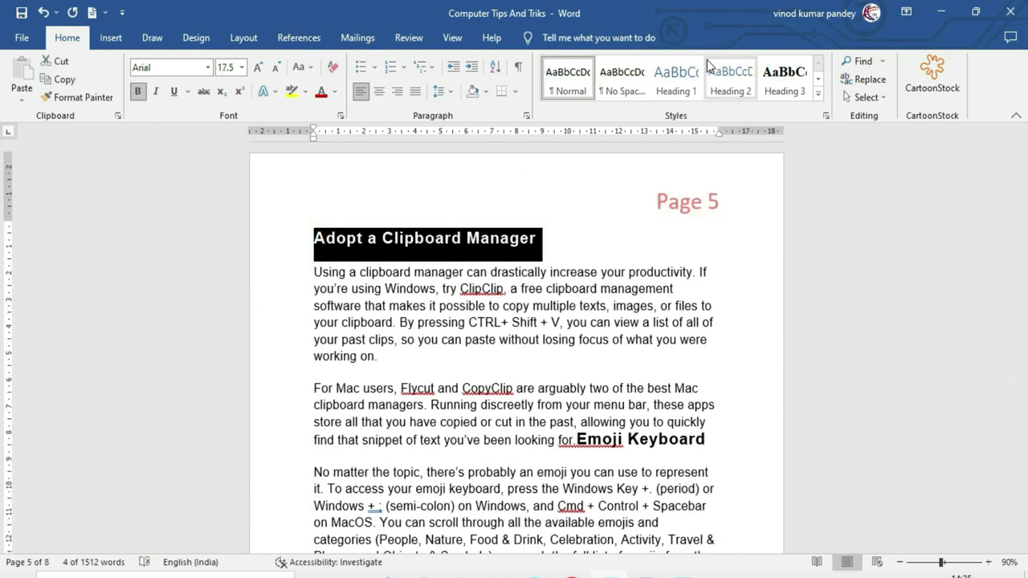
click(676, 76)
Make Enable Night Mode and Paste the Plain Text Heading 2.
scroll(545, 318, down, 3)
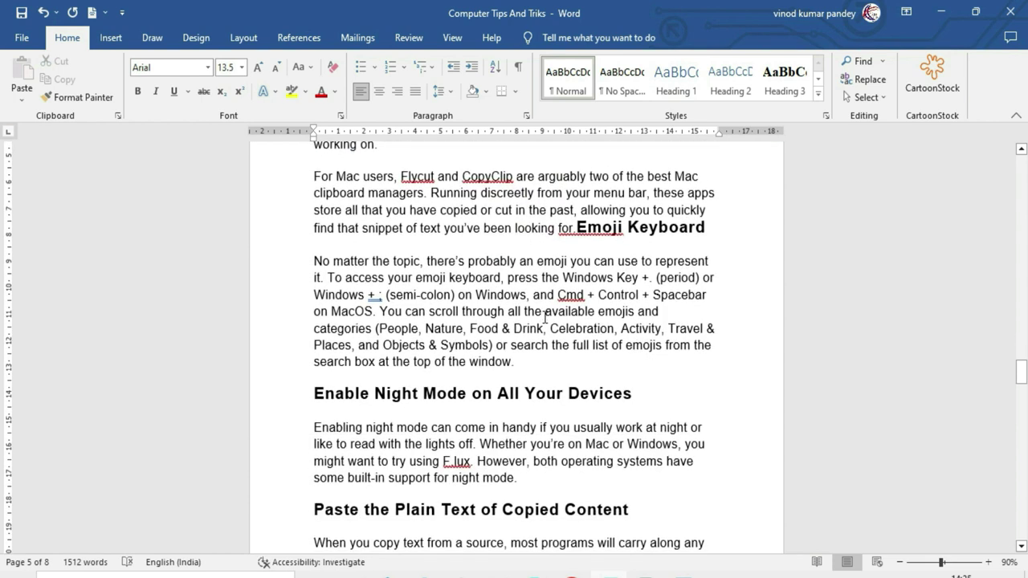
scroll(506, 299, down, 1)
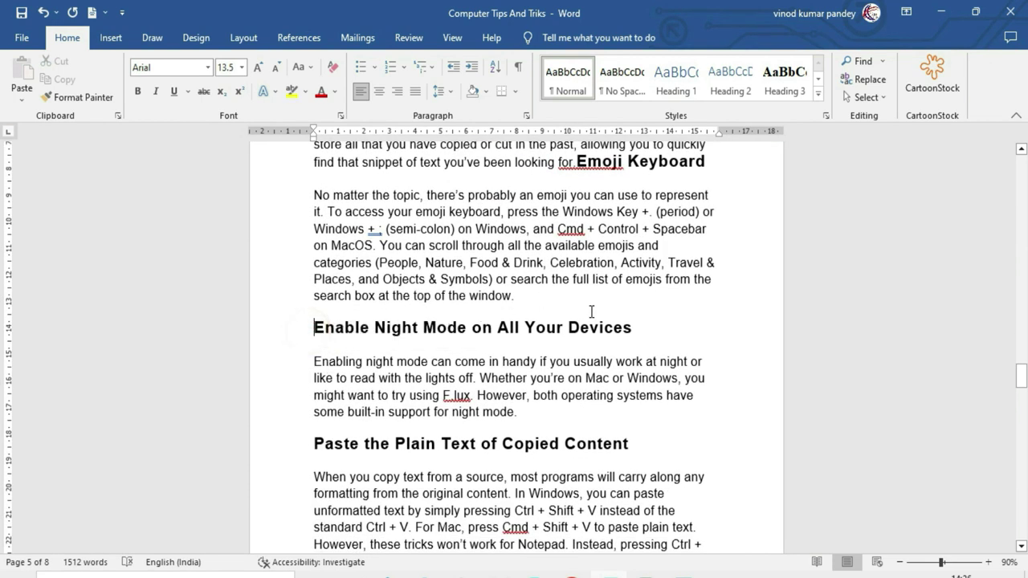
triple_click(633, 323)
click(727, 80)
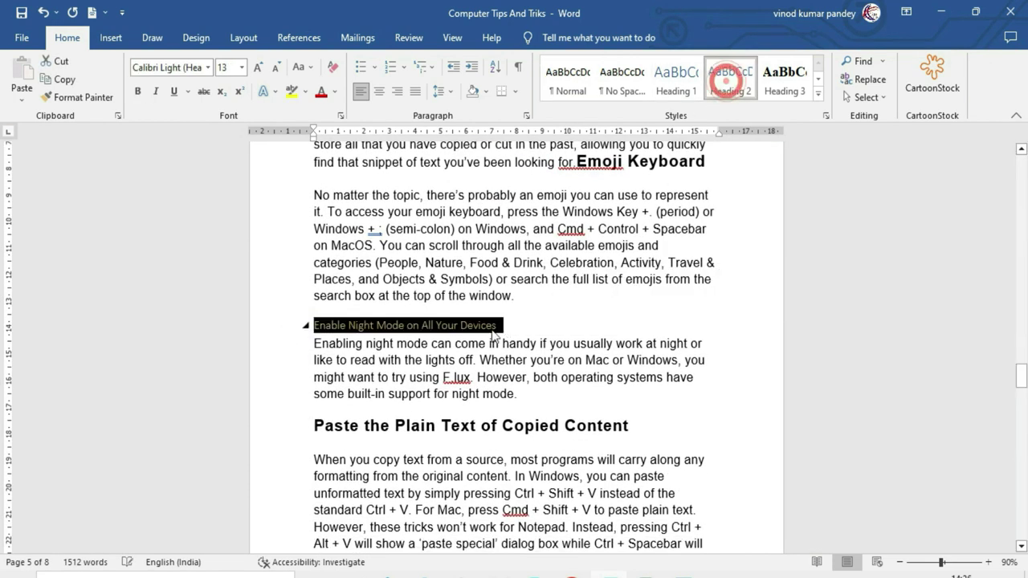
scroll(343, 358, down, 2)
drag(315, 359, 620, 360)
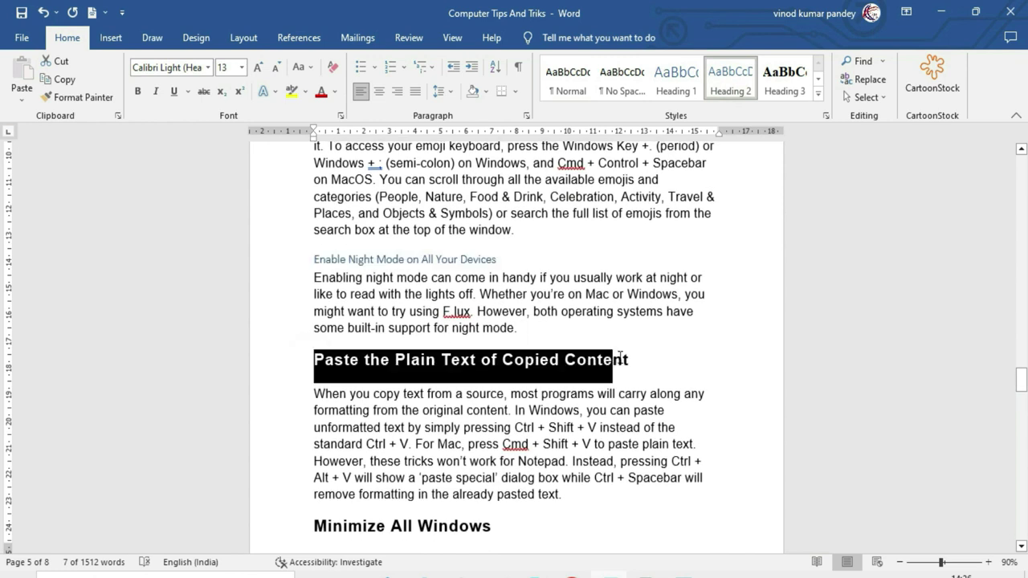
click(729, 80)
click(575, 344)
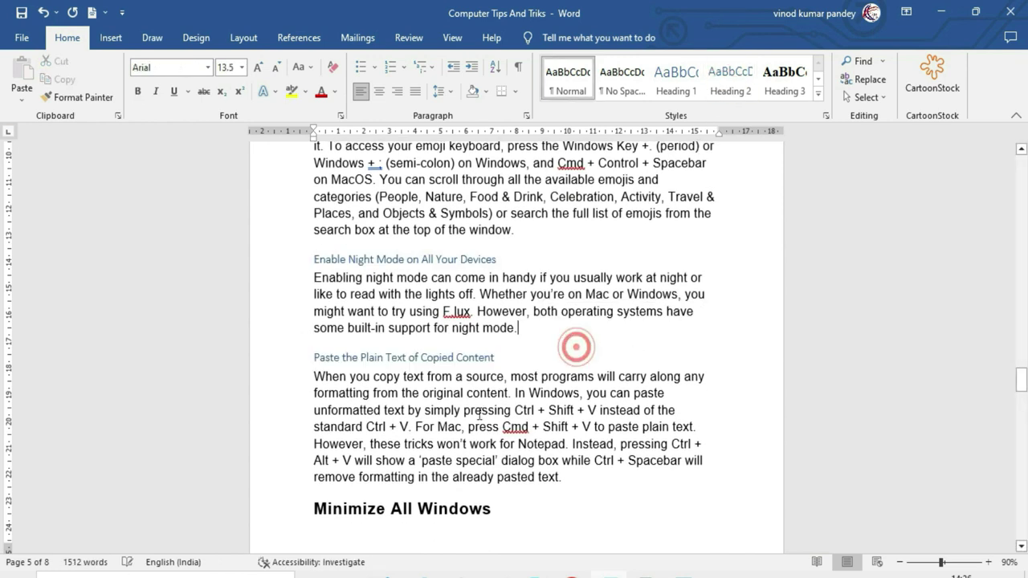
Push Minimize All Windows onto page 6 and make it a Heading 1.
scroll(482, 378, down, 2)
click(592, 349)
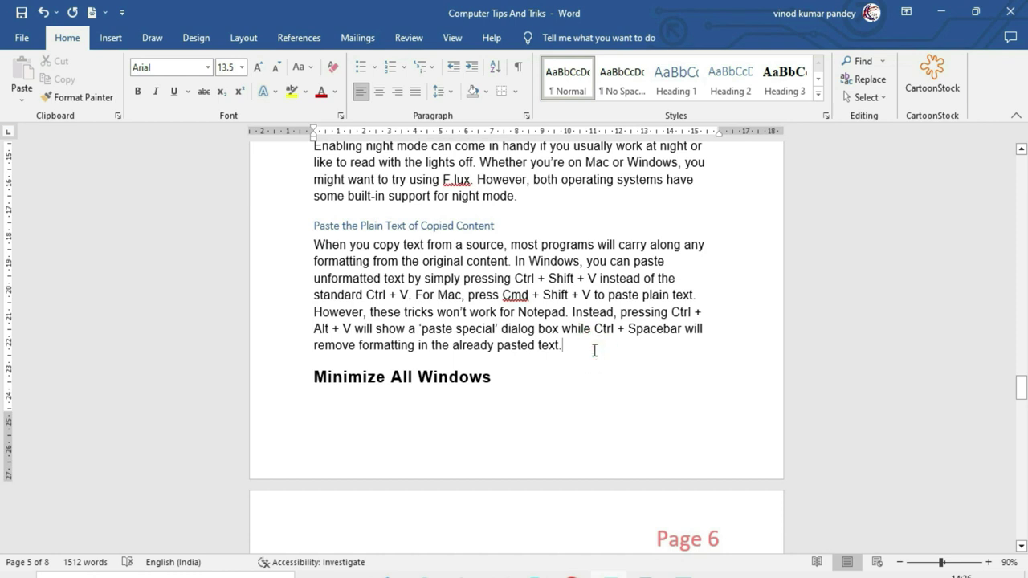
key(Down)
key(shift+Home)
key(Delete)
scroll(574, 383, down, 2)
scroll(573, 374, down, 1)
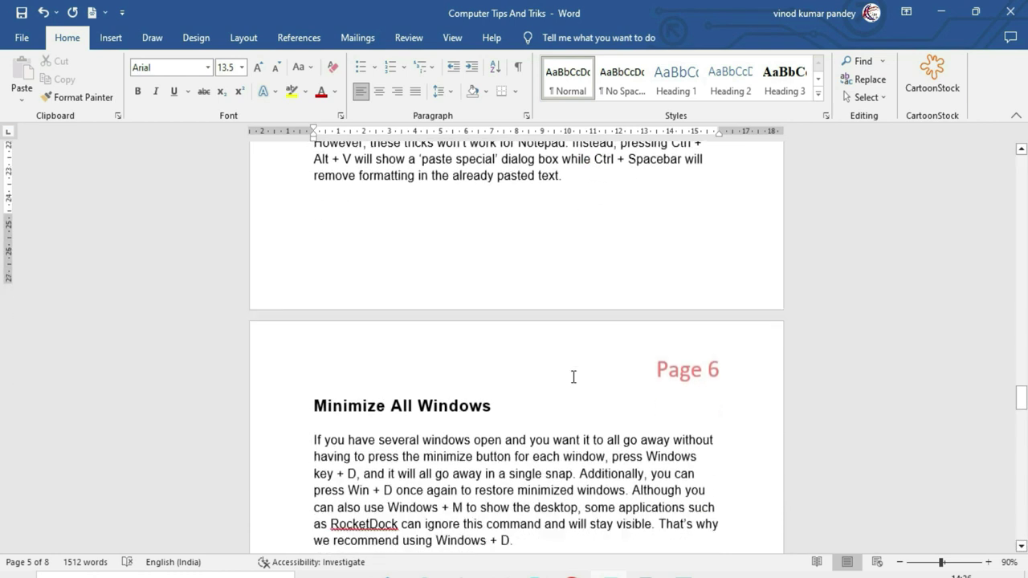
scroll(482, 372, down, 1)
click(301, 343)
click(676, 74)
click(544, 328)
Make Rename Files Sequentially a Heading 2 with Ctrl+Alt+2.
scroll(417, 416, down, 3)
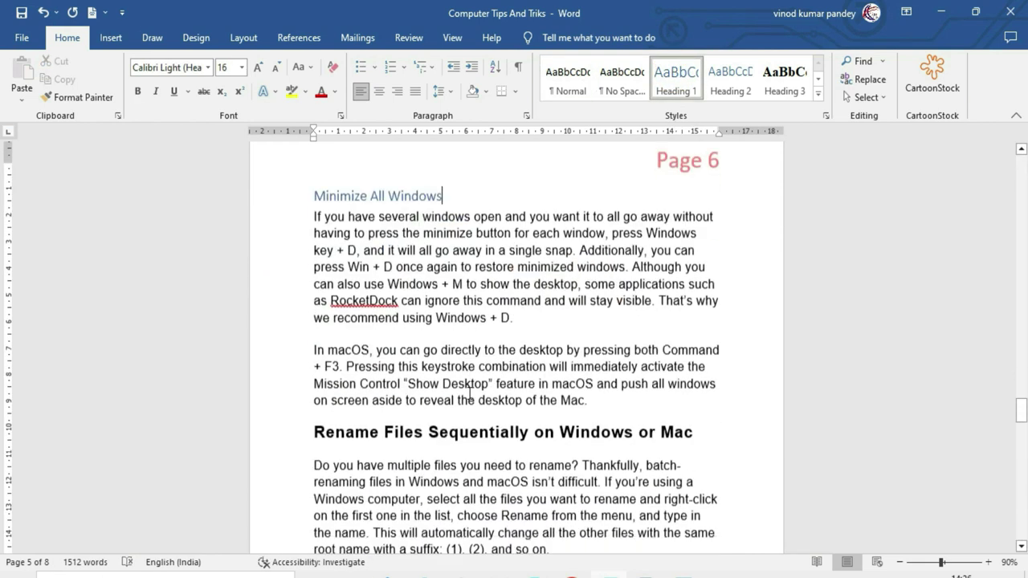
drag(309, 418, 693, 416)
key(ctrl+alt+2)
Apply a heading style to the Lock Your Computer title on page 7.
scroll(534, 432, down, 1)
scroll(534, 432, down, 3)
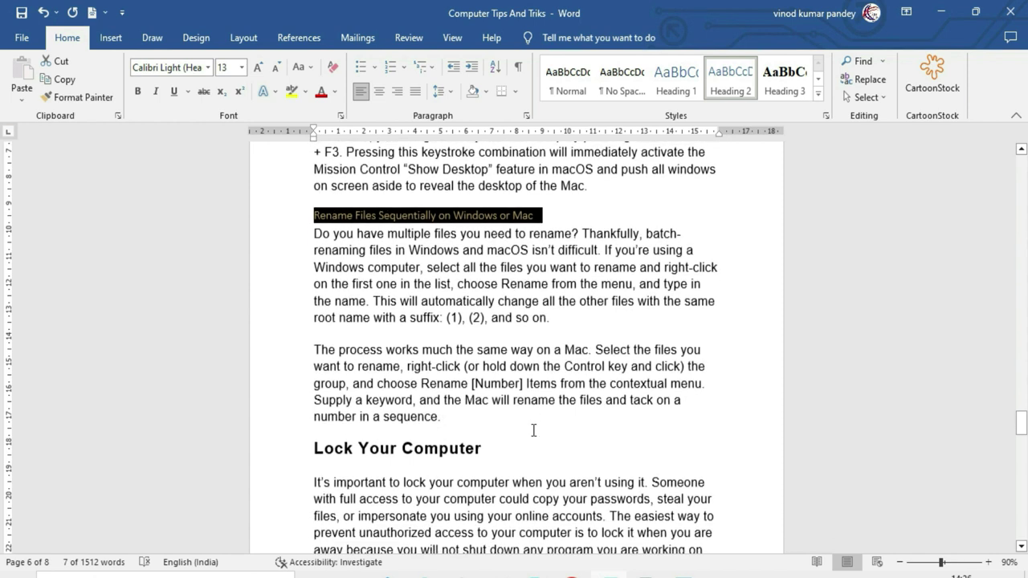
scroll(532, 429, down, 2)
click(311, 352)
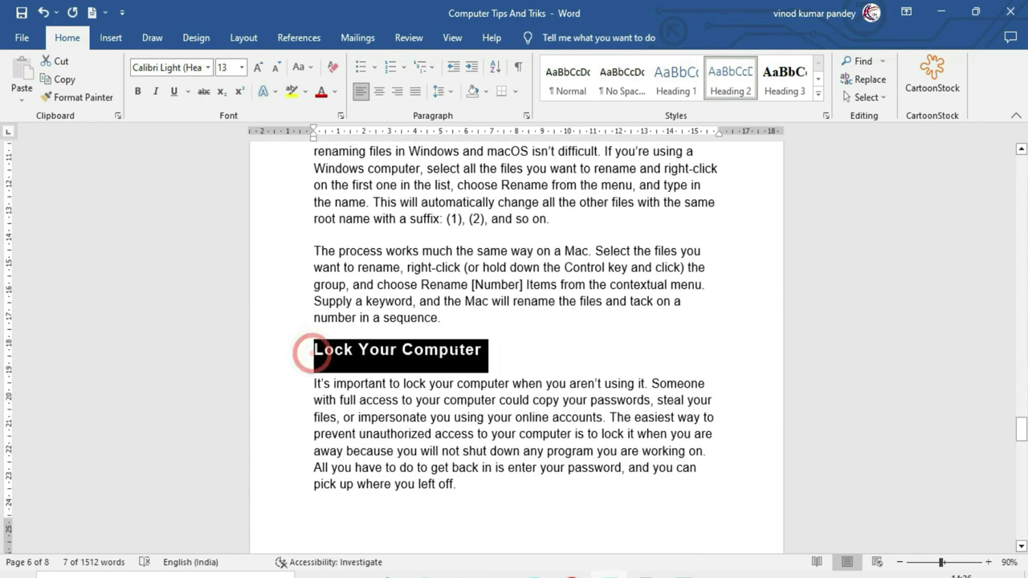
click(730, 80)
scroll(498, 390, down, 3)
scroll(498, 390, down, 3)
scroll(500, 390, down, 2)
scroll(500, 390, up, 2)
scroll(498, 390, up, 2)
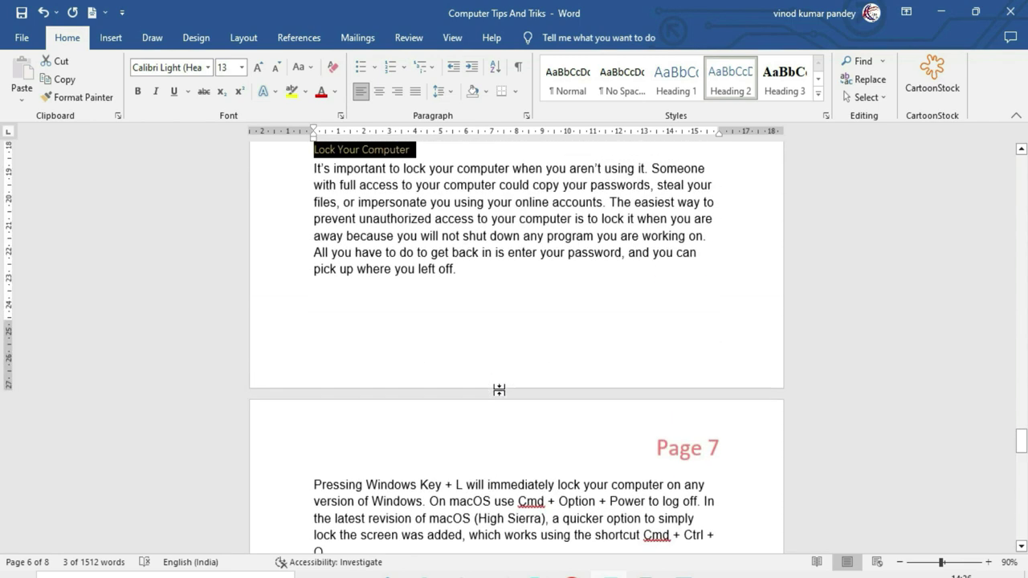
key(ctrl+z)
click(490, 319)
Make the page 8 Wrapping Up title a Heading 1.
scroll(583, 372, down, 3)
scroll(582, 372, down, 3)
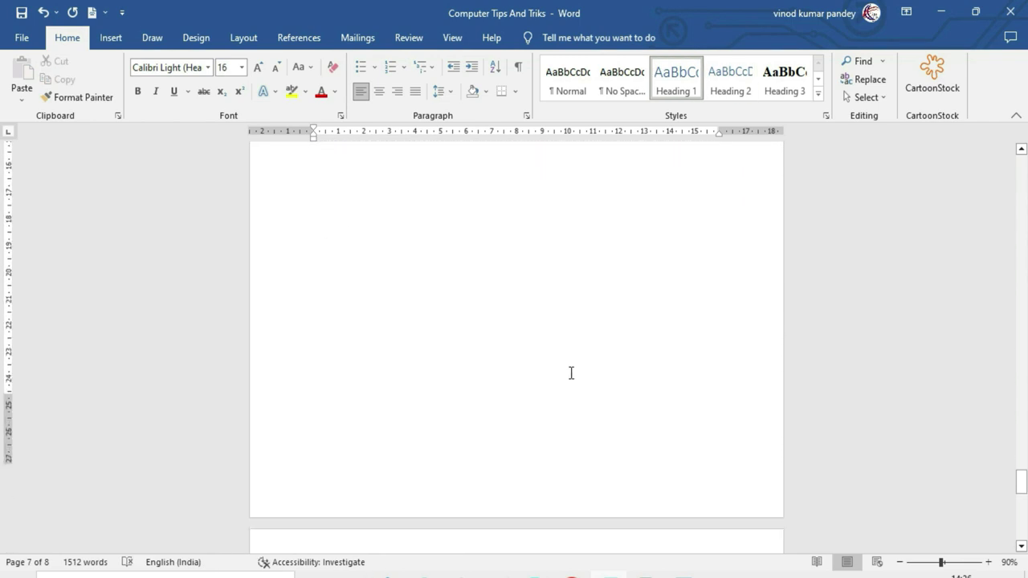
scroll(570, 372, down, 3)
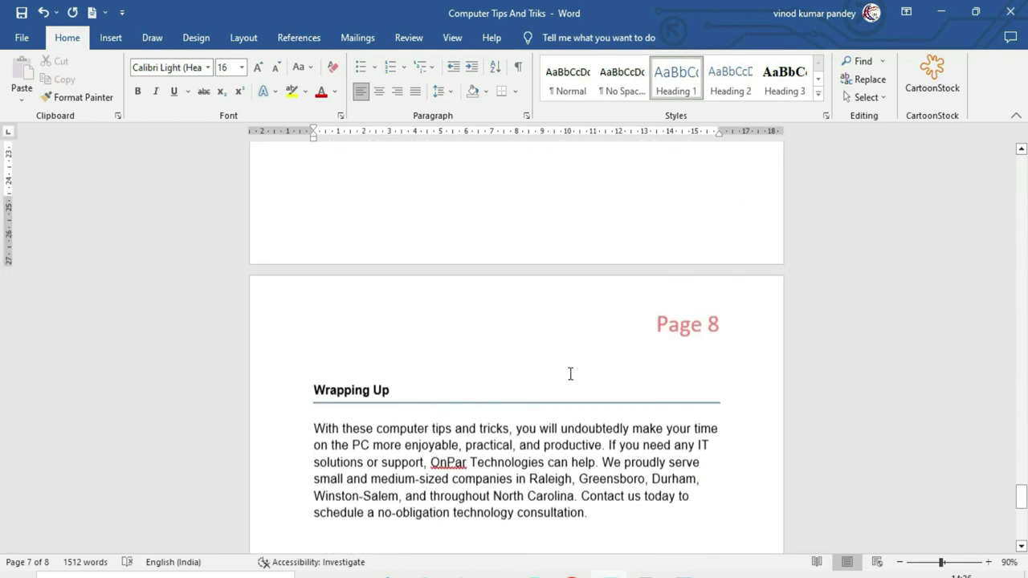
triple_click(320, 390)
click(675, 78)
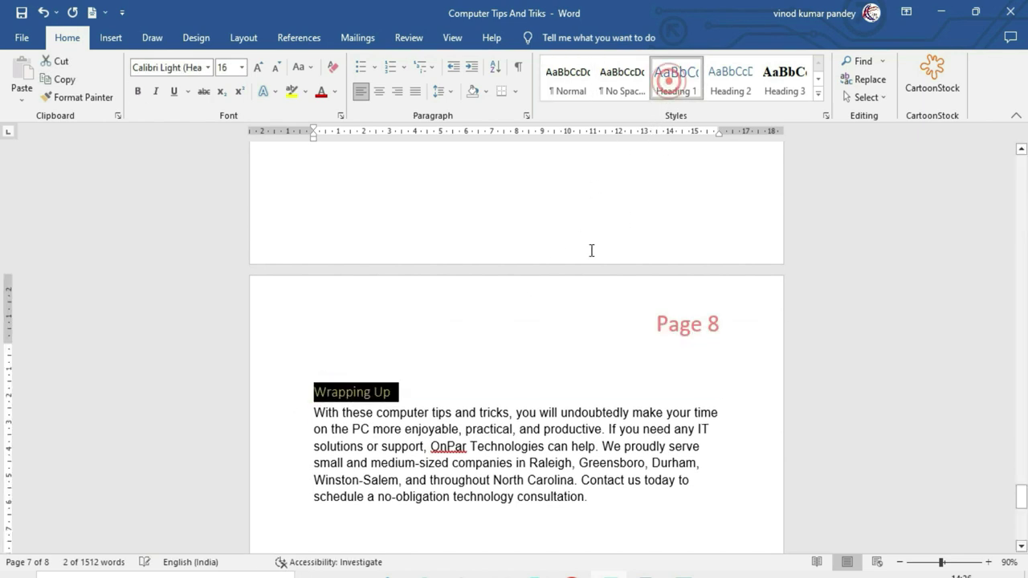
click(544, 282)
scroll(416, 443, up, 3)
scroll(415, 438, up, 5)
scroll(416, 438, up, 5)
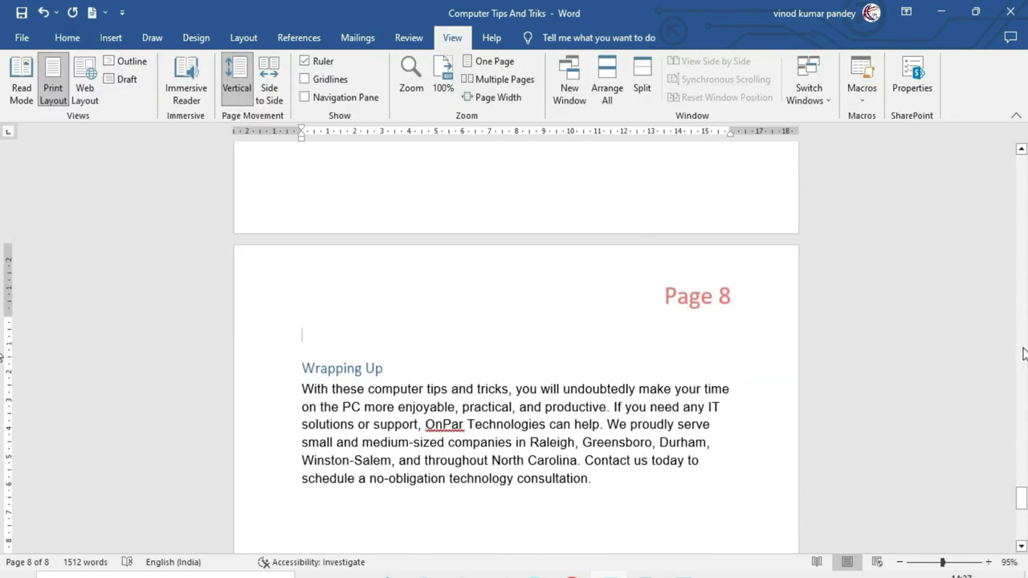
Return to the document's start, zoom out and show pages 1–3 side by side.
drag(1021, 498, 1021, 161)
click(899, 562)
click(898, 562)
click(898, 562)
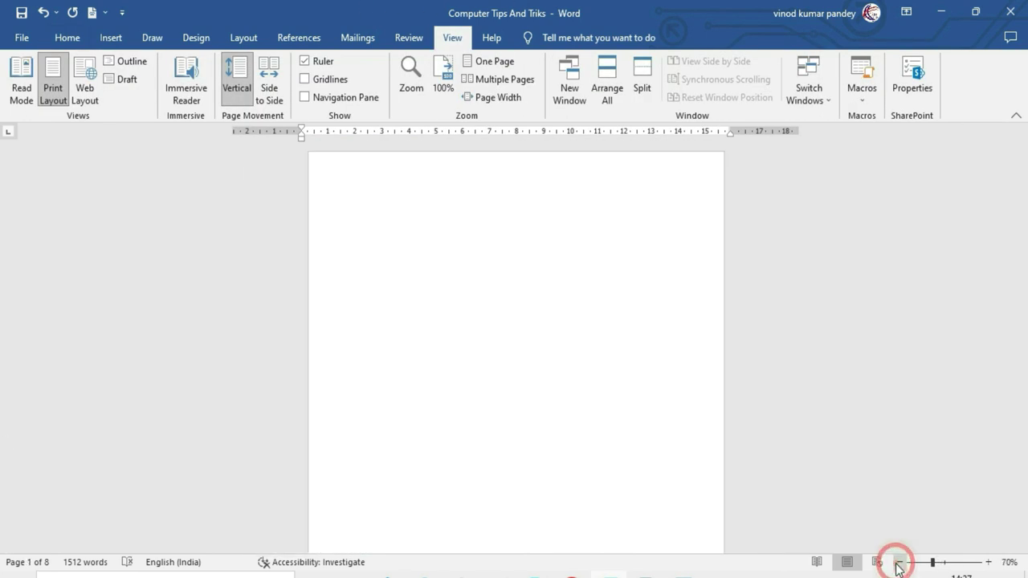
click(899, 562)
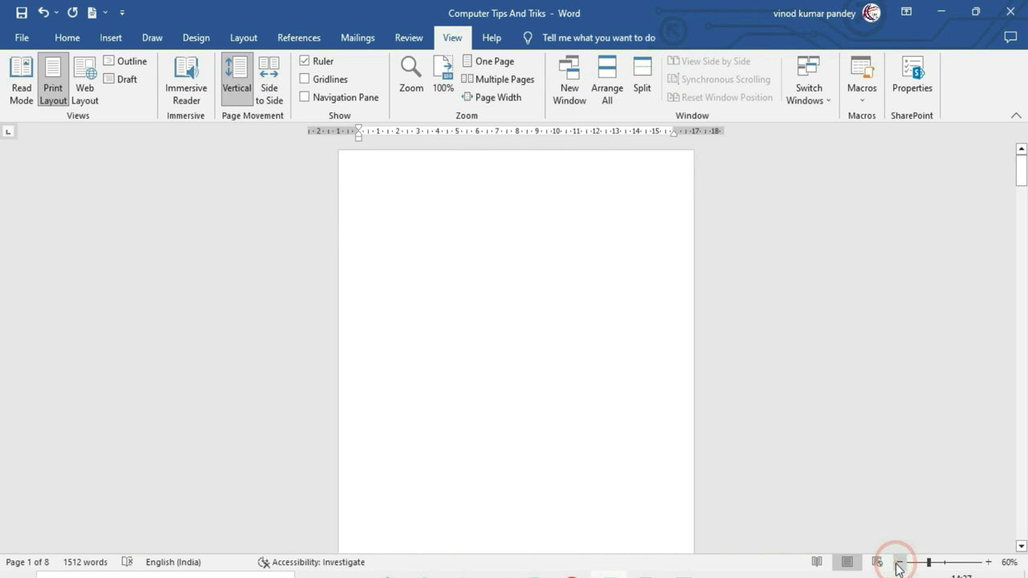
click(503, 81)
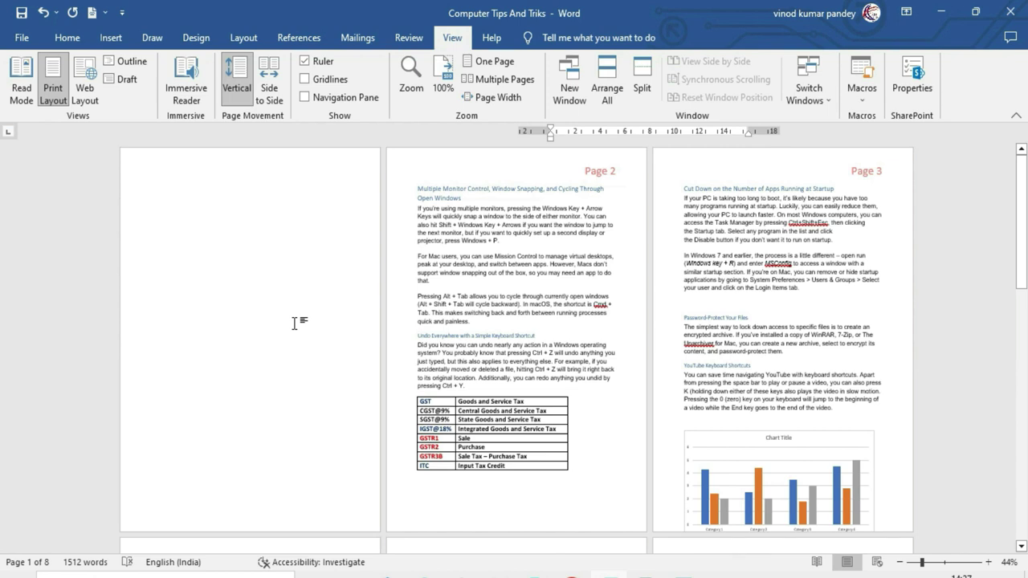
click(151, 190)
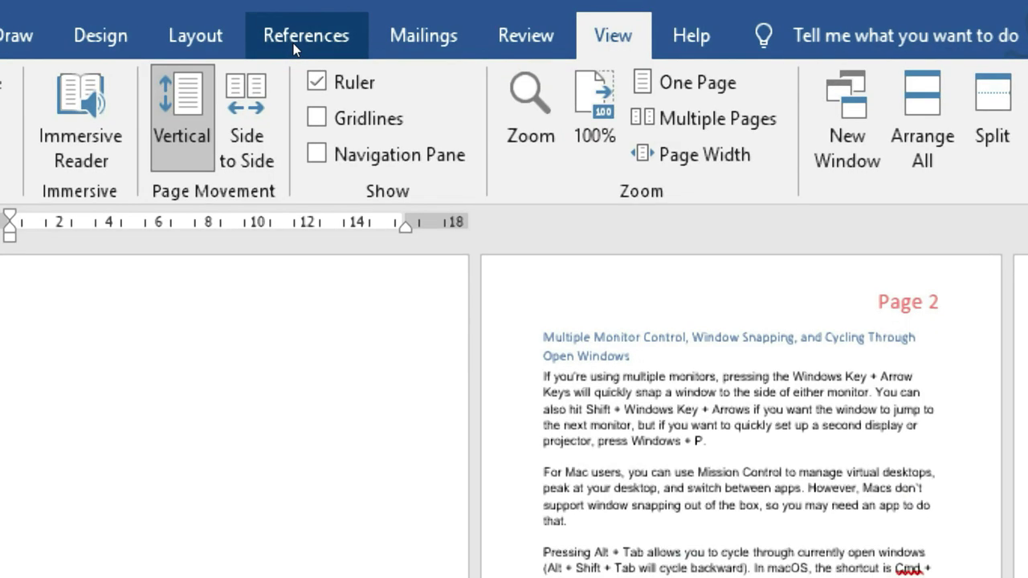
Insert an Automatic Table 2 table of contents on the blank first page.
click(296, 41)
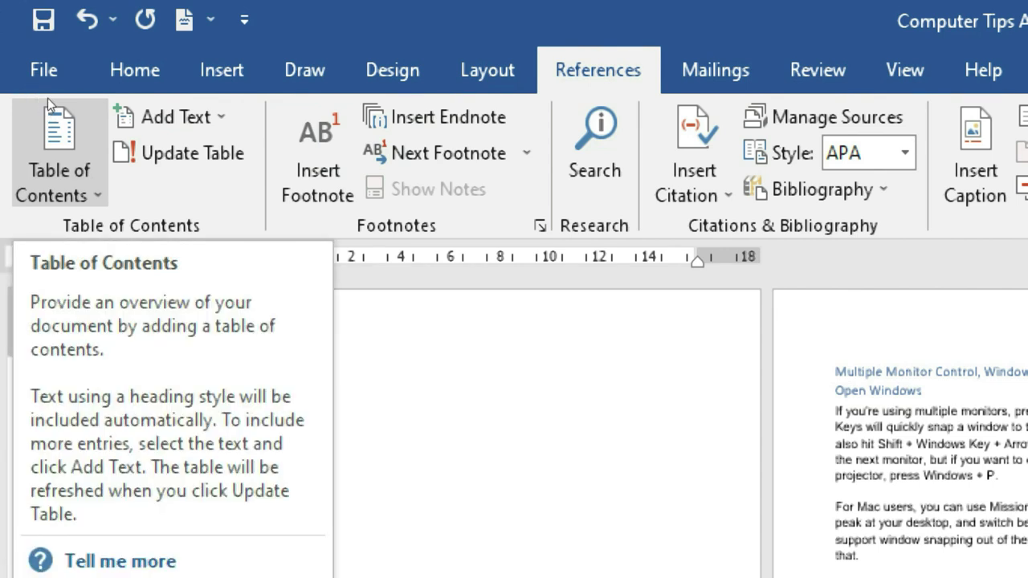
click(47, 100)
click(50, 97)
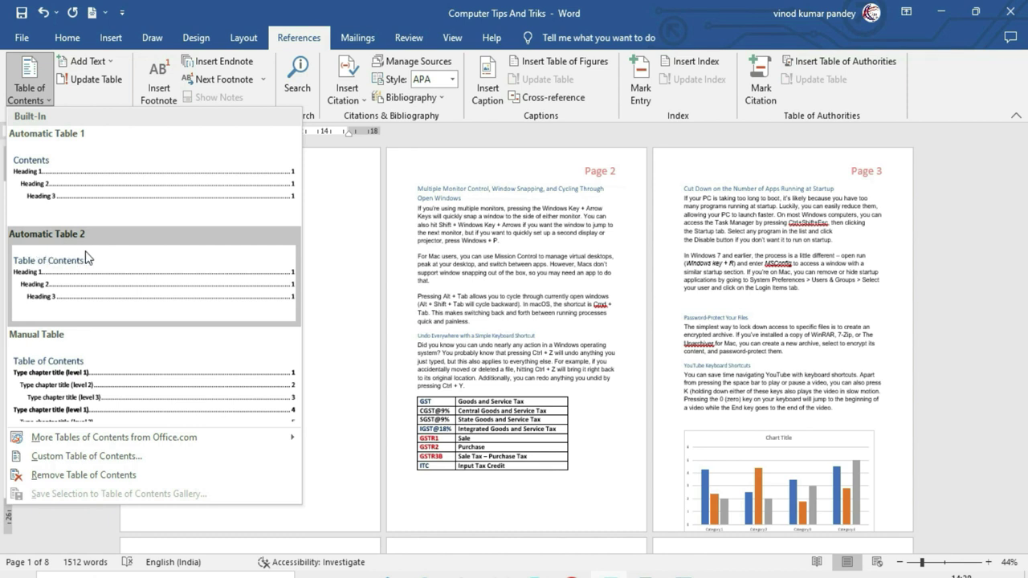
click(78, 294)
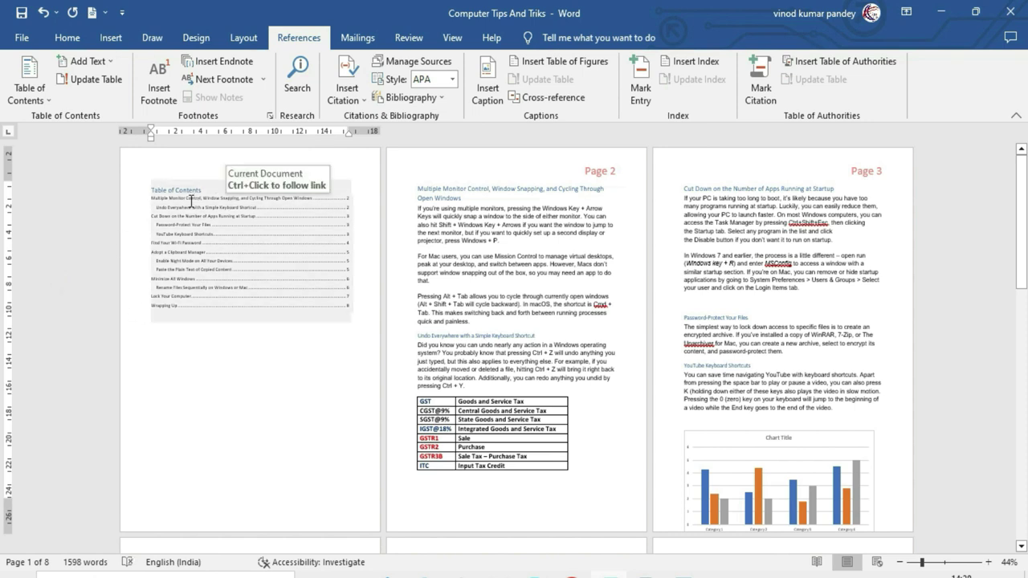
click(417, 312)
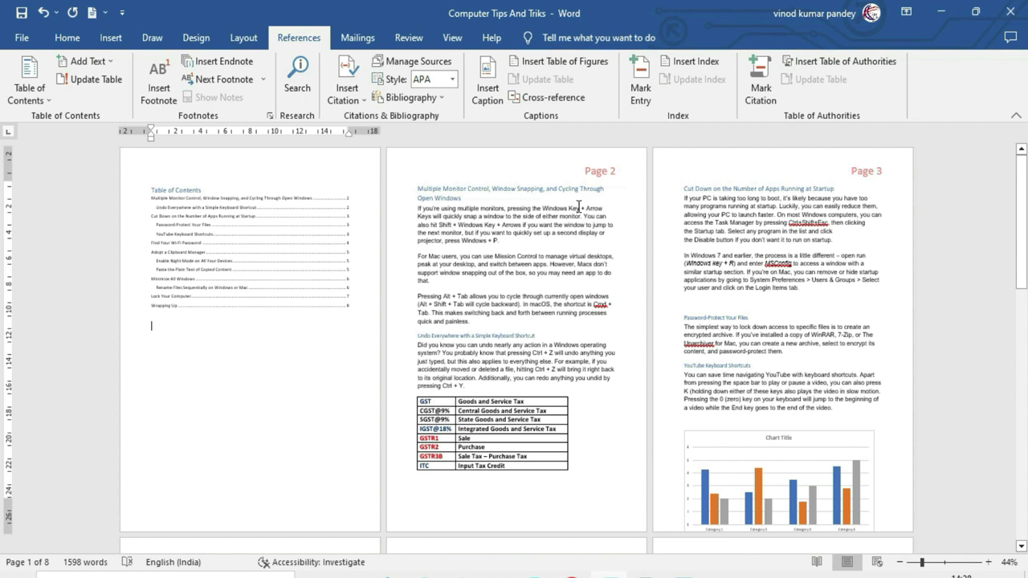
click(453, 37)
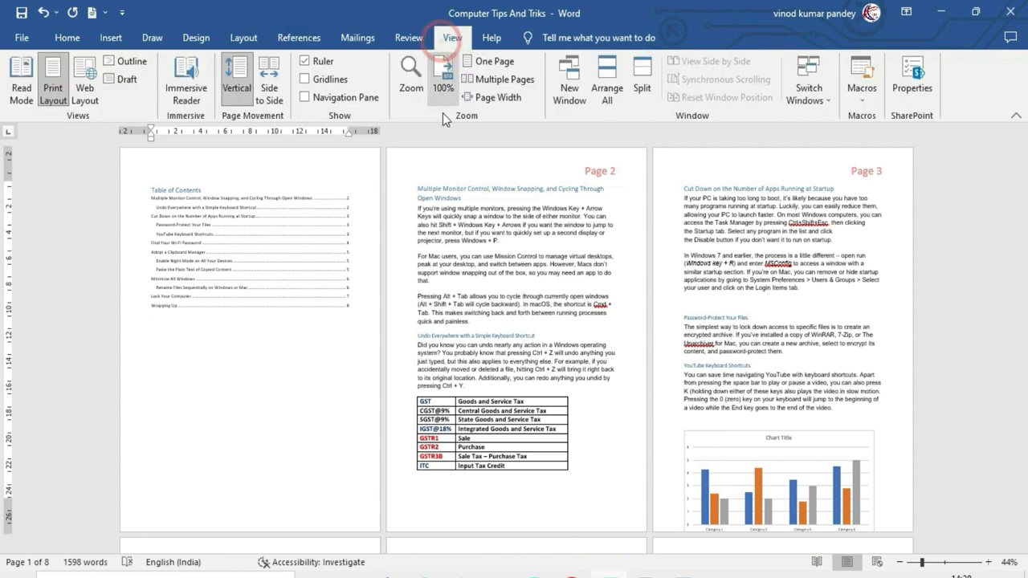
Switch to One Page view and scroll back to the first-page table of contents.
click(491, 62)
scroll(802, 441, up, 6)
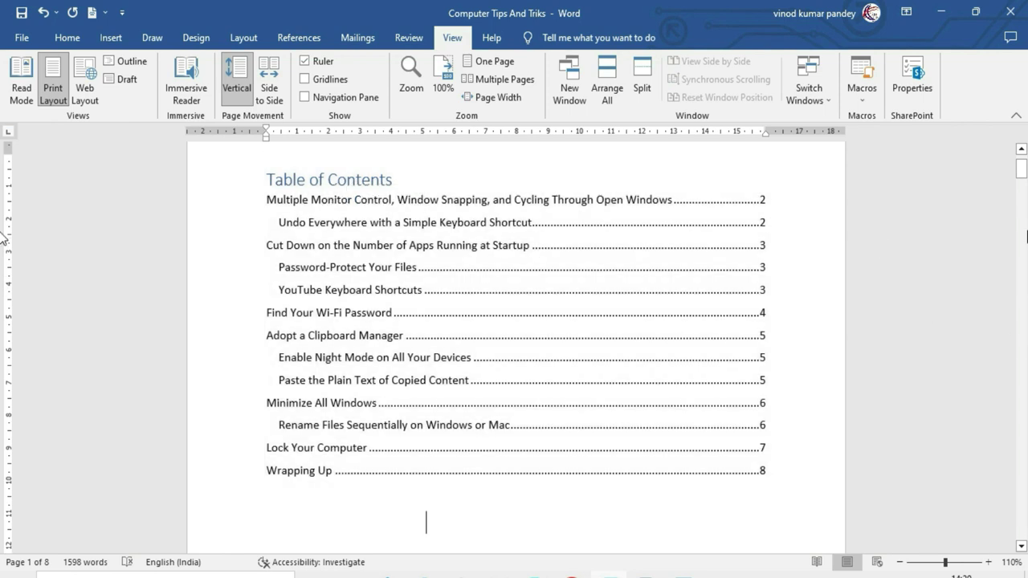
drag(1021, 168, 1021, 220)
scroll(652, 265, down, 1)
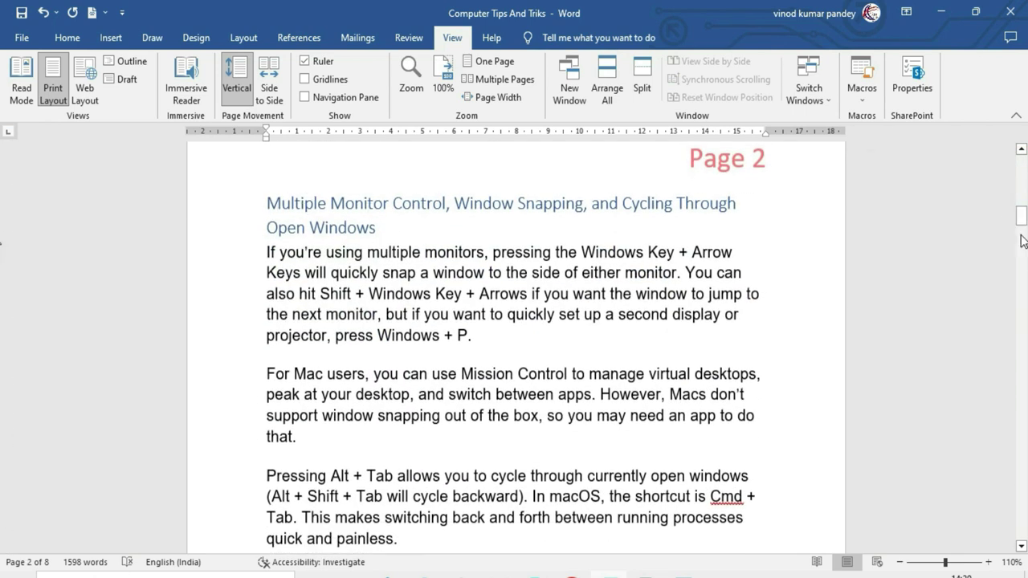
scroll(795, 406, down, 3)
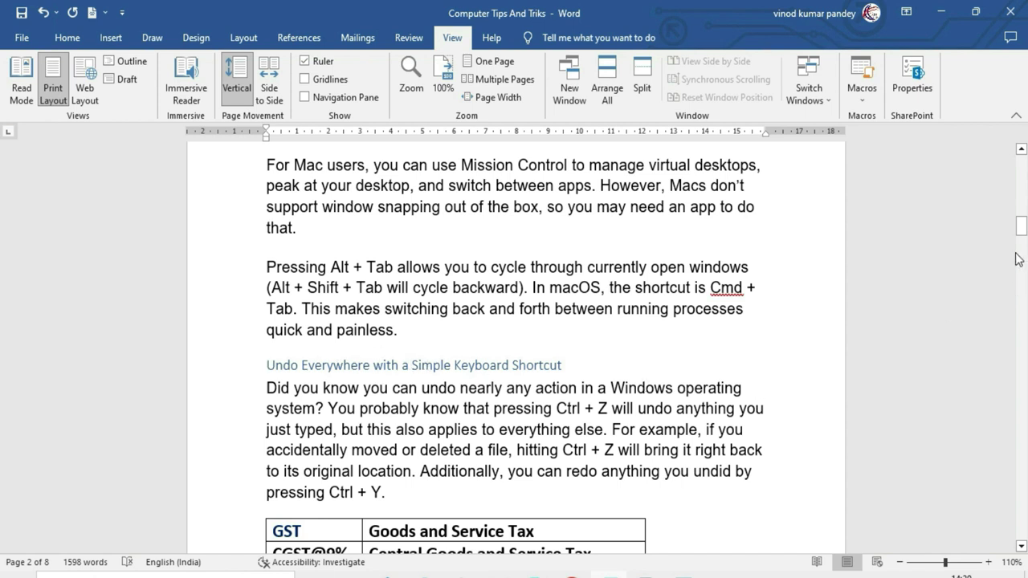
scroll(1018, 259, up, 10)
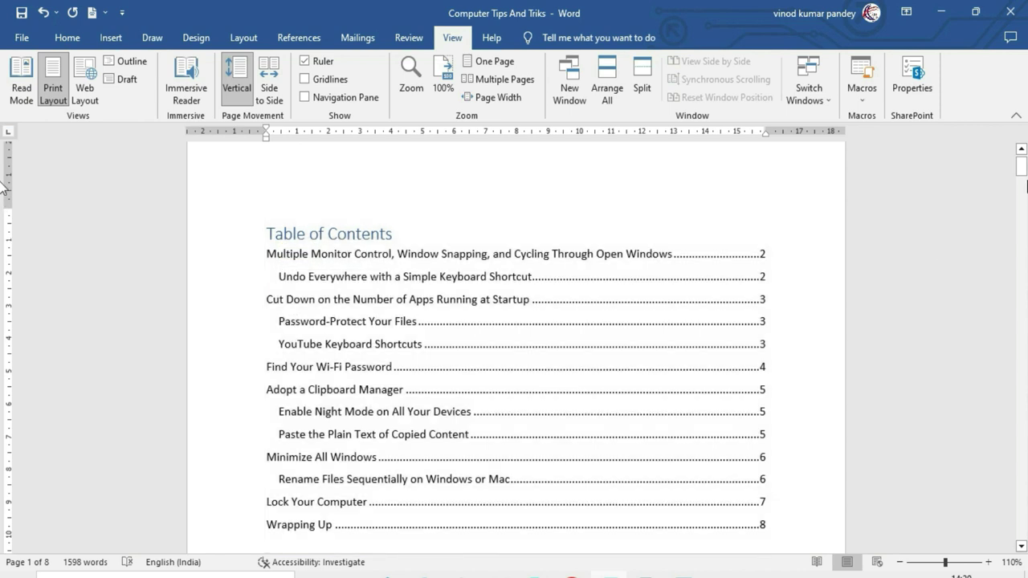
mouse_move(1021, 165)
mouse_down()
mouse_move(1020, 177)
mouse_move(1020, 151)
mouse_up()
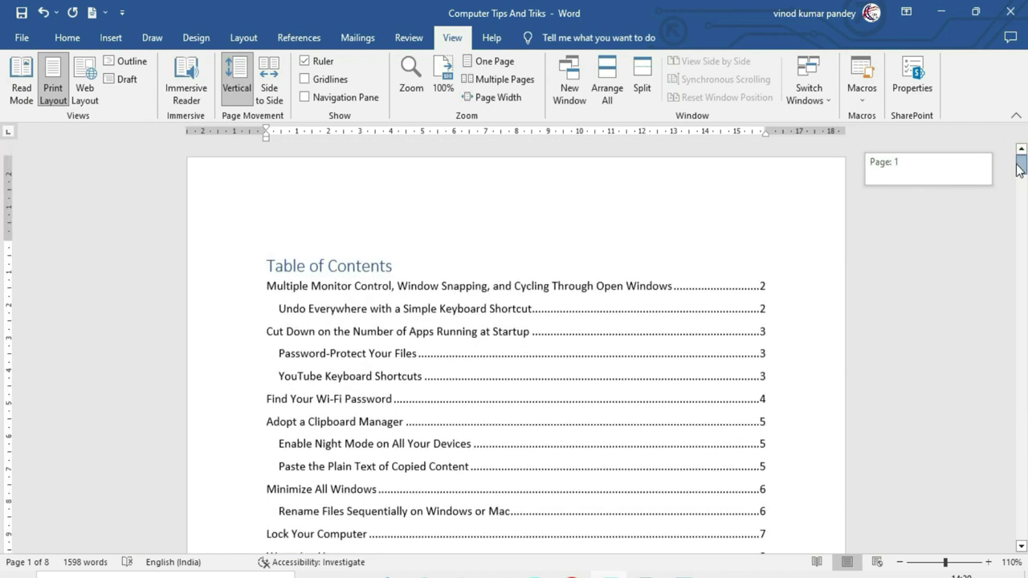
click(299, 37)
Open Custom Table of Contents, keep the dotted tab leader, and set Show levels to 5.
click(46, 101)
mouse_move(228, 451)
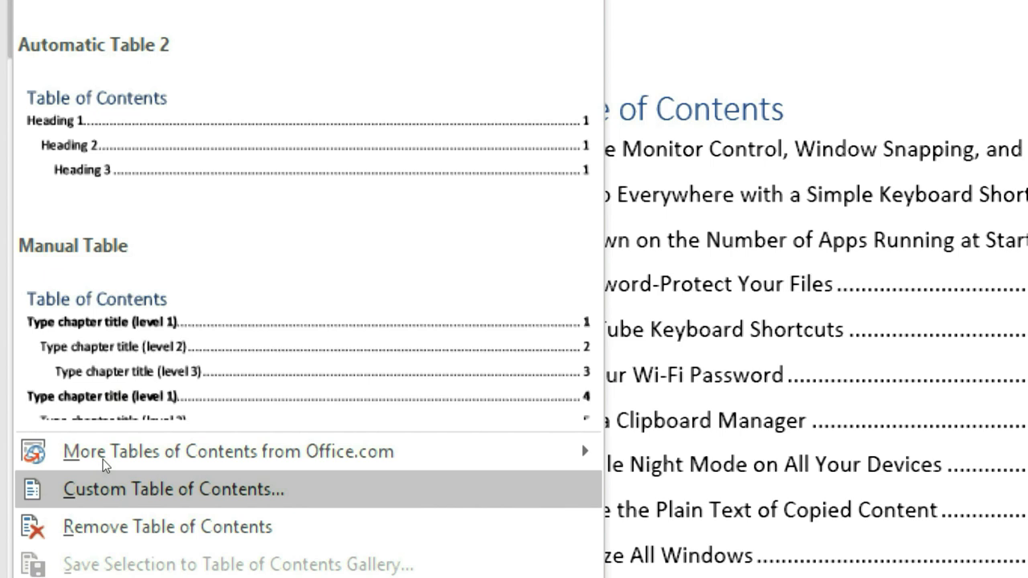
click(103, 466)
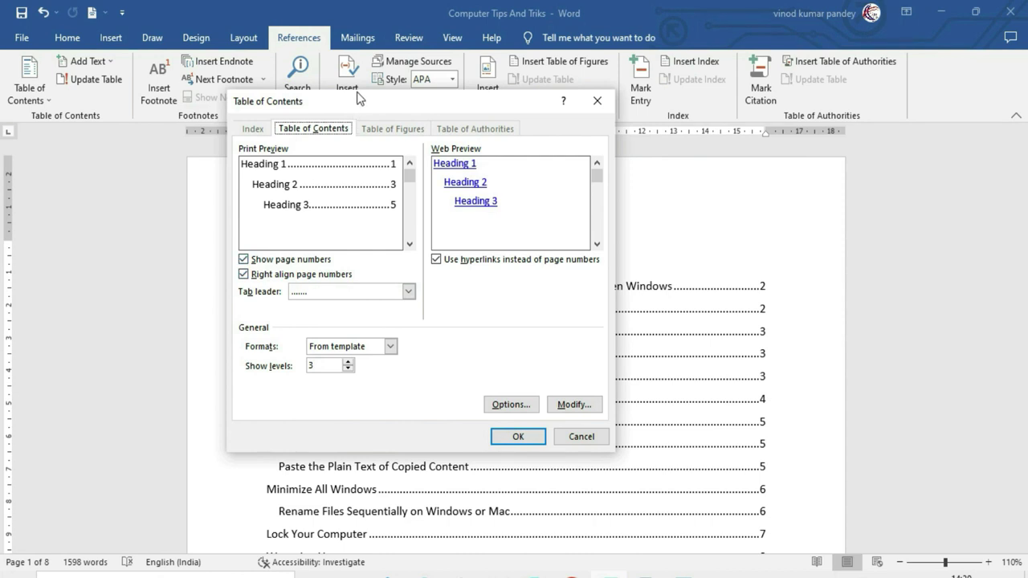
drag(361, 99, 369, 148)
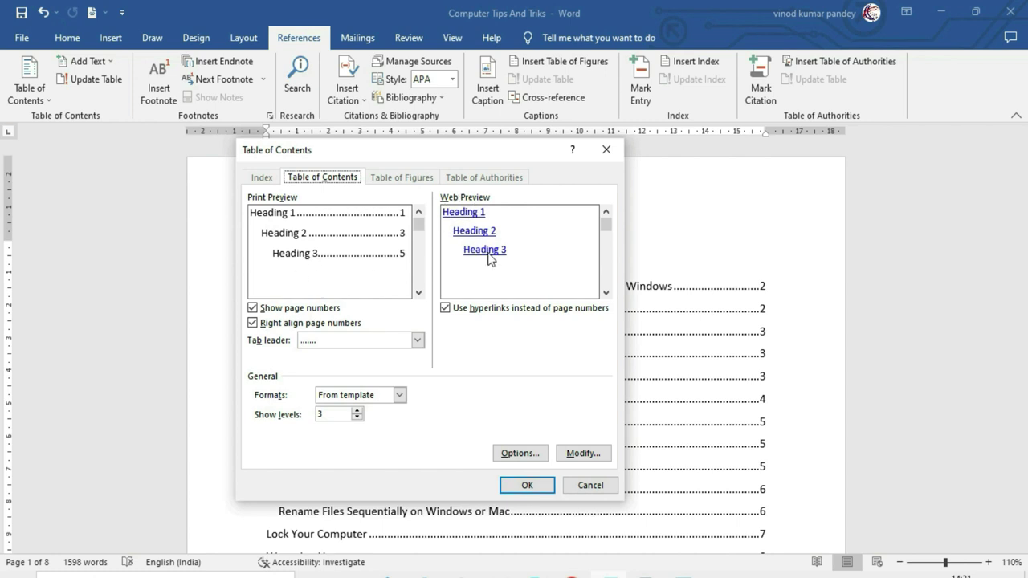
click(418, 340)
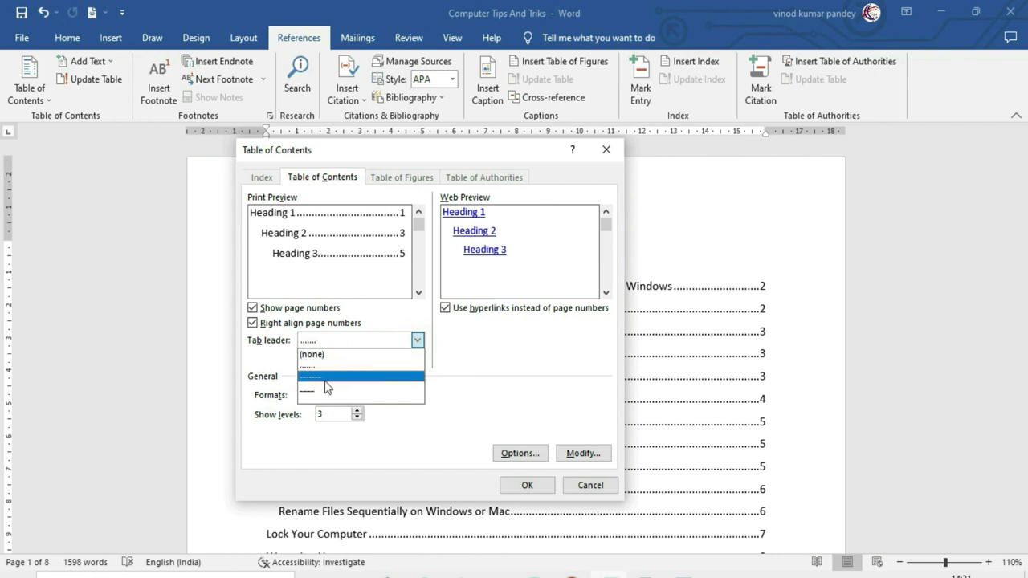
click(288, 434)
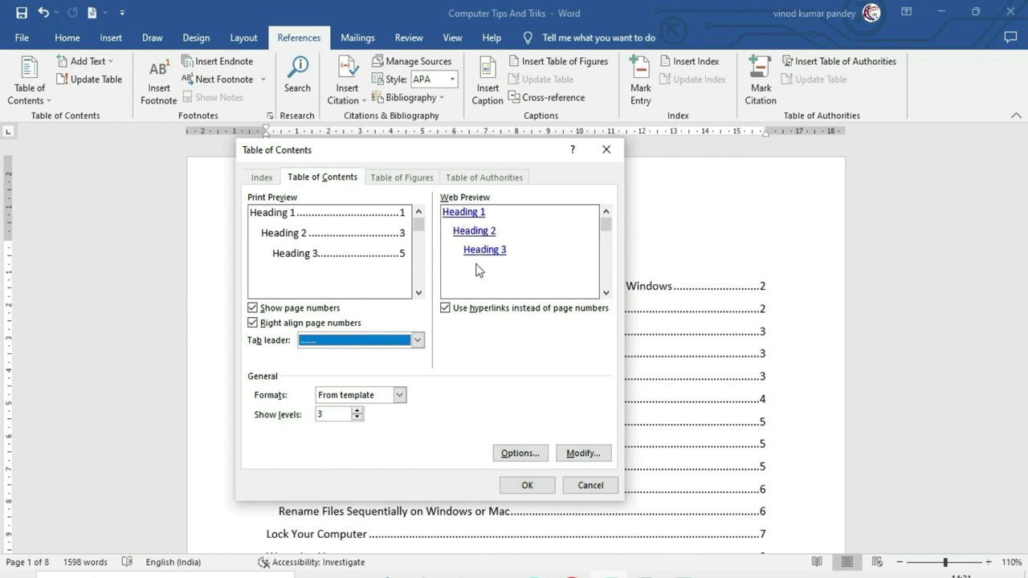
click(356, 411)
click(357, 411)
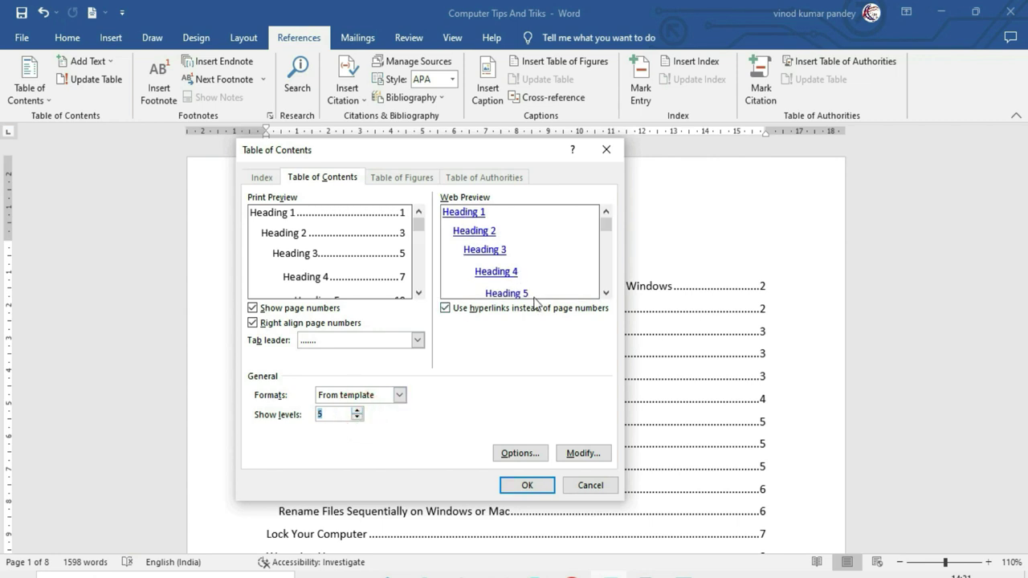
key(shift+Tab)
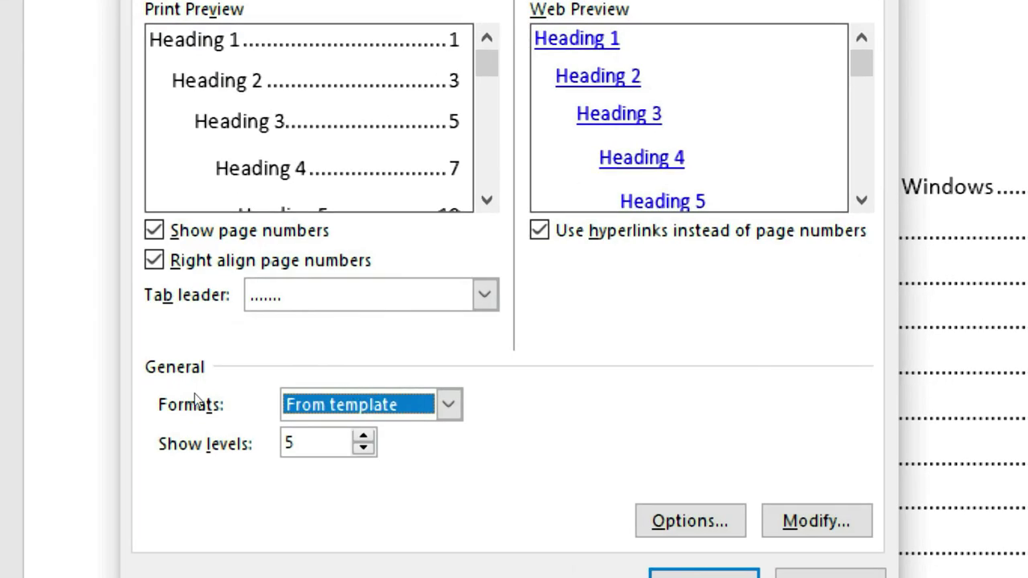
click(403, 405)
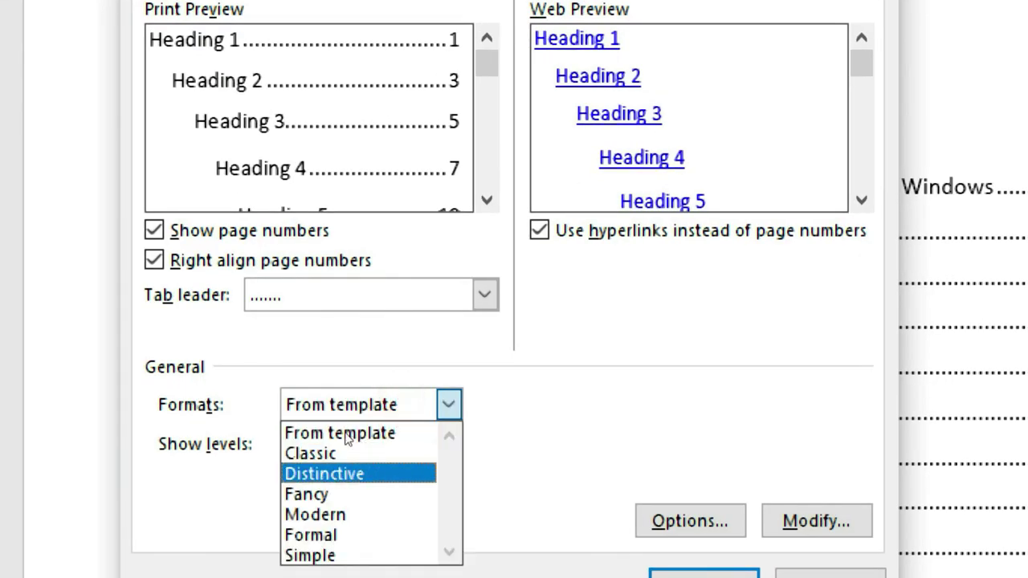
key(Return)
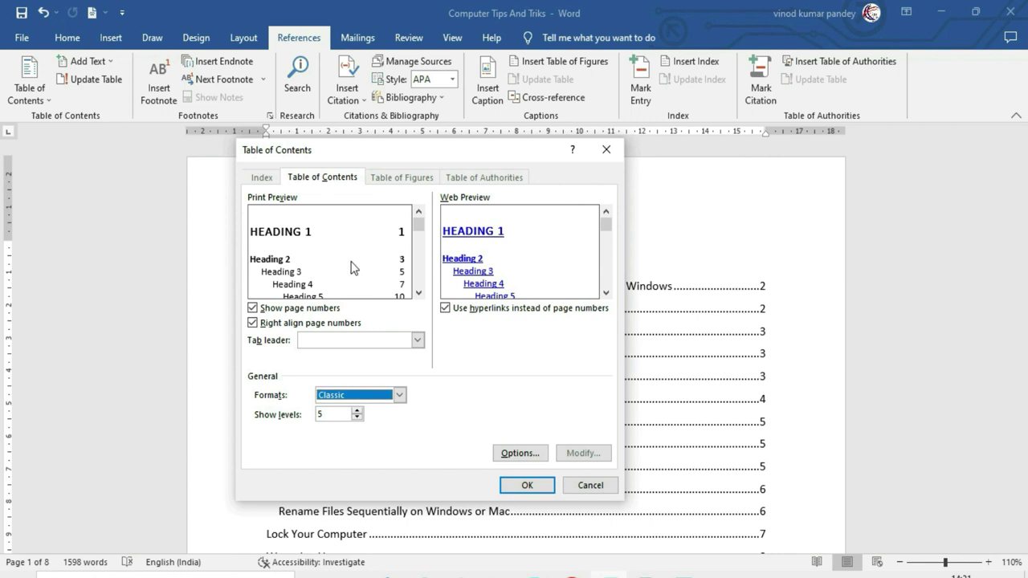
click(399, 395)
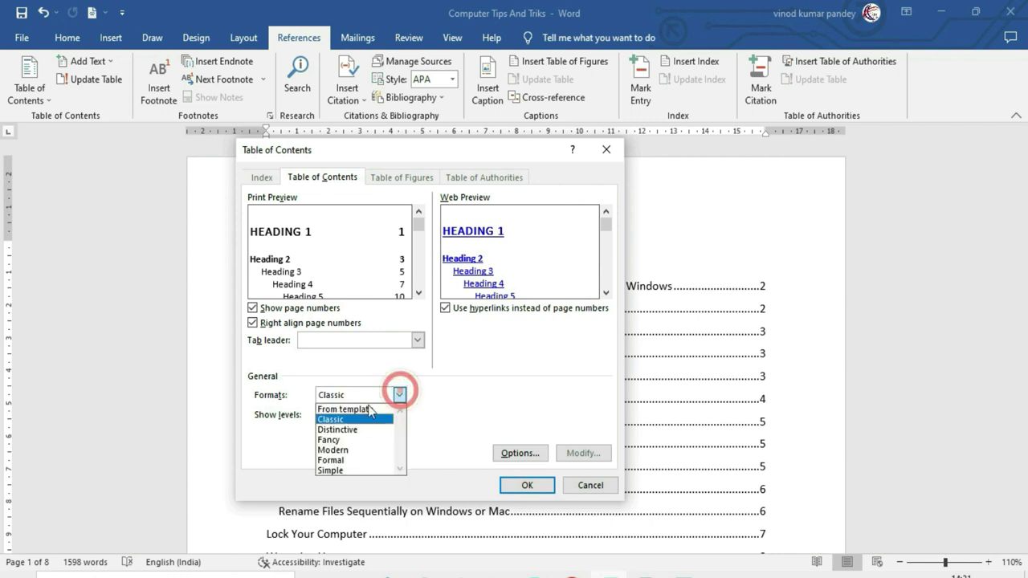
click(350, 444)
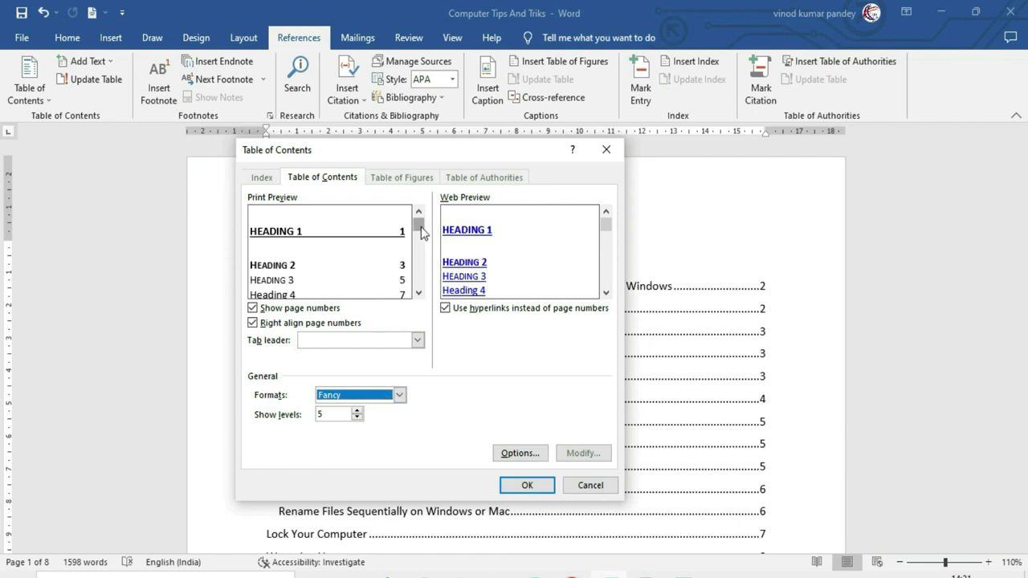
mouse_move(420, 229)
mouse_down()
mouse_move(419, 247)
mouse_move(419, 224)
mouse_up()
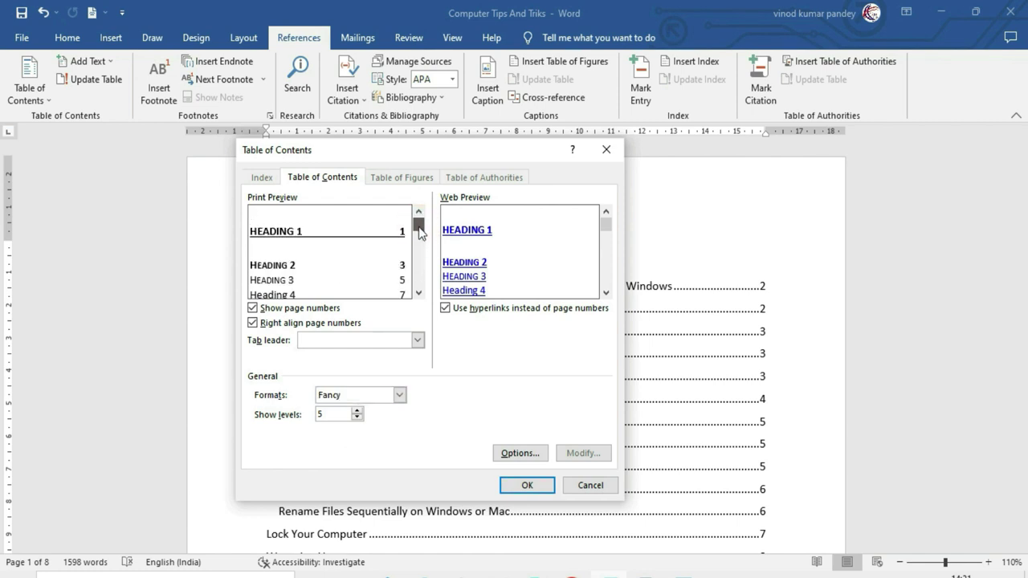
click(399, 395)
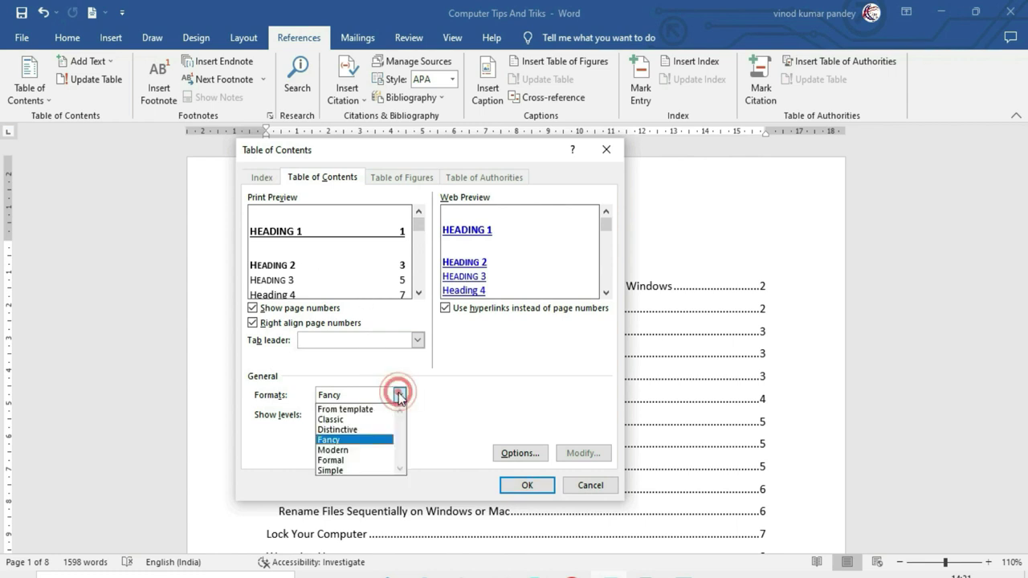
click(371, 409)
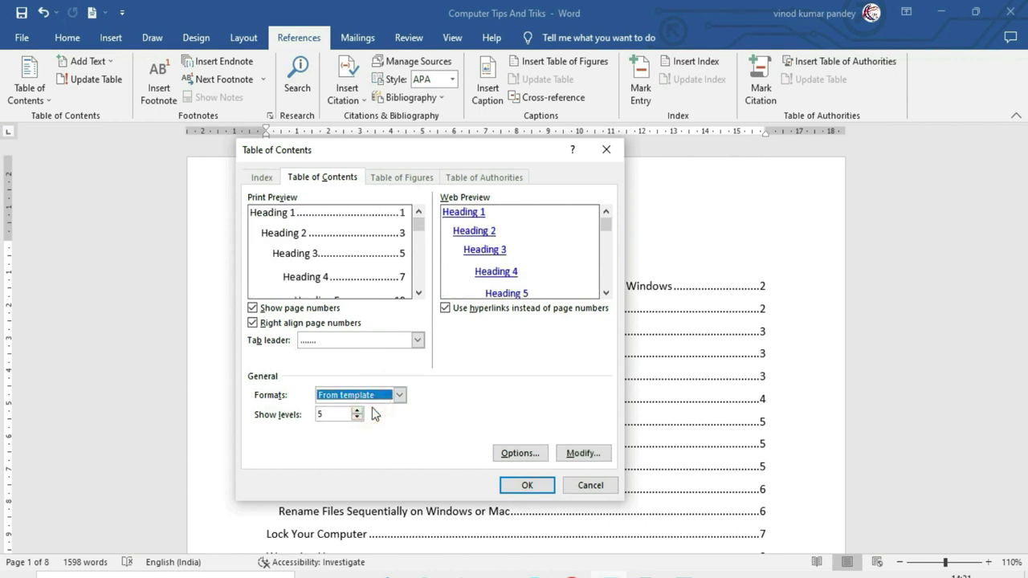
Switch the tab leader to solid underline, keep right-aligned page numbers and hyperlinks, and replace the existing TOC.
click(406, 339)
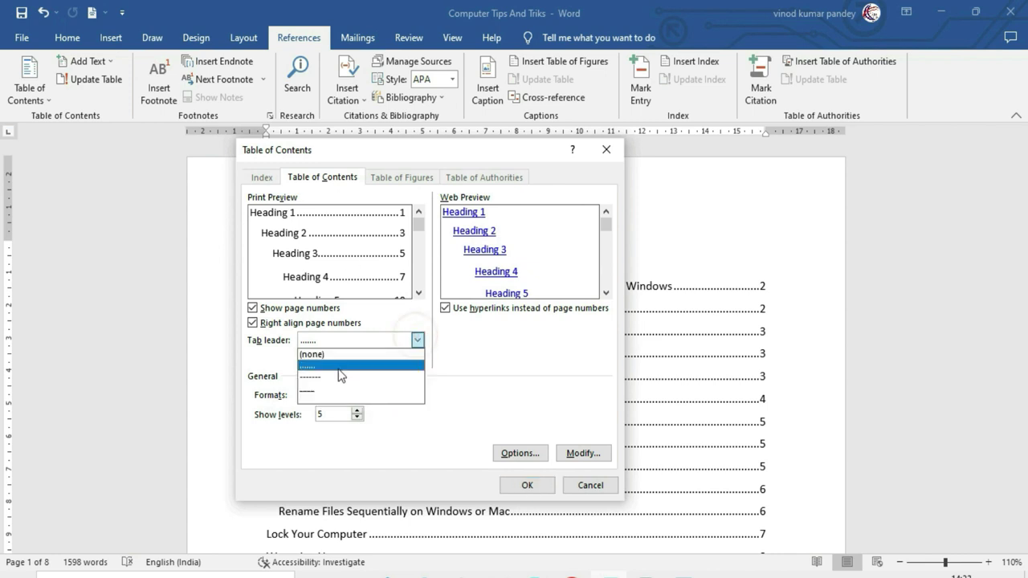
click(328, 390)
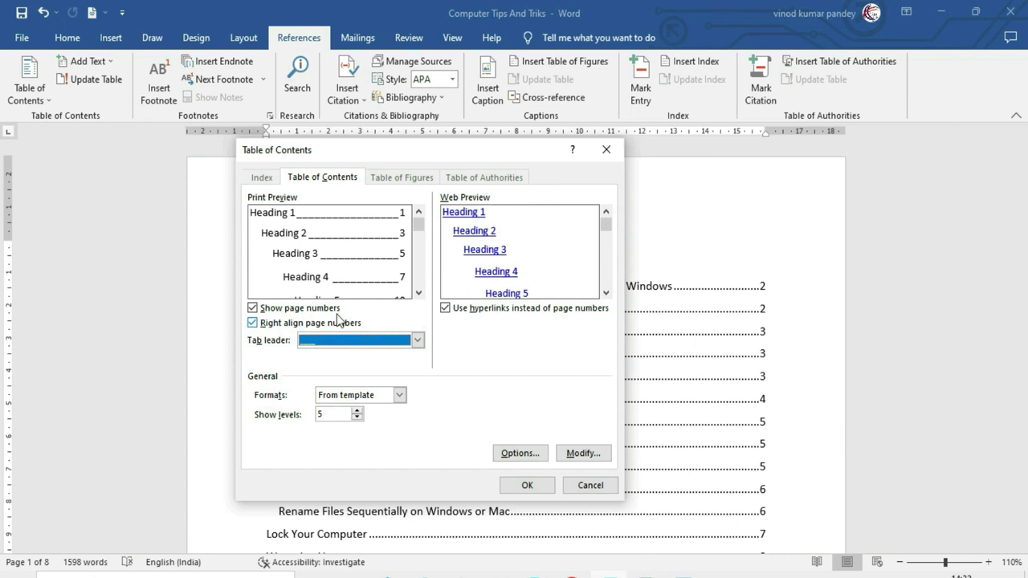
click(253, 308)
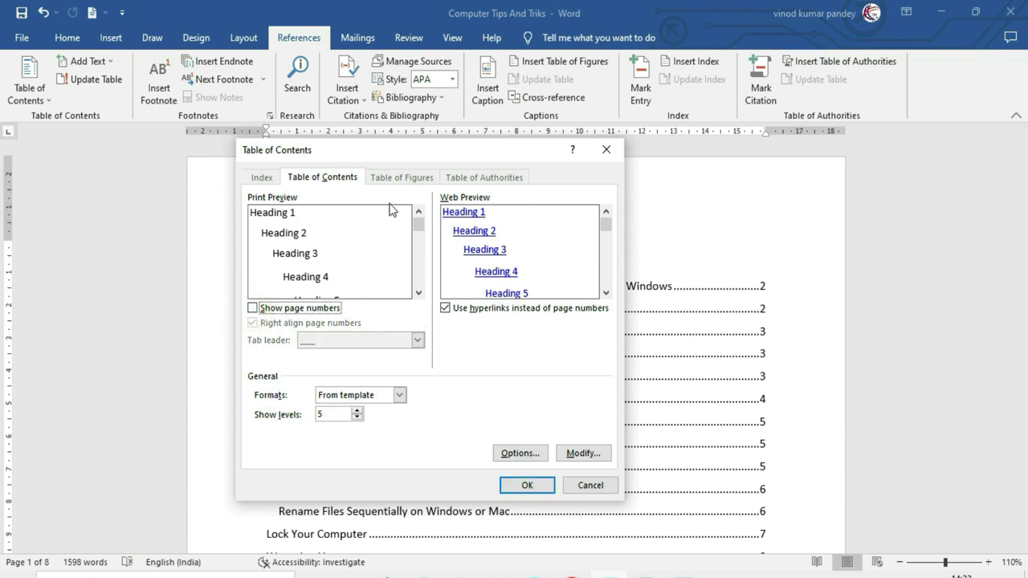
click(288, 309)
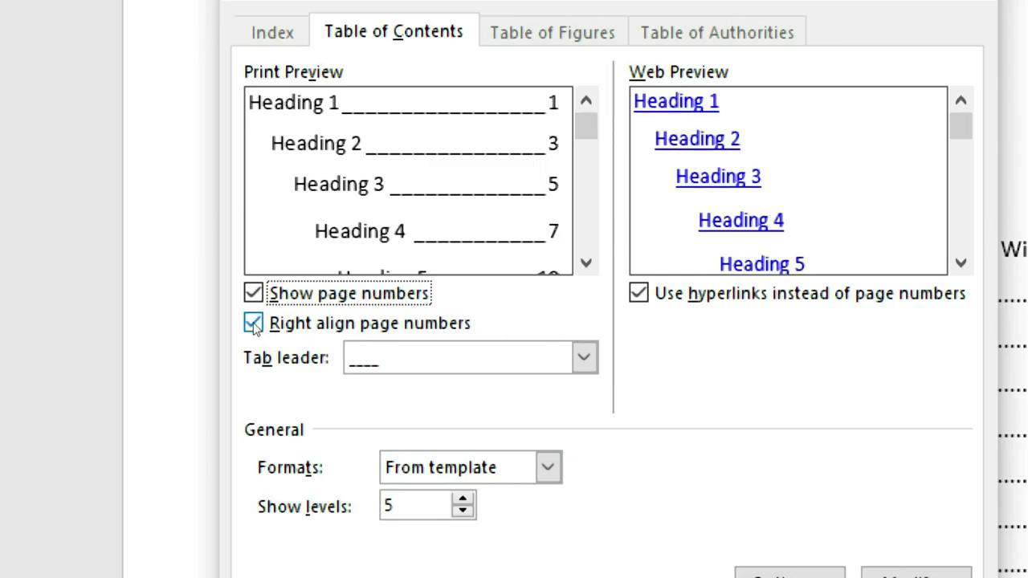
click(253, 324)
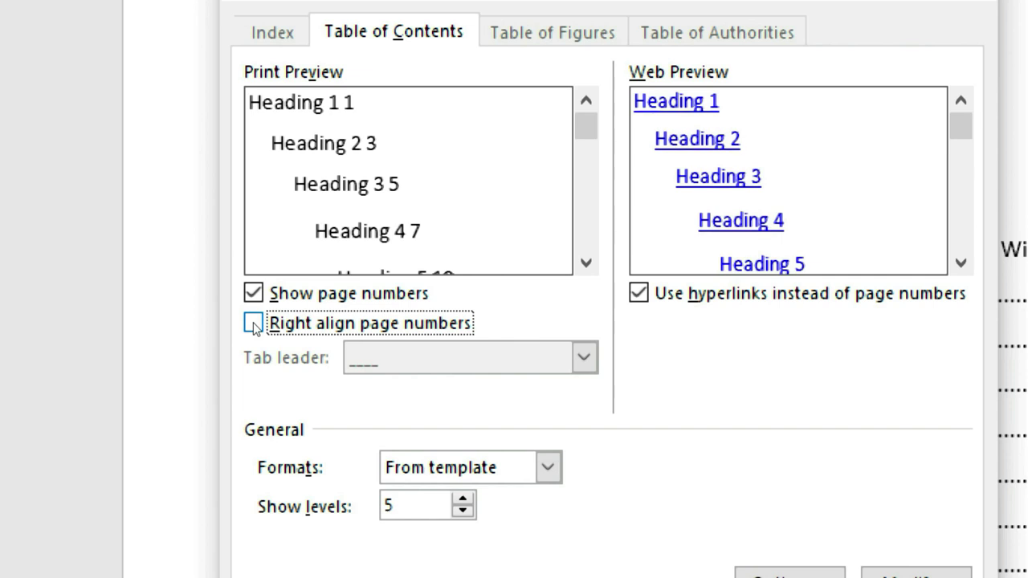
click(253, 323)
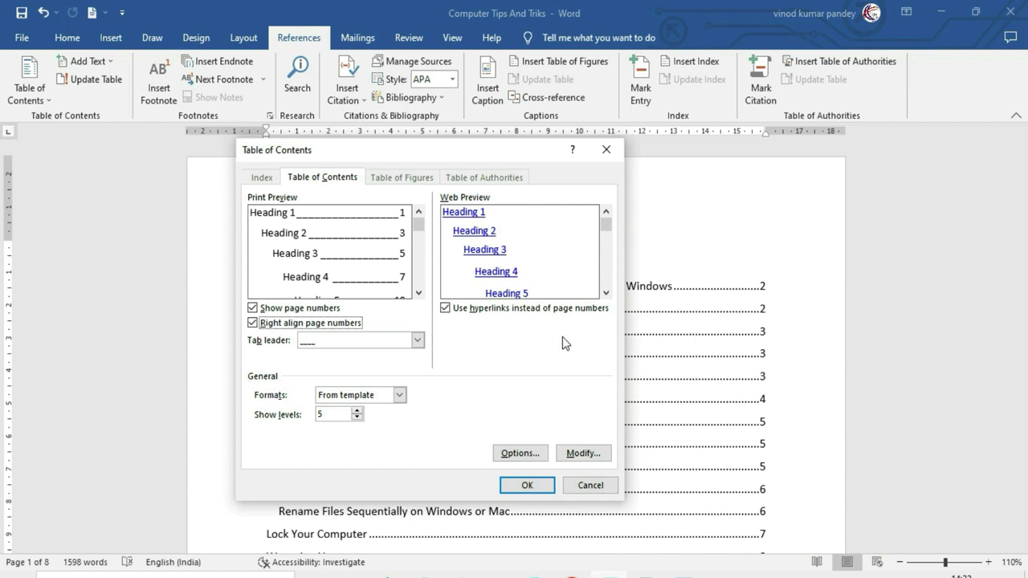
click(446, 309)
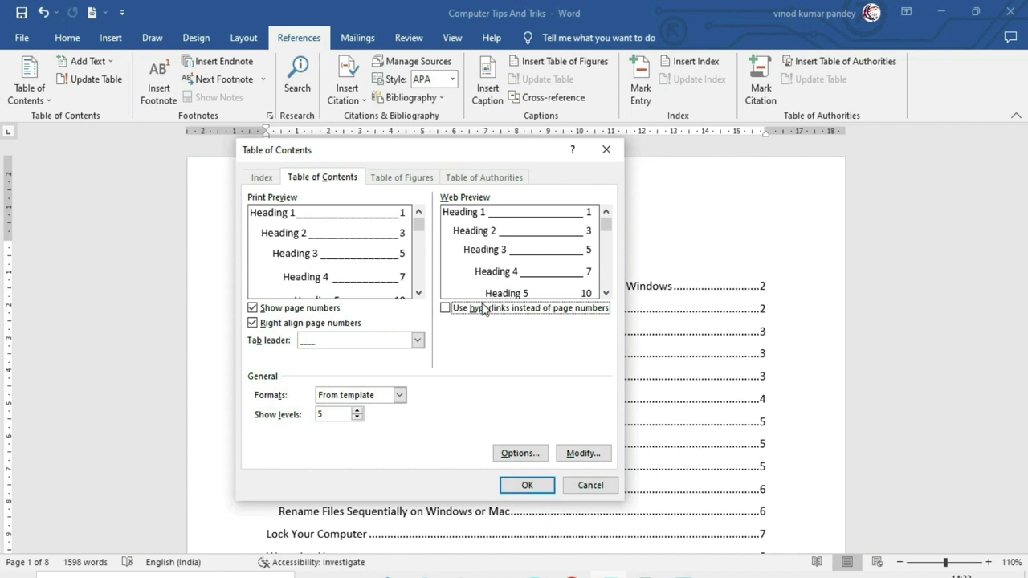
click(445, 307)
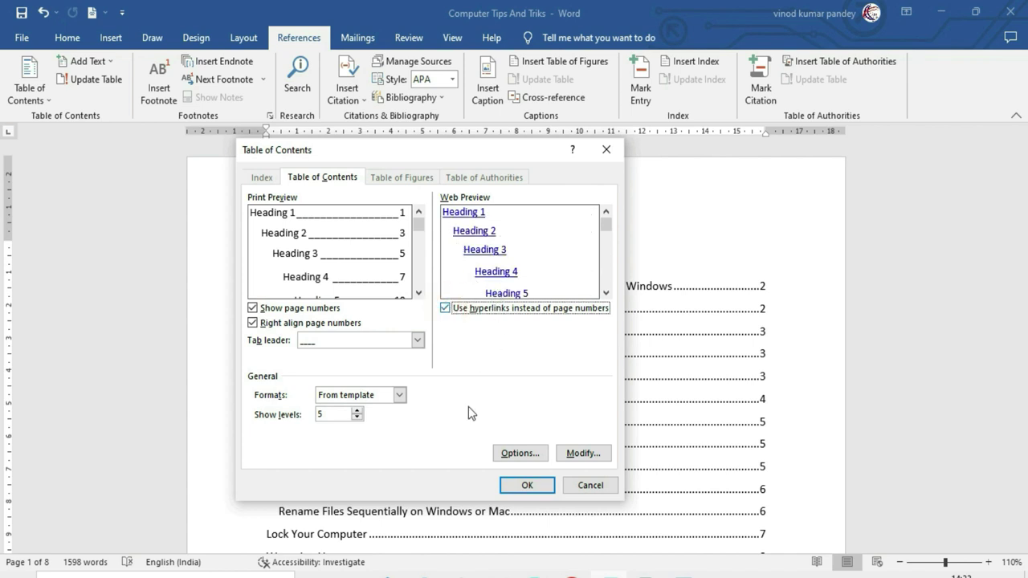
click(527, 486)
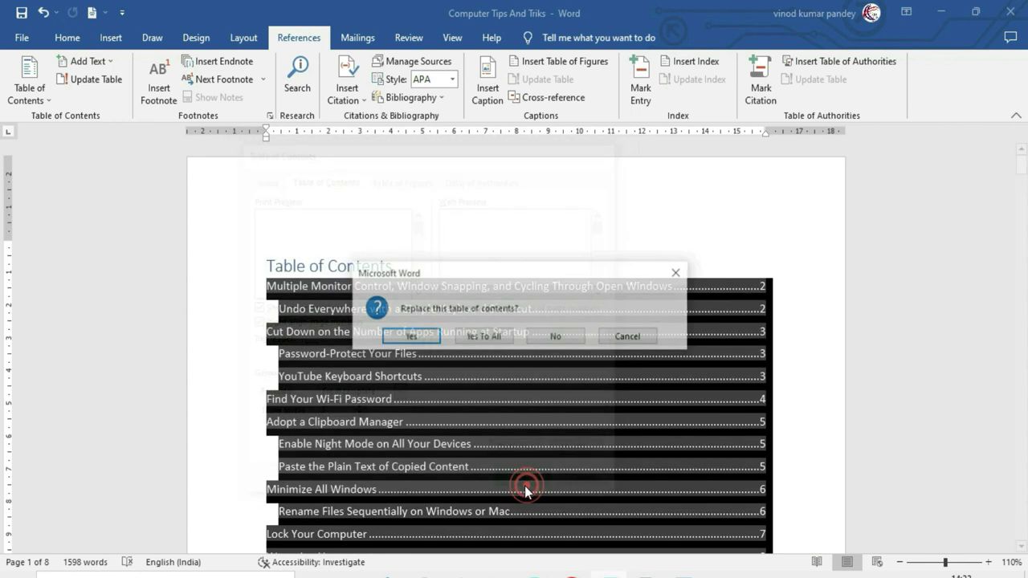
click(478, 339)
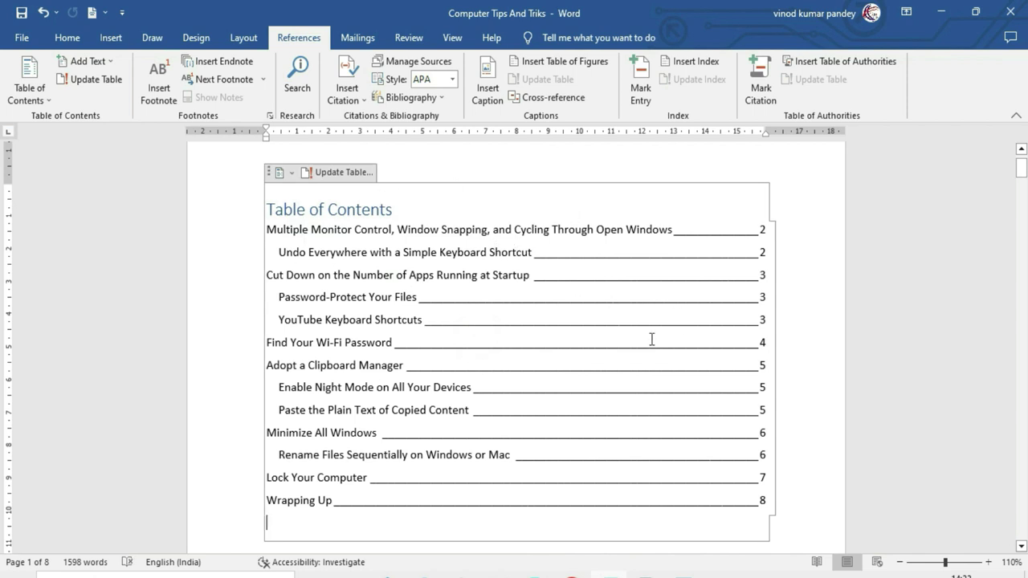
Follow the first TOC entry and the YouTube Keyboard Shortcuts entry to their sections.
scroll(434, 464, up, 1)
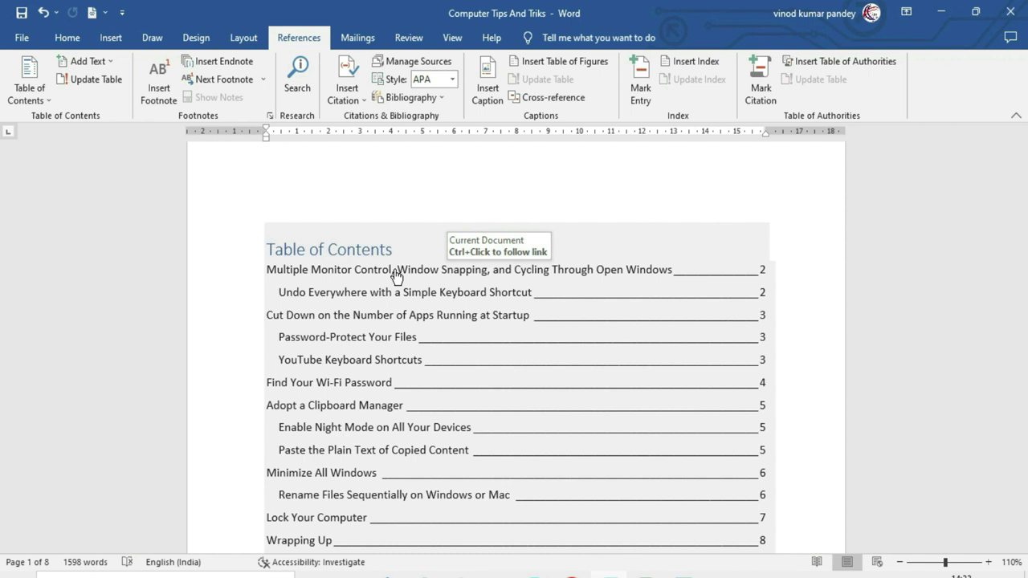
ctrl+click(396, 275)
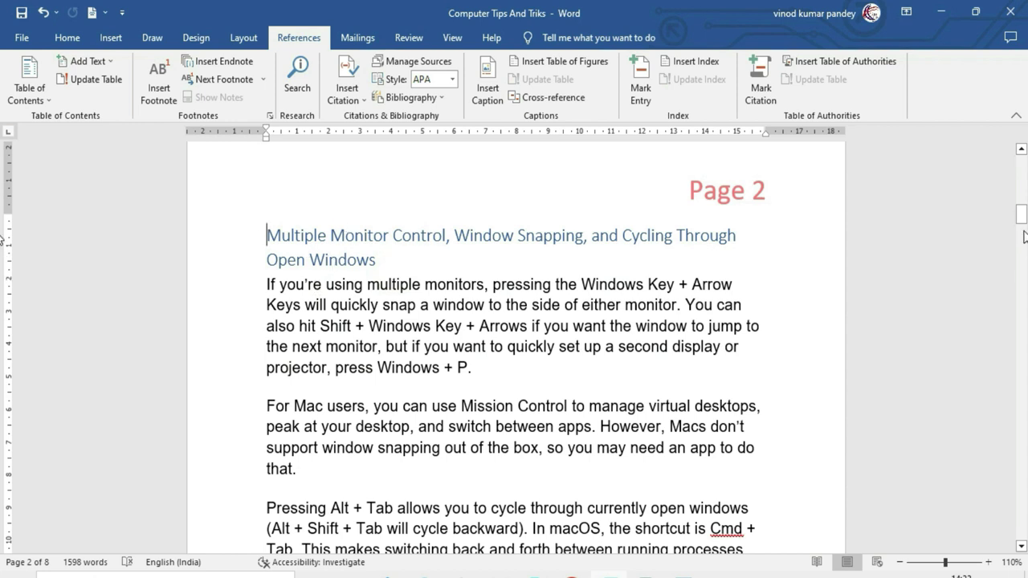
drag(1021, 217, 1022, 167)
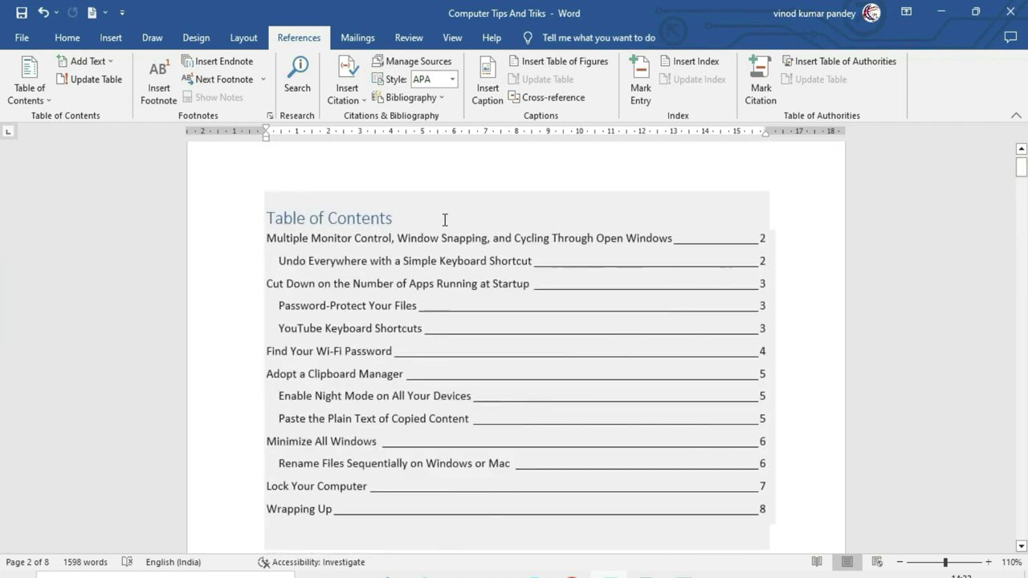
ctrl+click(383, 328)
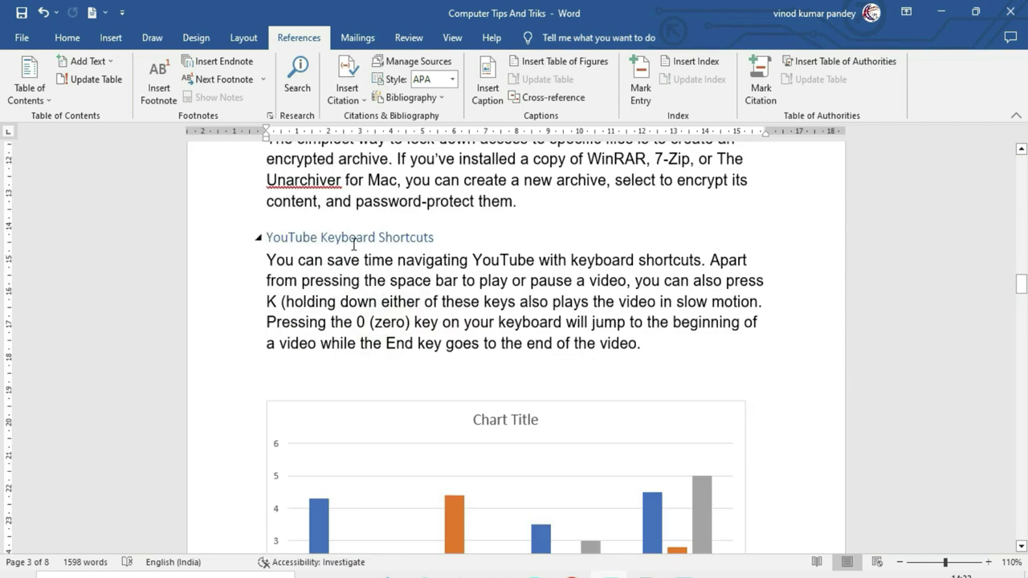
drag(1021, 283, 1023, 156)
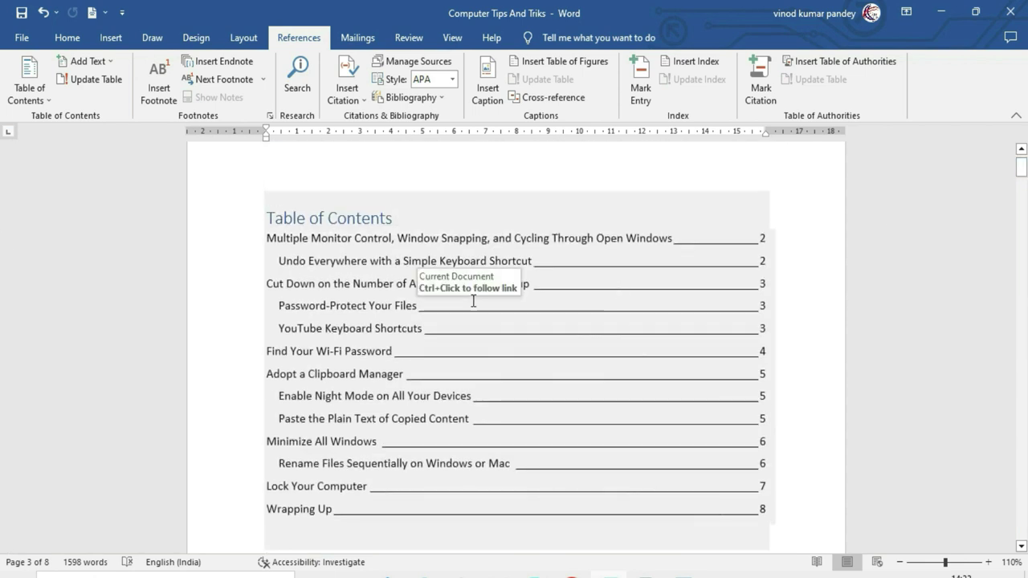
Cancel out of Custom Table of Contents unchanged, then remove the table of contents.
click(29, 90)
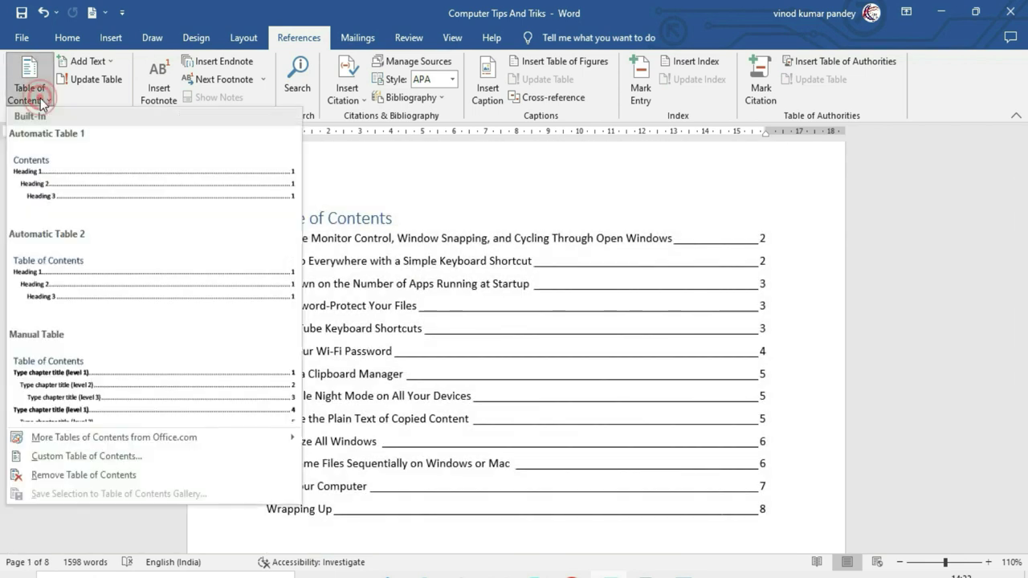
click(62, 454)
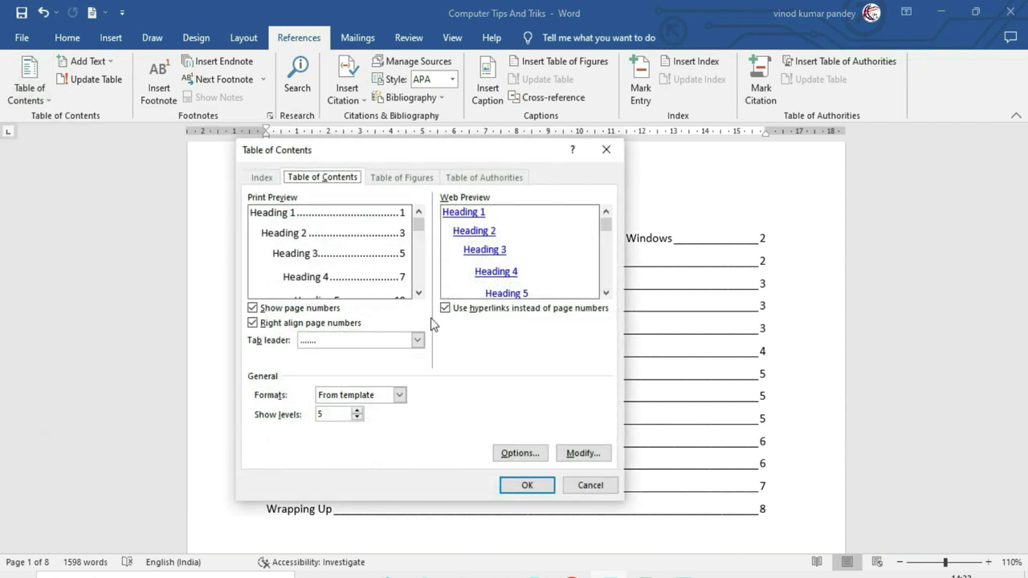
click(445, 309)
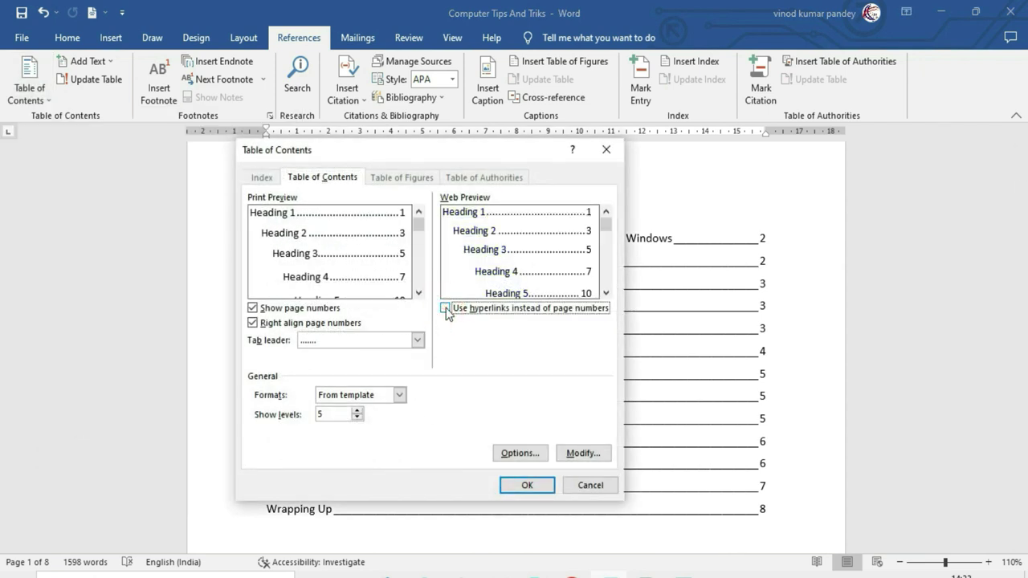
click(446, 308)
key(Tab)
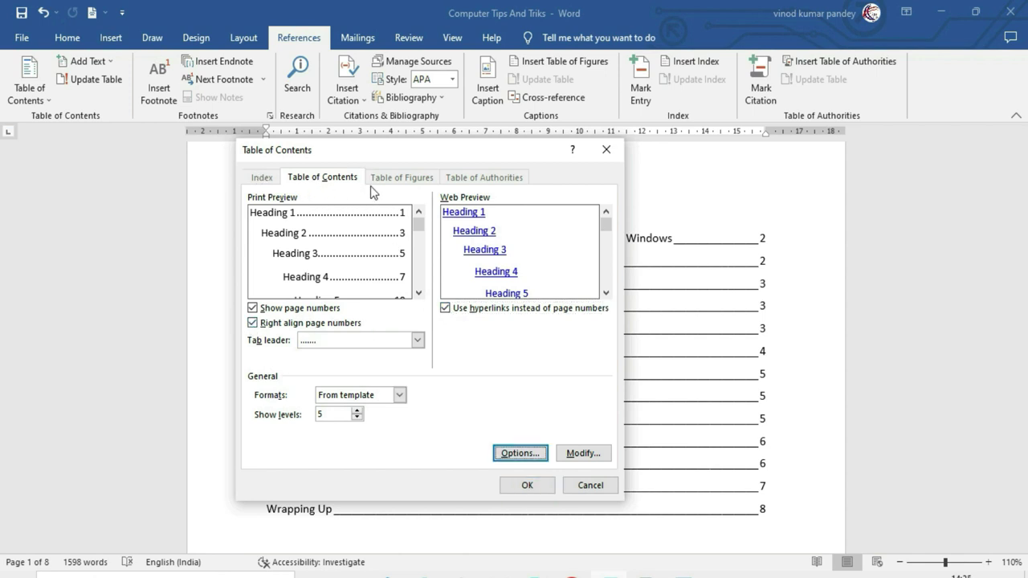
click(590, 487)
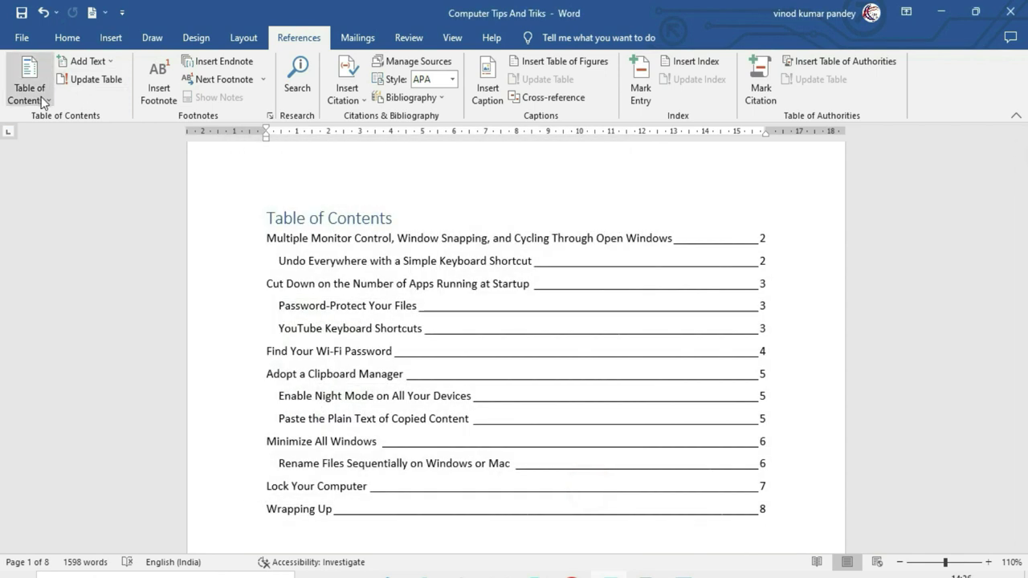
click(41, 96)
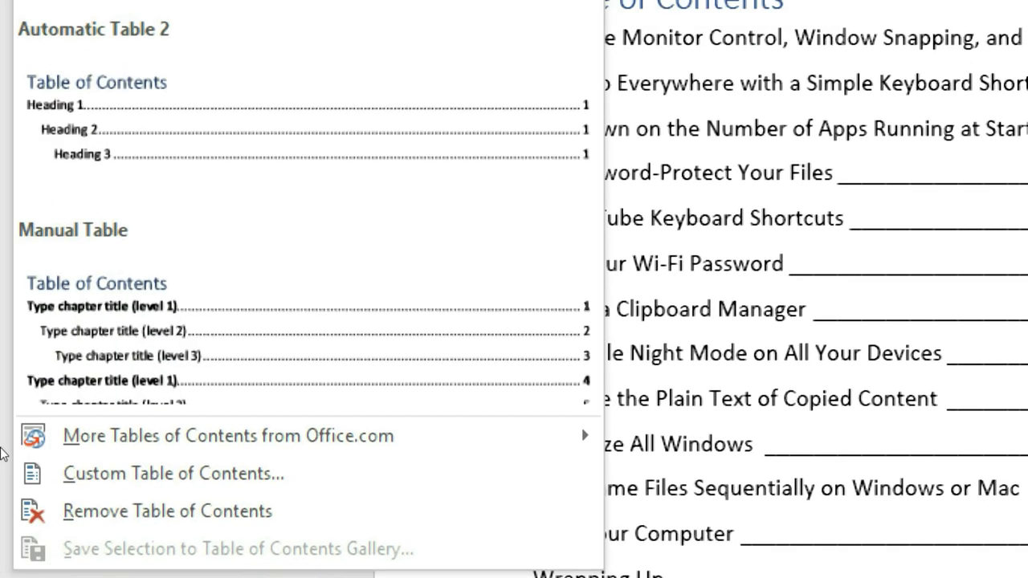
click(85, 480)
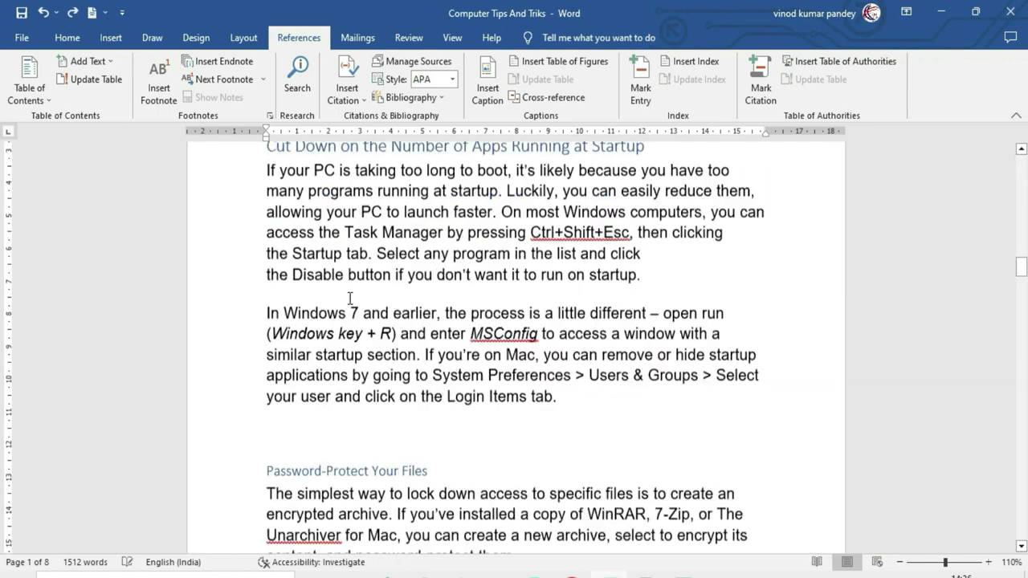
Start Save Selection to Table of Contents Gallery, then dismiss the Create New Building Block prompt.
drag(1022, 277, 1020, 161)
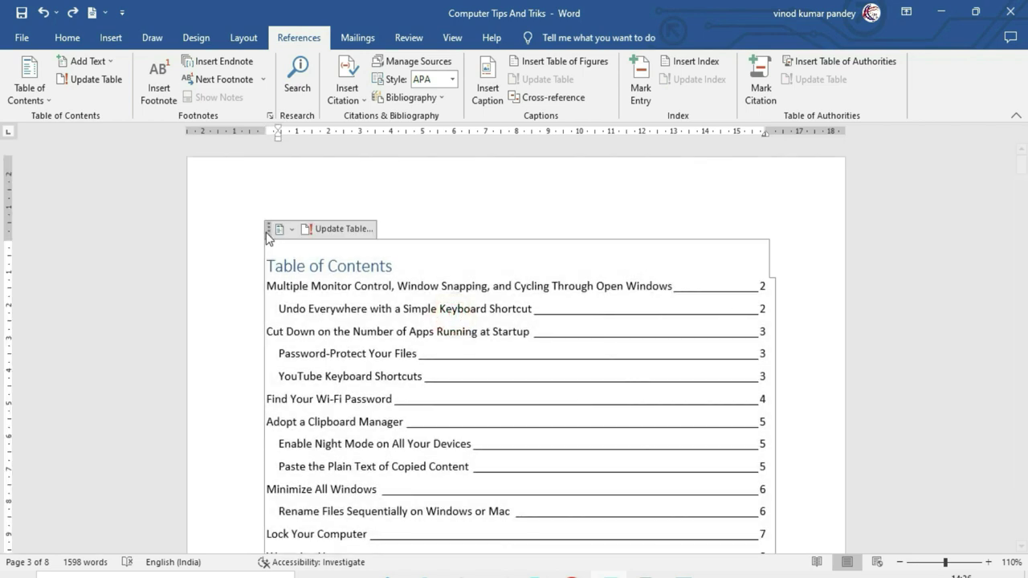
click(277, 229)
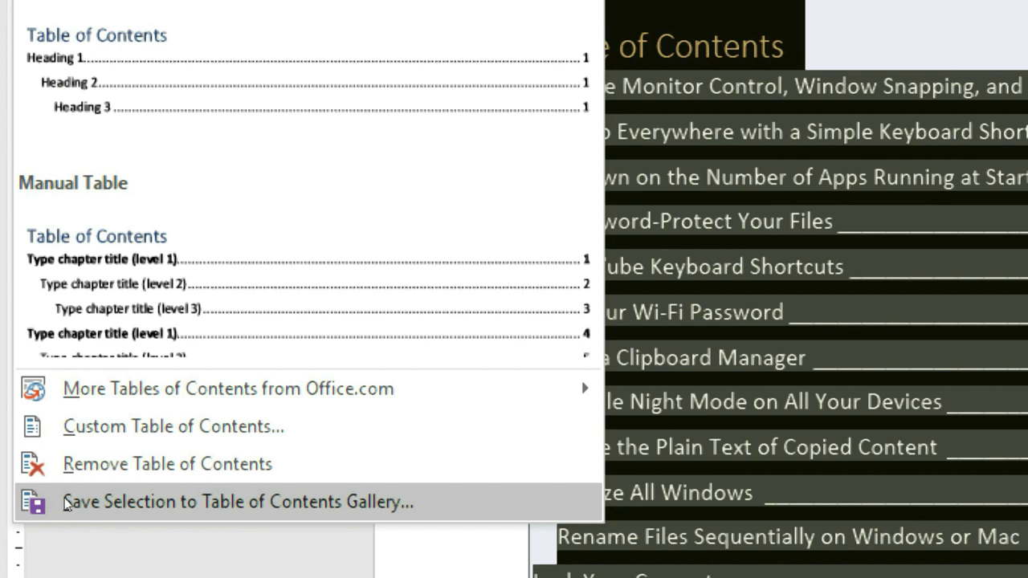
click(176, 500)
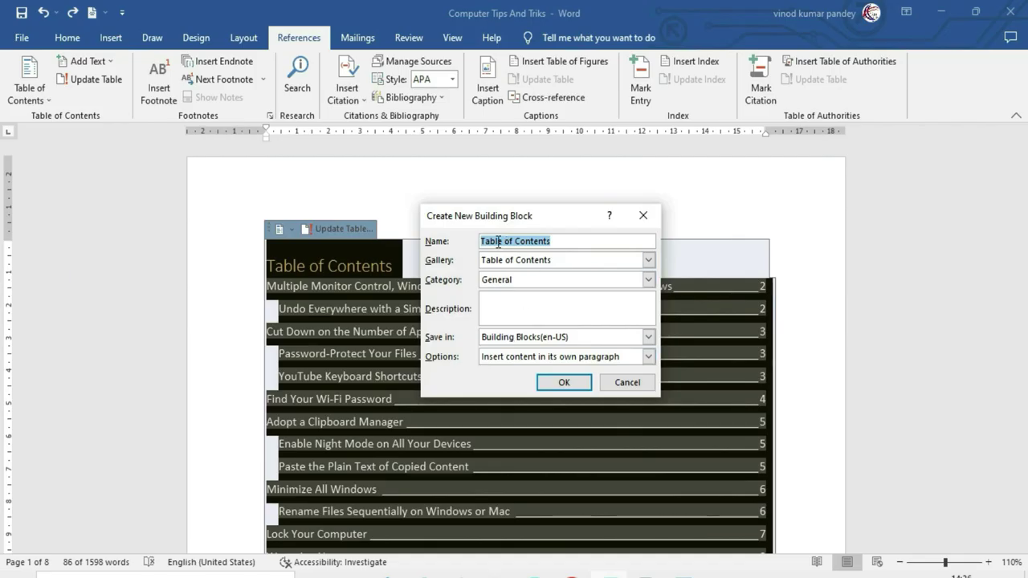
key(Return)
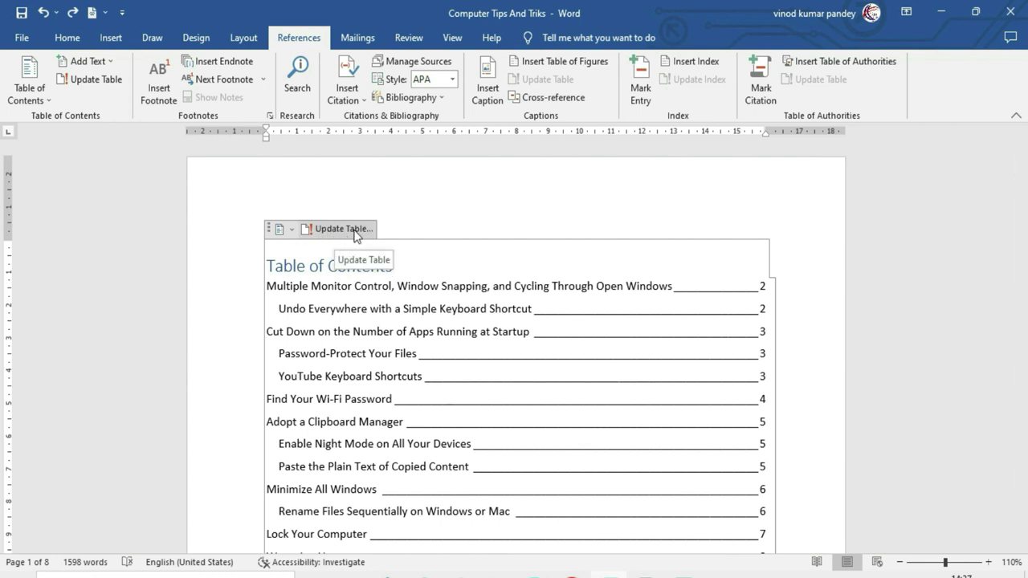
Delete 'and Cycling Through Open Windows' from the page 2 heading.
click(436, 202)
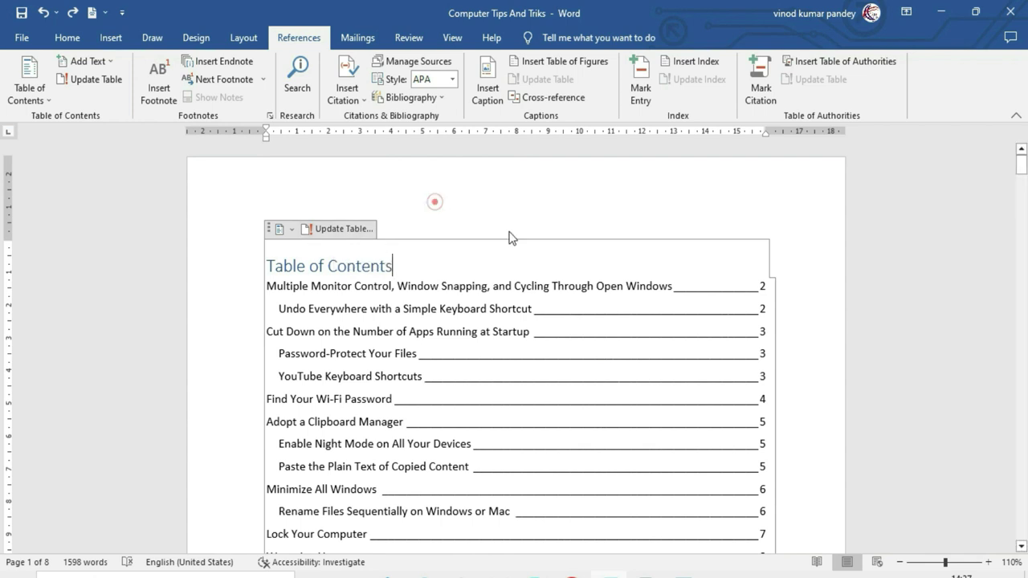
drag(1018, 163, 1020, 213)
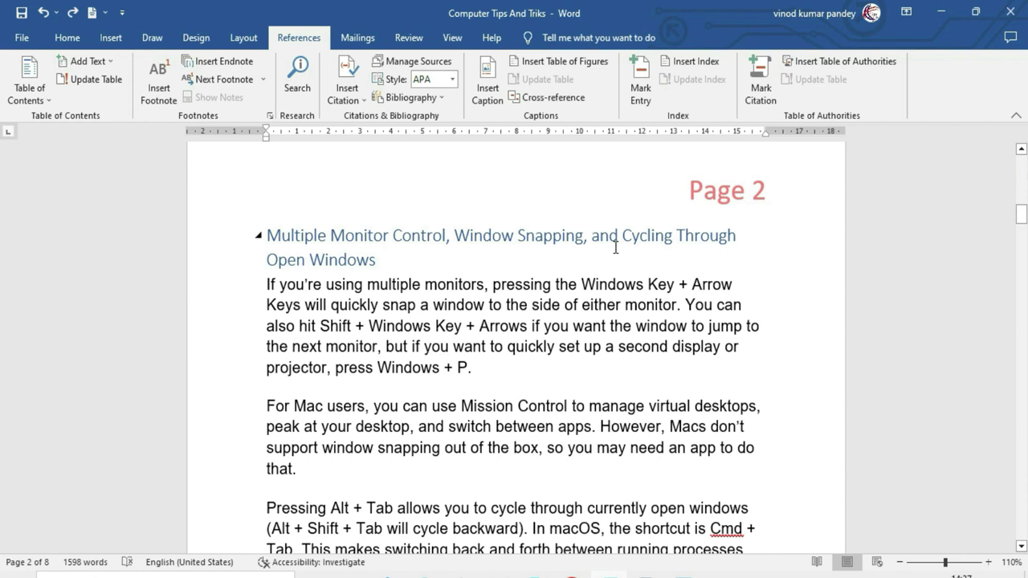
drag(594, 235, 695, 263)
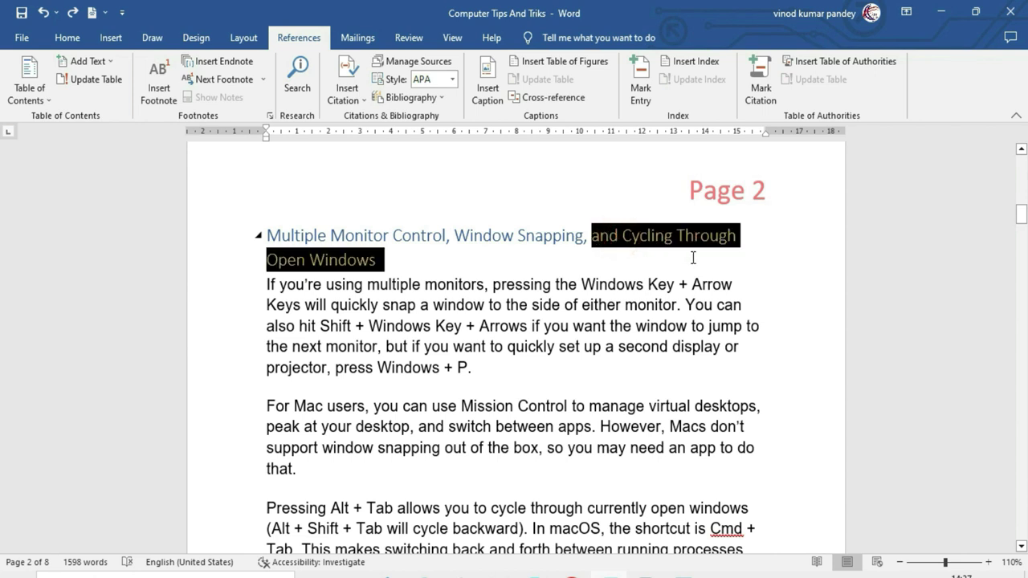
key(Delete)
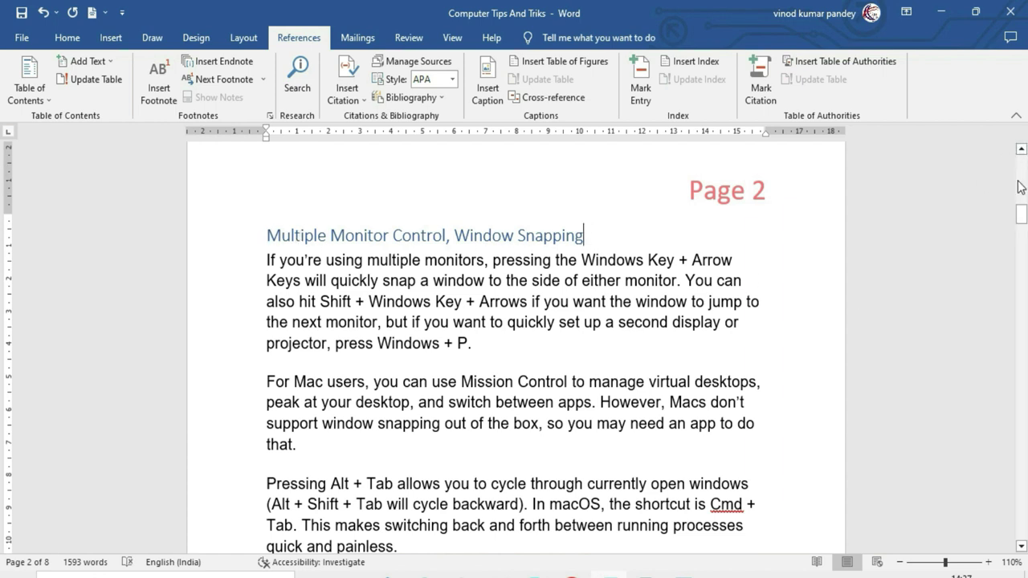
drag(1021, 214, 1022, 158)
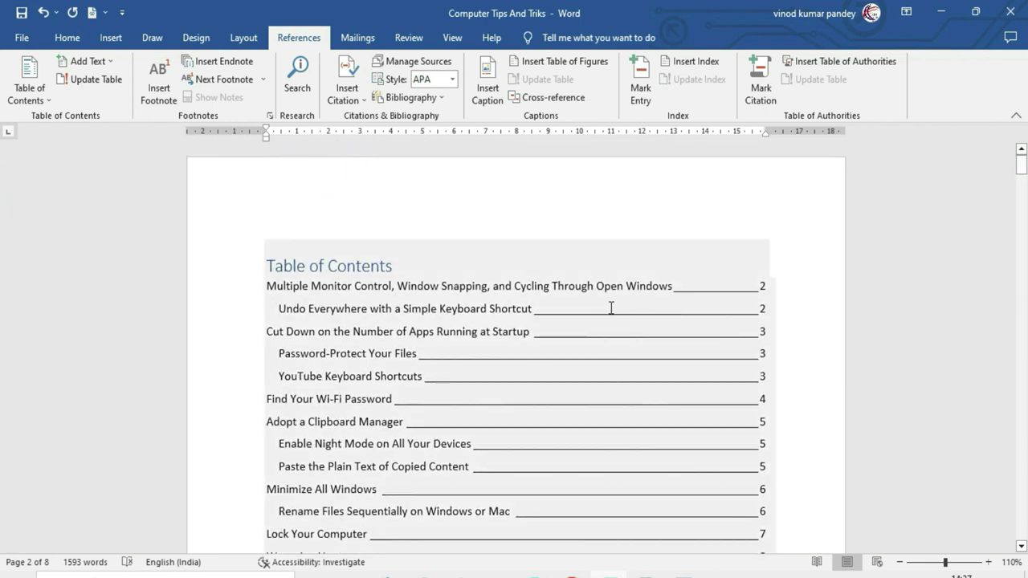
click(312, 289)
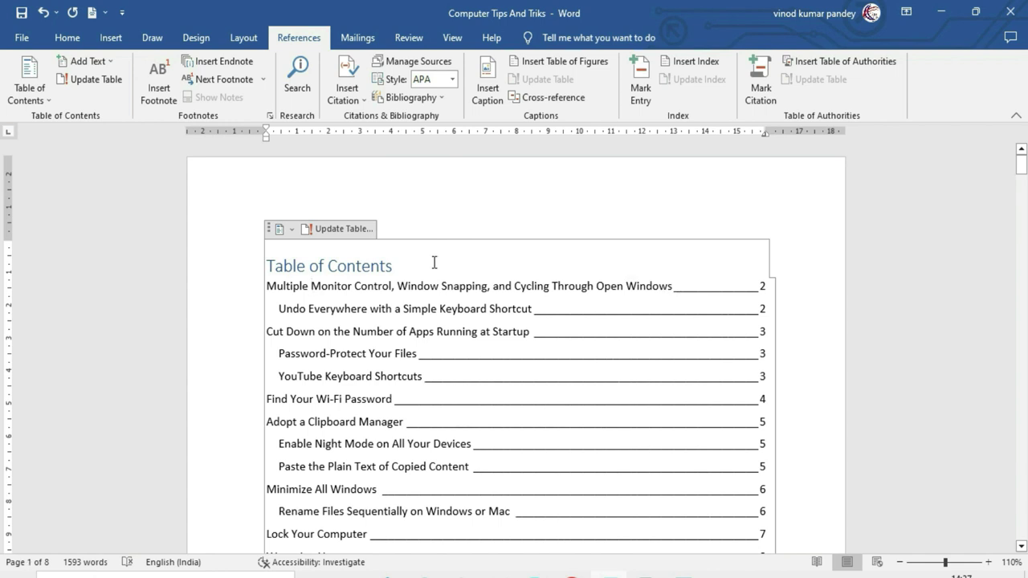
Update the entire table, so the first entry reads 'Multiple Monitor Control, Window Snapping'.
click(337, 230)
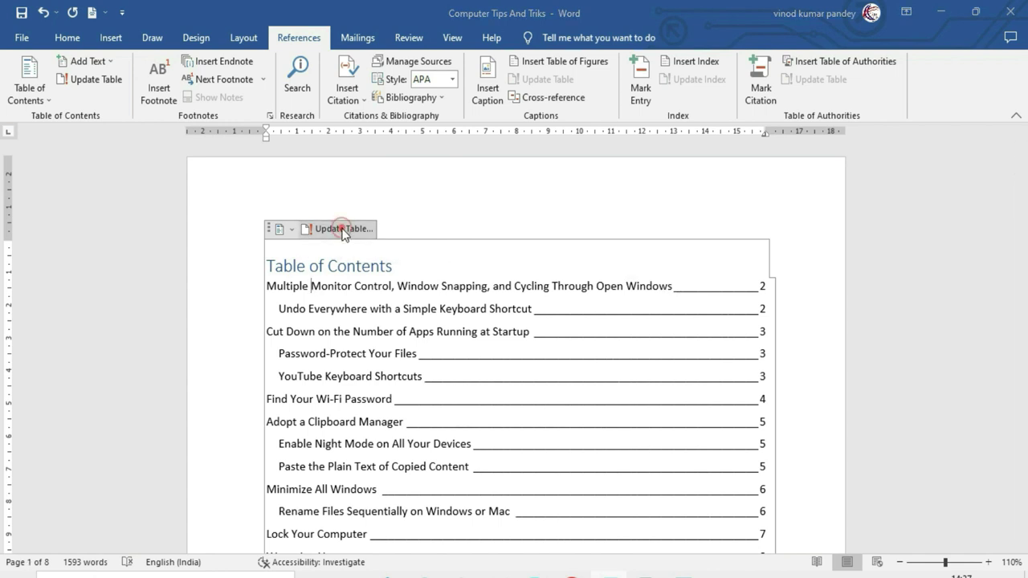
drag(467, 234, 425, 263)
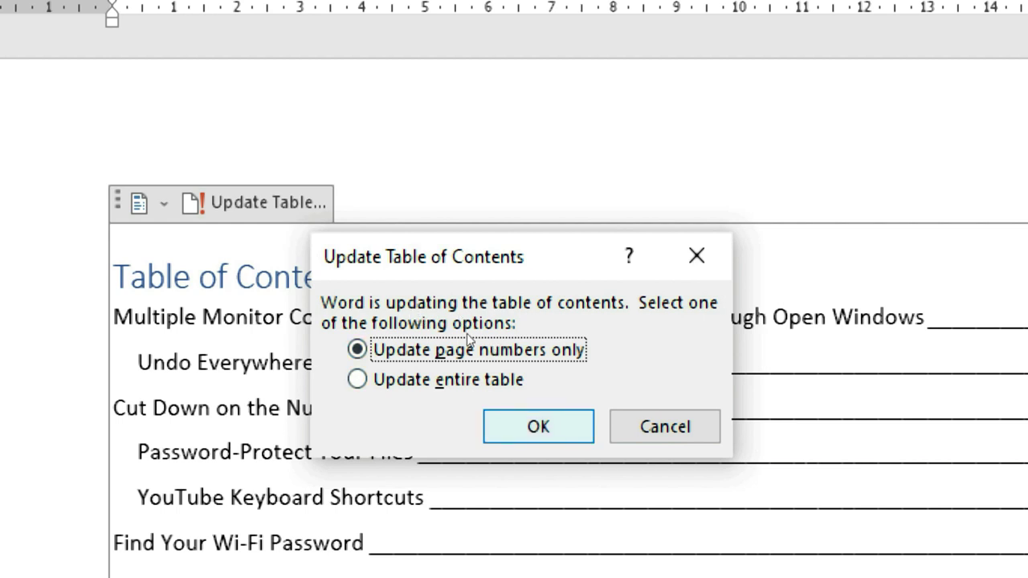
key(Down)
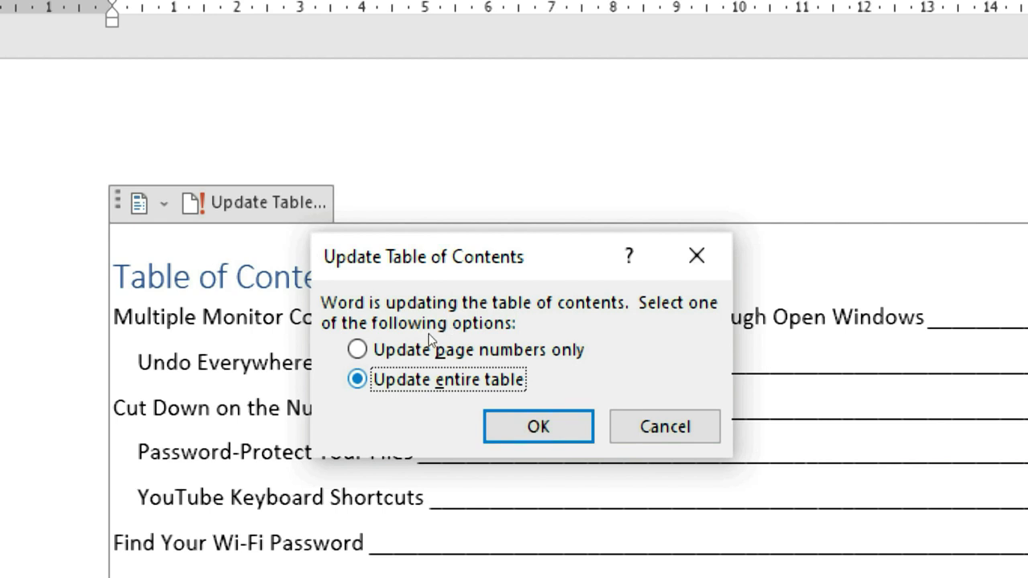
key(Return)
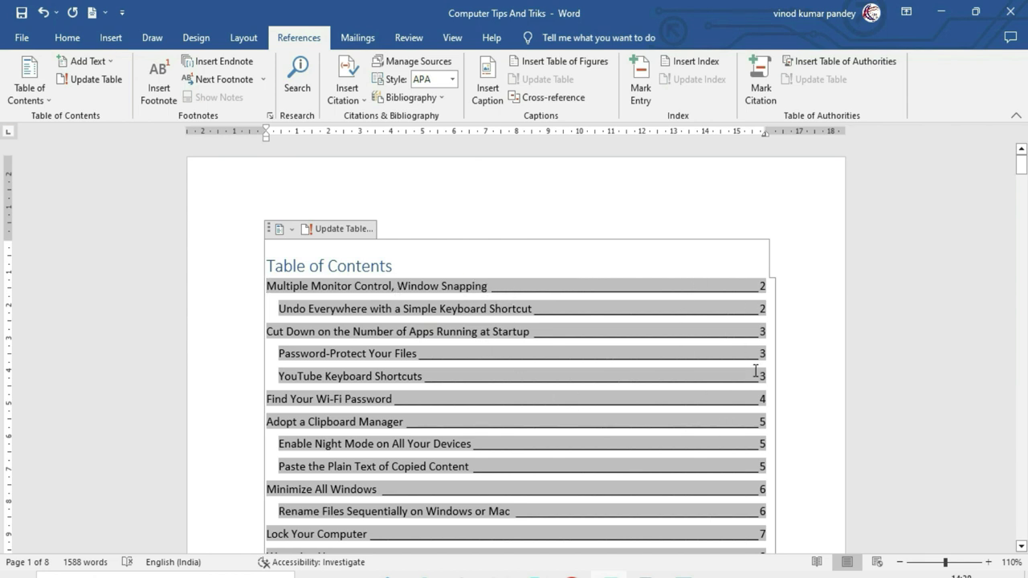
drag(1021, 168, 1017, 228)
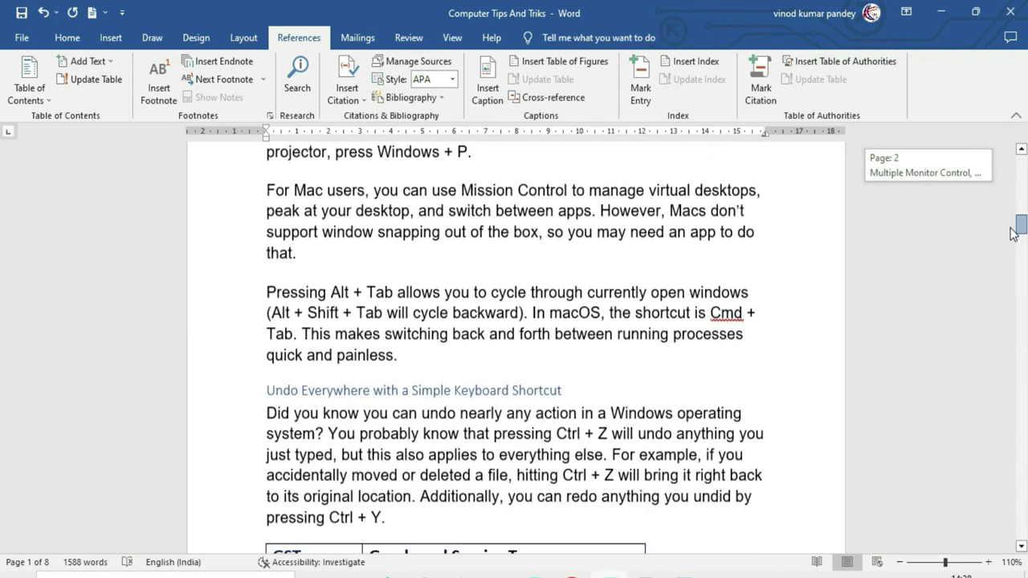
Insert a page break after 'quick and painless.' and update only the TOC page numbers.
click(454, 294)
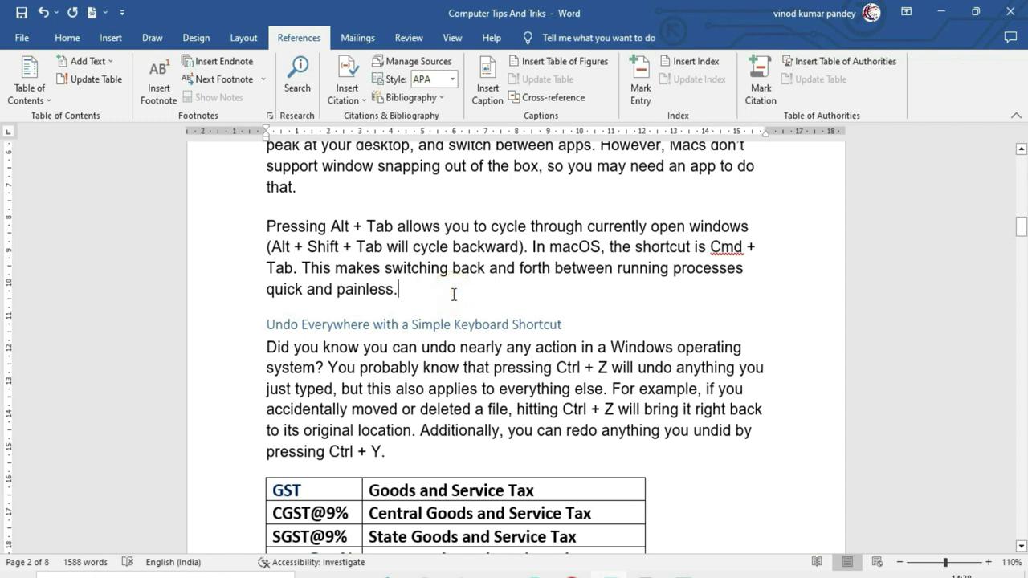
key(ctrl+Return)
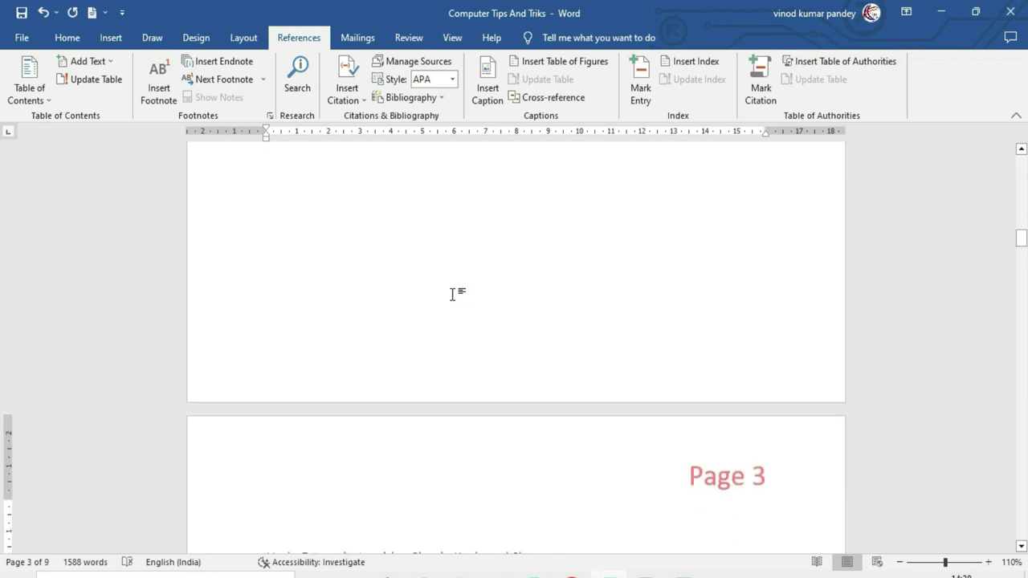
drag(1020, 241, 1021, 166)
click(583, 245)
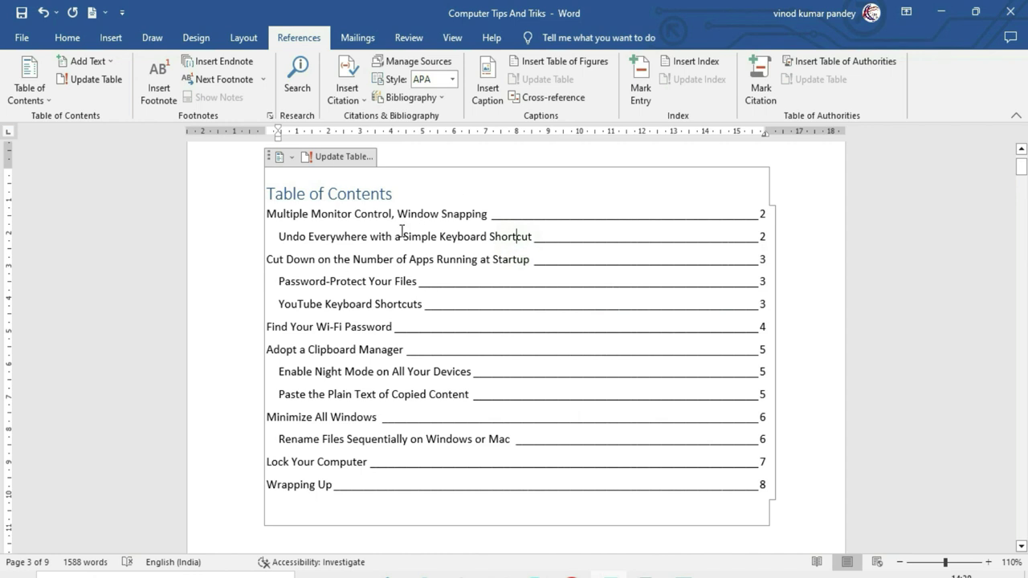
click(346, 157)
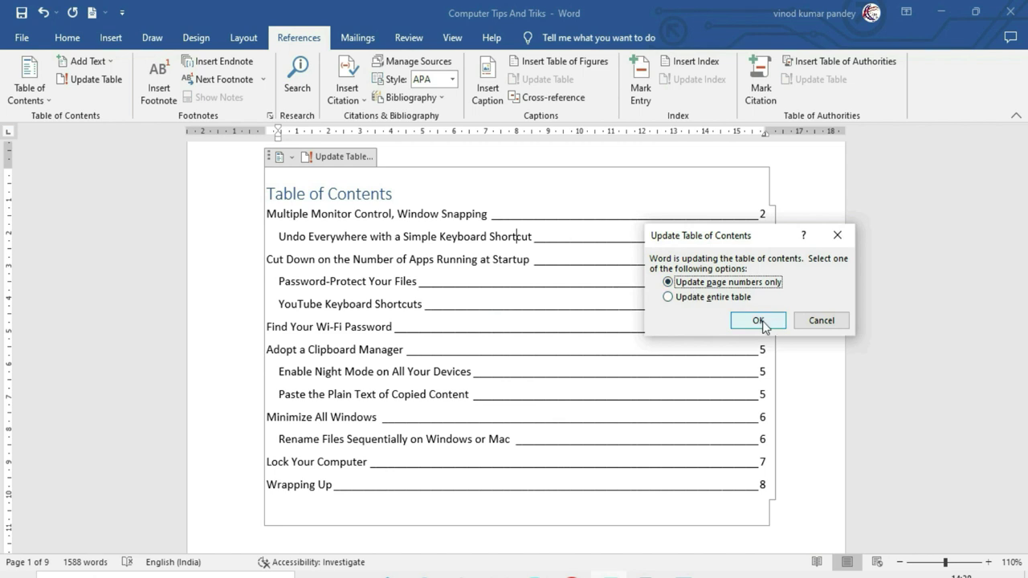
click(759, 321)
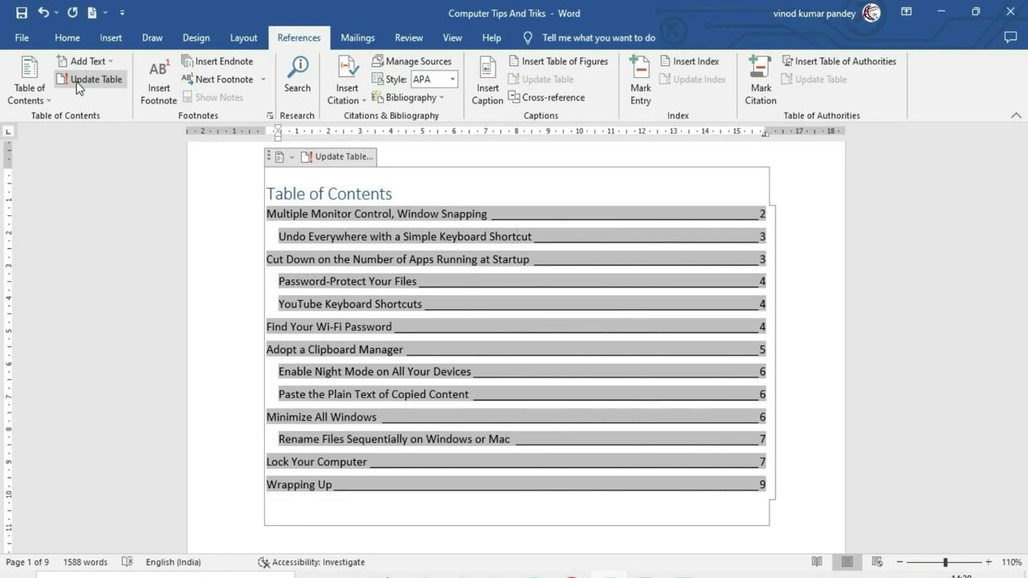
Cancel a second table of contents update and select the Table of Contents heading.
click(87, 80)
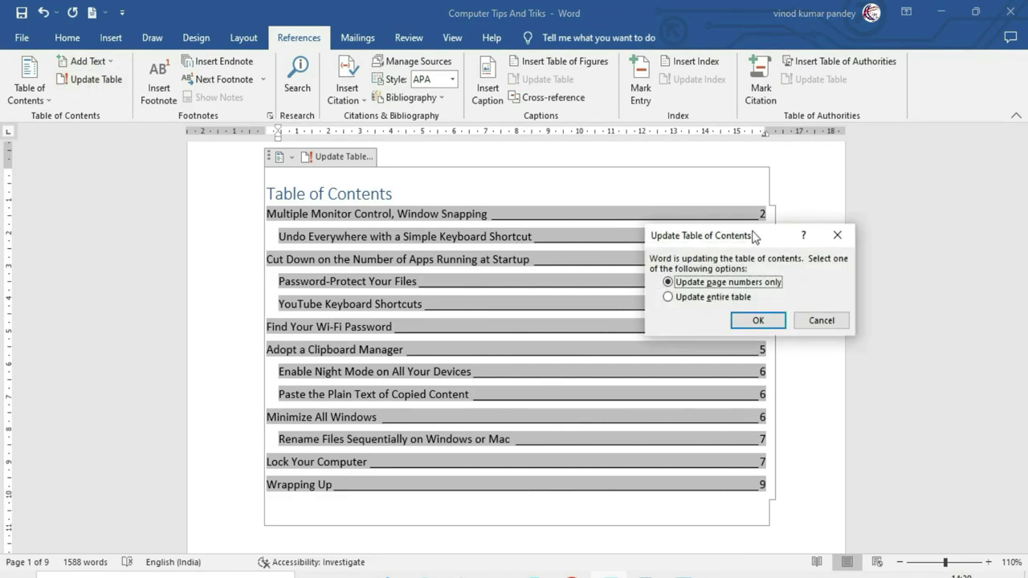
drag(753, 235, 581, 214)
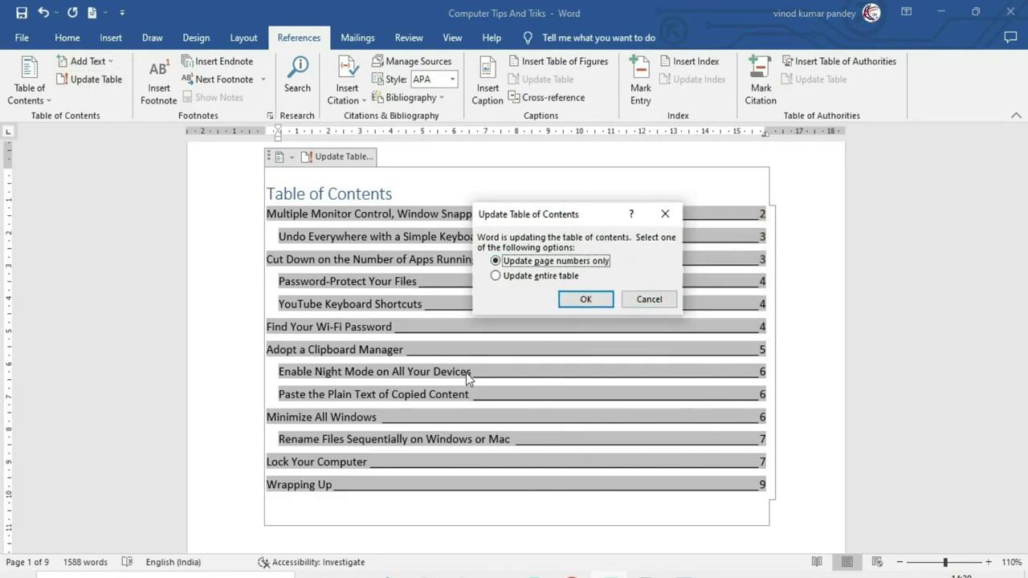
click(634, 305)
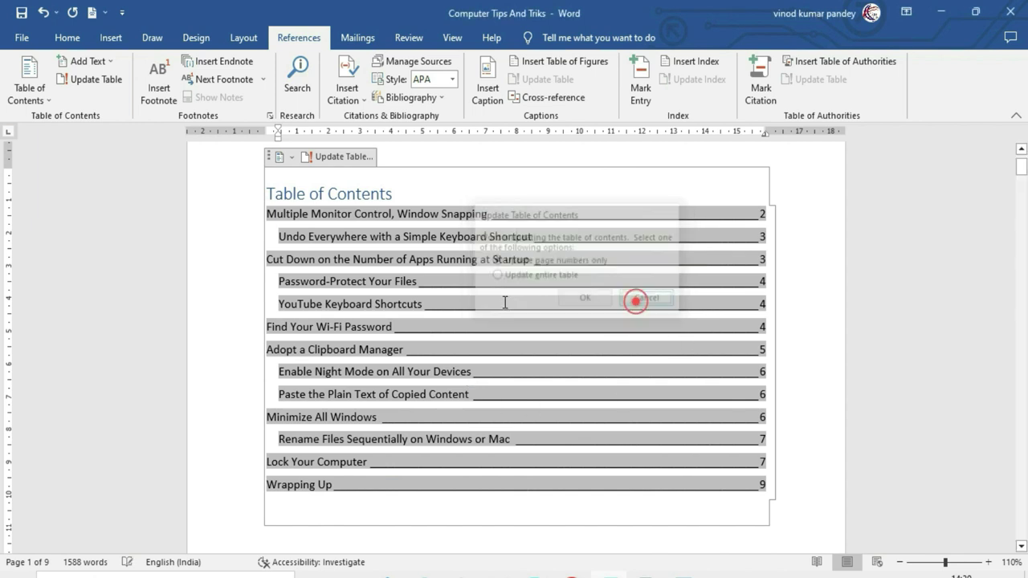
click(128, 156)
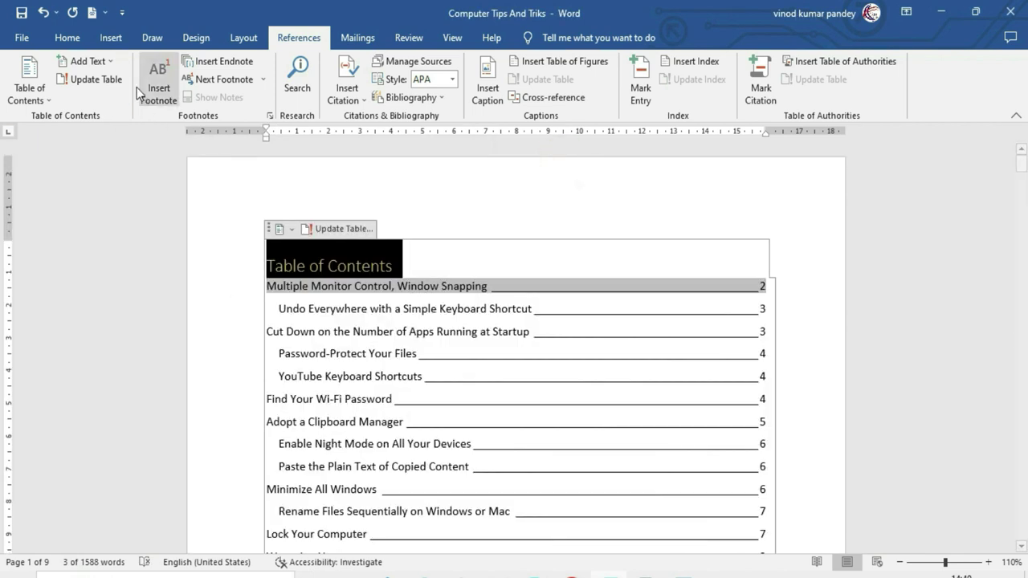
Split 'For Mac users,' onto its own line on page 2 and mark it Level 3.
click(110, 62)
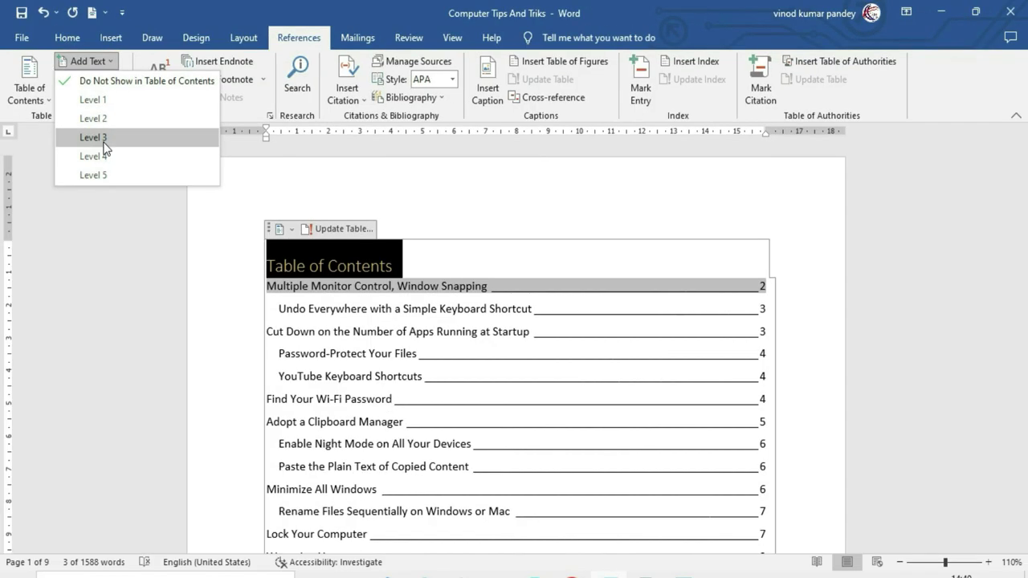
click(412, 195)
drag(1021, 159, 1021, 210)
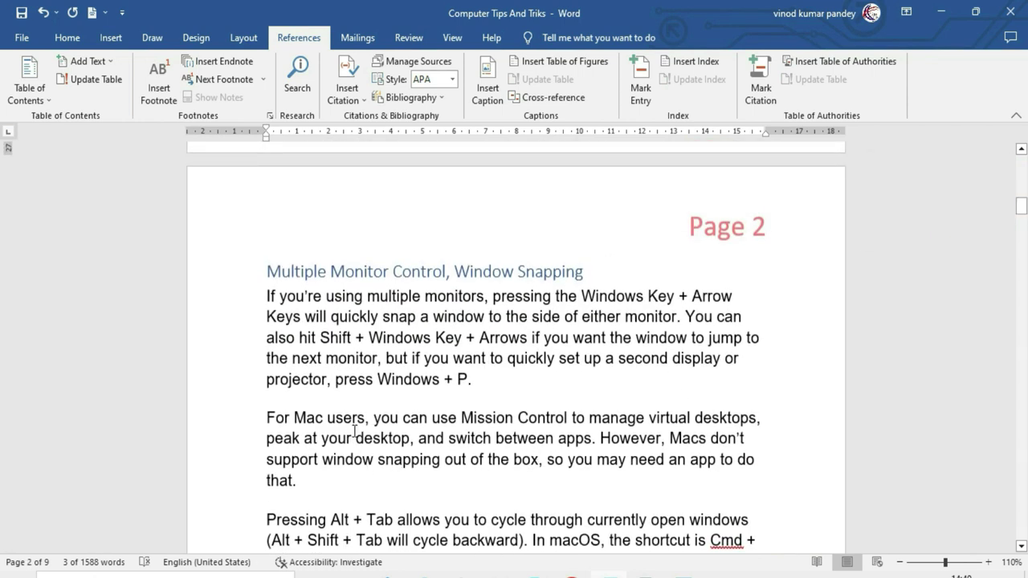
click(373, 418)
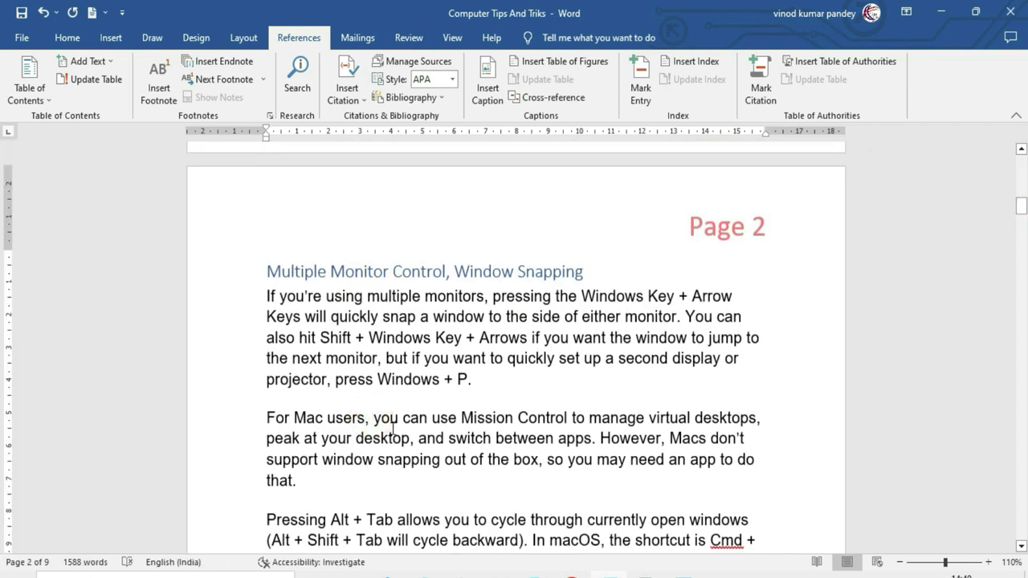
key(Return)
drag(267, 417, 365, 418)
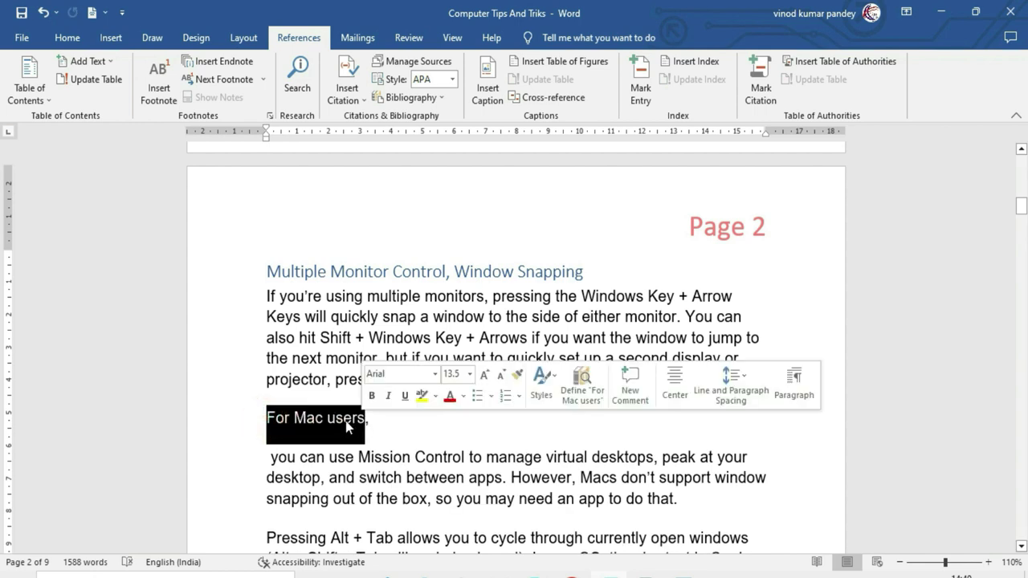
click(86, 61)
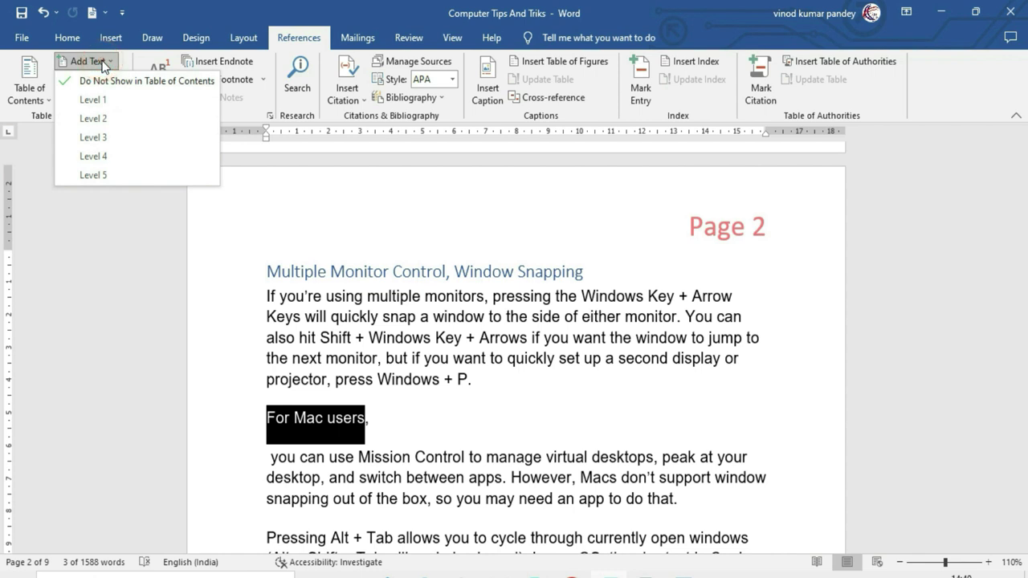
click(93, 137)
click(431, 433)
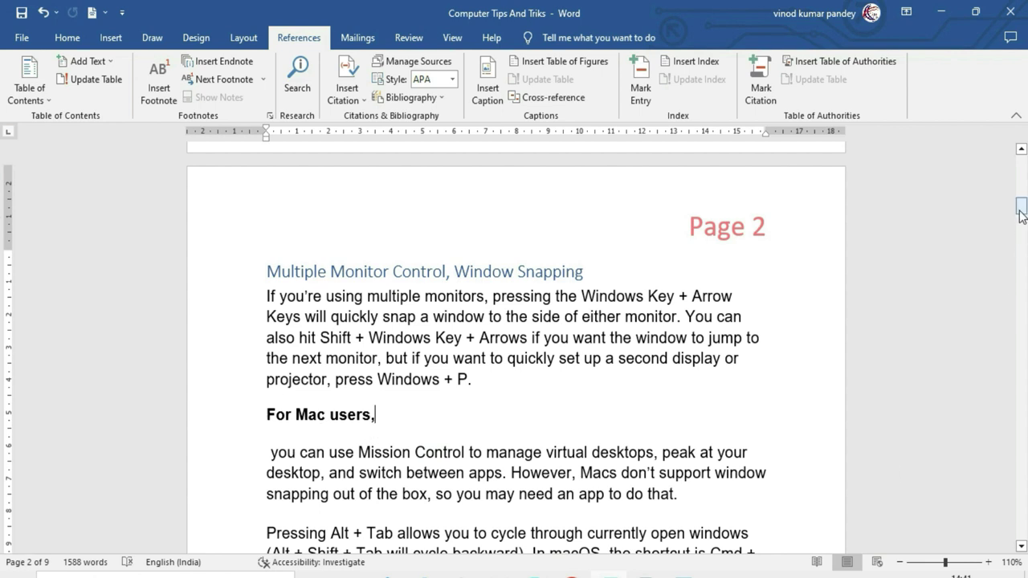
drag(1022, 210, 1022, 164)
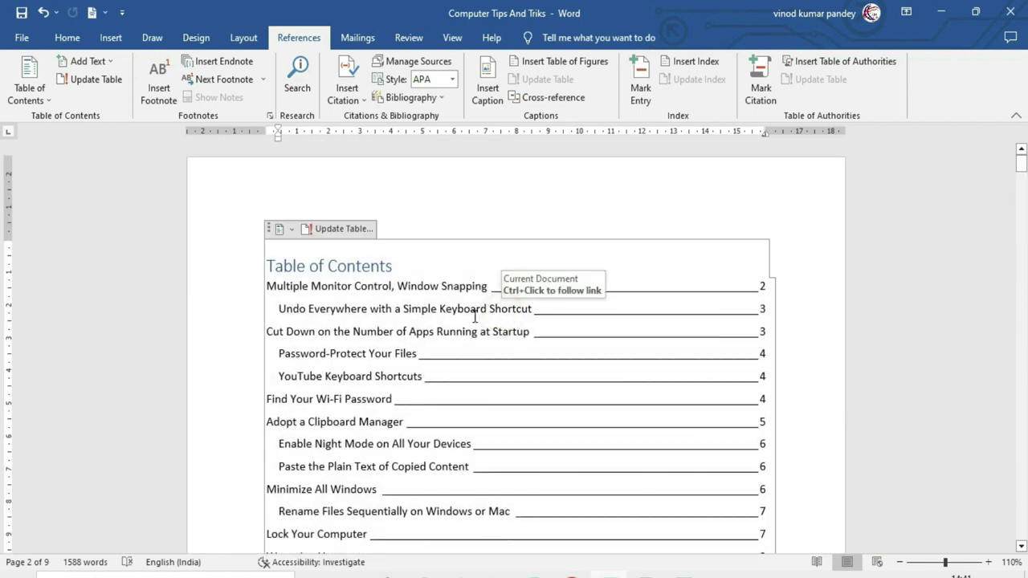
Update the entire table of contents, adding the For Mac users entry.
click(336, 231)
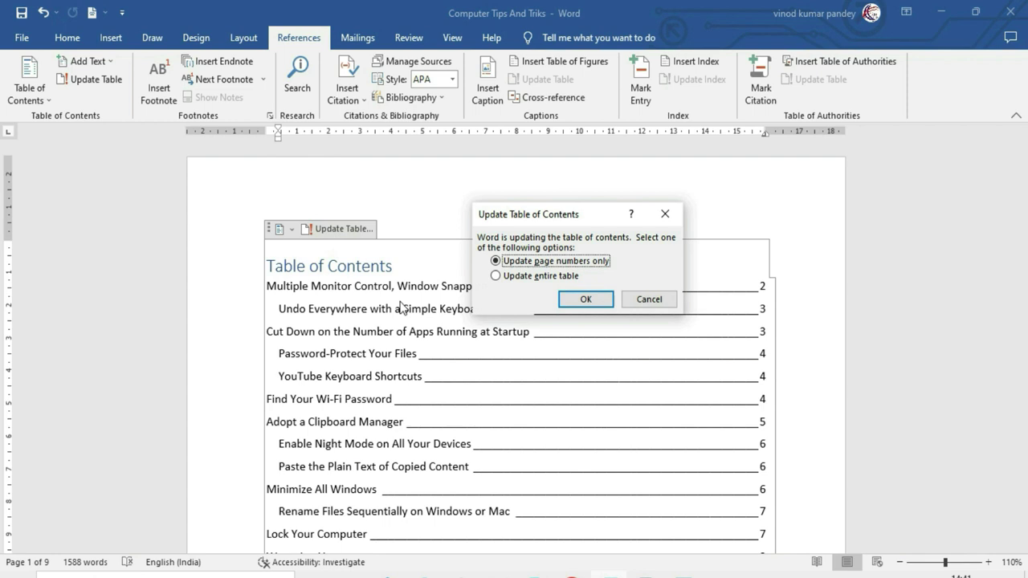
click(512, 275)
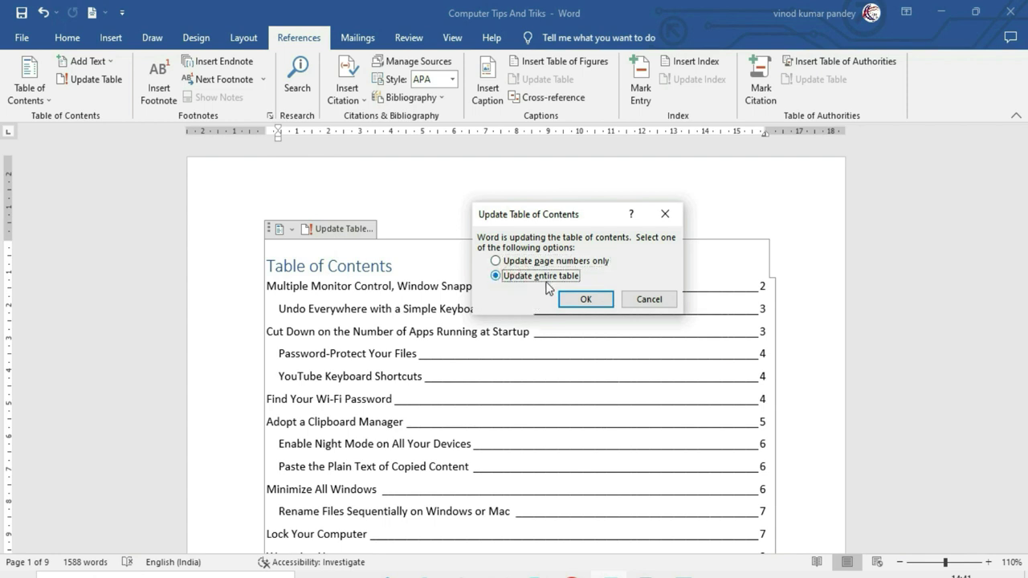
click(584, 301)
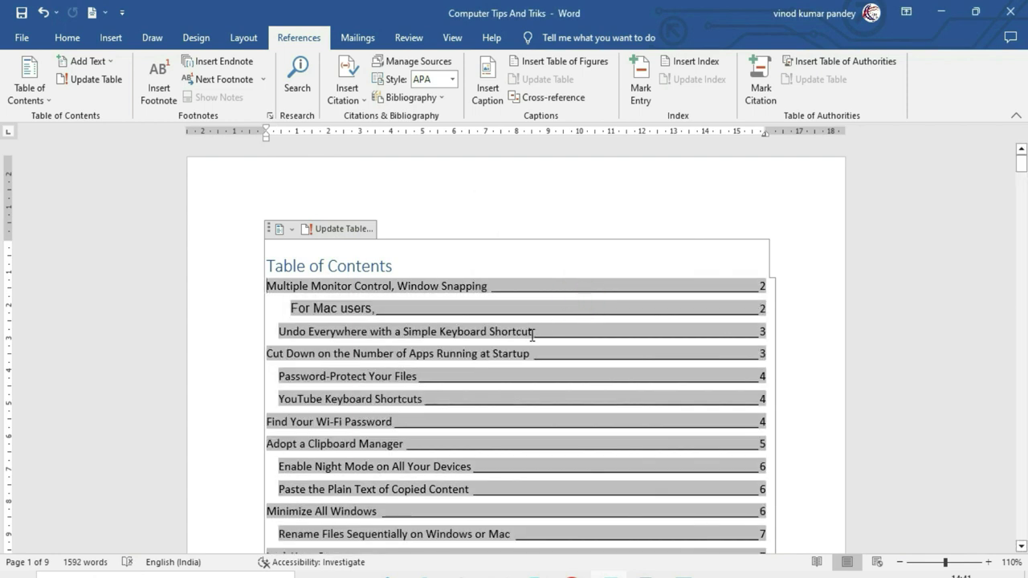
click(290, 313)
mouse_move(1020, 170)
mouse_down()
mouse_move(1009, 280)
mouse_move(1009, 272)
mouse_up()
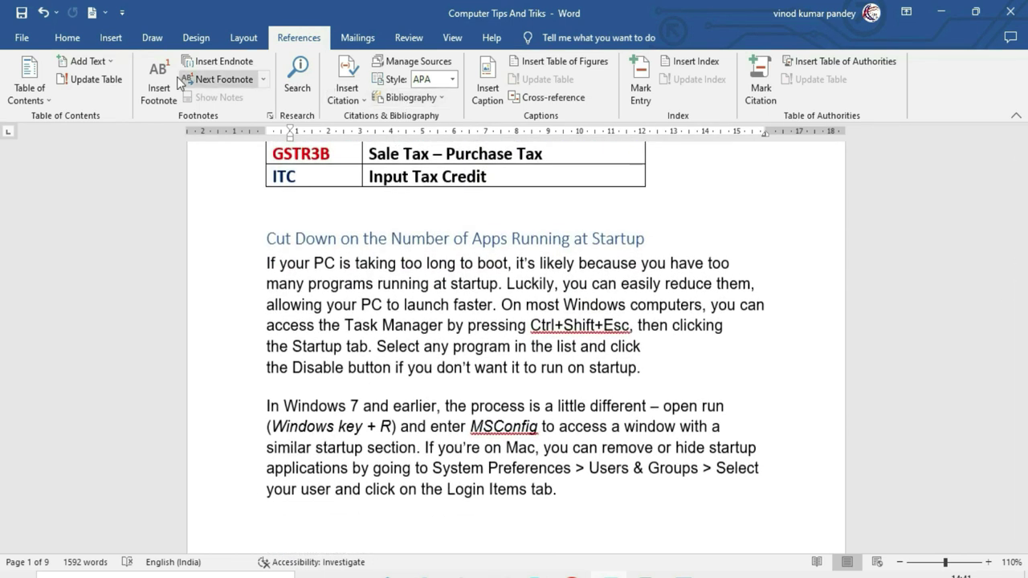
Mark the 'Excel Infotech' line after the Startup section as a Level 1 TOC entry.
click(111, 61)
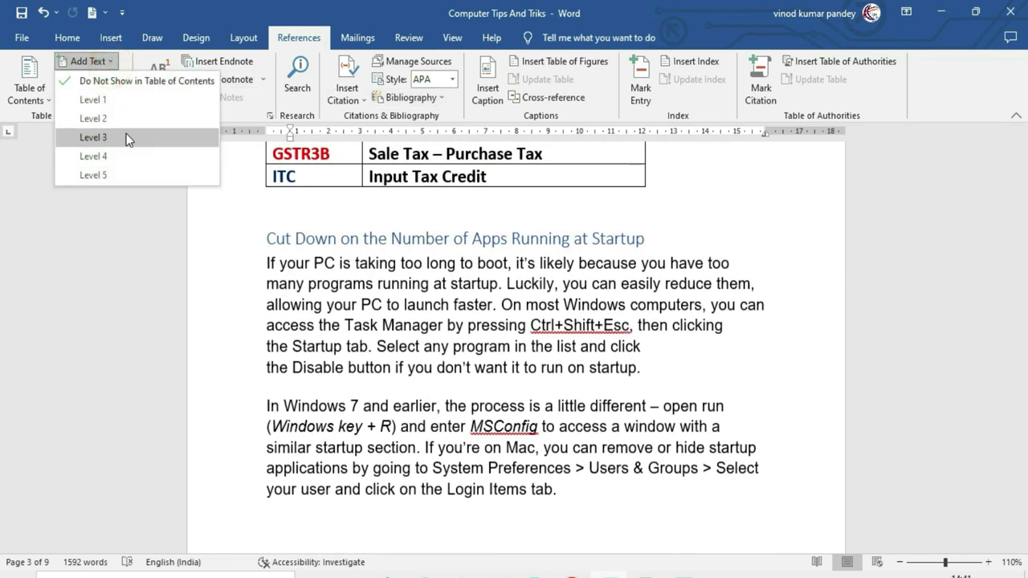
click(126, 138)
drag(1022, 186, 1021, 269)
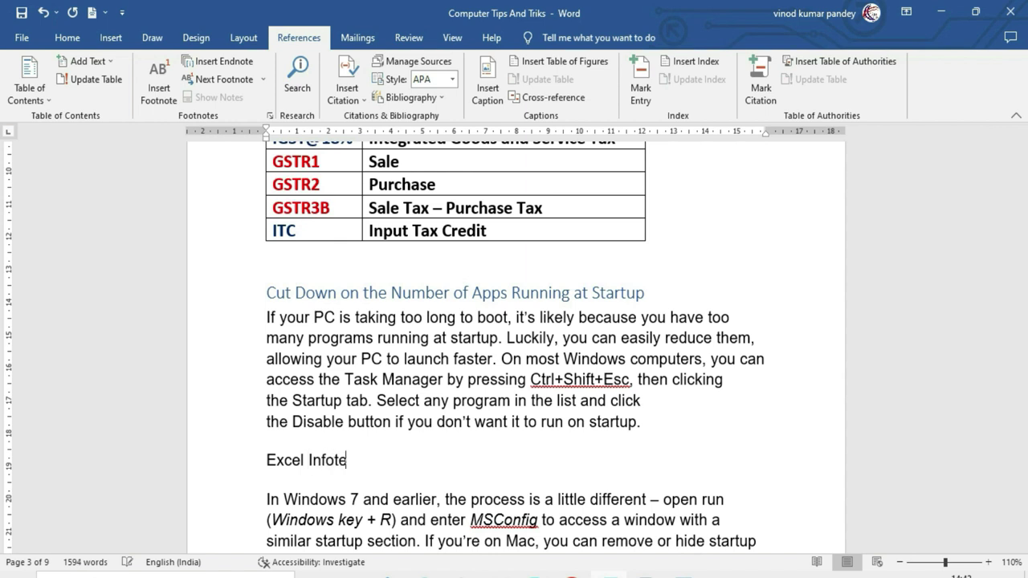
triple_click(296, 480)
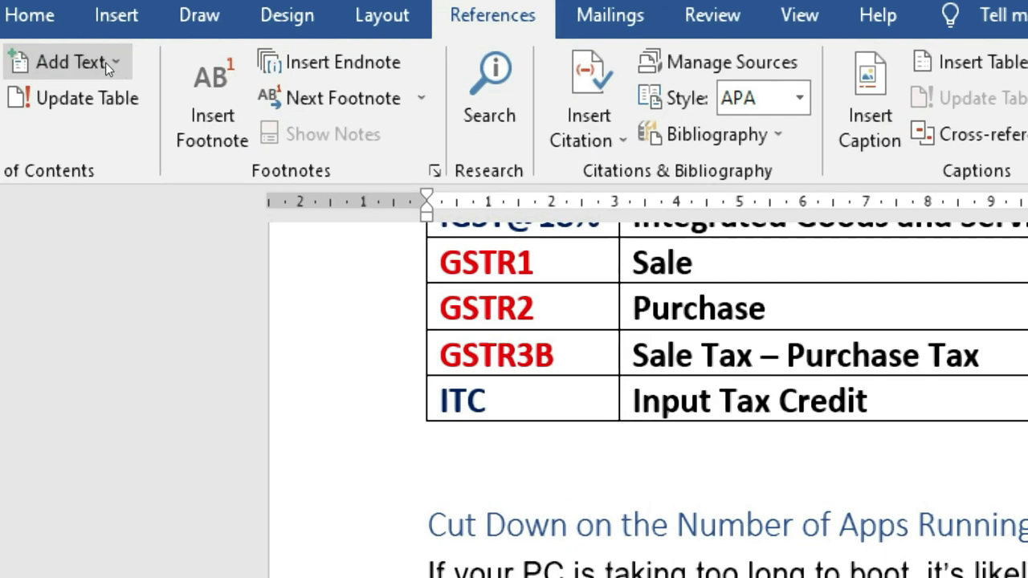
click(105, 62)
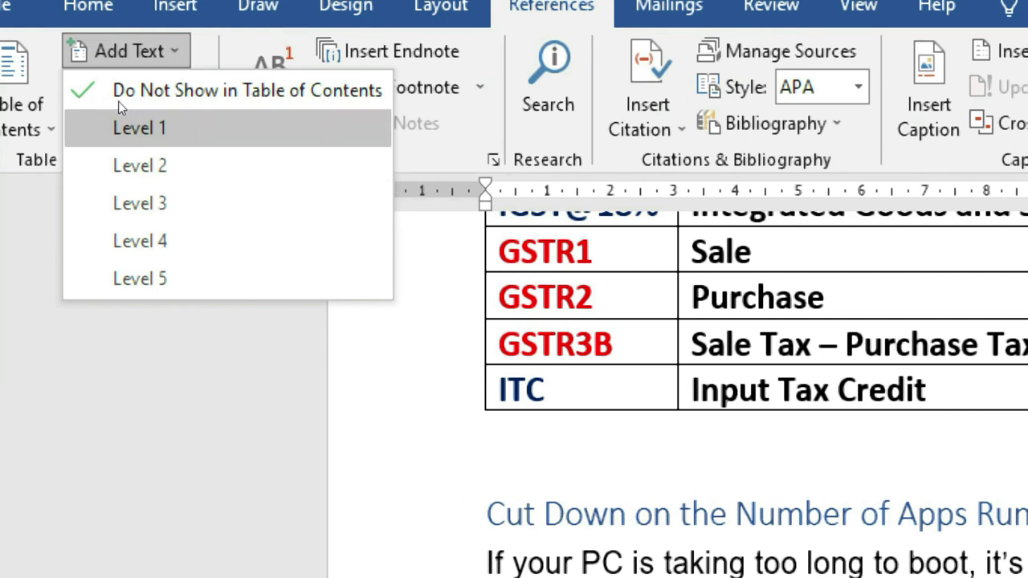
click(118, 101)
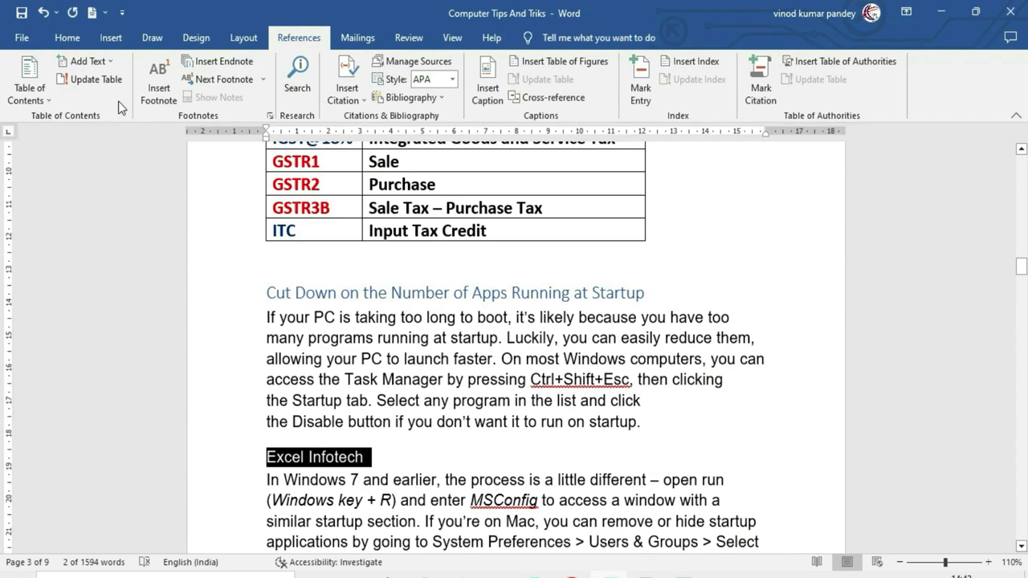
click(410, 461)
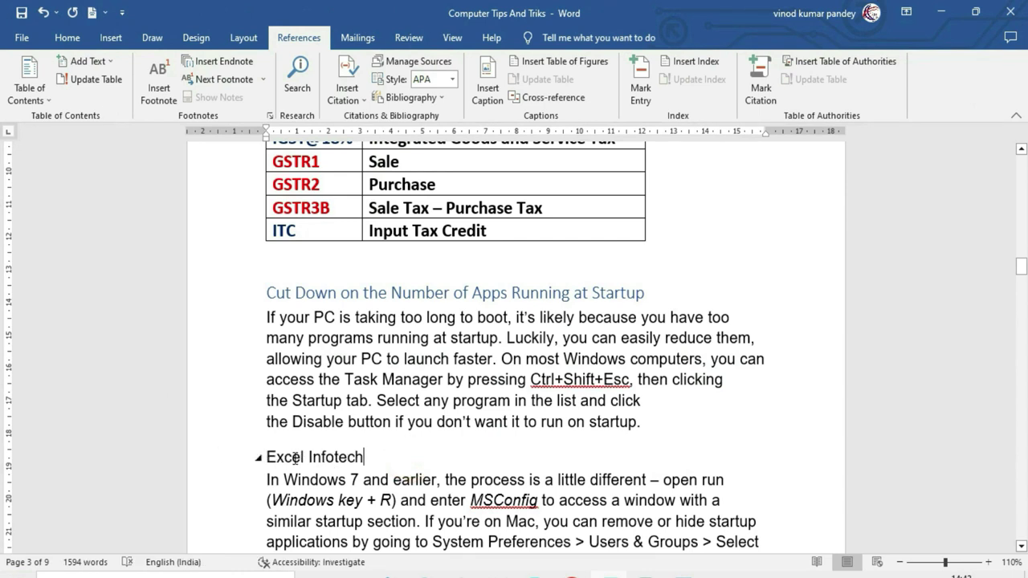
drag(286, 457, 364, 458)
click(357, 499)
scroll(333, 472, up, 20)
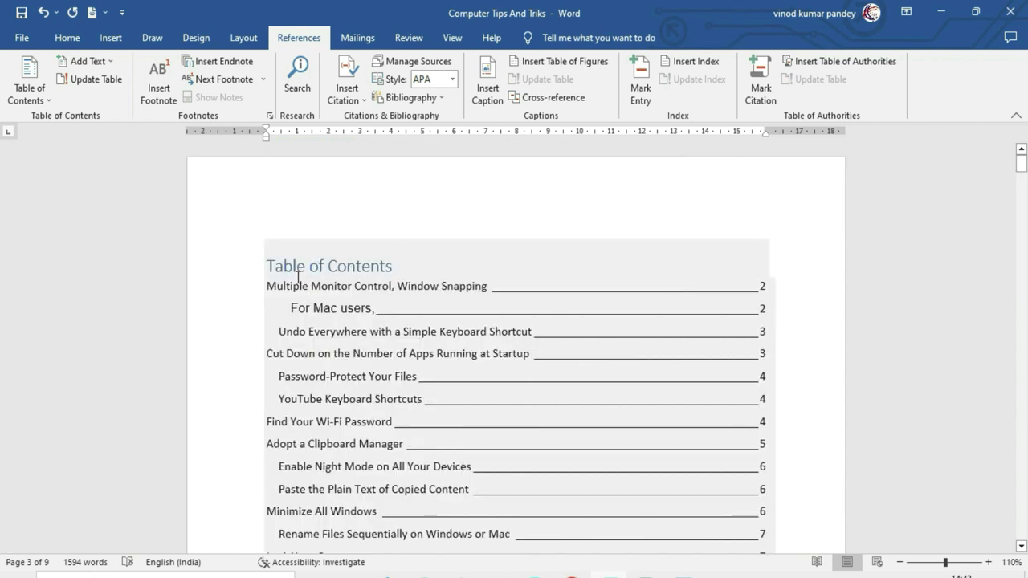
Rebuild the entire table of contents so the Excel Infotech entry appears.
click(296, 267)
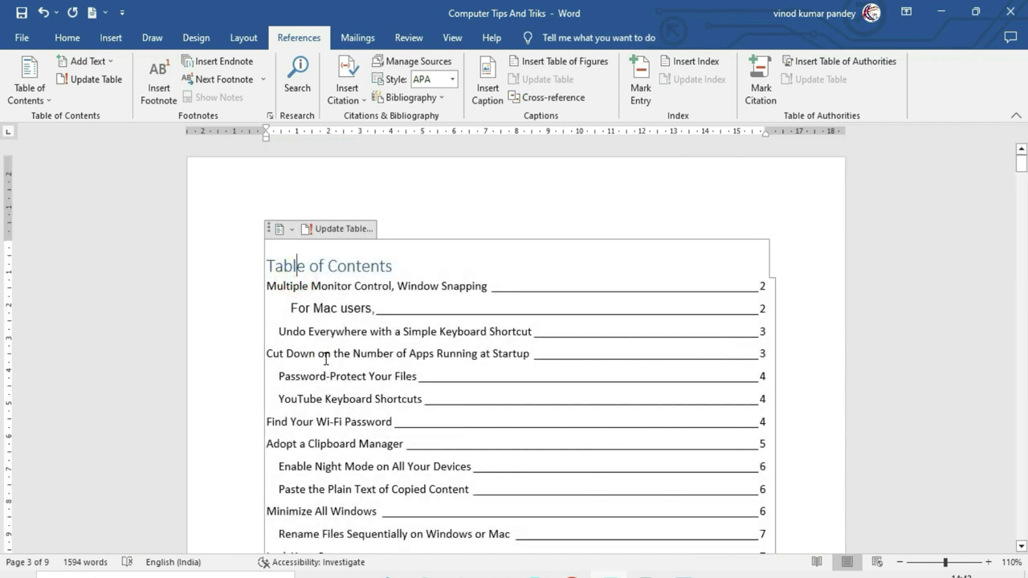
click(341, 229)
click(512, 278)
click(587, 299)
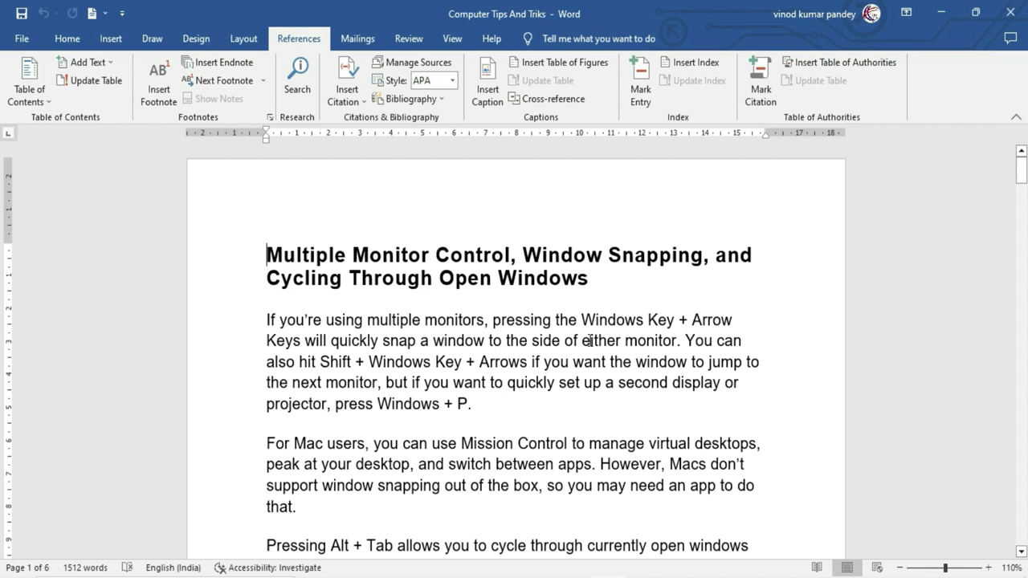
Add footnote 1 reading 'Operating System' after 'Windows' in the opening heading.
double_click(549, 280)
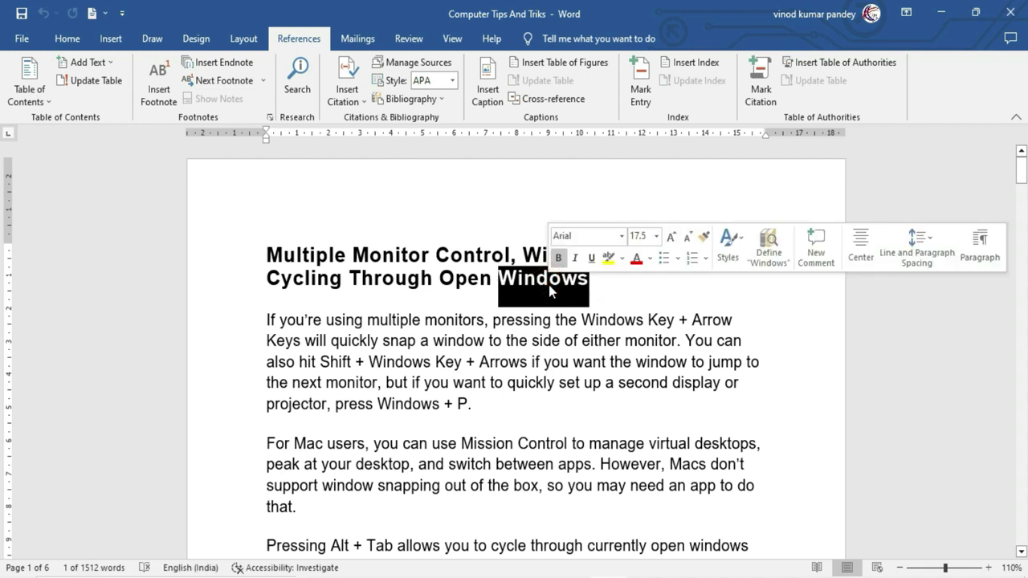
click(610, 302)
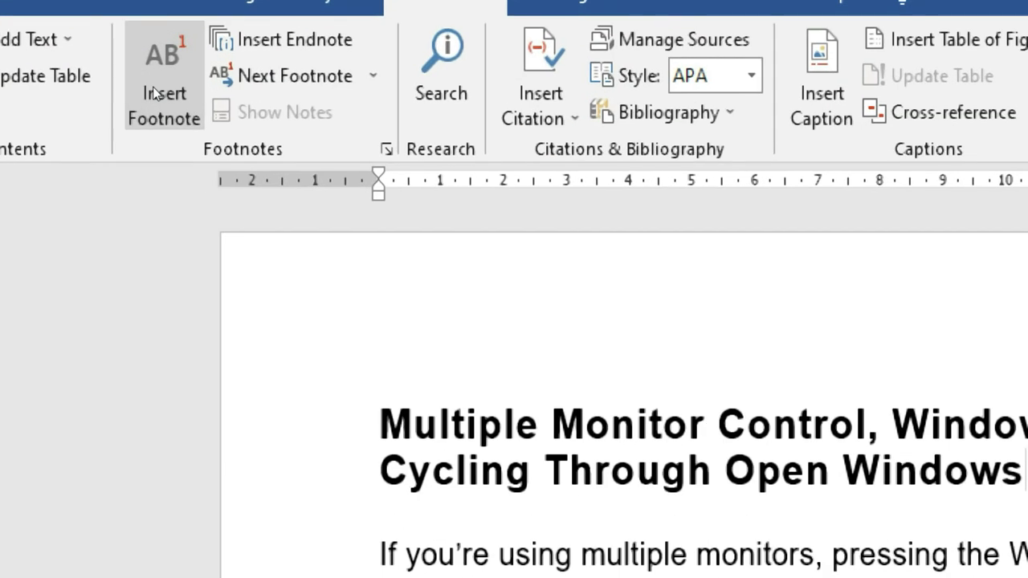
click(155, 93)
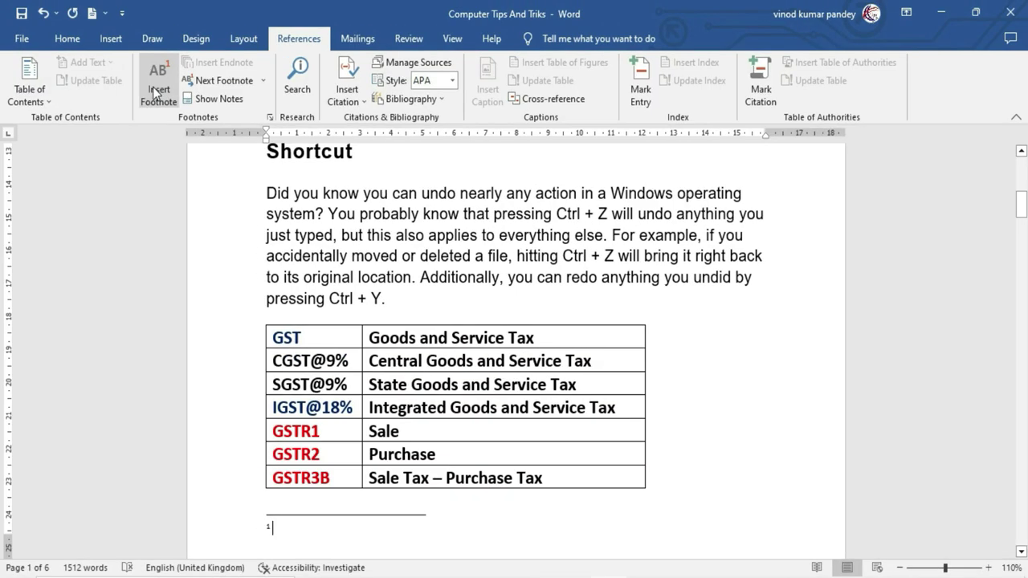
scroll(314, 407, down, 3)
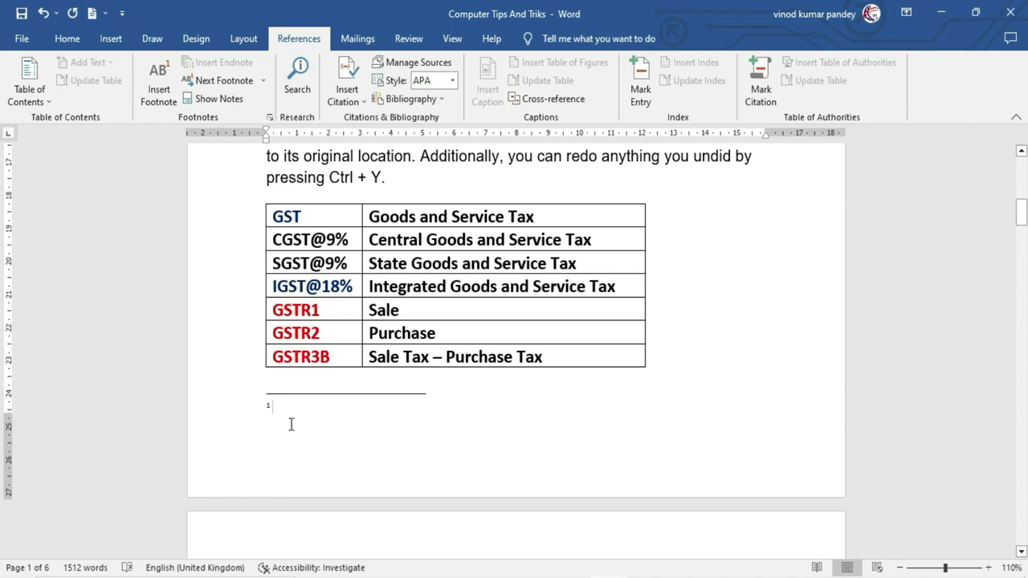
text(Operating System)
drag(1021, 212, 1021, 169)
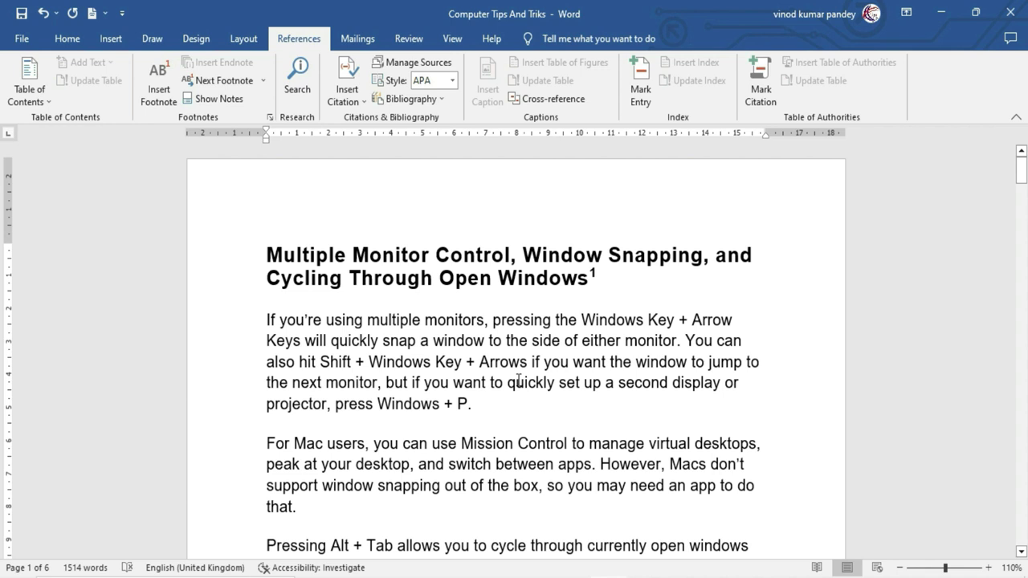
scroll(514, 385, down, 2)
scroll(506, 392, down, 2)
scroll(498, 399, down, 3)
scroll(498, 399, down, 4)
scroll(498, 399, down, 3)
scroll(496, 401, down, 1)
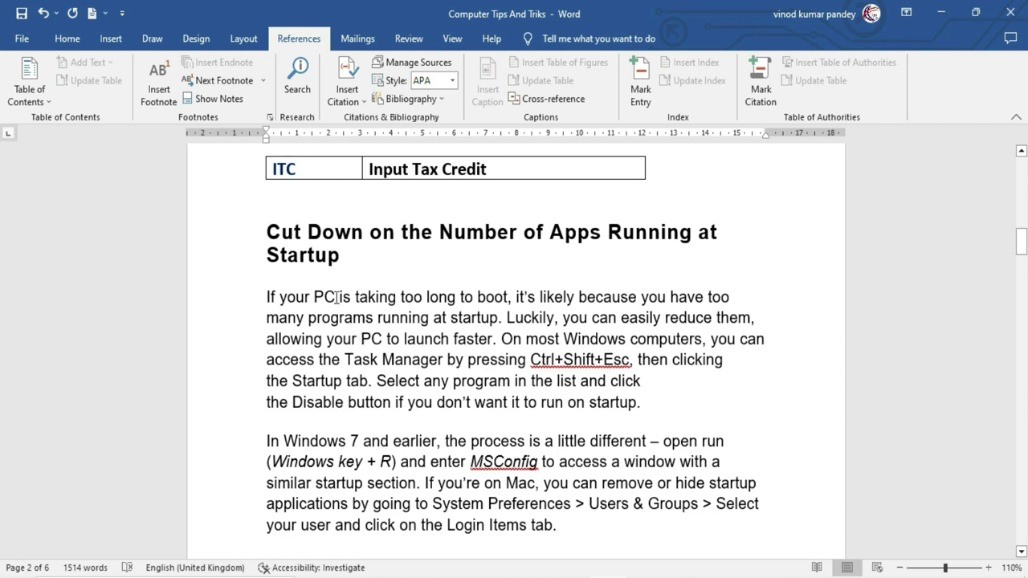
click(336, 296)
scroll(337, 356, up, 1)
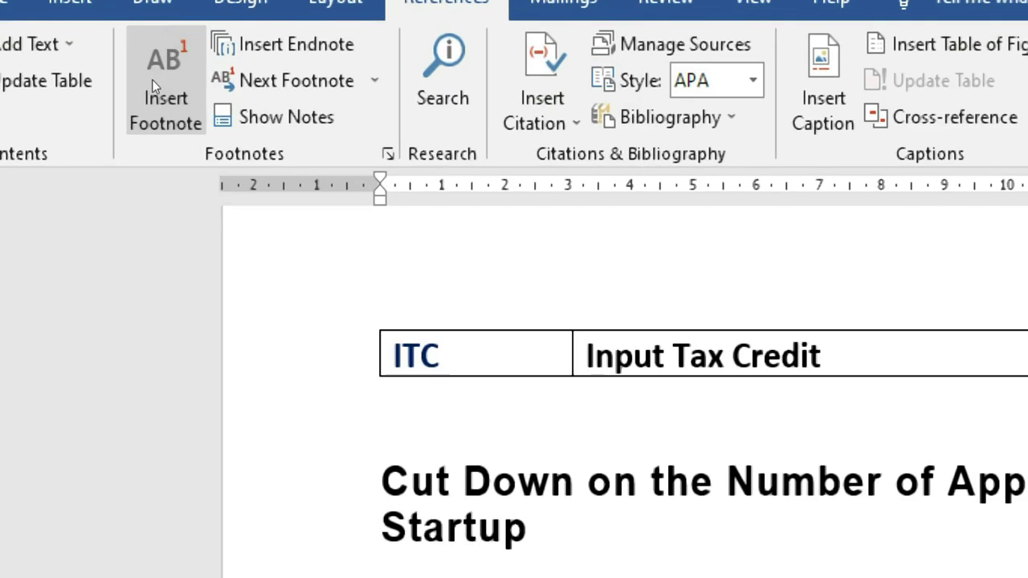
click(152, 80)
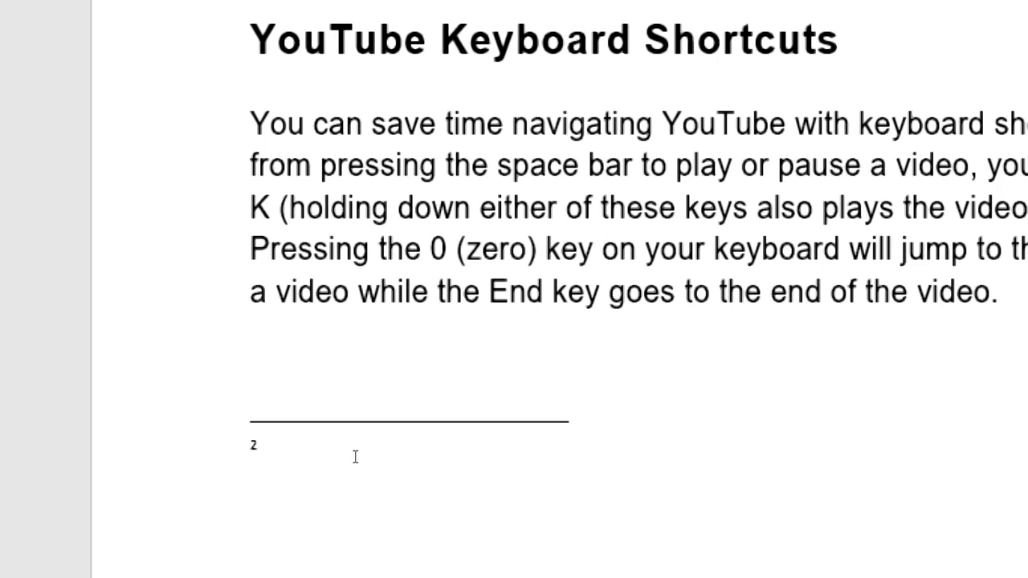
text(Personal Computer)
scroll(354, 344, up, 3)
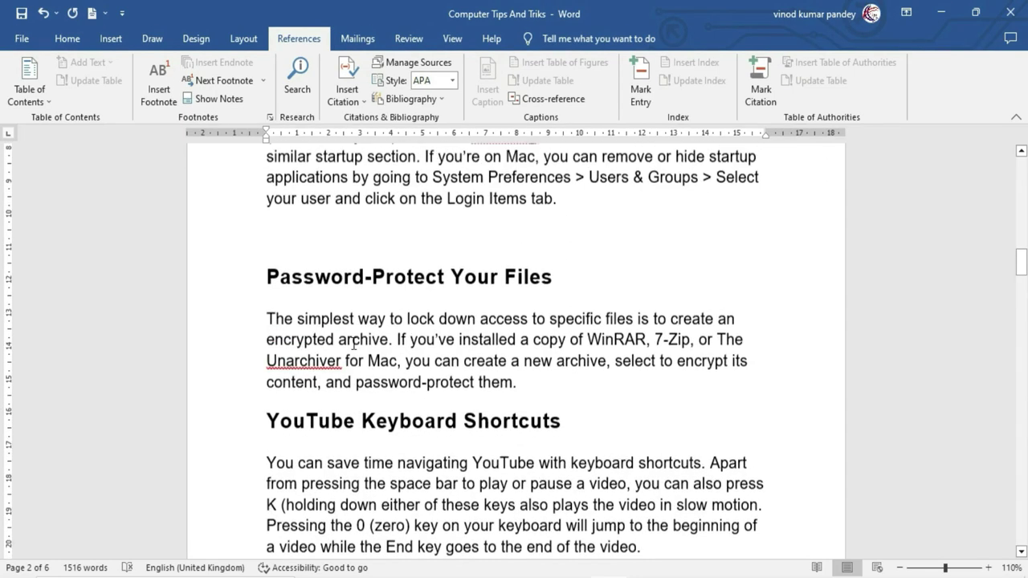
scroll(353, 344, up, 4)
scroll(353, 344, up, 2)
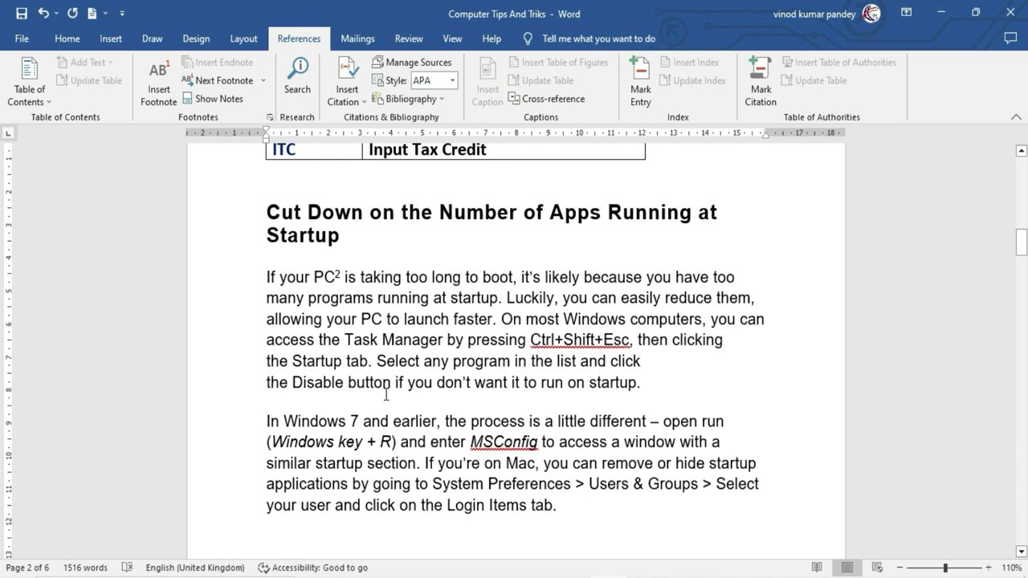
Insert an endnote at the end of the 'Find Your Wi-Fi Password' heading on page 3.
scroll(386, 395, down, 1)
scroll(388, 398, down, 4)
scroll(389, 400, down, 3)
scroll(391, 403, down, 3)
scroll(391, 403, down, 2)
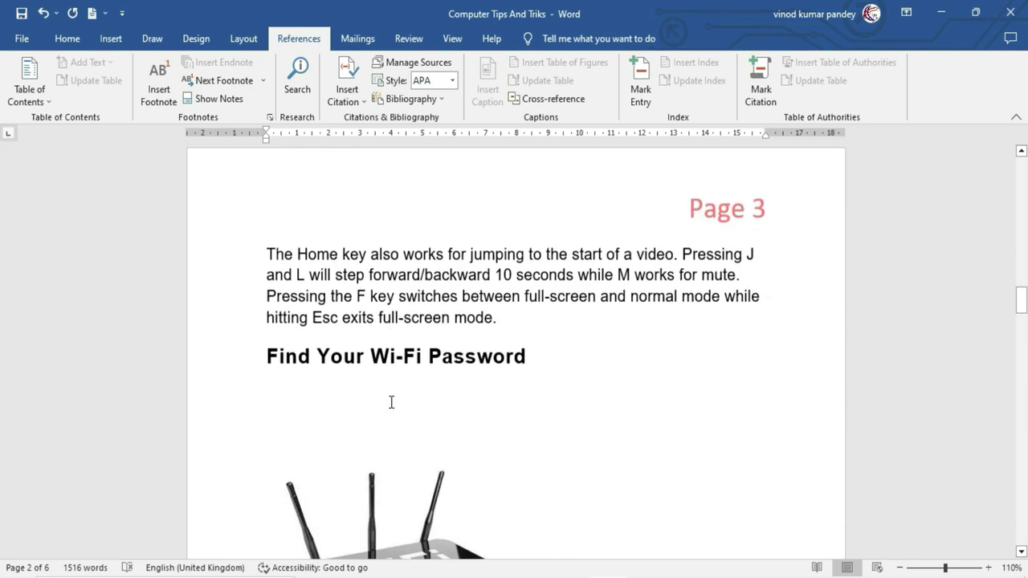
click(527, 354)
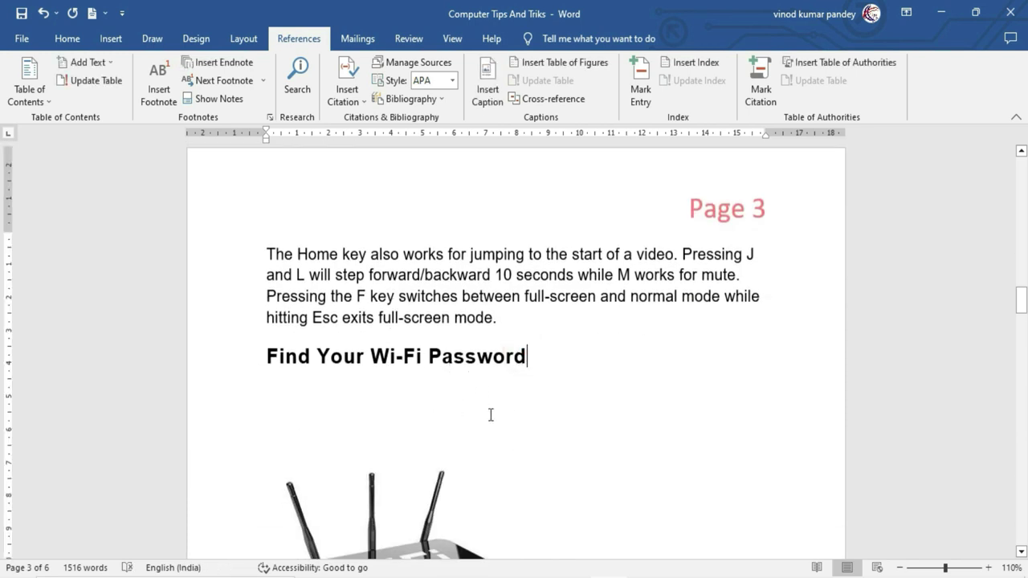
drag(527, 356, 433, 358)
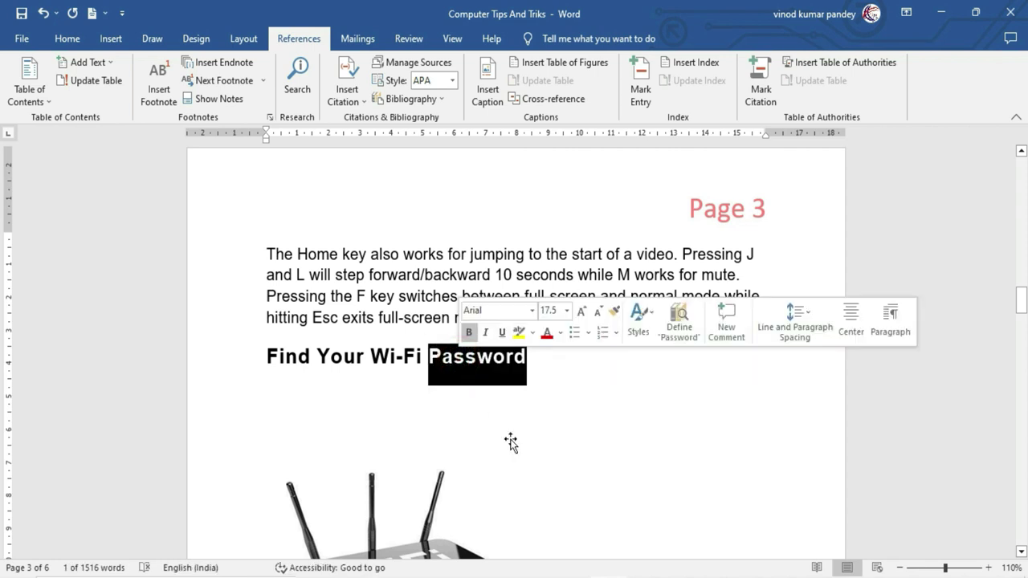
click(529, 358)
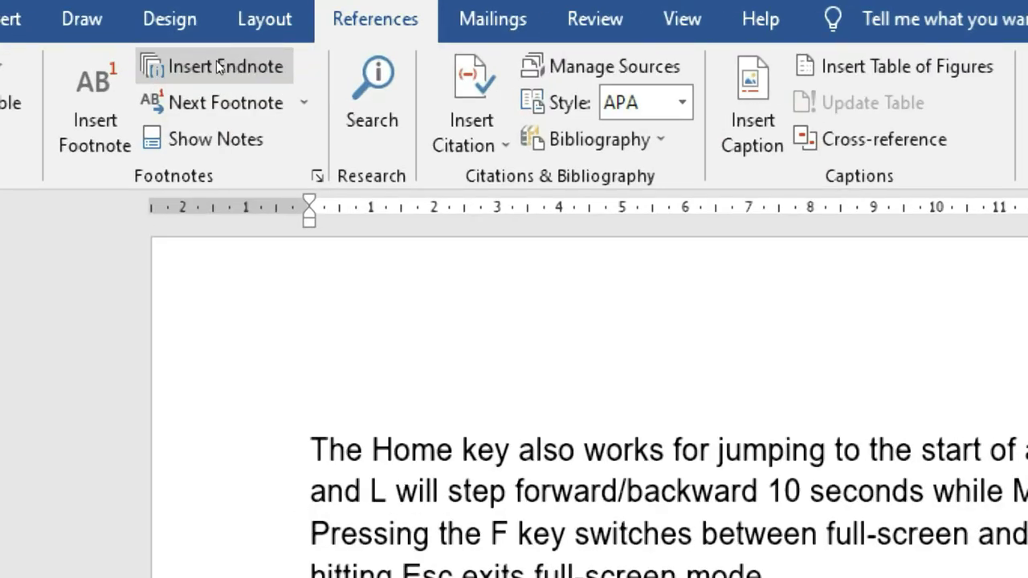
click(217, 63)
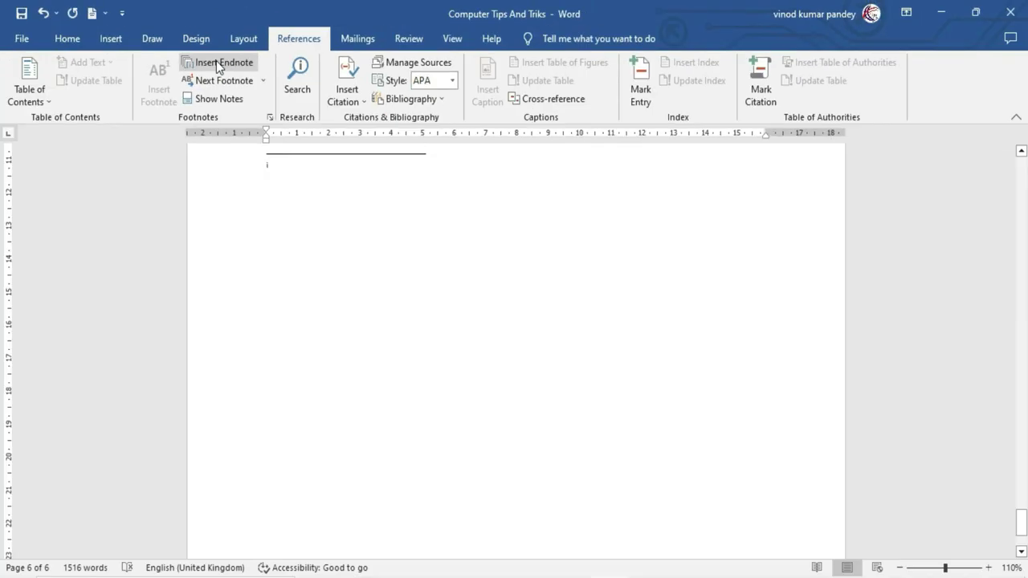
Type 'excelinfotech' as the text of the first endnote.
scroll(349, 329, up, 3)
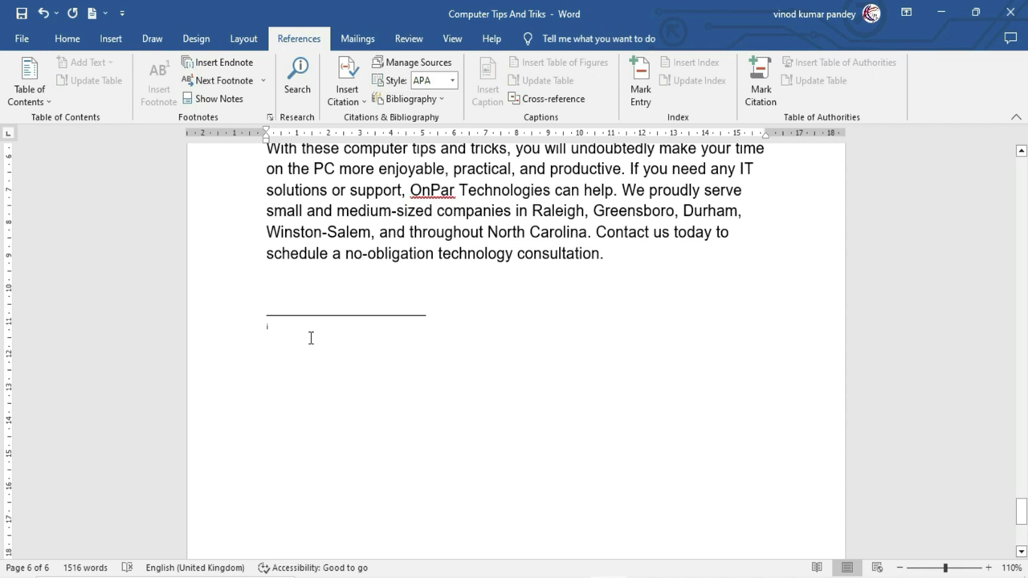
text(excelinfotech)
drag(1021, 509, 1021, 305)
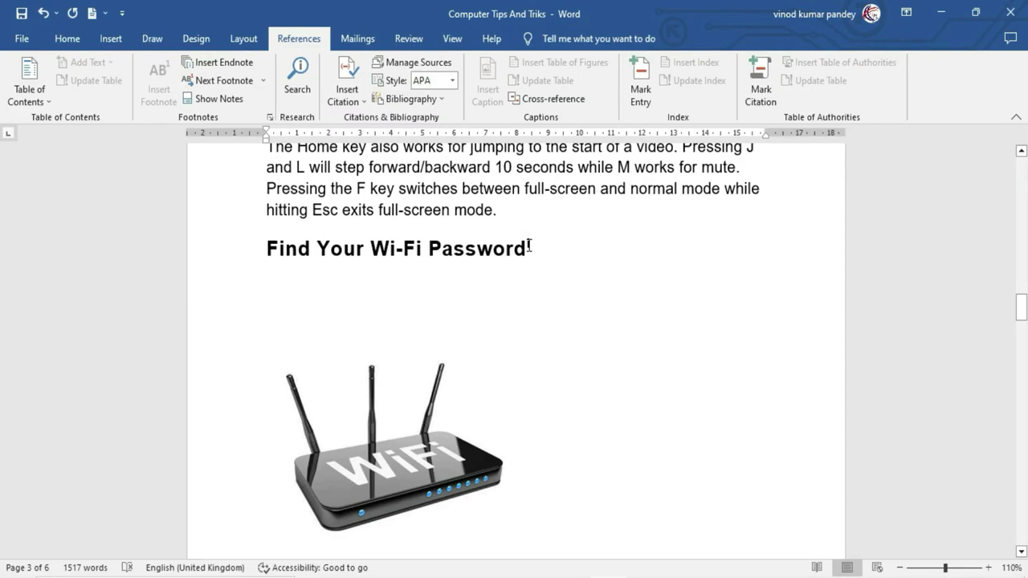
Place the cursor just before the 'Emoji Keyboard' heading on page 4.
scroll(477, 350, down, 3)
scroll(530, 341, down, 1)
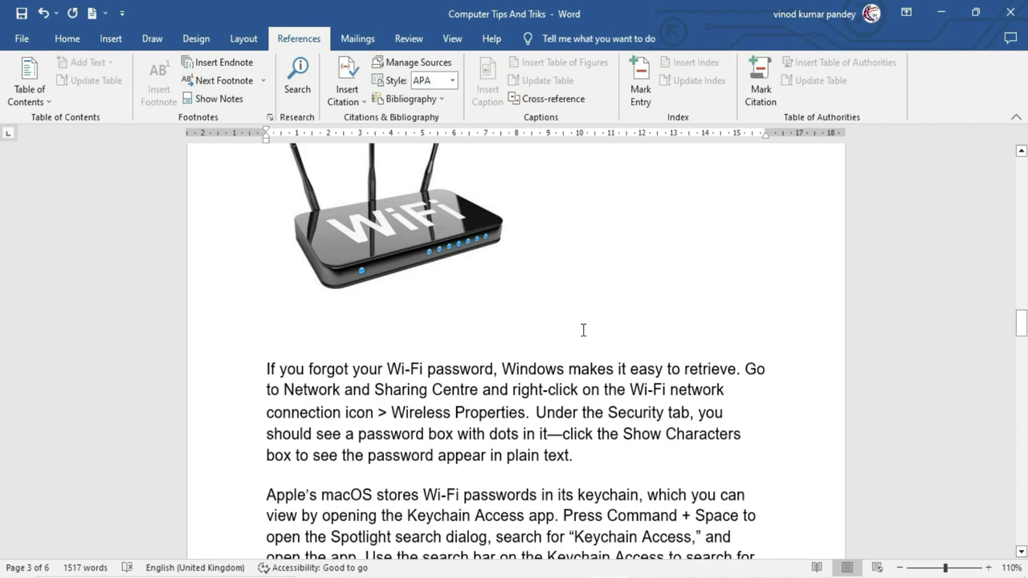
scroll(584, 332, down, 2)
scroll(584, 332, down, 1)
scroll(584, 333, down, 4)
scroll(584, 332, down, 4)
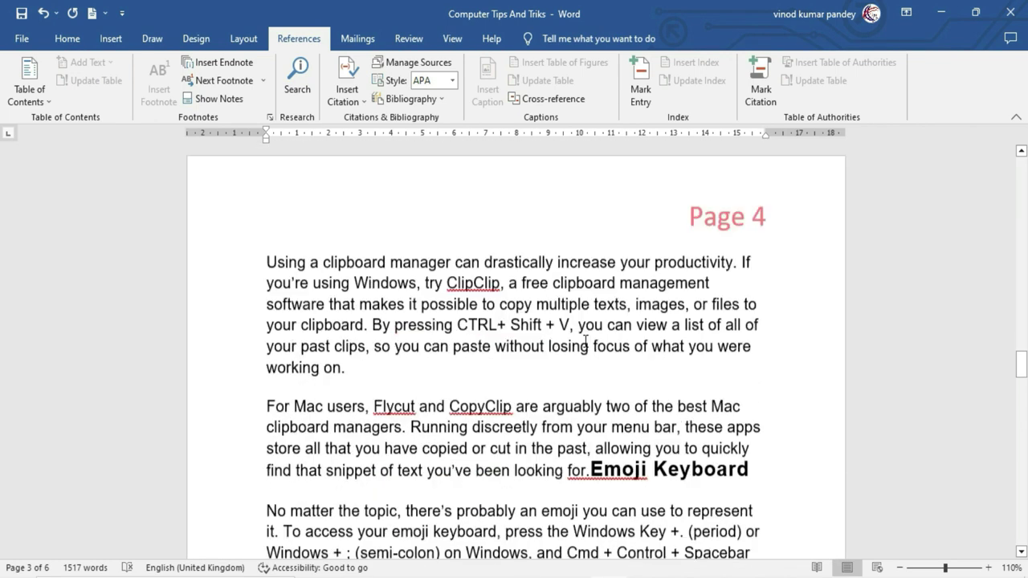
scroll(584, 333, down, 2)
click(590, 378)
Move 'Emoji Keyboard' to its own line and add endnote ii reading 'Windows+;'.
key(Return)
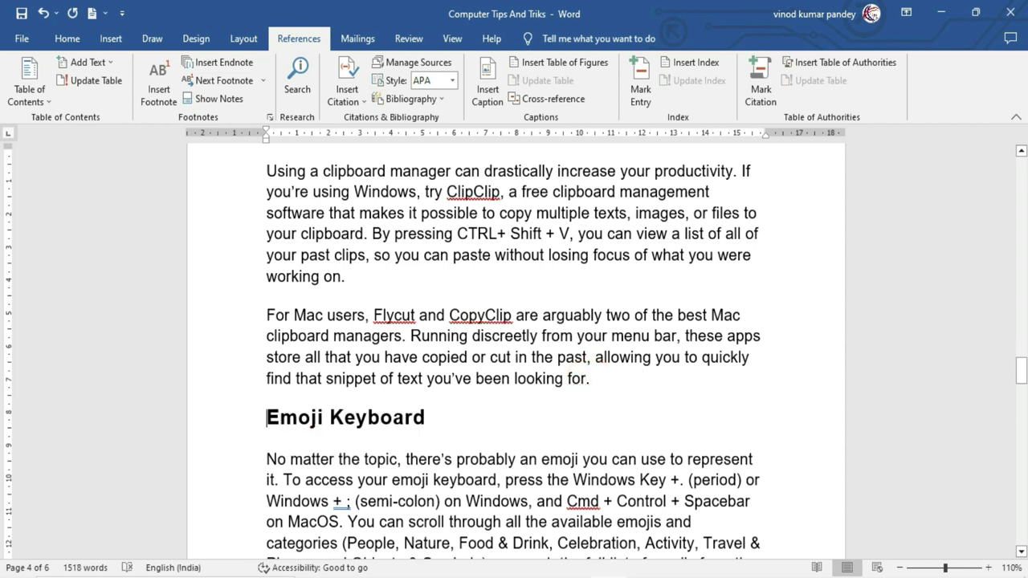
click(429, 417)
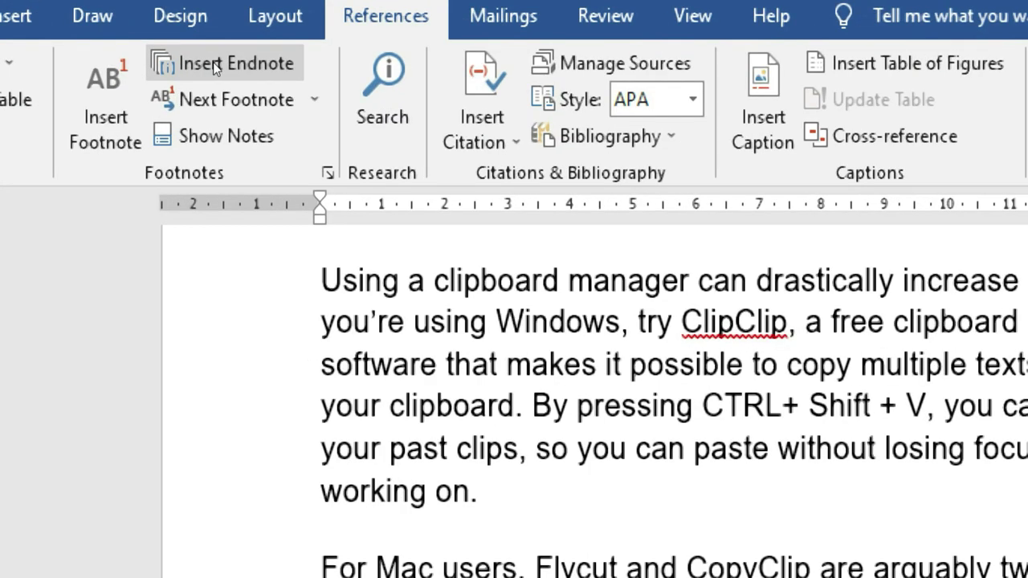
click(213, 62)
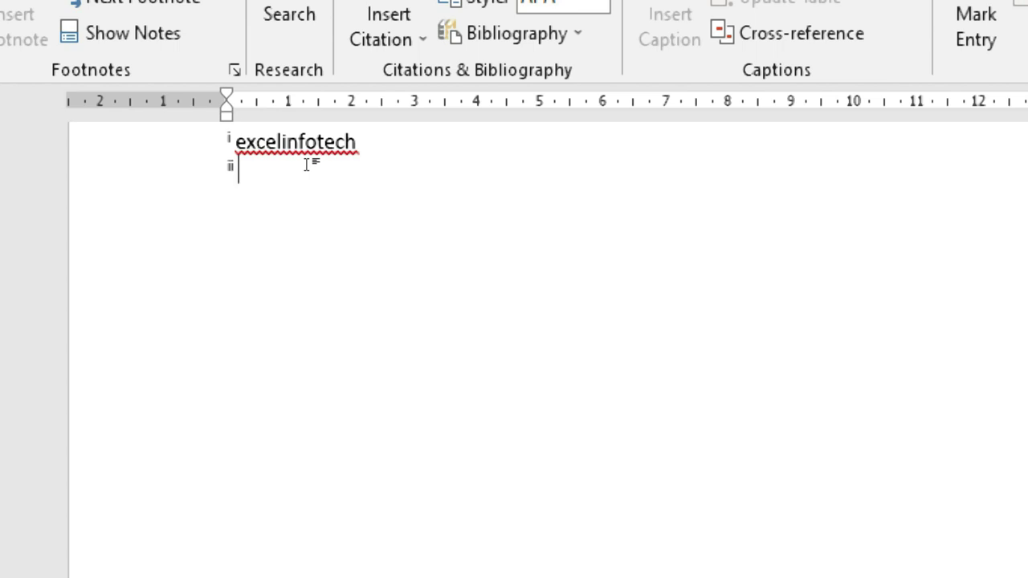
text(Windows+;)
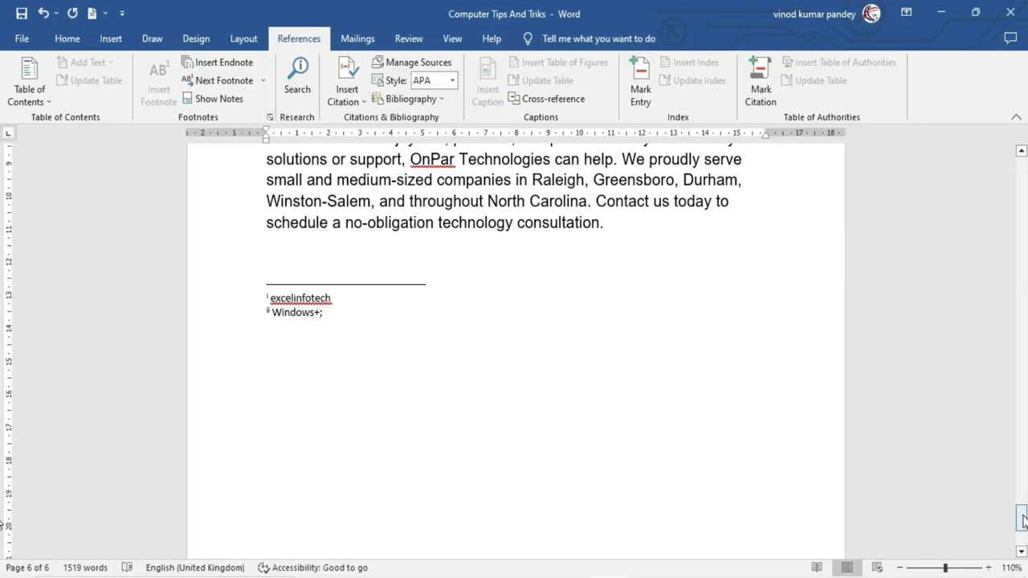
drag(1020, 518, 996, 387)
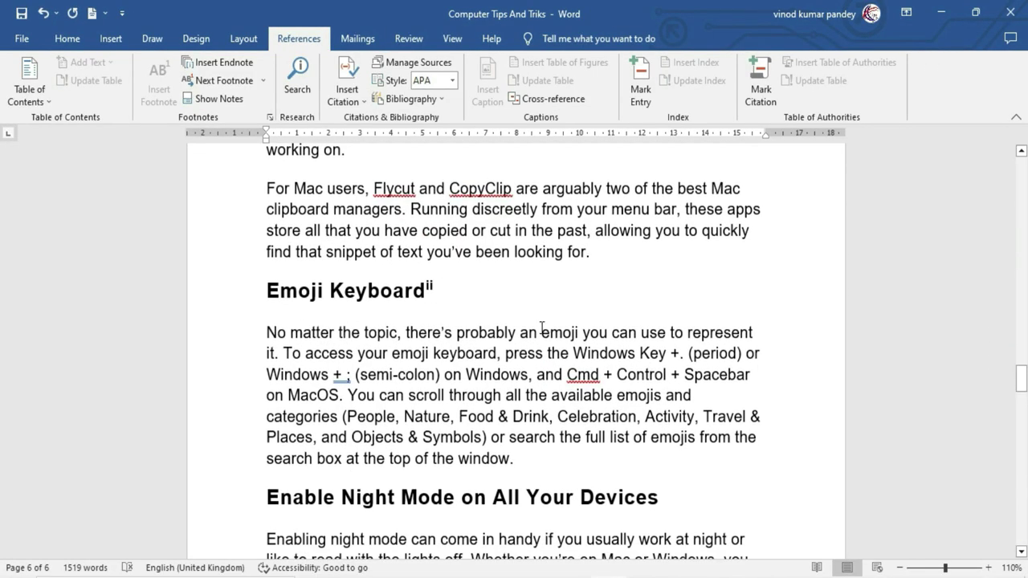
click(430, 287)
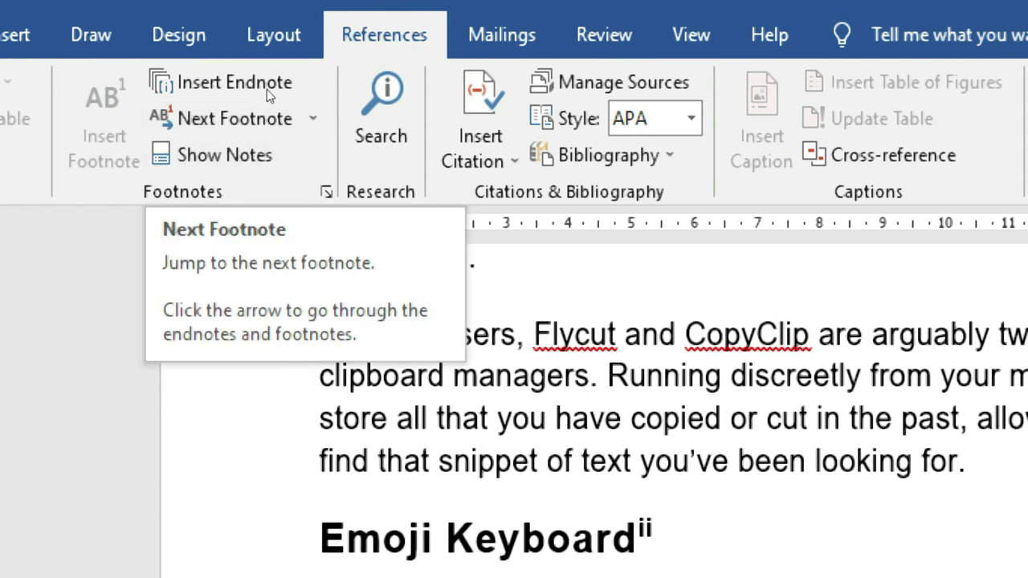
Jump forward through the footnotes, then back to the previous footnote.
click(312, 118)
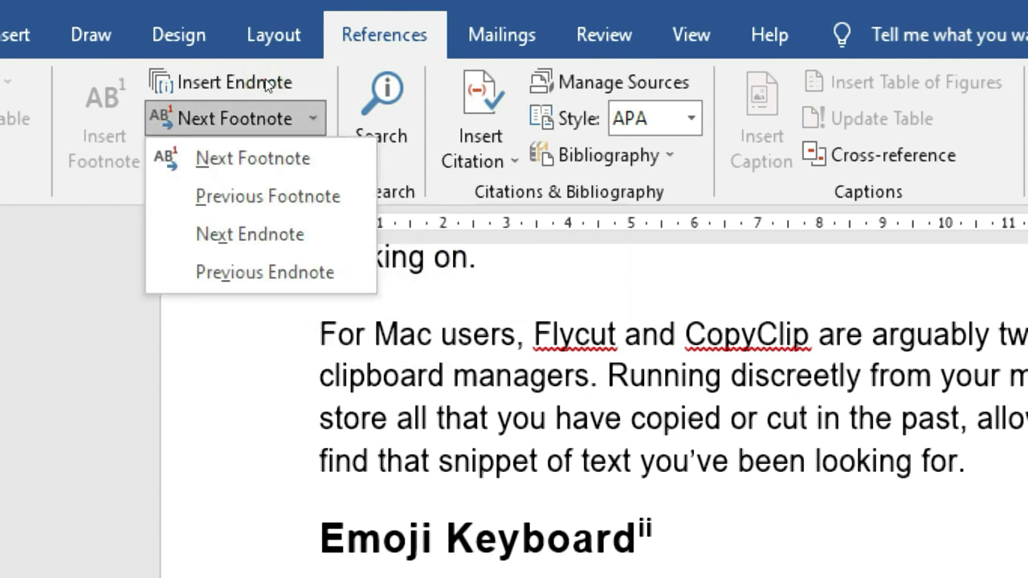
click(240, 110)
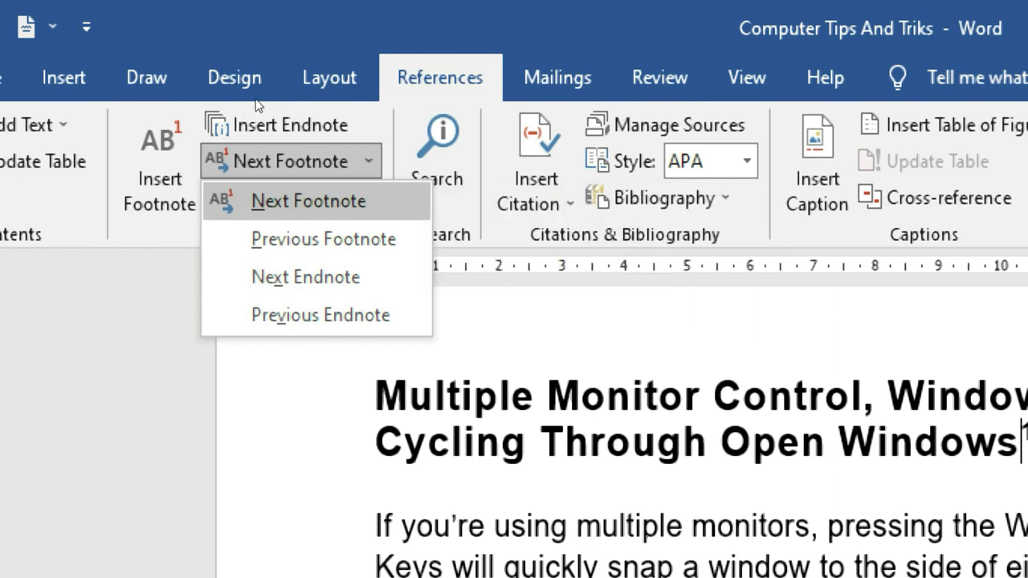
key(Return)
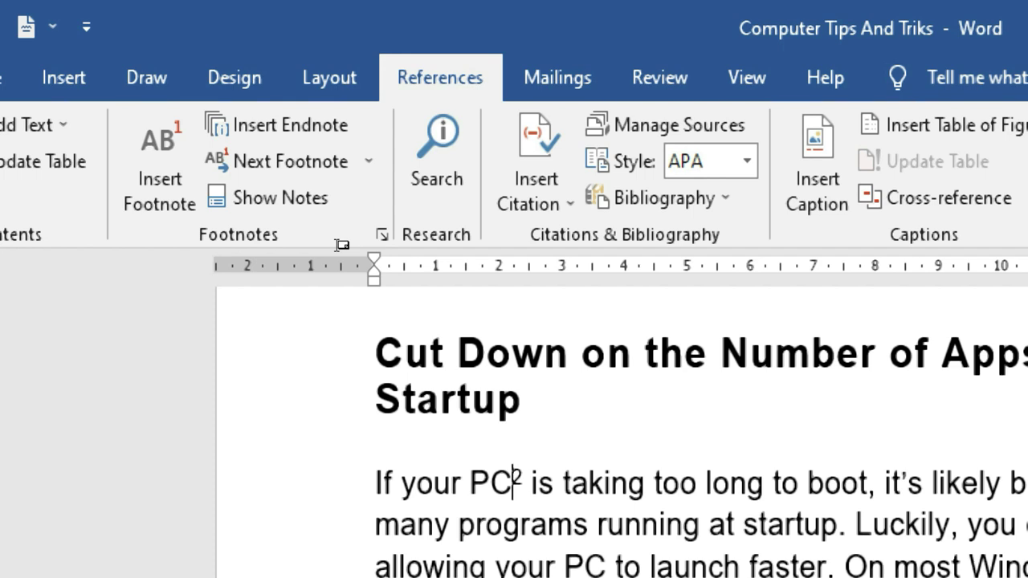
key(alt+s)
key(o)
key(Down)
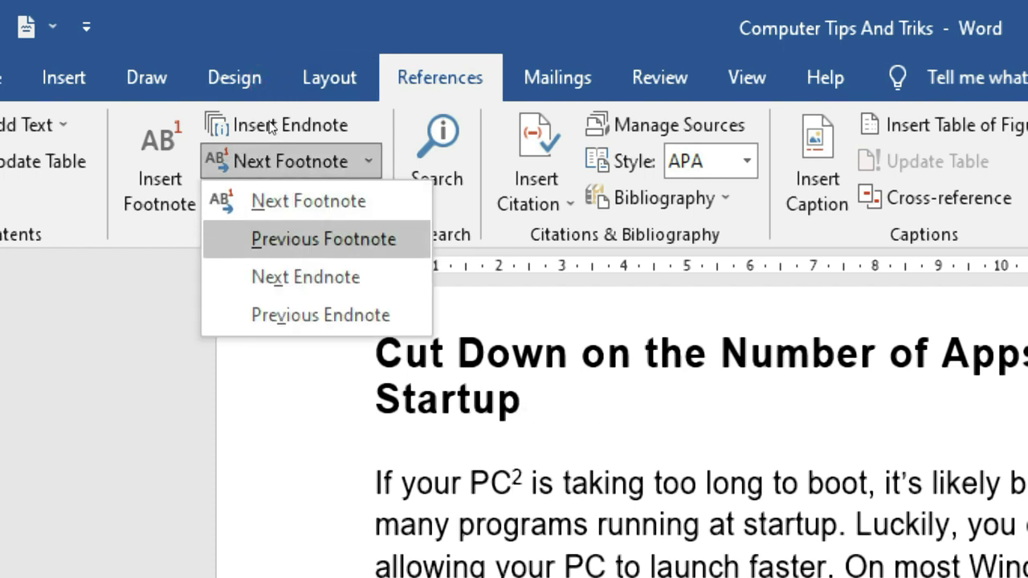
key(Return)
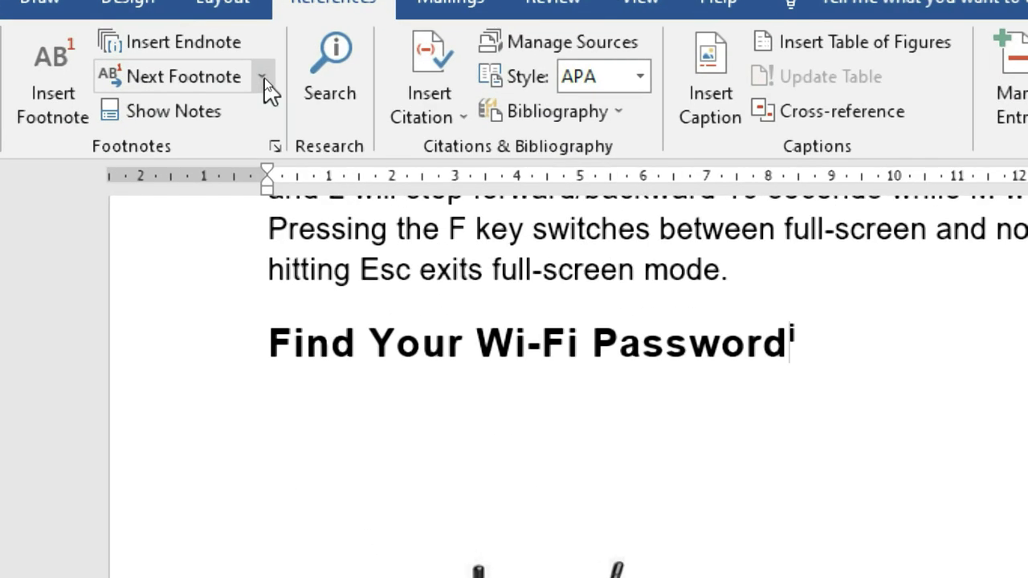
Jump to the next endnote, then back to the previous one on the Wi-Fi heading.
click(265, 77)
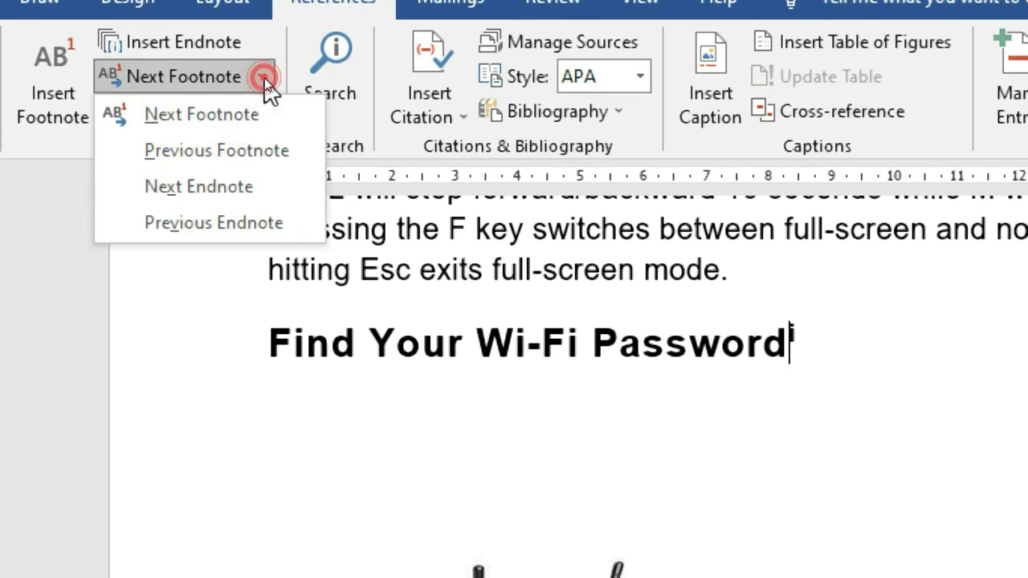
click(247, 187)
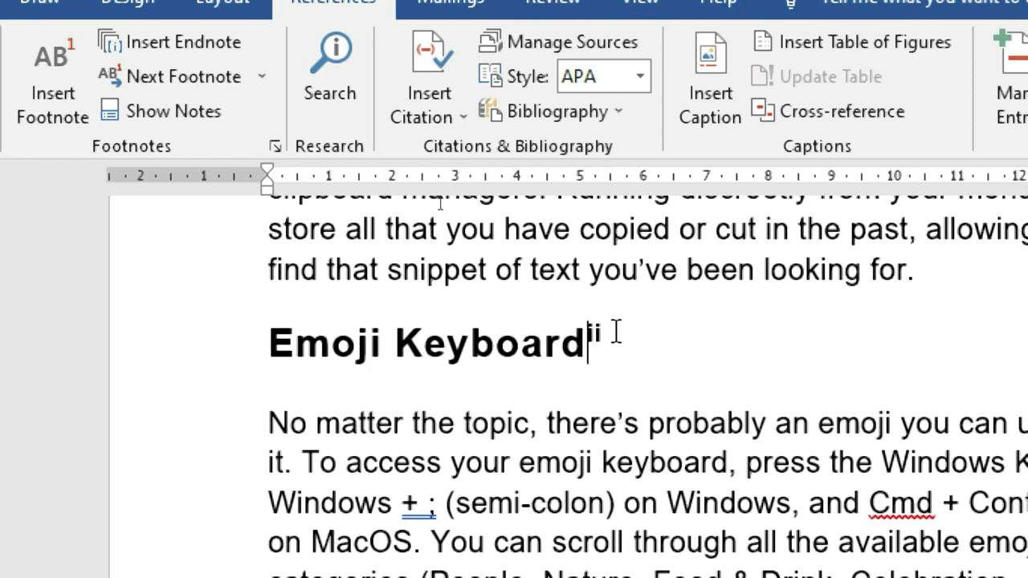
click(263, 80)
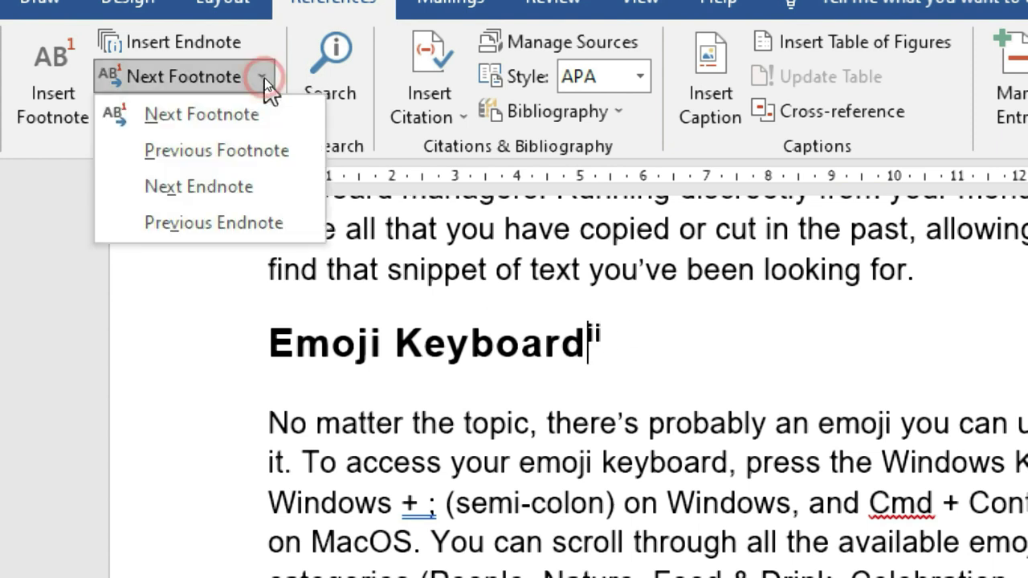
click(270, 227)
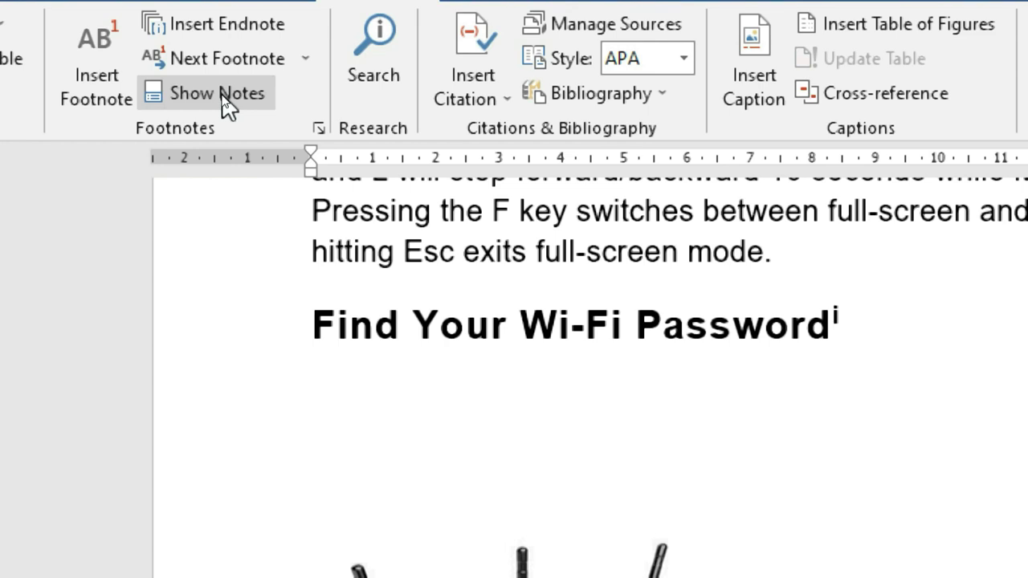
Use Show Notes to view the endnote area with 'excelinfotech' and 'Windows+;'.
click(222, 96)
mouse_move(462, 353)
mouse_down()
mouse_move(458, 233)
mouse_move(437, 202)
mouse_up()
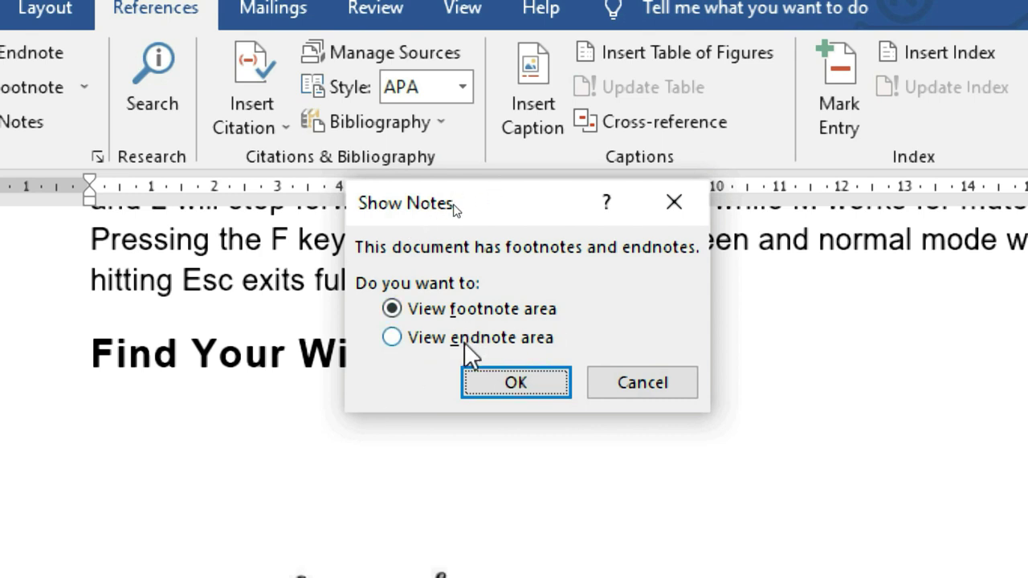
click(406, 338)
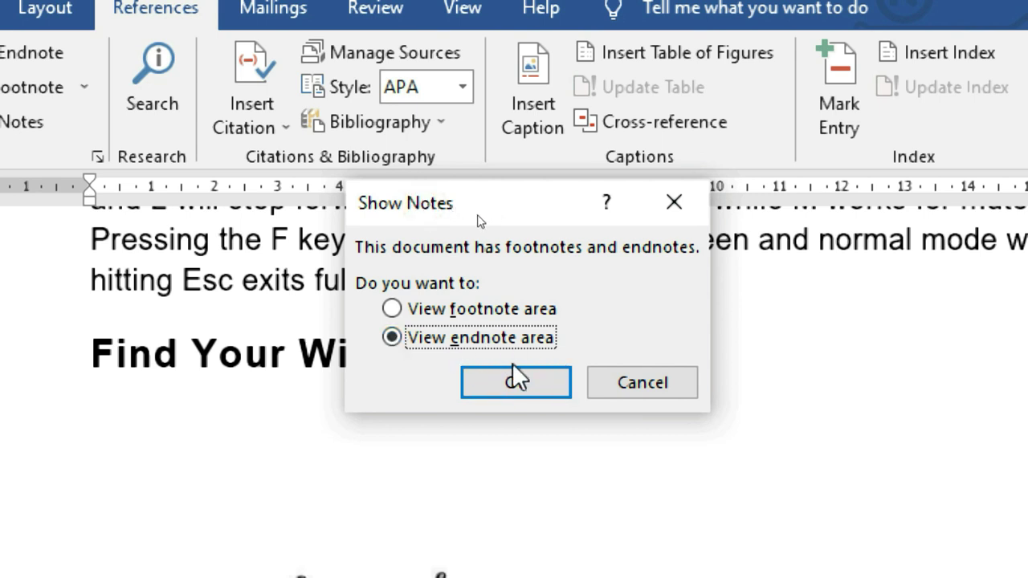
click(515, 384)
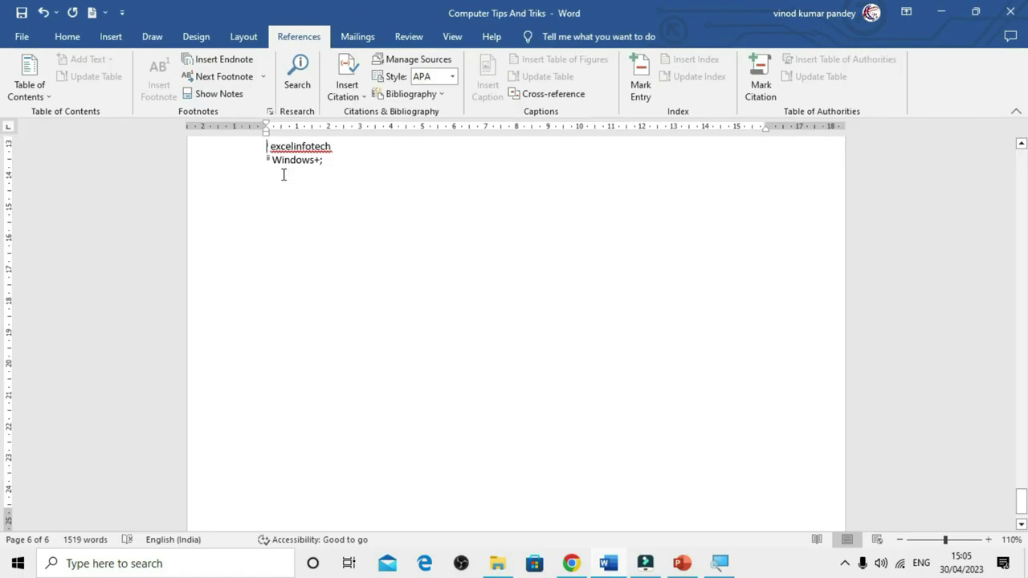
Delete footnote mark 1 from the end of the Multiple Monitor Control heading.
scroll(291, 203, up, 5)
scroll(292, 205, up, 2)
scroll(291, 209, up, 3)
scroll(292, 202, up, 3)
scroll(291, 202, up, 2)
scroll(292, 202, up, 1)
drag(1021, 446, 1021, 161)
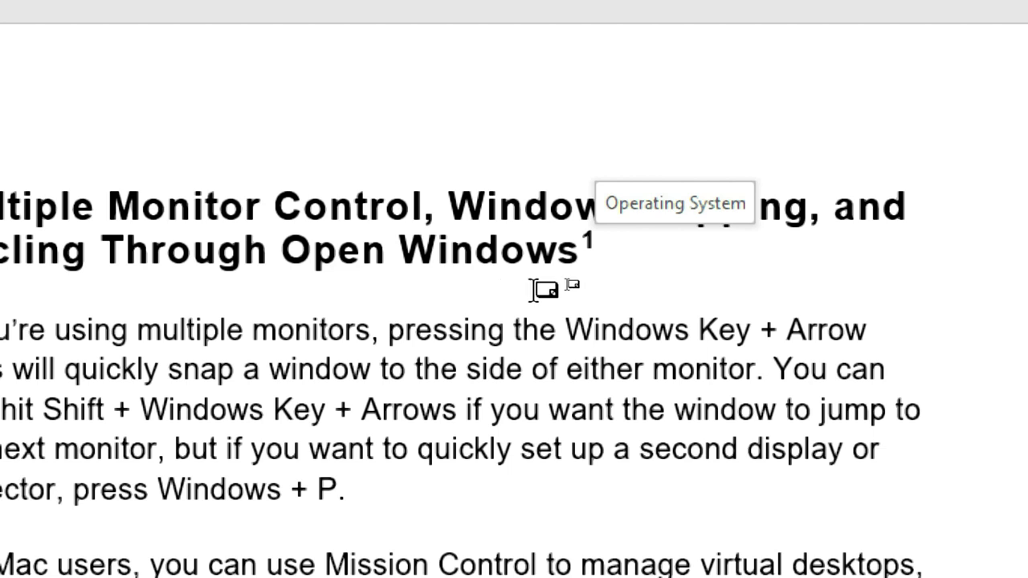
drag(506, 289, 598, 249)
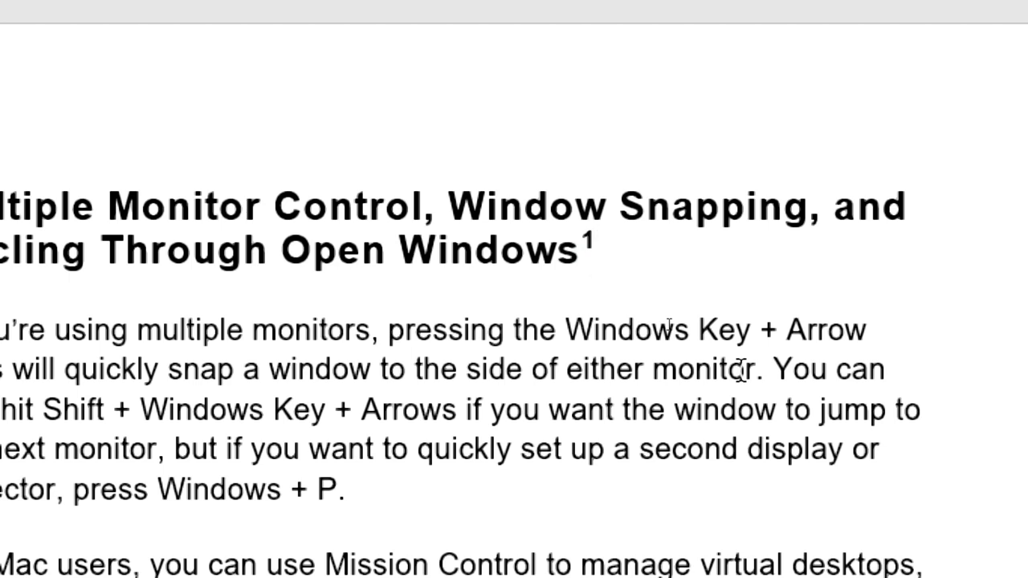
key(shift+Left)
key(Delete)
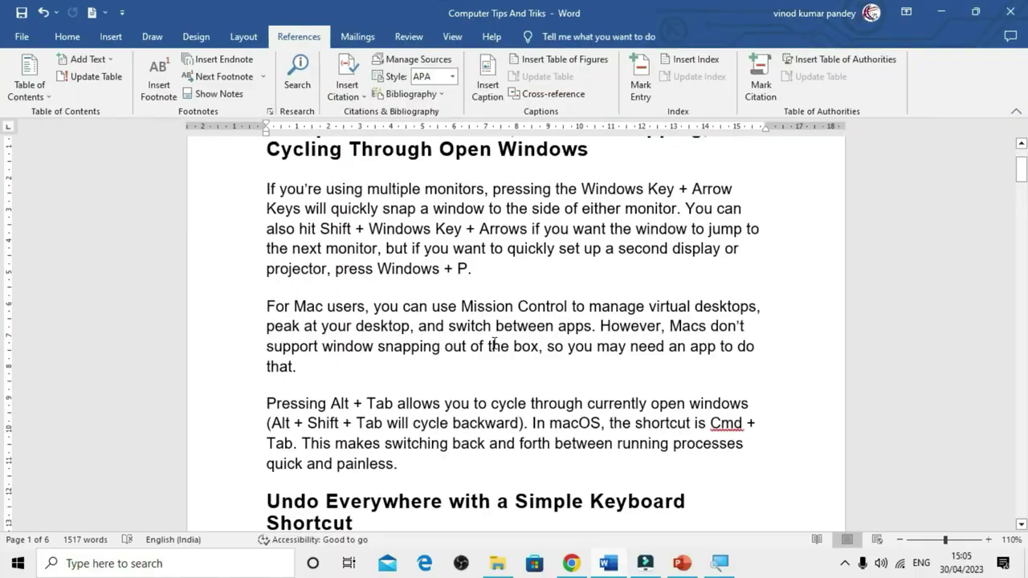
Scroll down to the 'Cut Down on the Number of Apps Running at Startup' section.
scroll(692, 368, down, 3)
scroll(691, 367, down, 3)
scroll(594, 377, down, 1)
scroll(496, 387, down, 5)
scroll(496, 387, down, 5)
scroll(465, 373, down, 1)
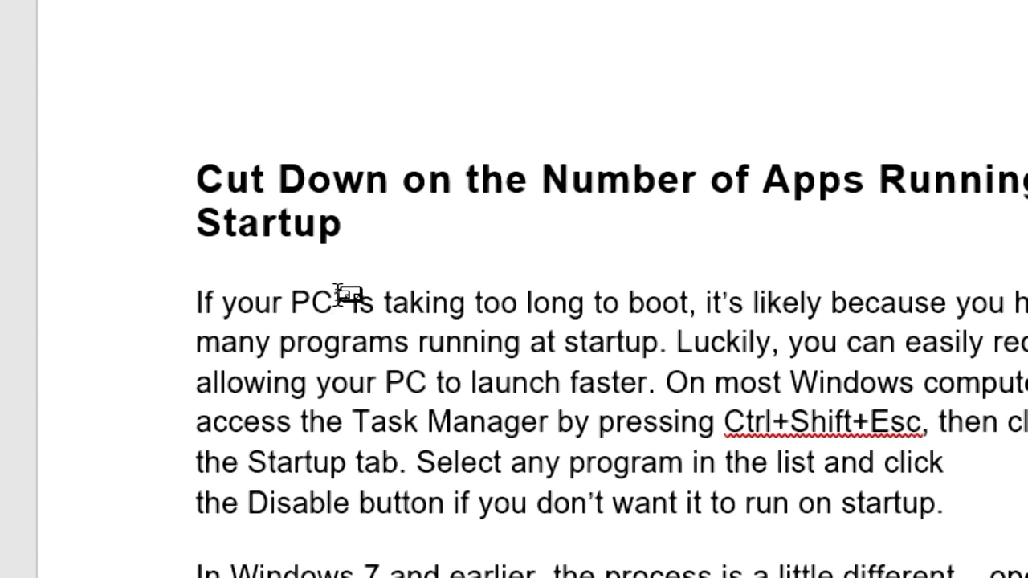
Delete the superscript footnote mark 1 after 'PC'.
click(335, 299)
key(shift+Right)
key(Delete)
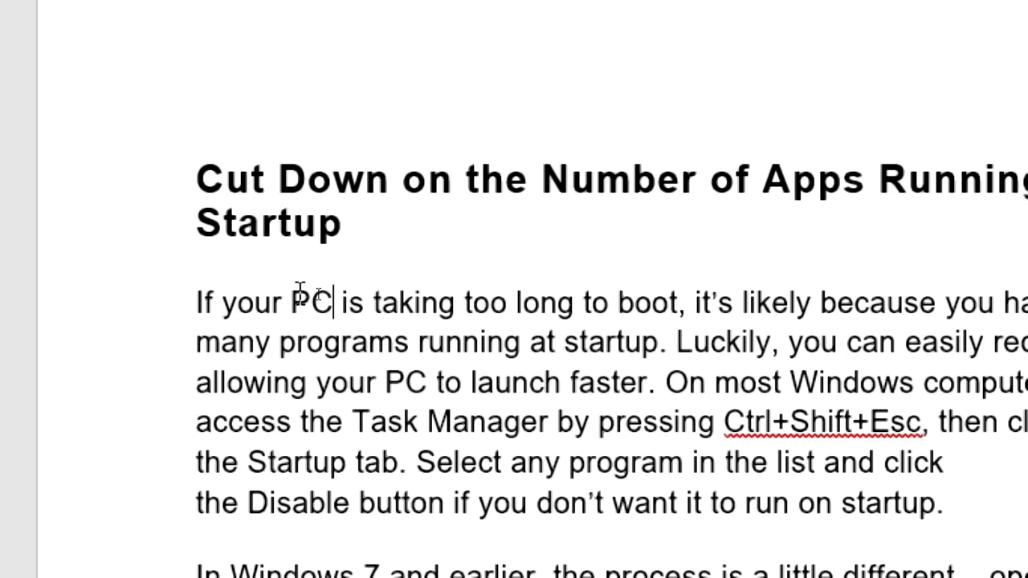
Remove the endnote mark after the 'Find Your Wi-Fi Password' heading.
scroll(421, 303, down, 2)
scroll(421, 302, down, 4)
scroll(421, 302, down, 4)
scroll(420, 302, down, 1)
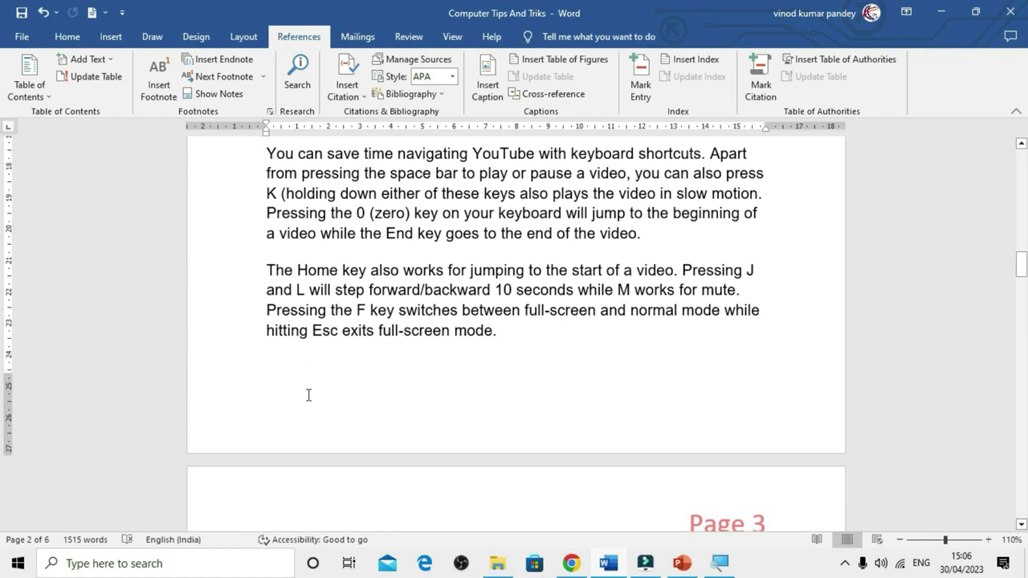
scroll(308, 395, up, 2)
scroll(309, 395, up, 5)
scroll(308, 393, up, 9)
scroll(309, 391, up, 8)
scroll(310, 387, up, 4)
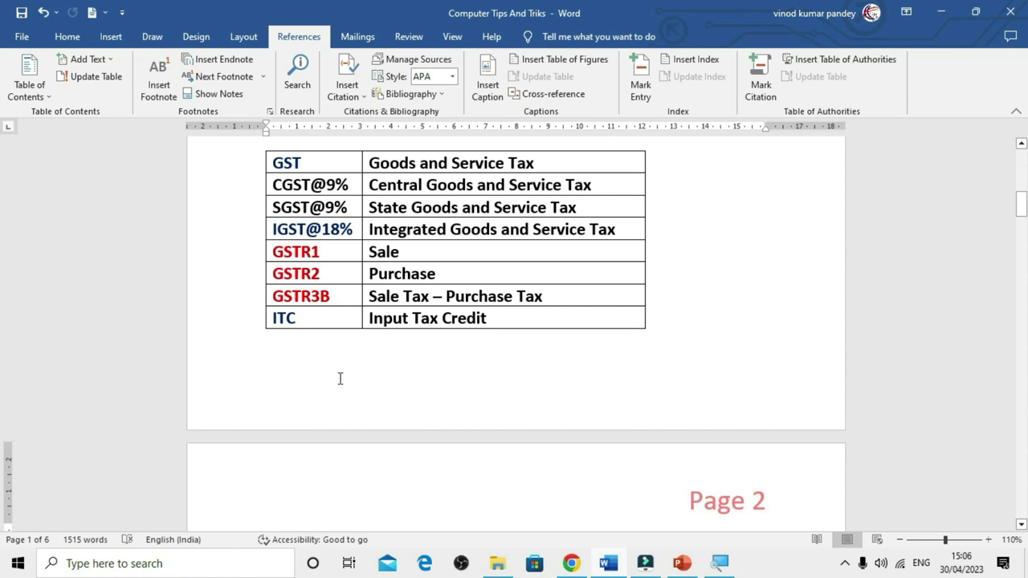
scroll(340, 378, down, 5)
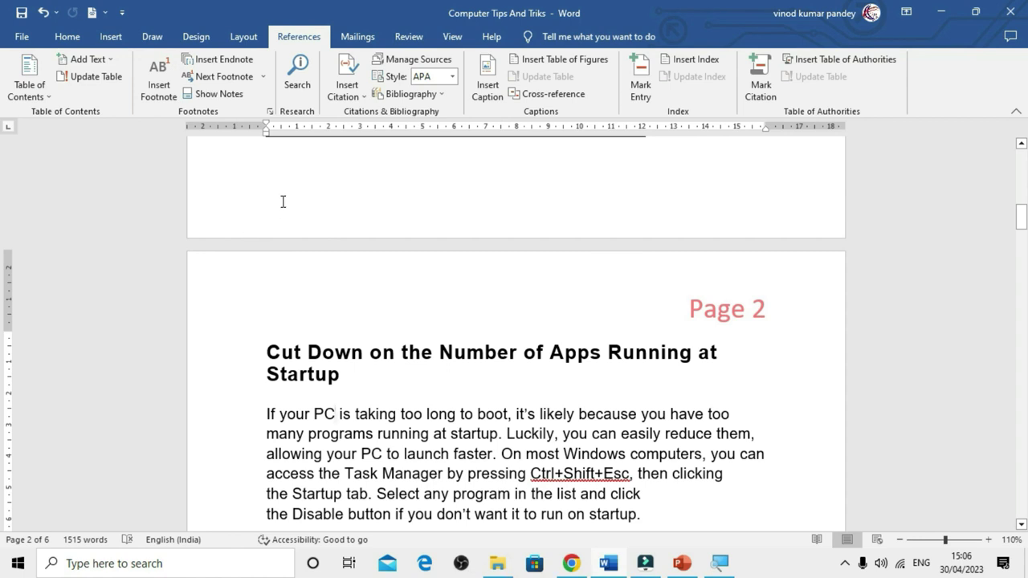
scroll(329, 342, down, 5)
scroll(345, 369, down, 4)
scroll(361, 399, down, 4)
scroll(362, 399, down, 4)
scroll(461, 399, down, 6)
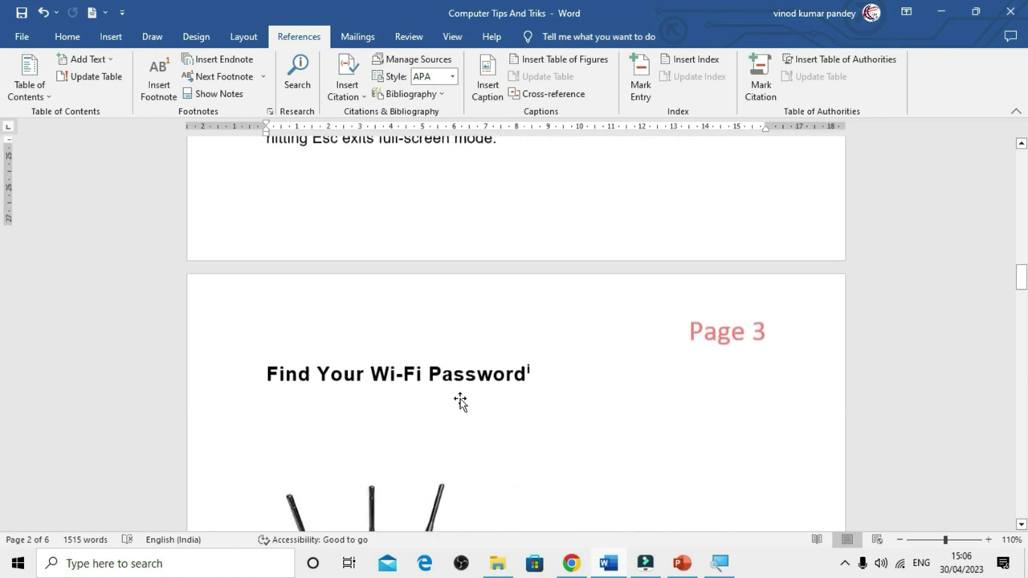
scroll(461, 399, down, 3)
click(530, 255)
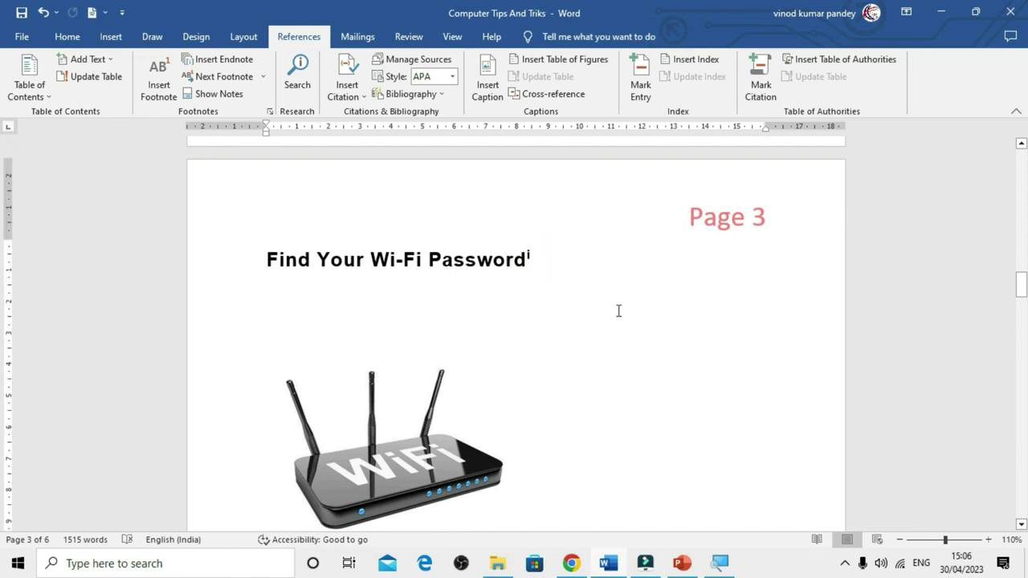
click(533, 252)
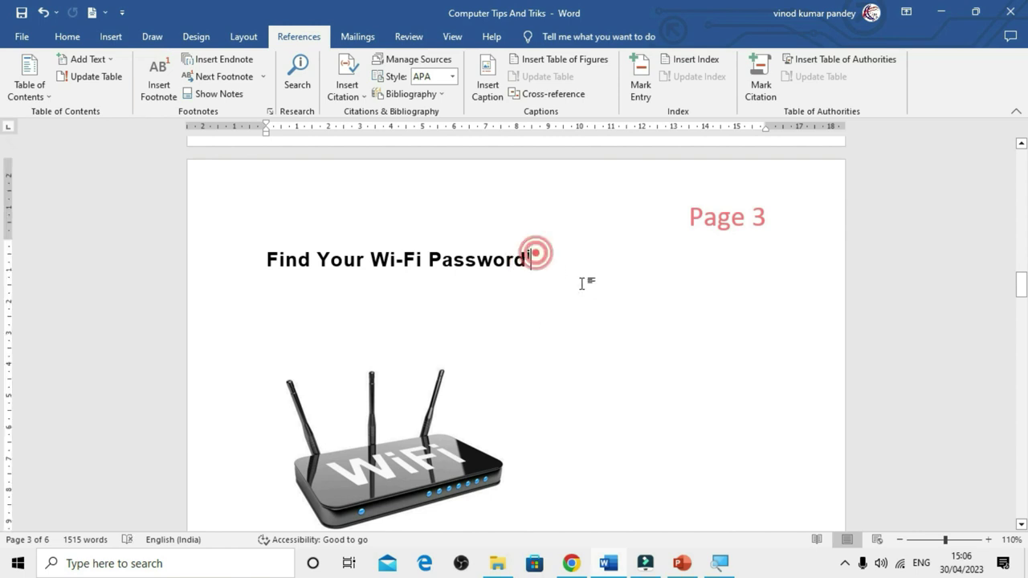
key(BackSpace)
key(BackSpace)
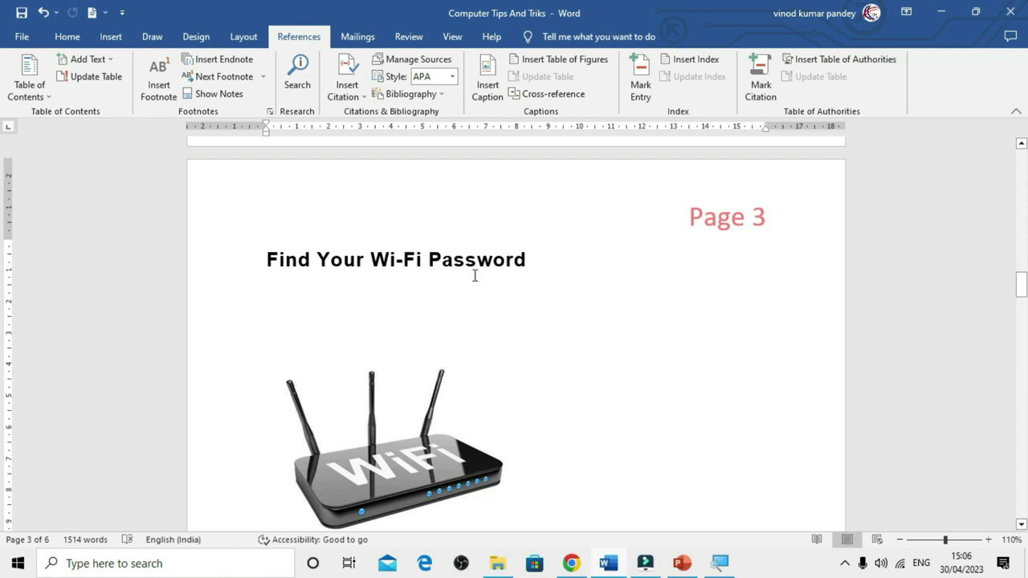
Remove the endnote mark after the 'Emoji Keyboard' heading.
scroll(475, 276, down, 5)
scroll(475, 277, down, 5)
scroll(474, 281, down, 6)
scroll(474, 279, down, 3)
scroll(469, 273, down, 3)
click(450, 250)
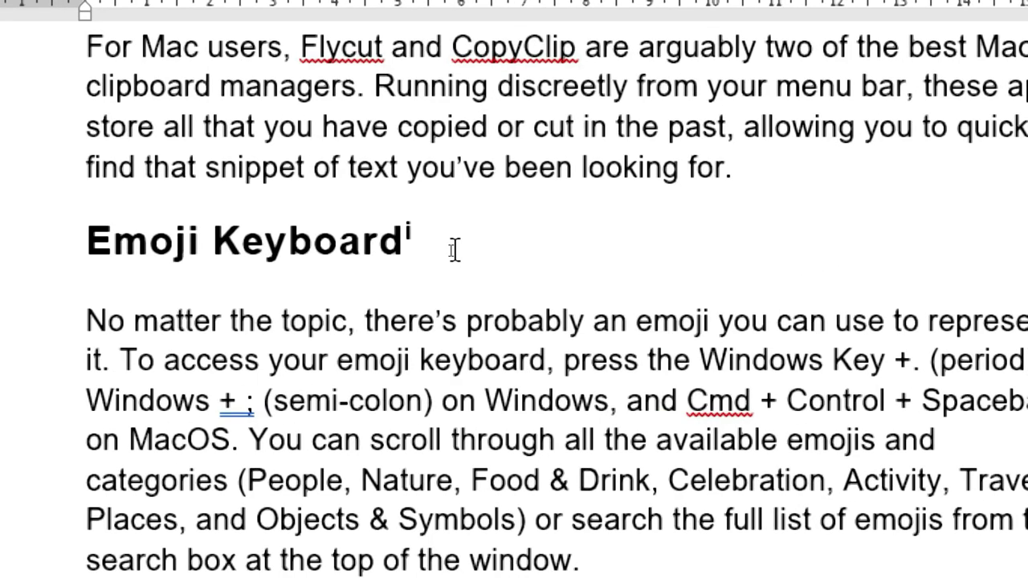
key(BackSpace)
key(BackSpace)
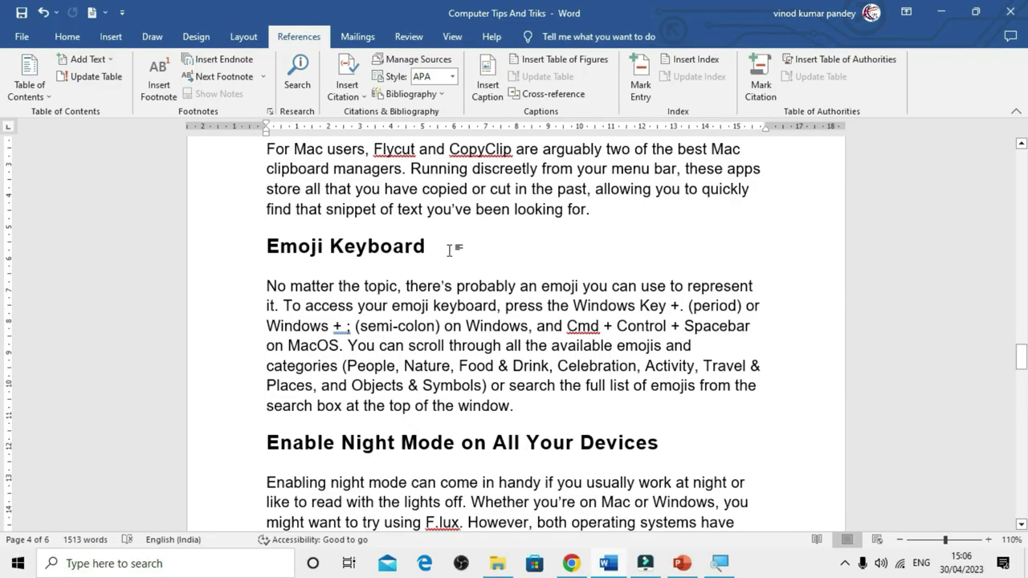
drag(1022, 334, 1020, 506)
Scroll up in the 'Microsoft' document about Microsoft Word 2019.
scroll(397, 310, up, 3)
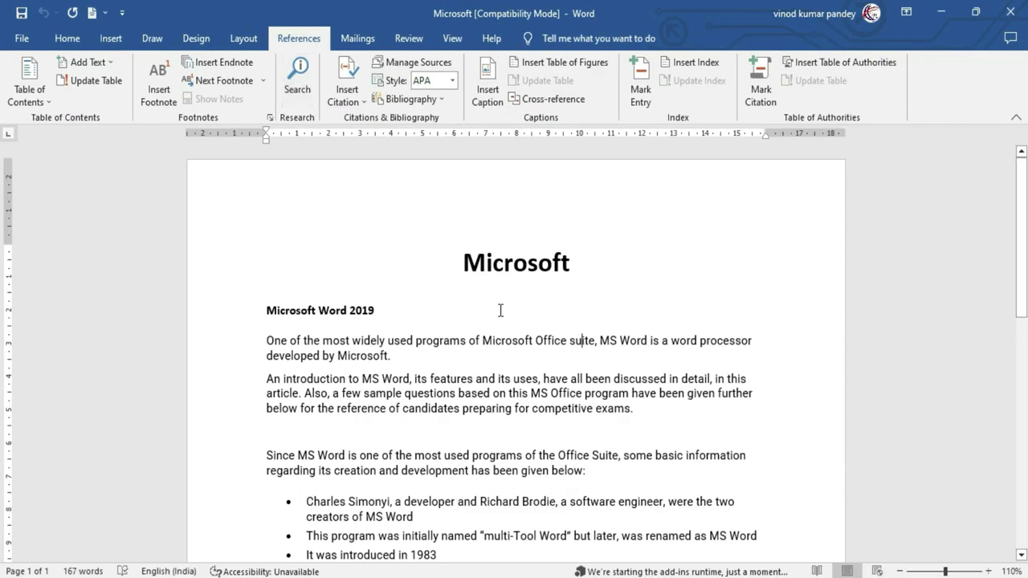
Search the title word 'Microsoft' from References and scroll through its web and media results.
double_click(502, 259)
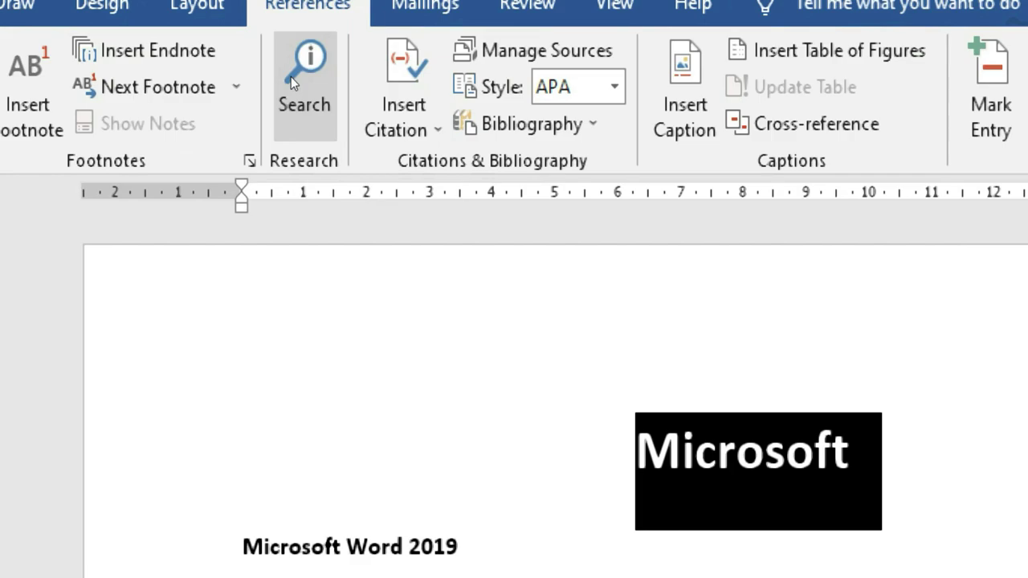
click(291, 77)
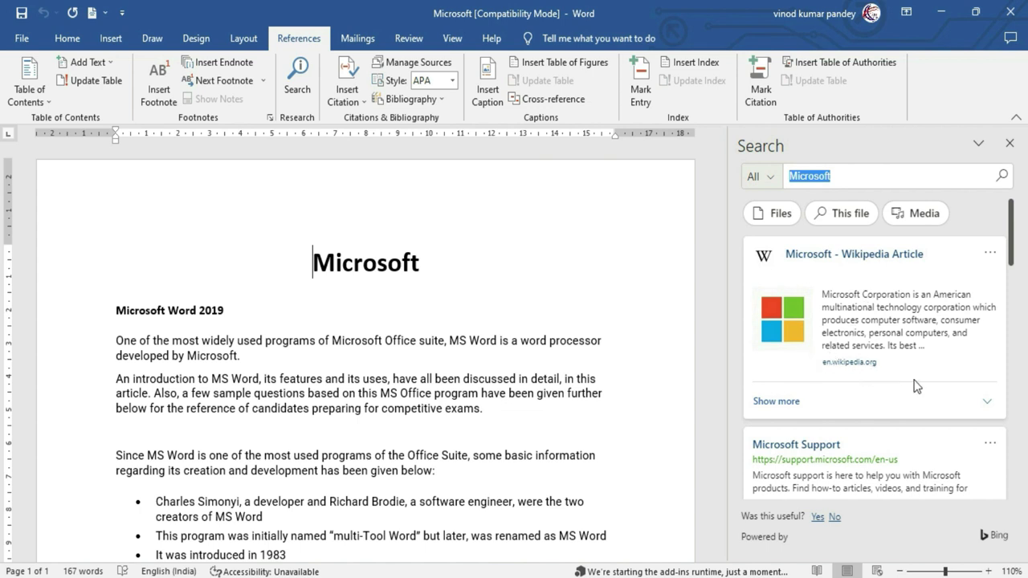
scroll(915, 385, down, 3)
scroll(790, 367, down, 2)
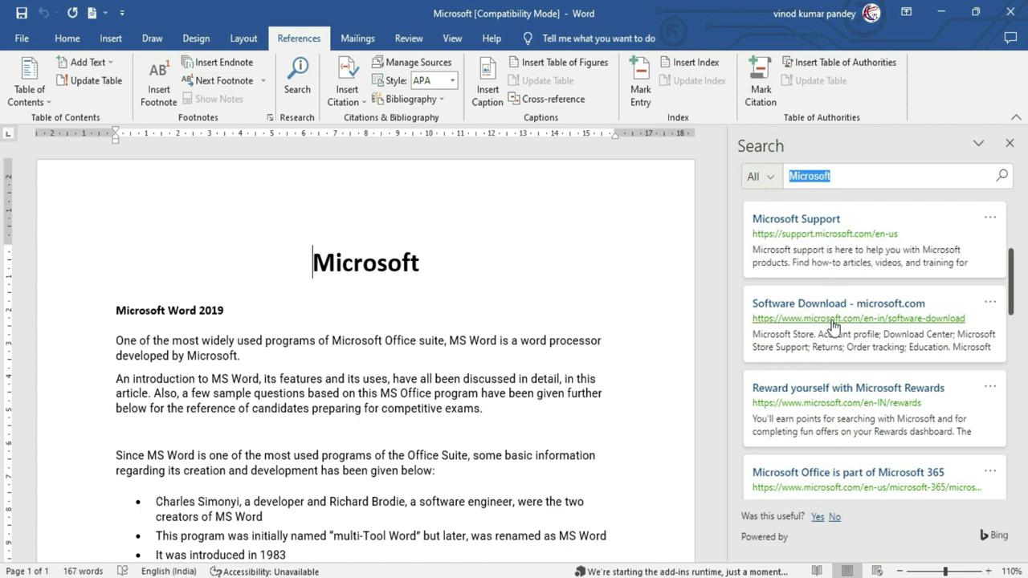
scroll(831, 325, down, 4)
scroll(832, 333, down, 2)
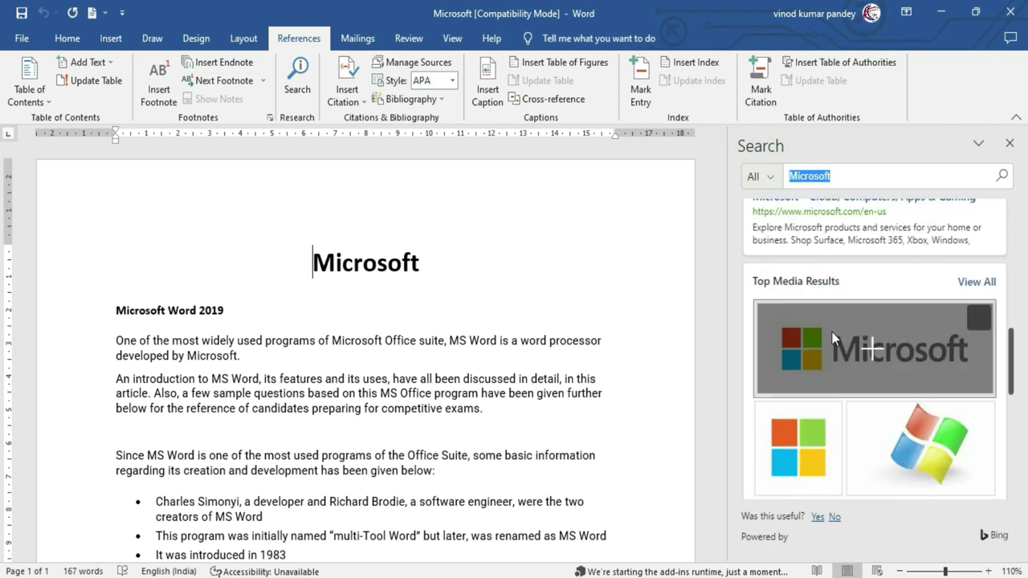
scroll(833, 336, down, 3)
scroll(833, 337, up, 2)
scroll(833, 336, up, 2)
scroll(832, 334, up, 2)
scroll(832, 332, up, 1)
Open the 'Microsoft Office is part of Microsoft 365' result in Chrome, skim it, then return to Word.
click(832, 339)
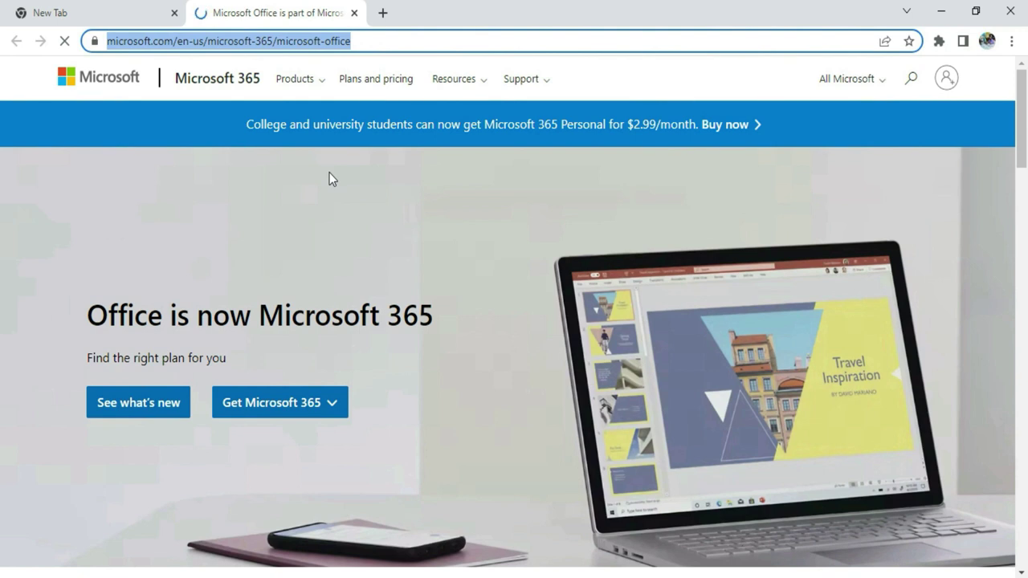
scroll(428, 283, down, 1)
scroll(428, 284, down, 4)
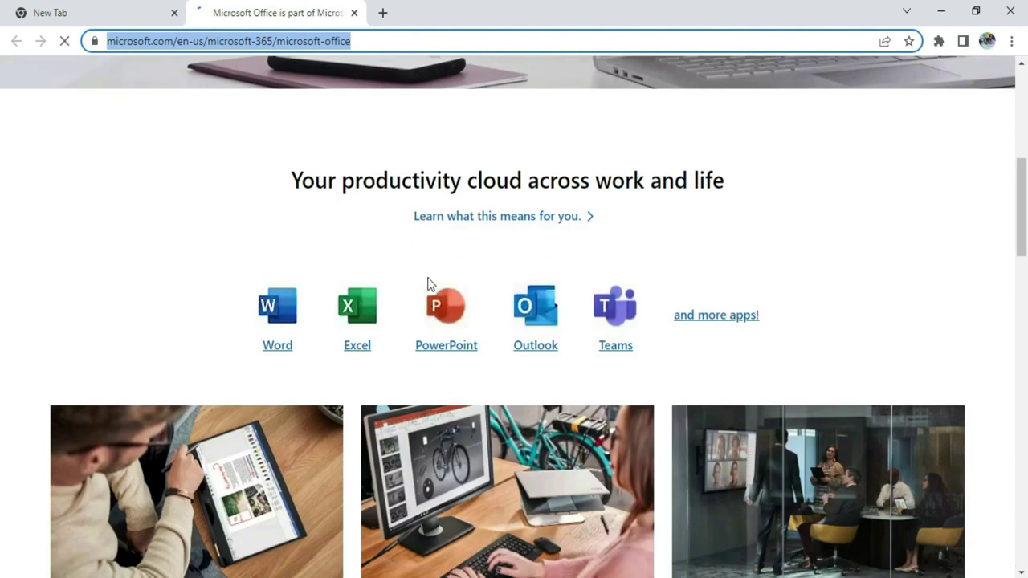
scroll(428, 283, up, 5)
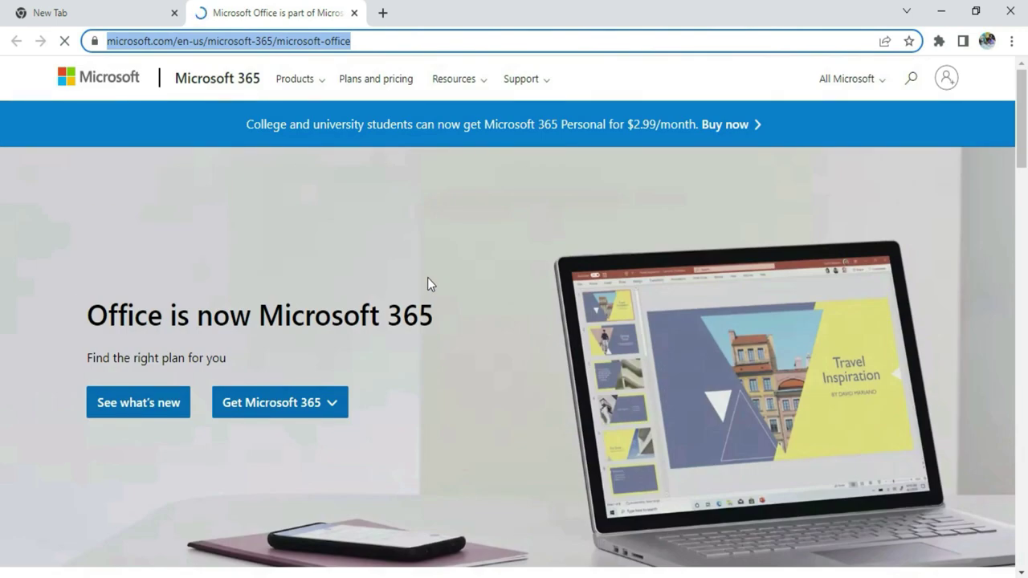
click(968, 14)
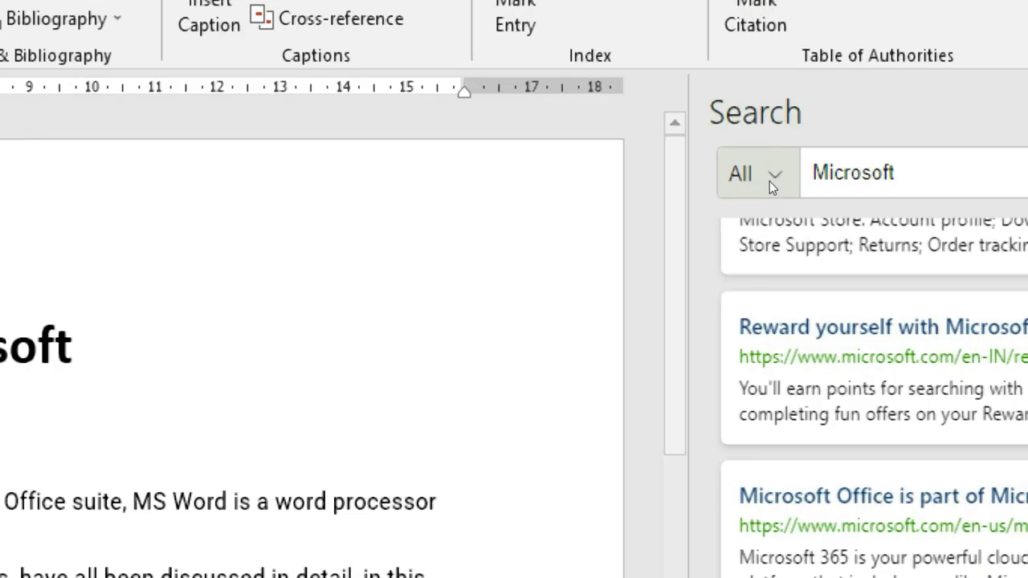
Change the Search pane scope from All to Web and browse the Microsoft web results.
click(769, 180)
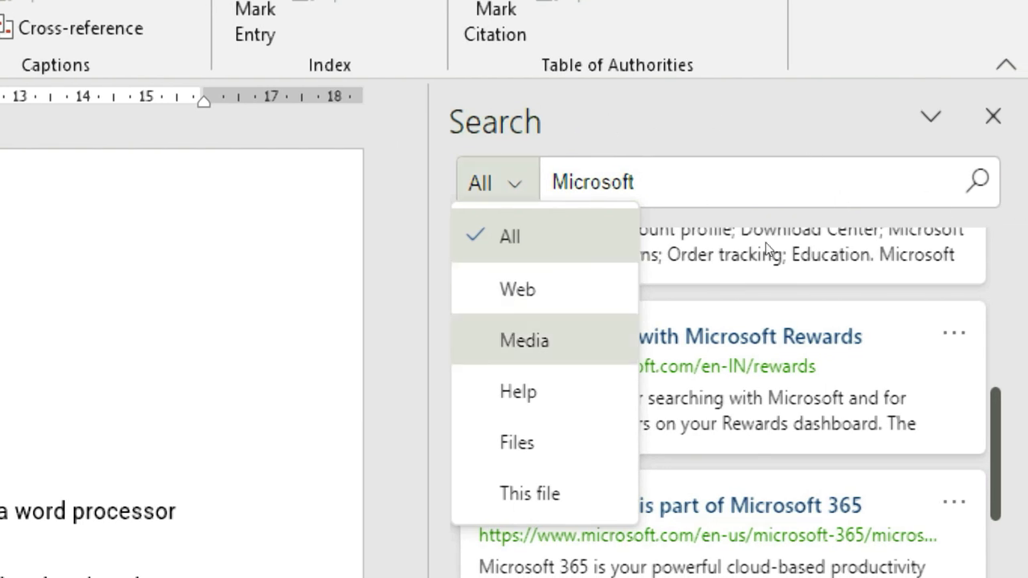
key(Up)
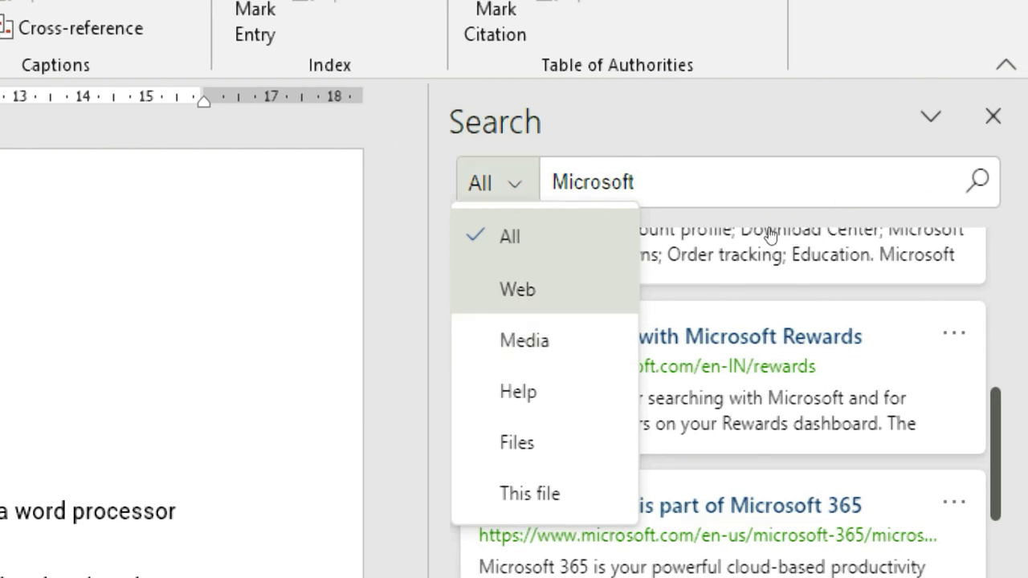
key(Return)
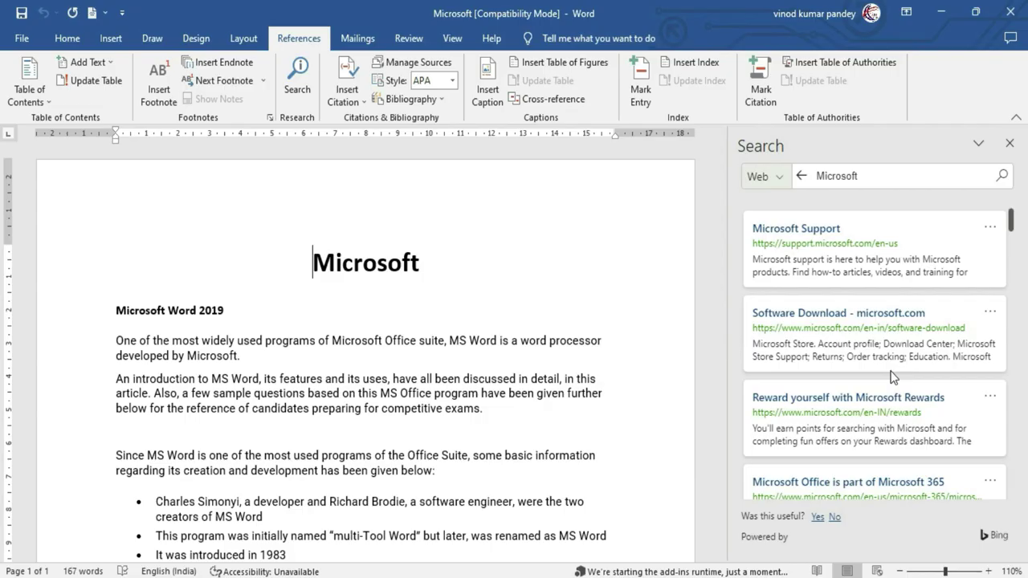
scroll(814, 393, down, 3)
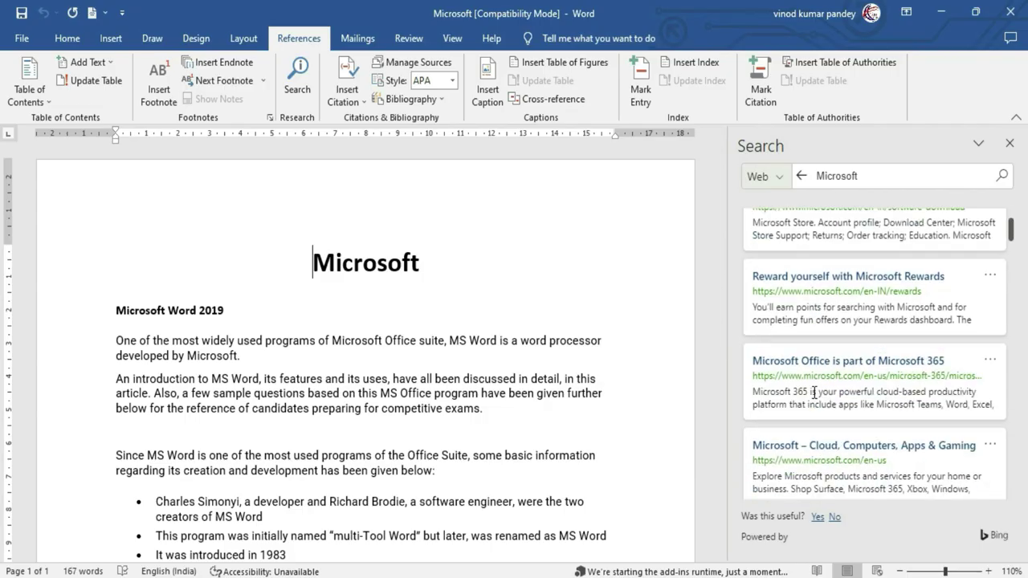
scroll(815, 393, up, 3)
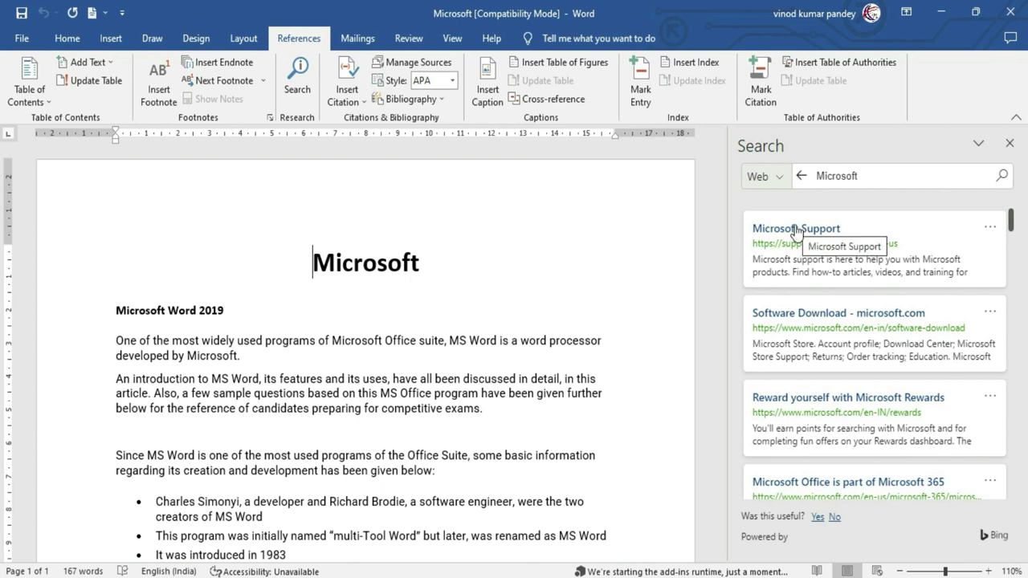
click(780, 178)
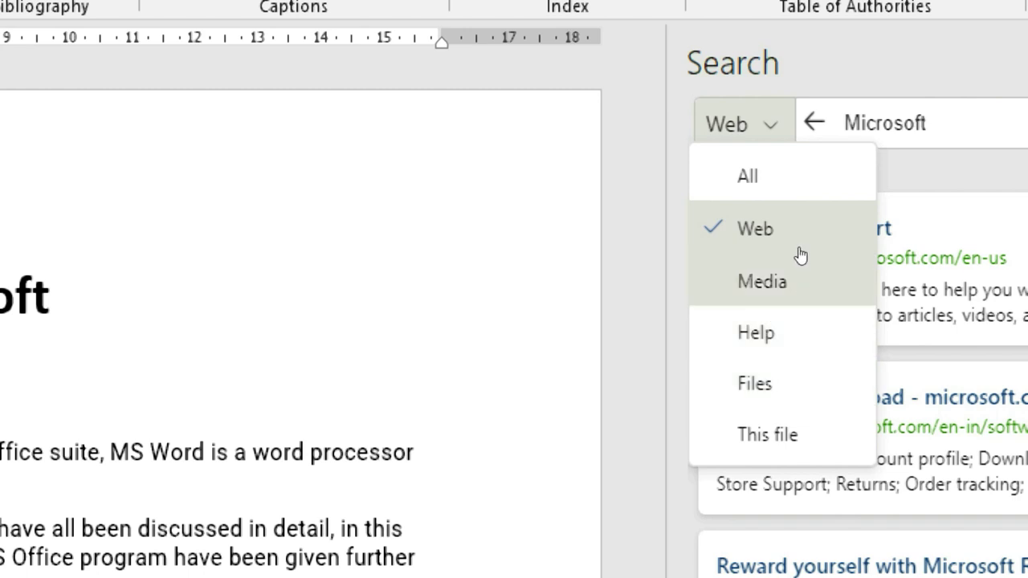
Switch the search scope to Media and scroll through the Microsoft logo images.
click(795, 262)
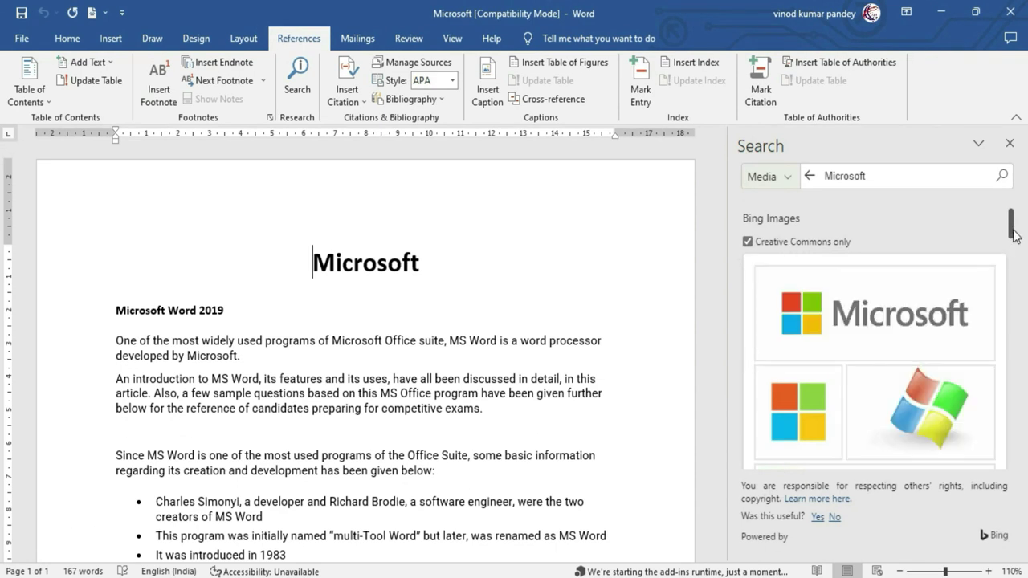
drag(1013, 234, 1013, 411)
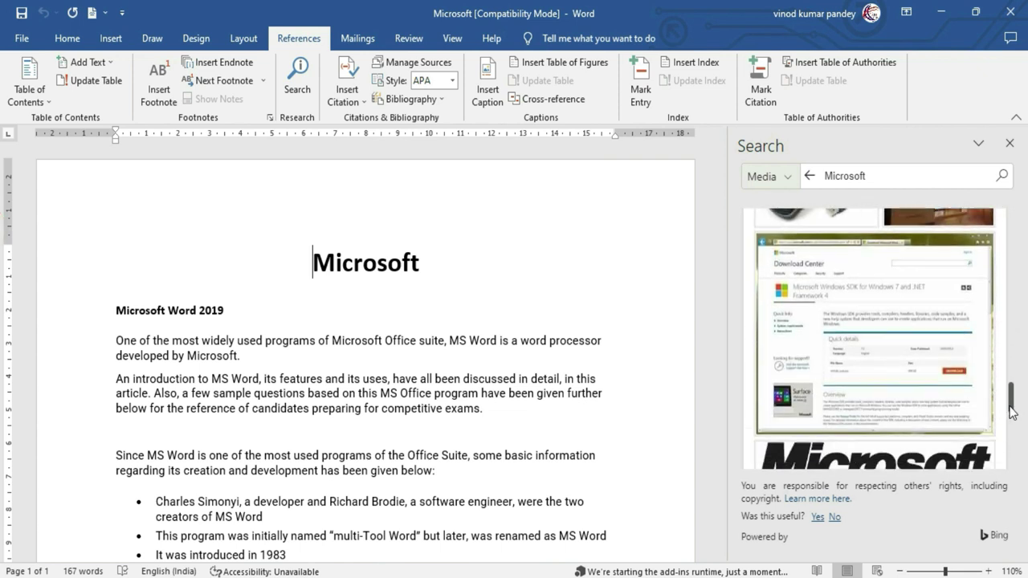
drag(1013, 411, 1010, 219)
click(767, 176)
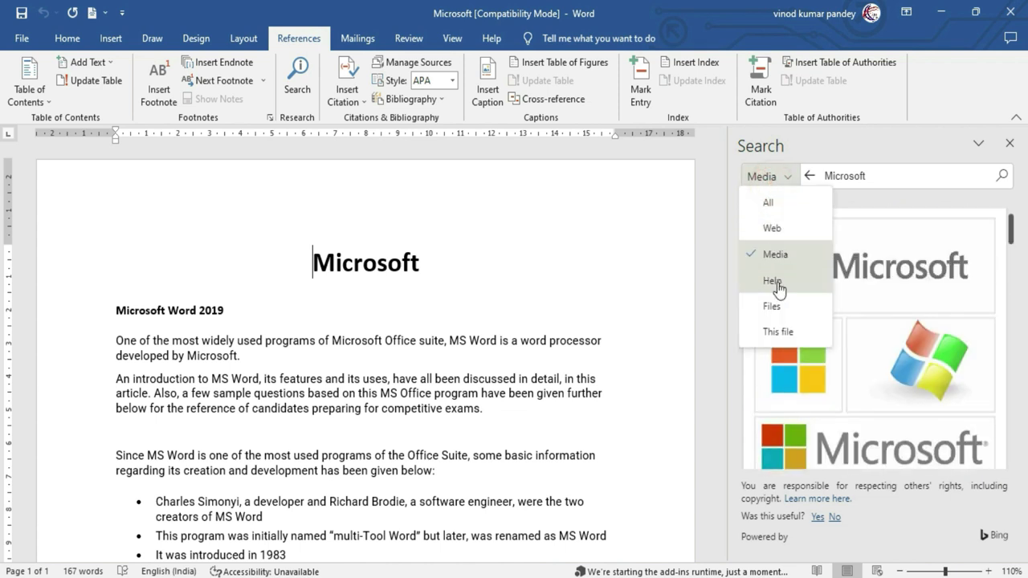
Switch the search scope to Help to list Microsoft 365 support articles and videos.
click(775, 281)
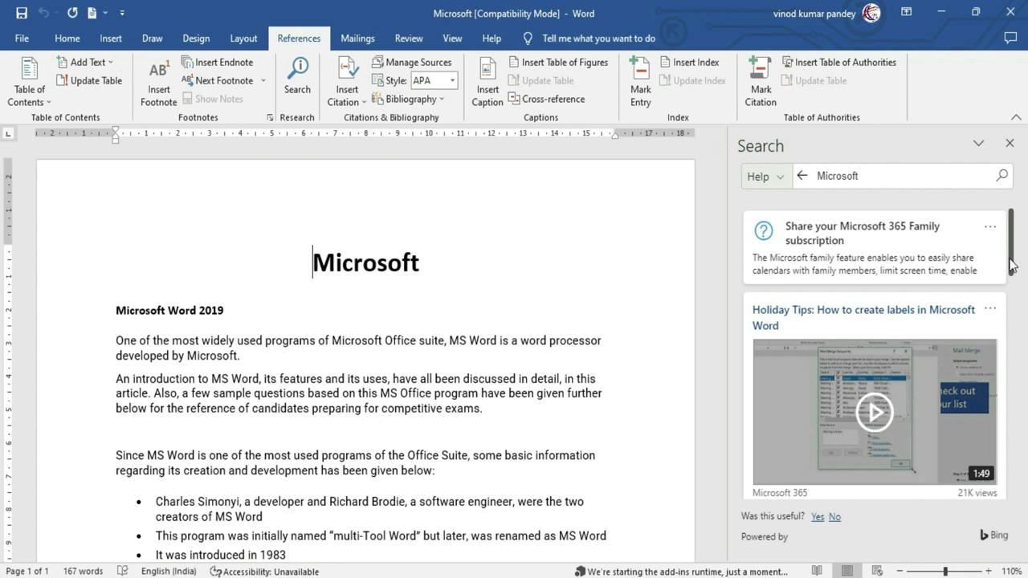
mouse_move(1012, 257)
mouse_down()
mouse_move(1004, 425)
mouse_move(1010, 241)
mouse_up()
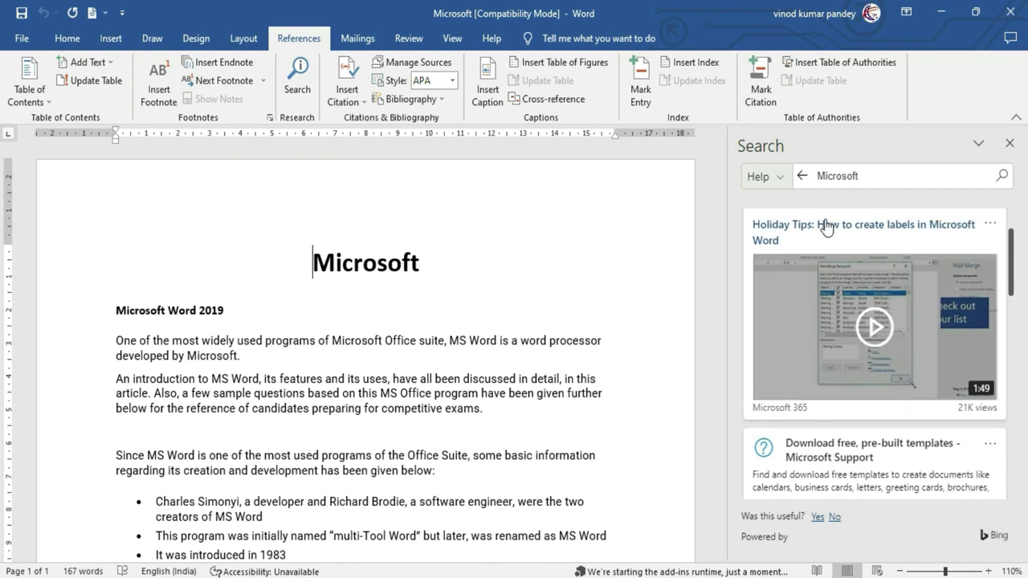
click(759, 176)
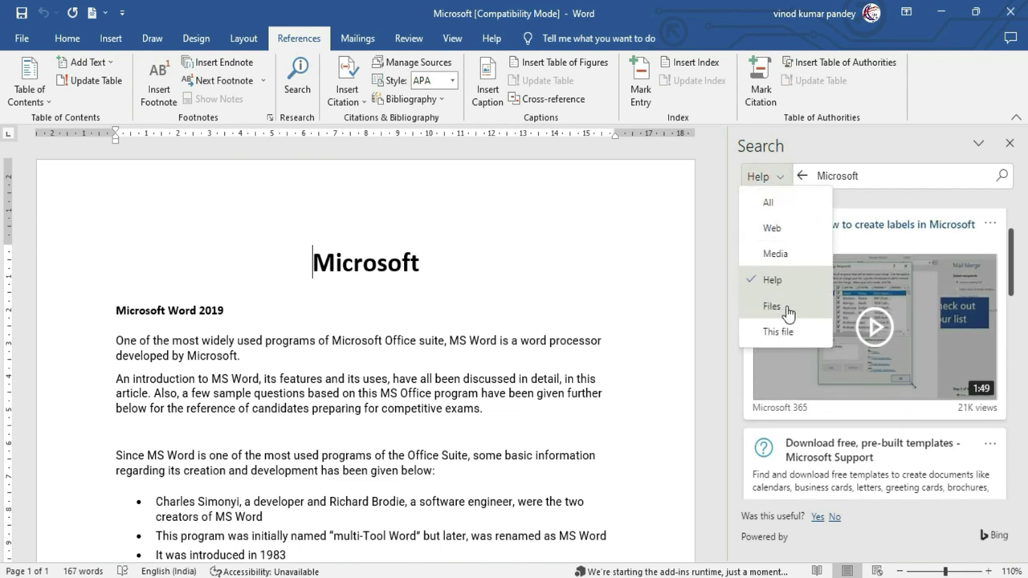
Show the Microsoft results as Files and filter them to Word documents only.
click(772, 306)
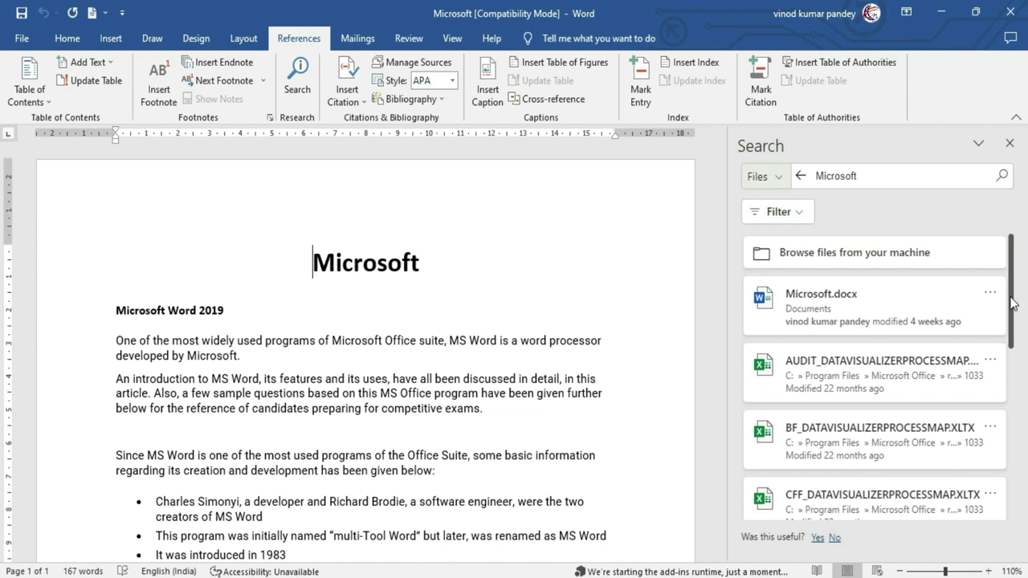
drag(1012, 304, 1008, 454)
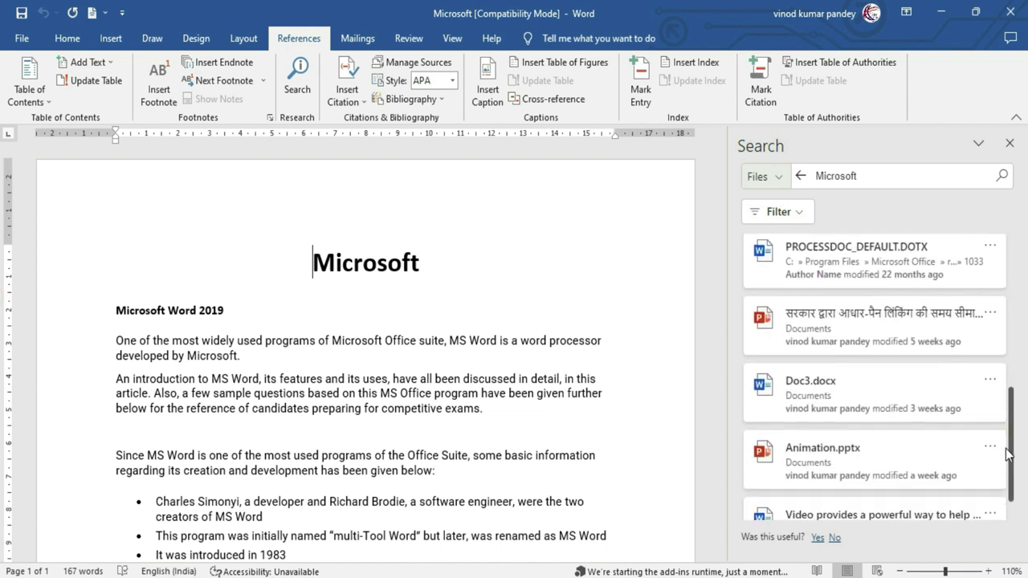
drag(1008, 454, 1021, 275)
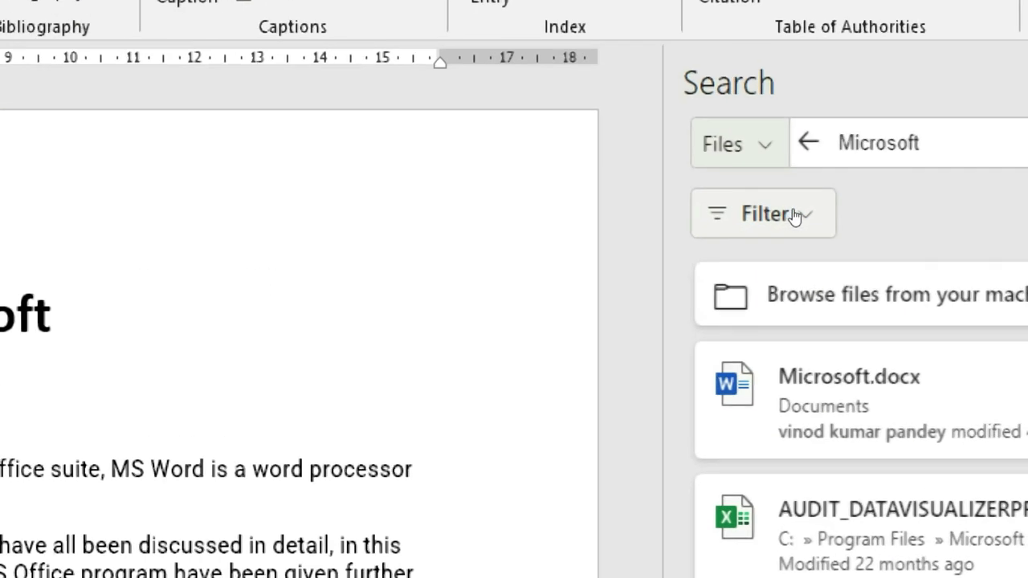
click(794, 213)
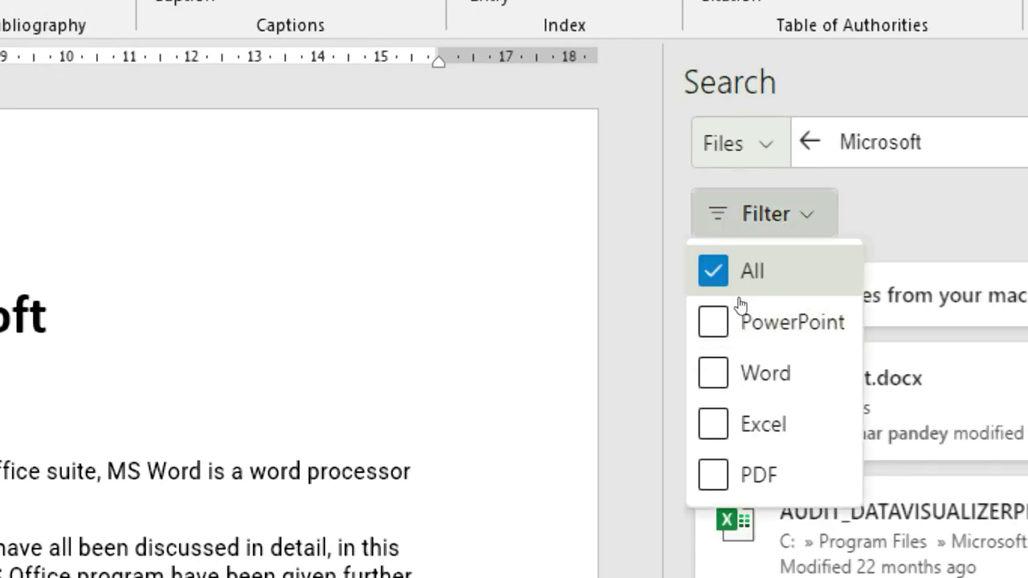
key(Down)
key(Down)
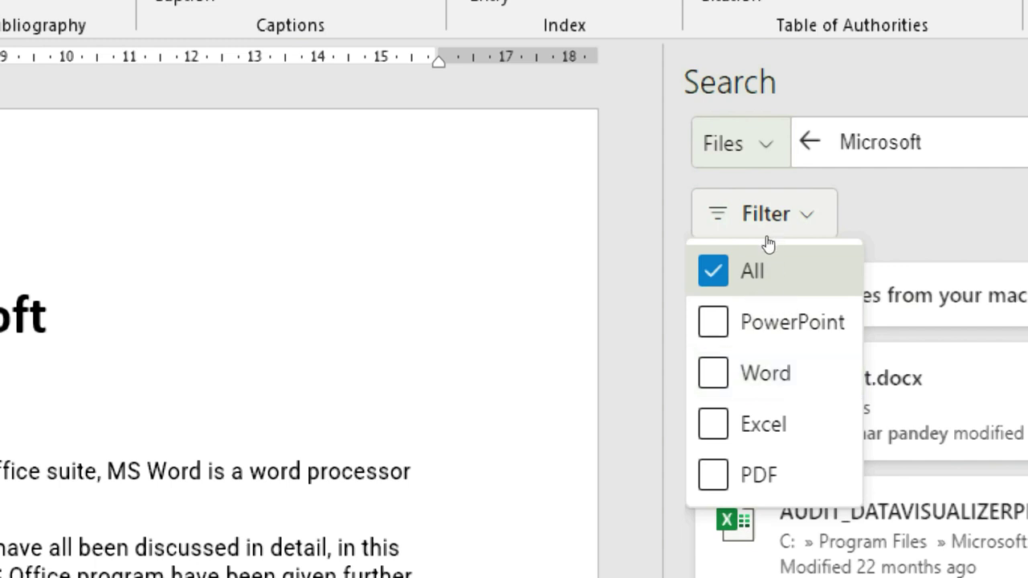
key(Down)
key(Up)
key(Up)
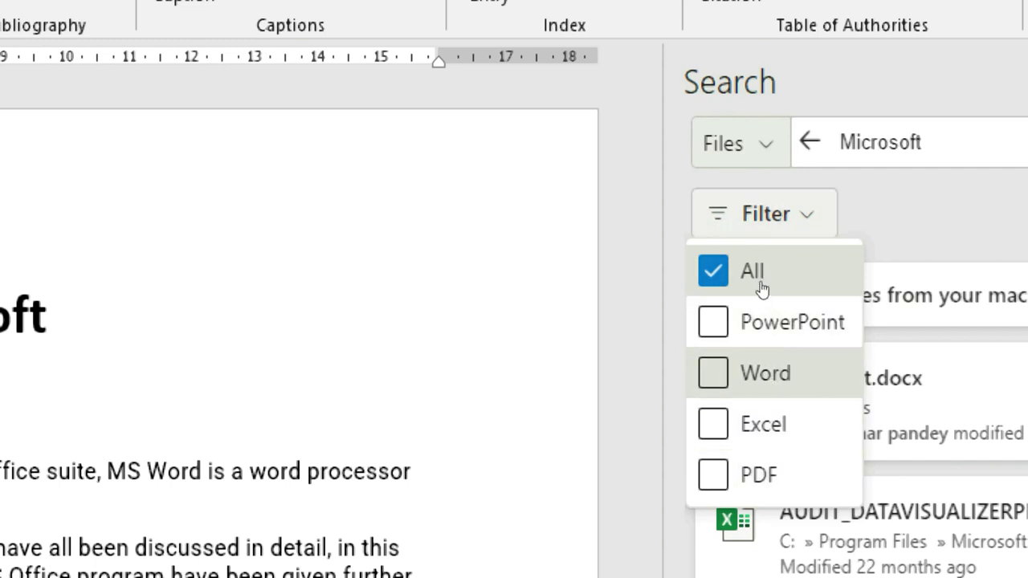
click(753, 297)
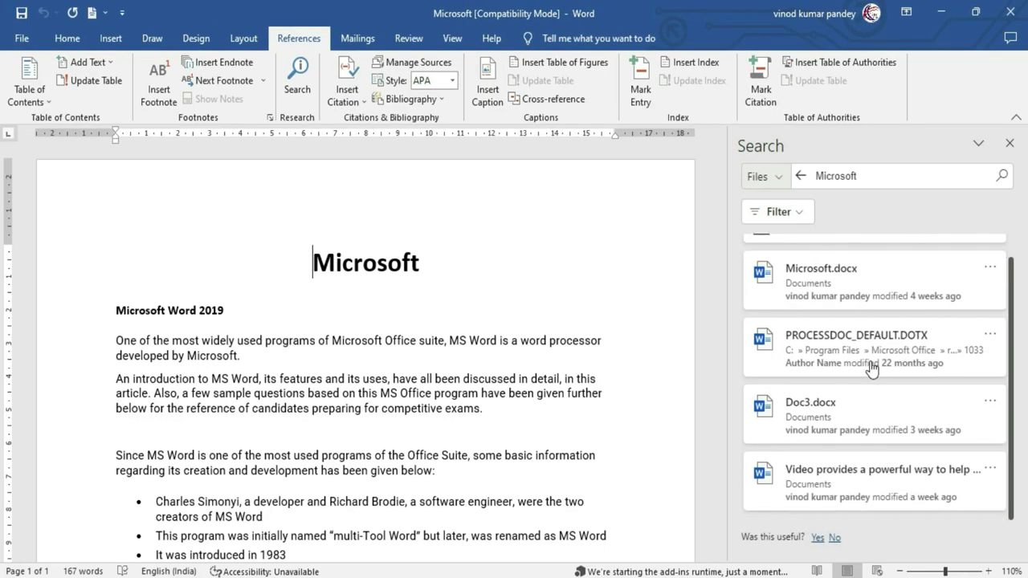
Reset the file type filter to All to list every matching file again.
scroll(871, 369, up, 1)
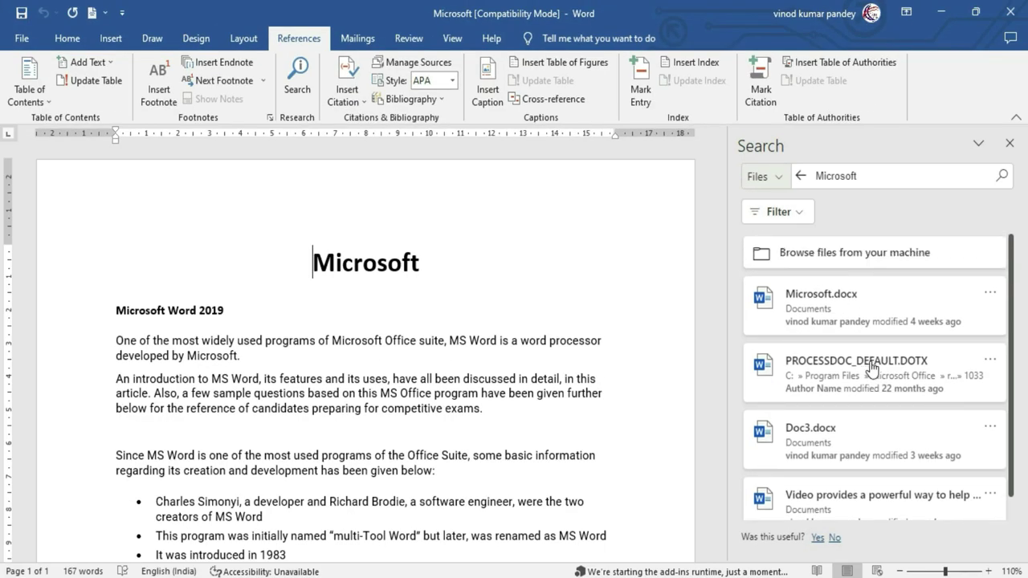
click(777, 212)
click(757, 241)
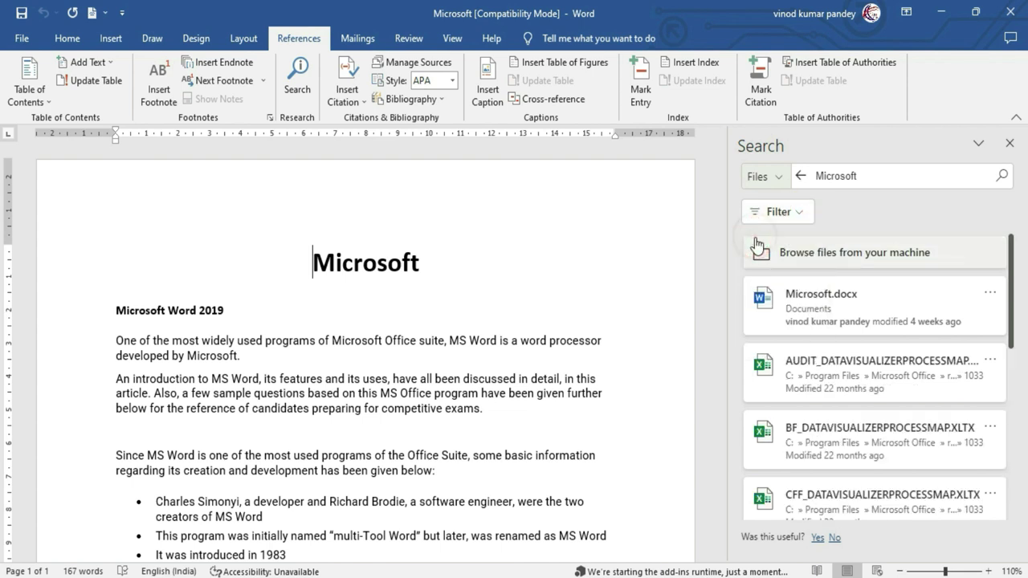
mouse_move(1014, 298)
mouse_down()
mouse_move(1010, 450)
mouse_move(1003, 304)
mouse_up()
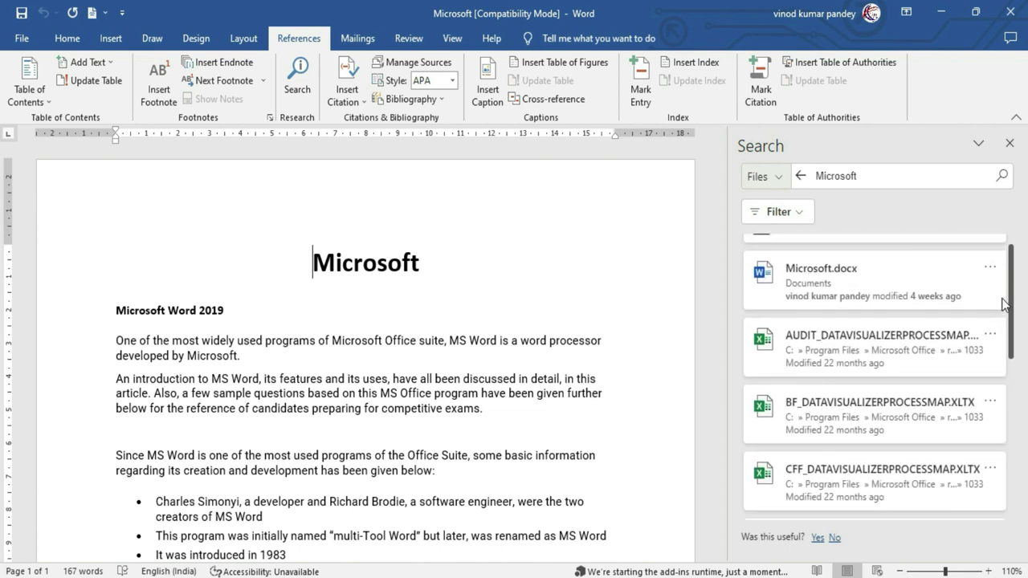
Limit the search to This file to find the 5 'Microsoft' matches in the document.
click(767, 176)
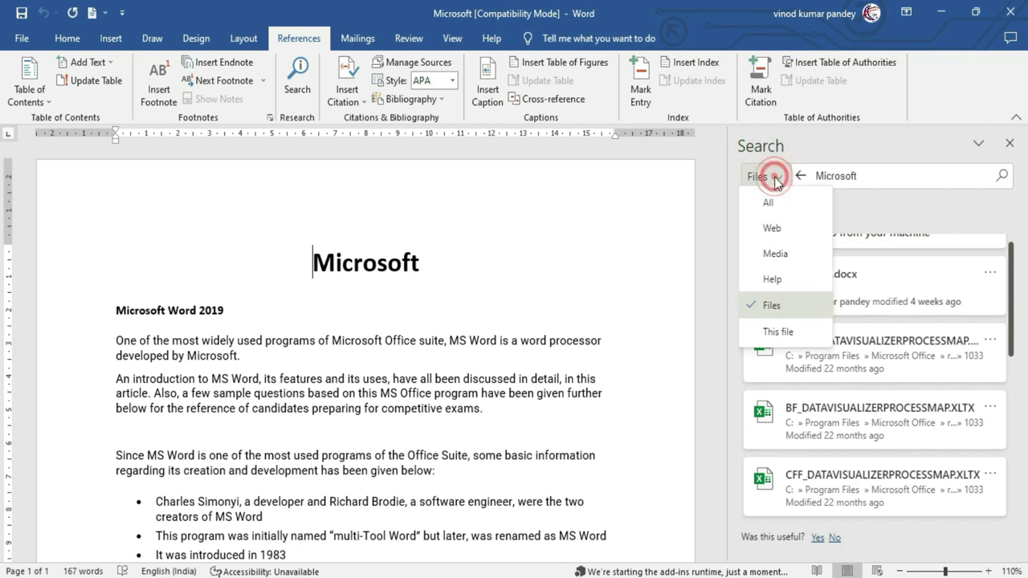
click(790, 340)
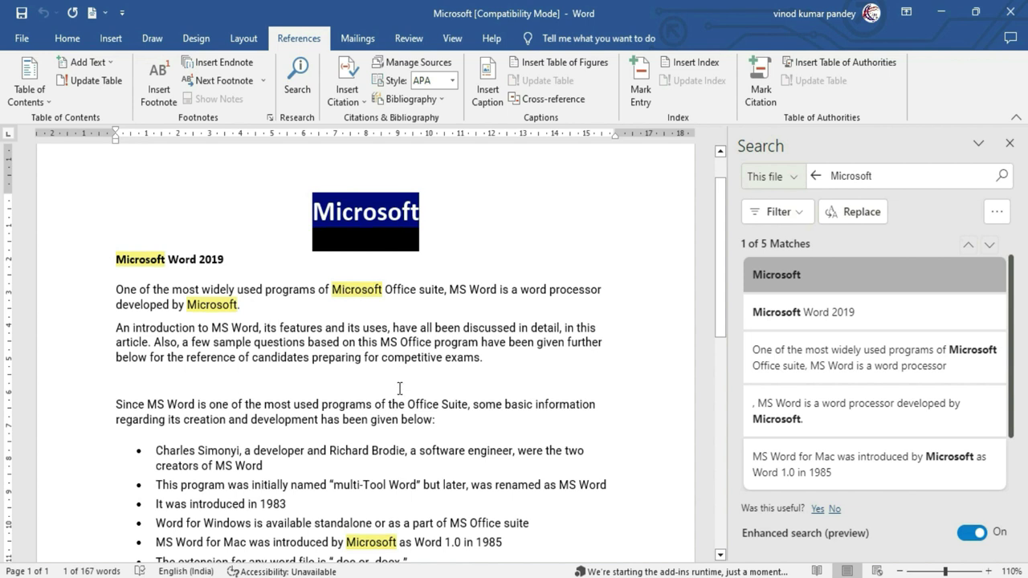
scroll(399, 389, down, 1)
scroll(399, 389, down, 2)
scroll(399, 389, up, 2)
scroll(399, 389, up, 1)
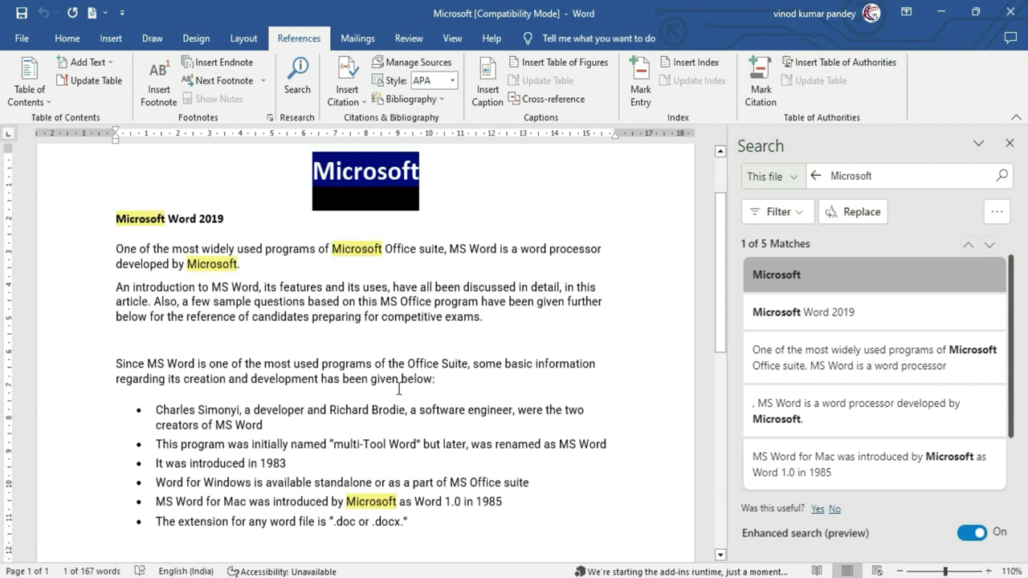
click(417, 303)
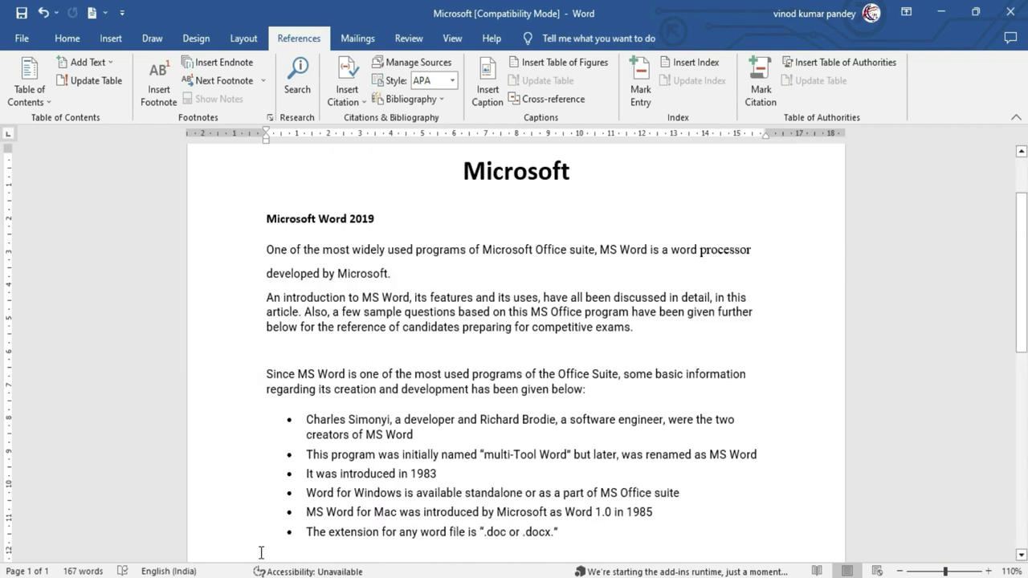
Select 'features' in the introduction and run Search "features" from the right-click menu.
double_click(447, 296)
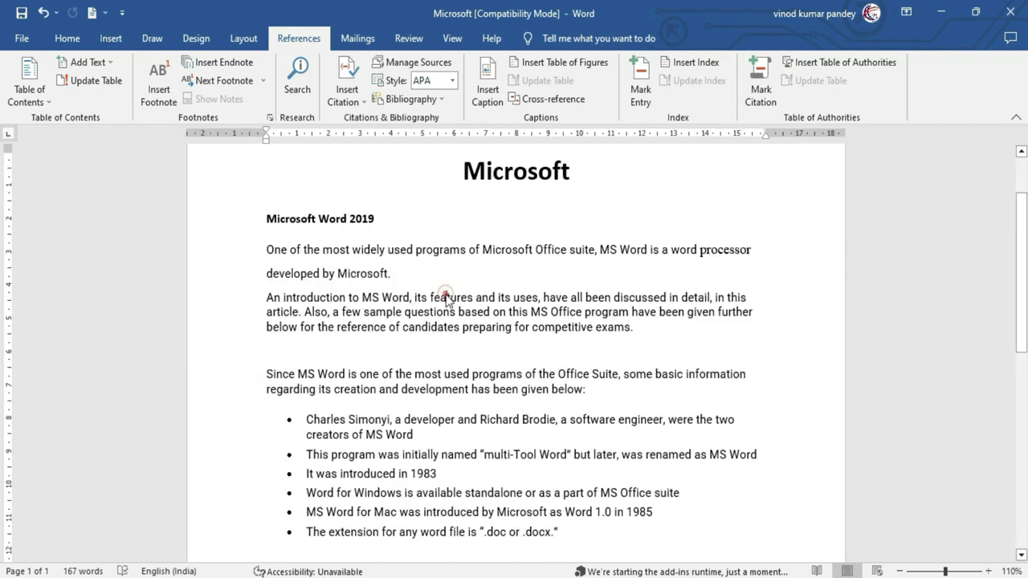
right_click(452, 303)
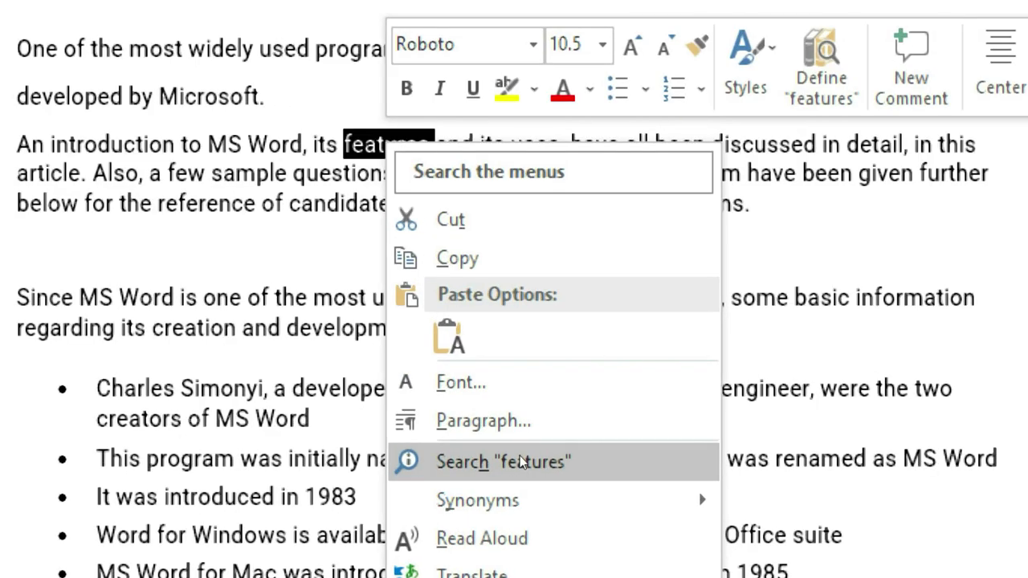
click(520, 462)
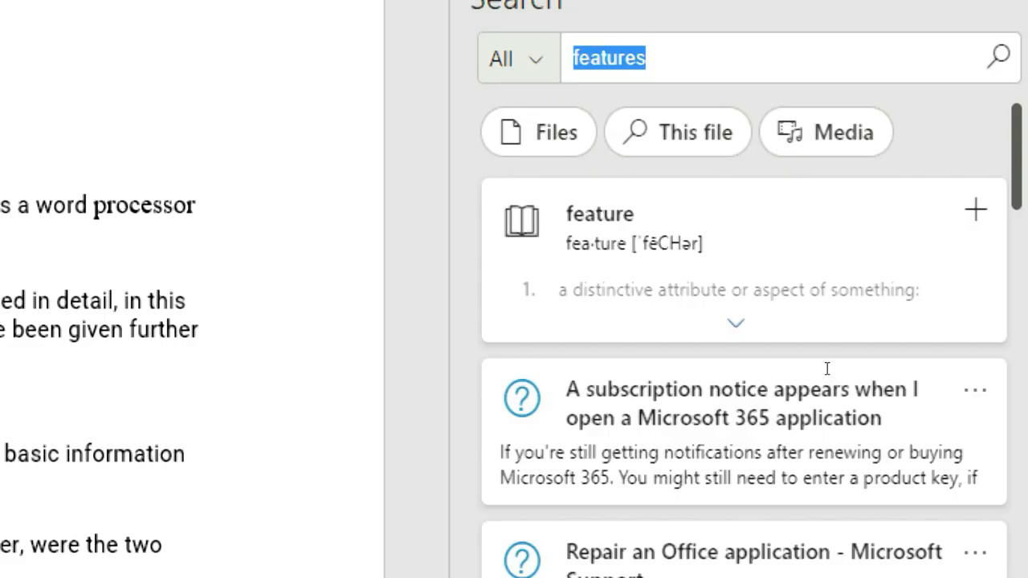
Expand the 'feature' definition card and scroll through its meanings, synonyms and origin.
click(872, 316)
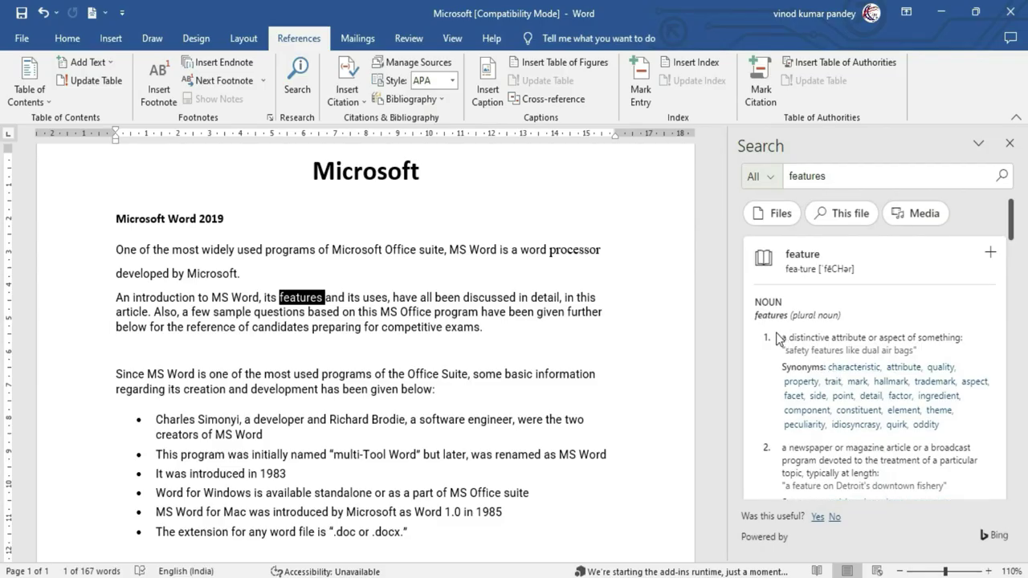
scroll(827, 386, down, 3)
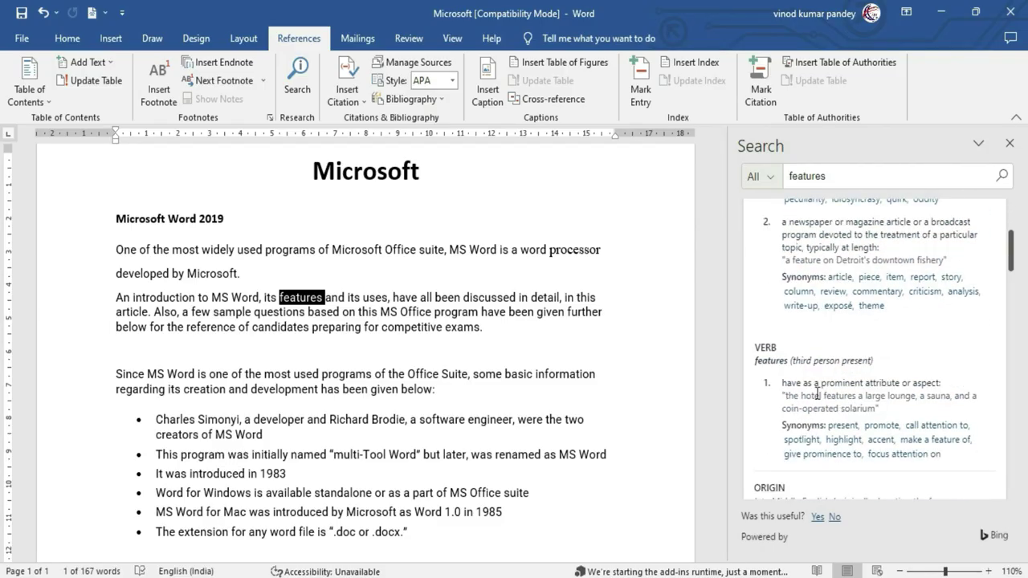
scroll(817, 394, down, 3)
scroll(817, 393, down, 3)
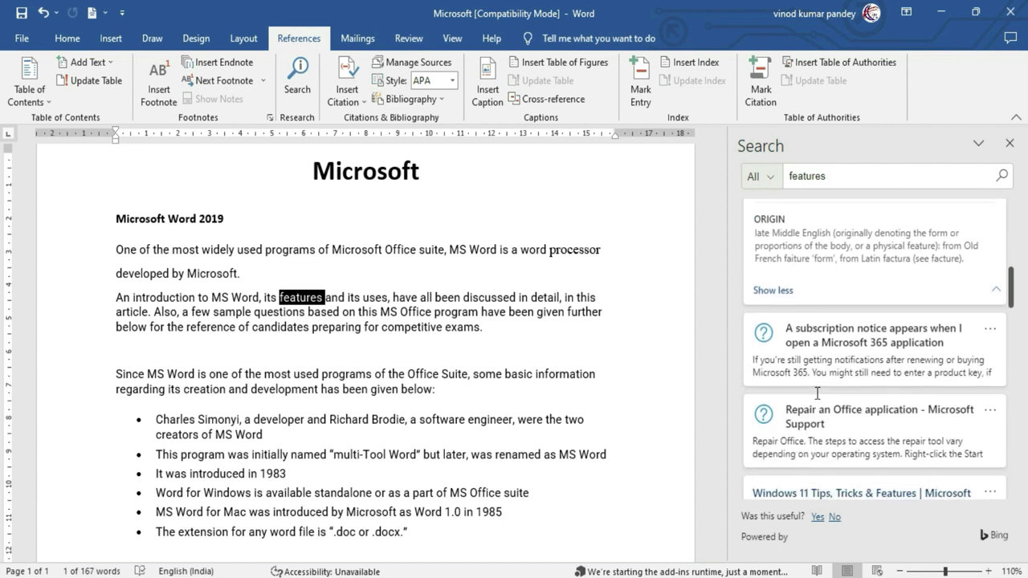
scroll(817, 394, up, 3)
scroll(819, 400, up, 5)
scroll(819, 399, up, 1)
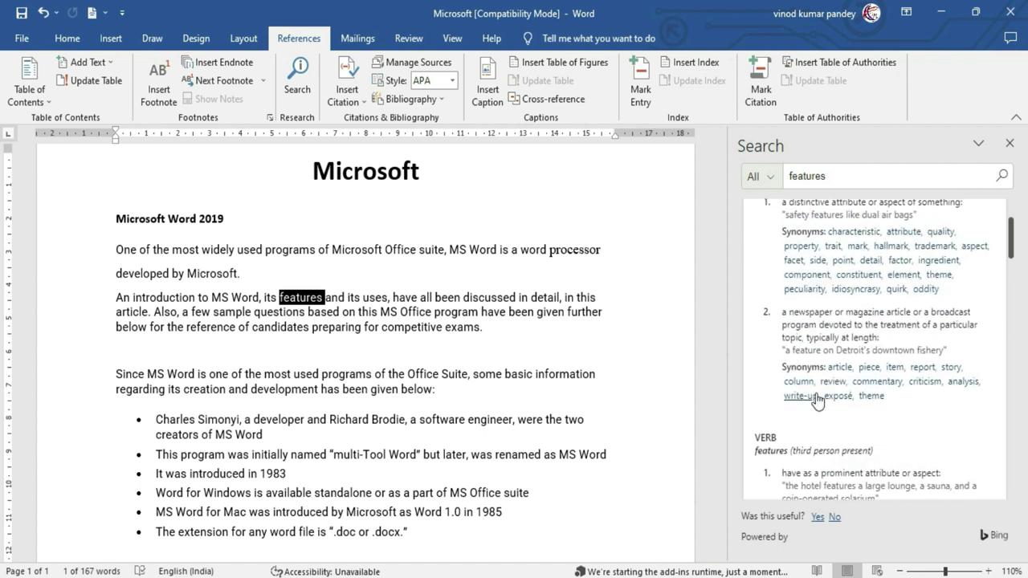
scroll(819, 399, up, 3)
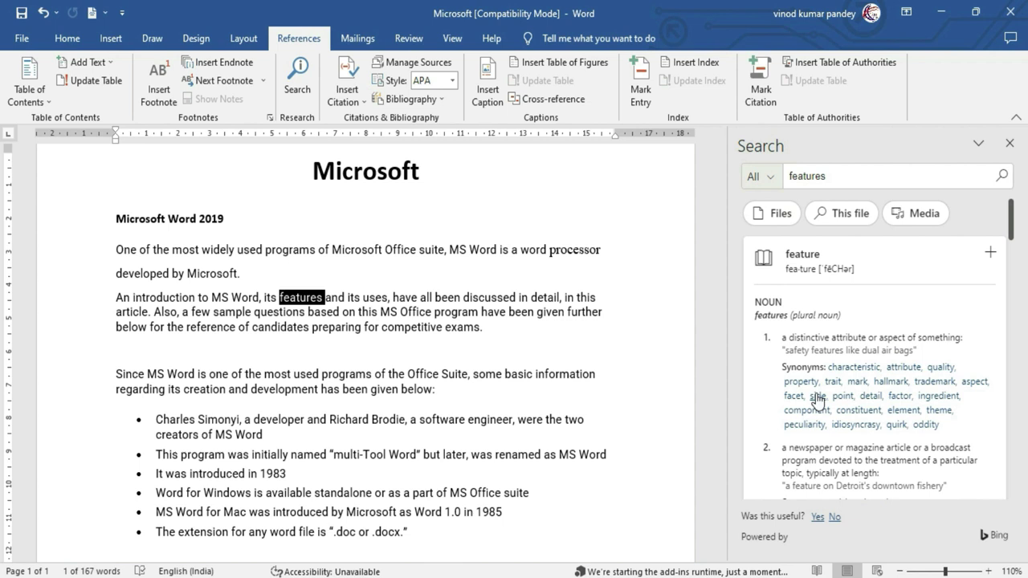
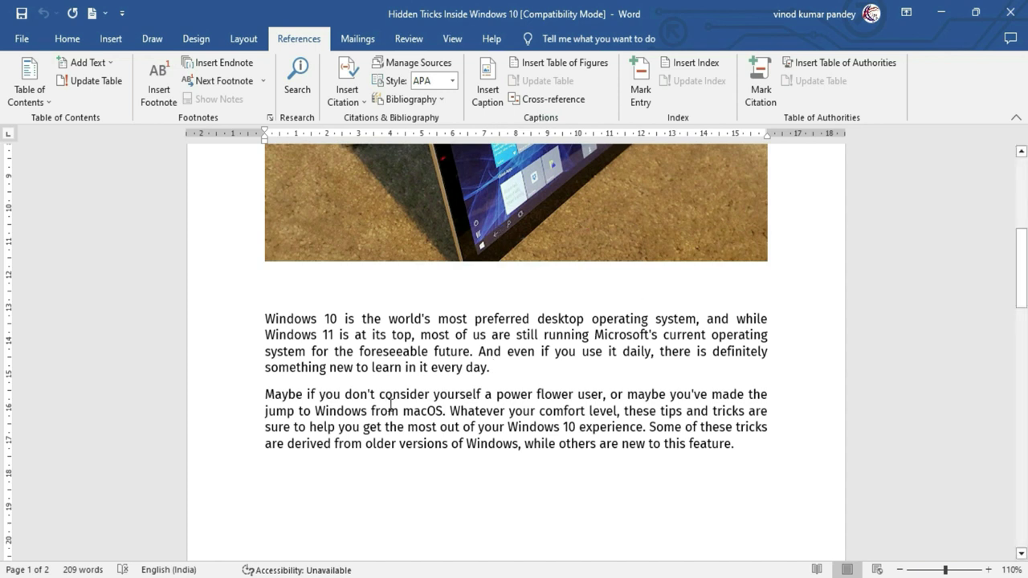
Place the cursor after 'day.' in the first paragraph and bring up Insert Citation.
drag(246, 314, 262, 365)
click(495, 394)
click(497, 369)
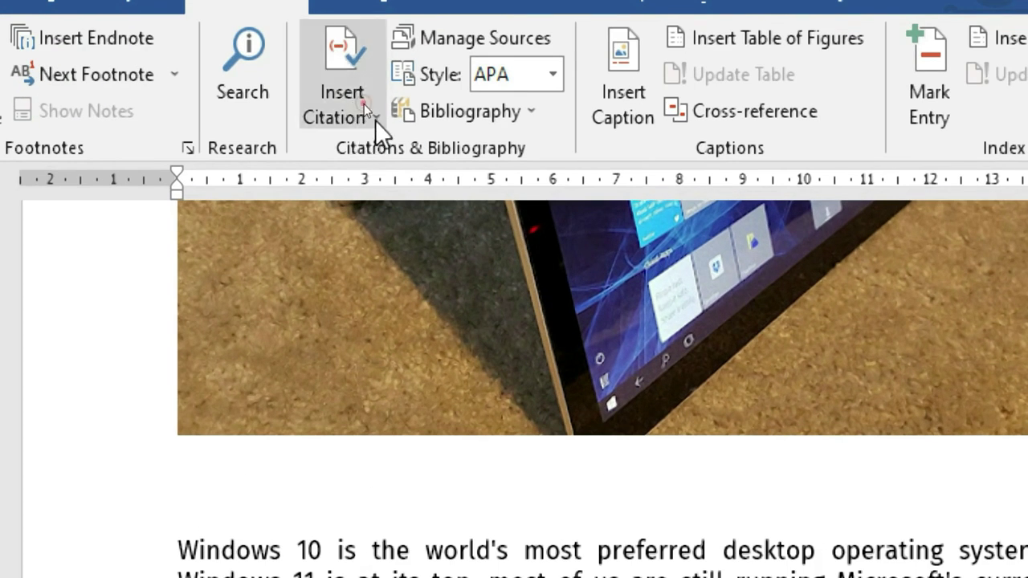
click(373, 118)
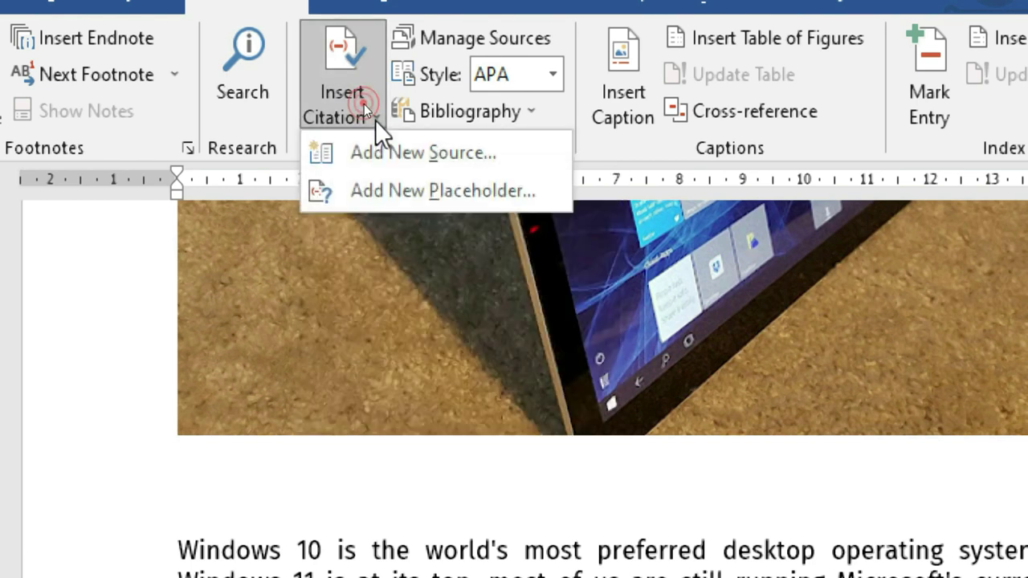
Start a new citation source and try Book as its source type.
click(472, 151)
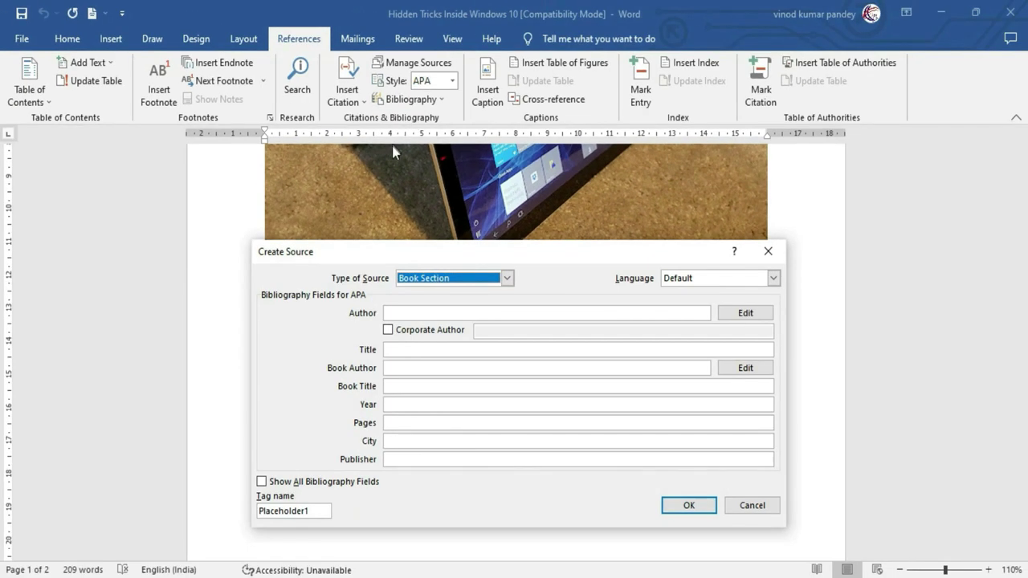
drag(424, 251, 428, 155)
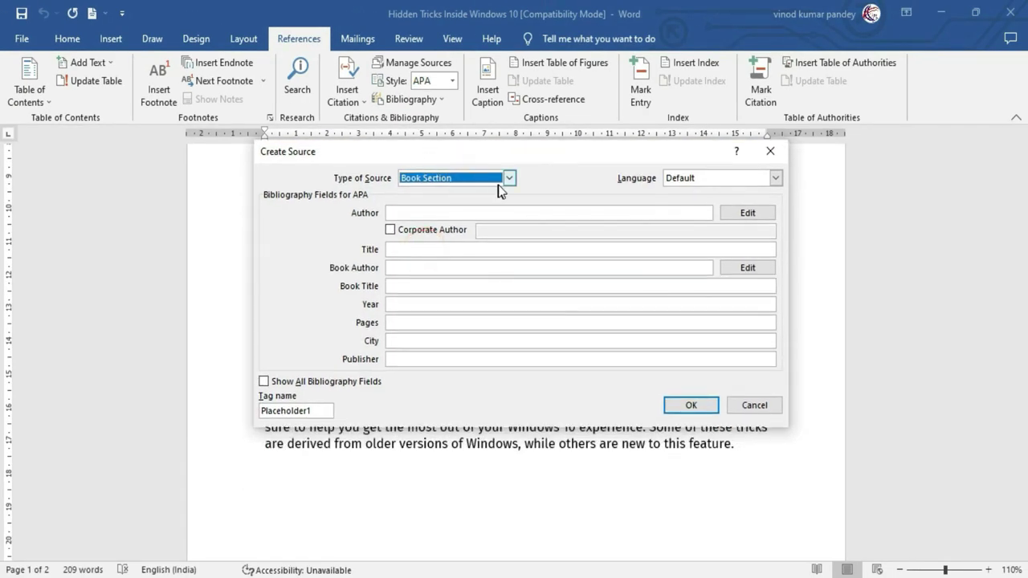
click(509, 178)
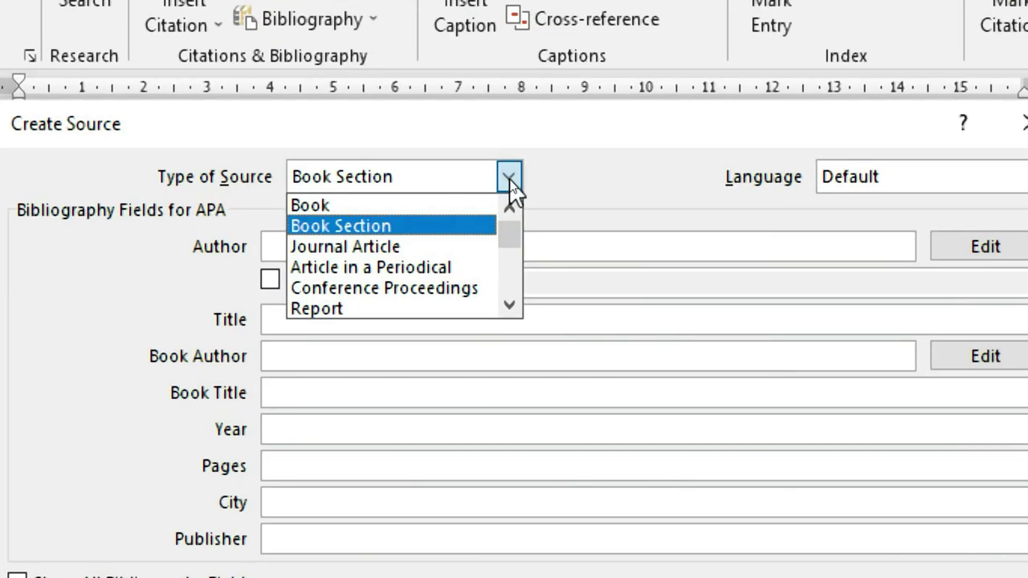
key(Up)
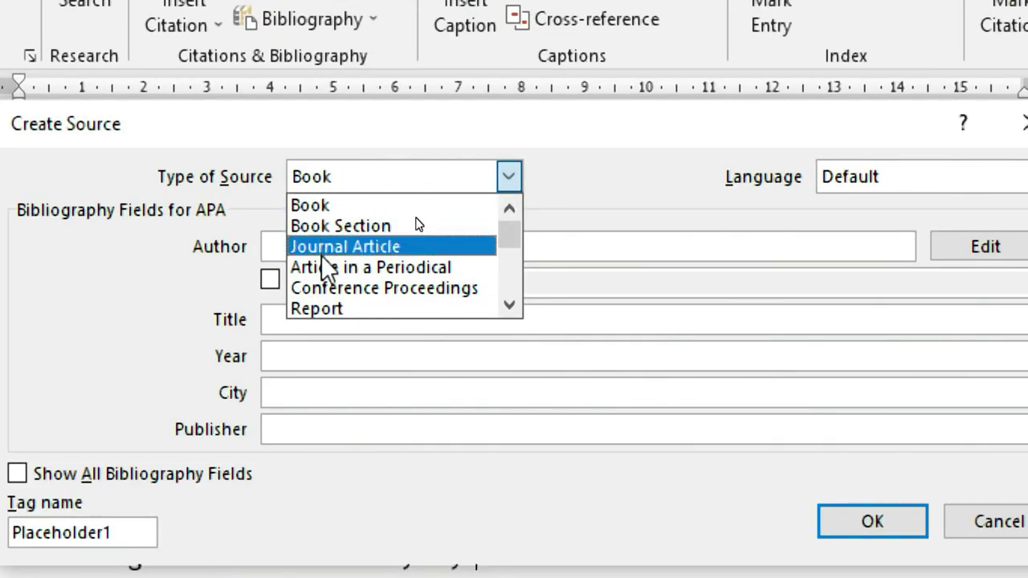
click(507, 303)
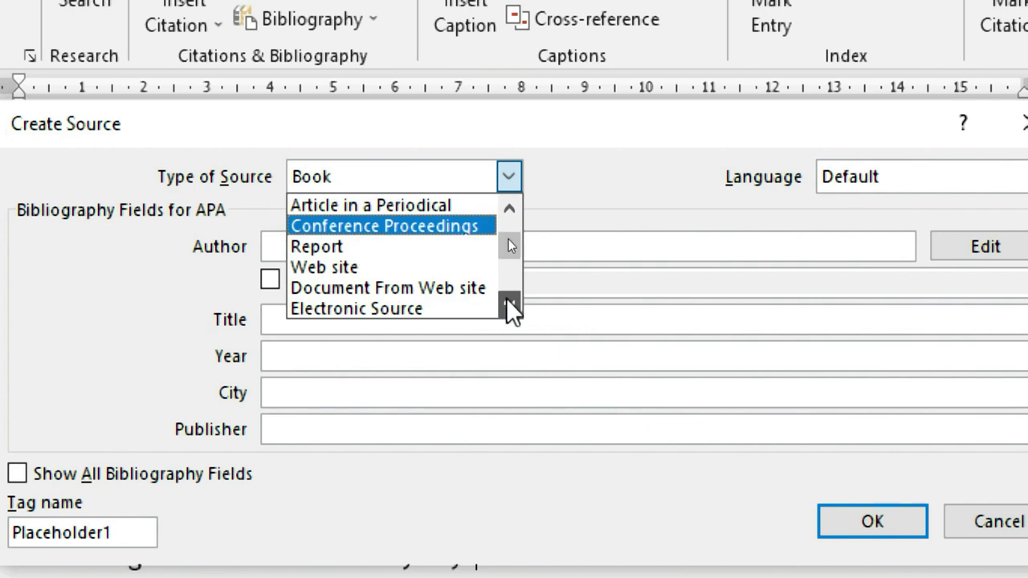
click(512, 234)
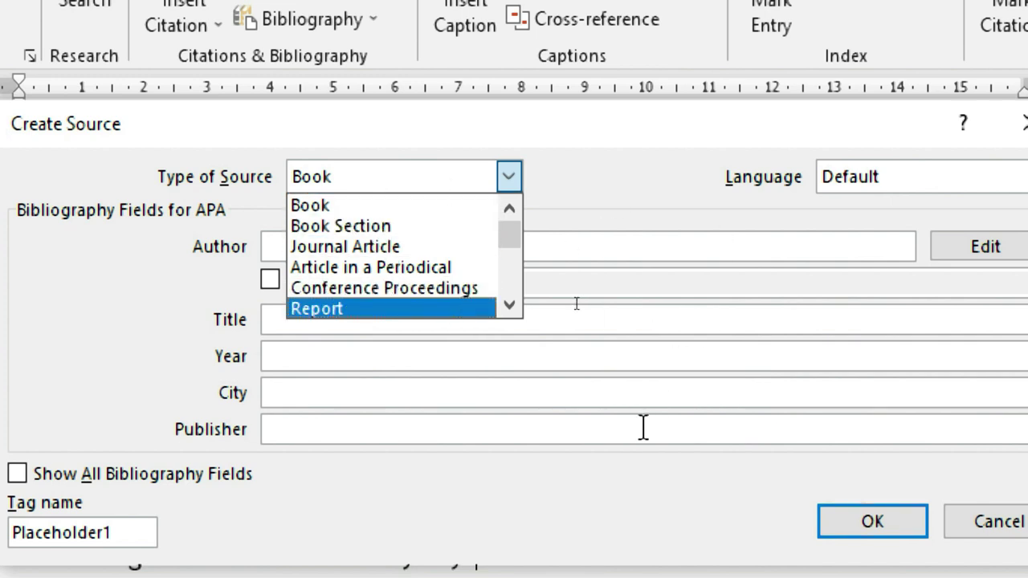
click(337, 200)
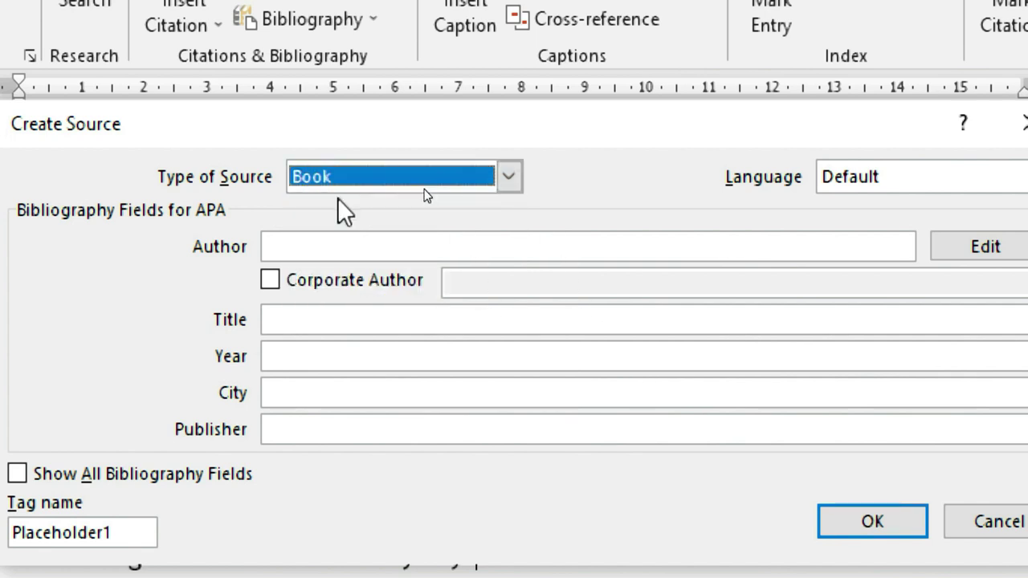
Step through the Book fields, then change the source type to Web site.
click(289, 247)
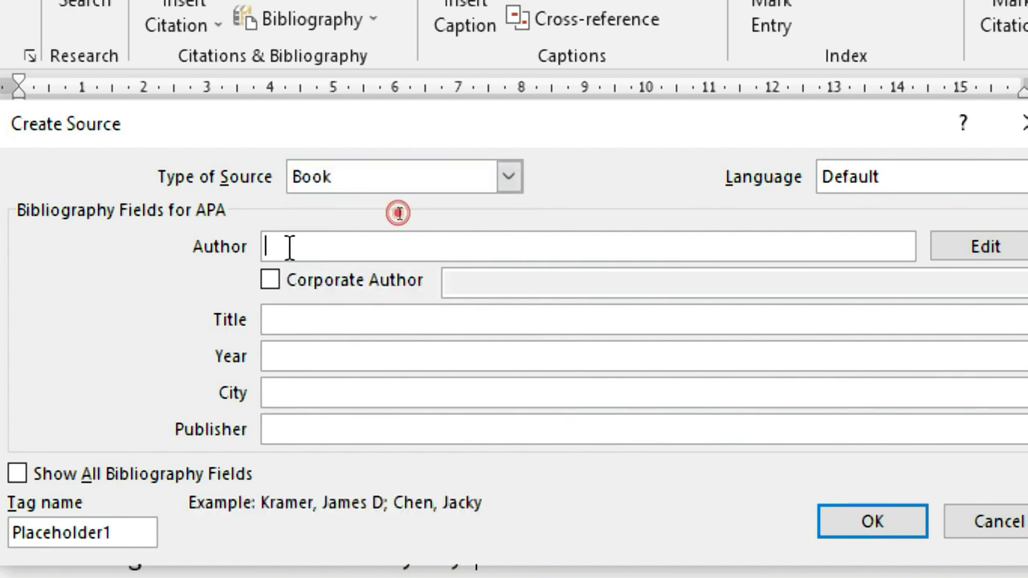
click(292, 313)
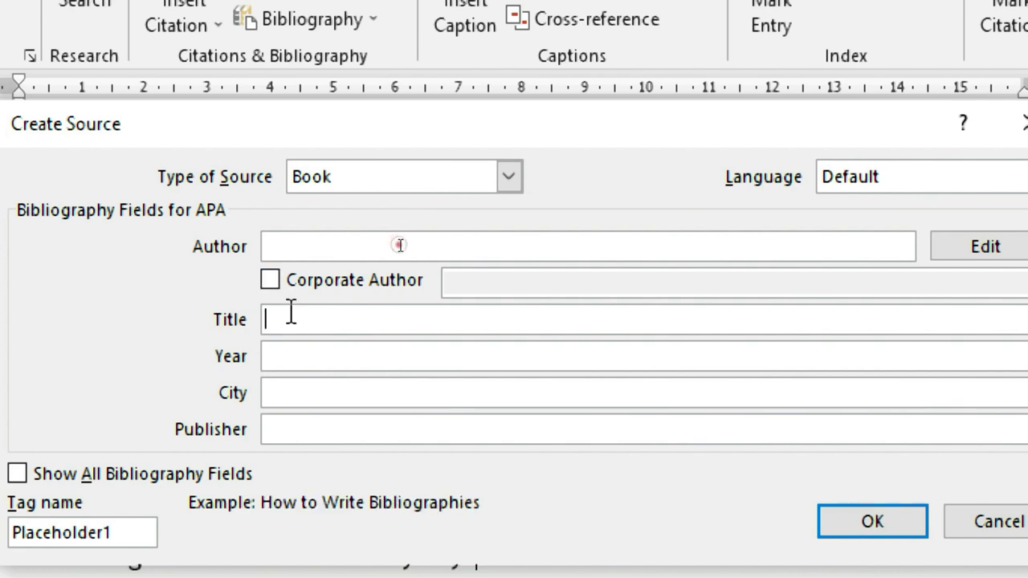
click(294, 356)
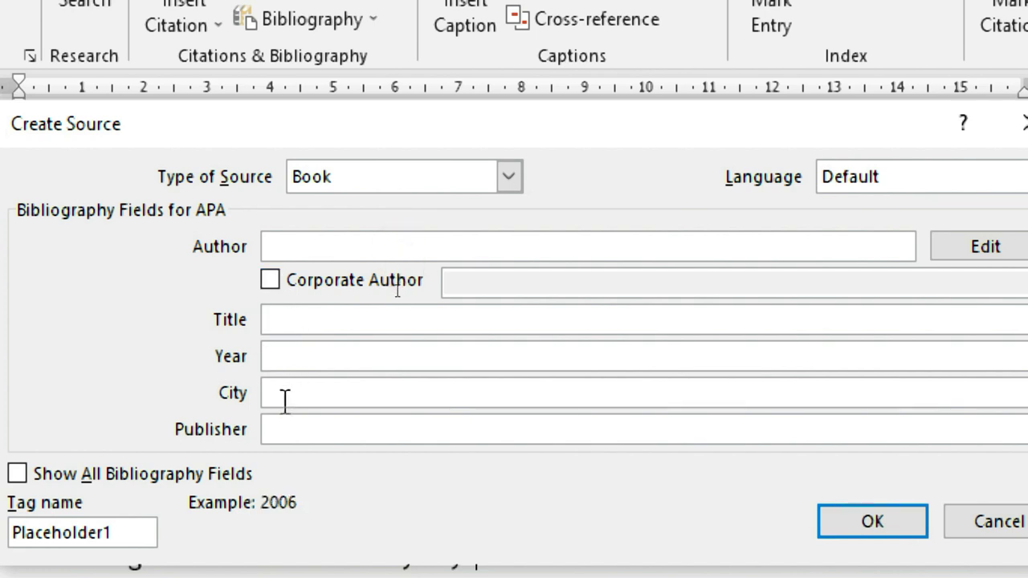
click(287, 394)
click(298, 431)
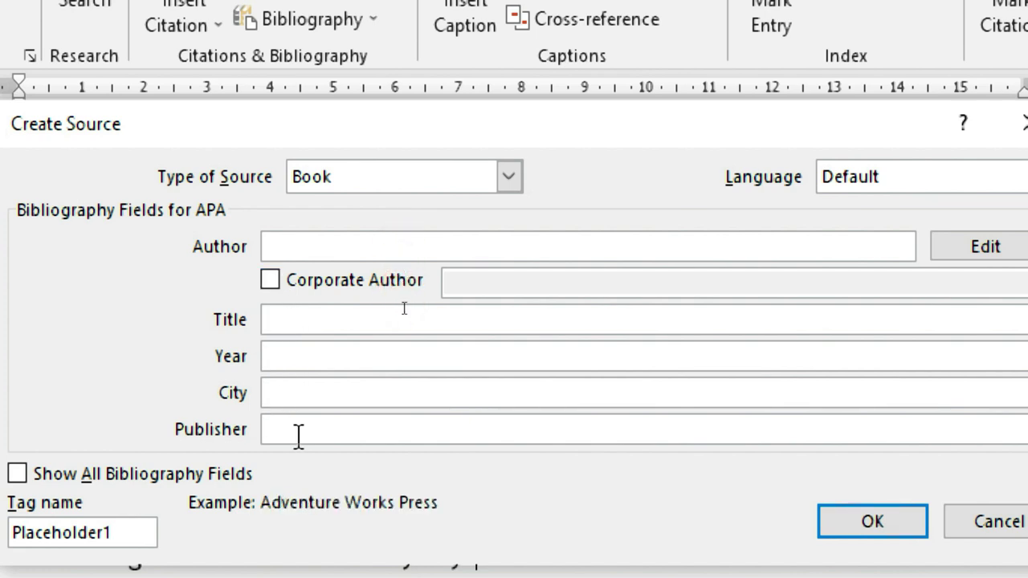
click(509, 176)
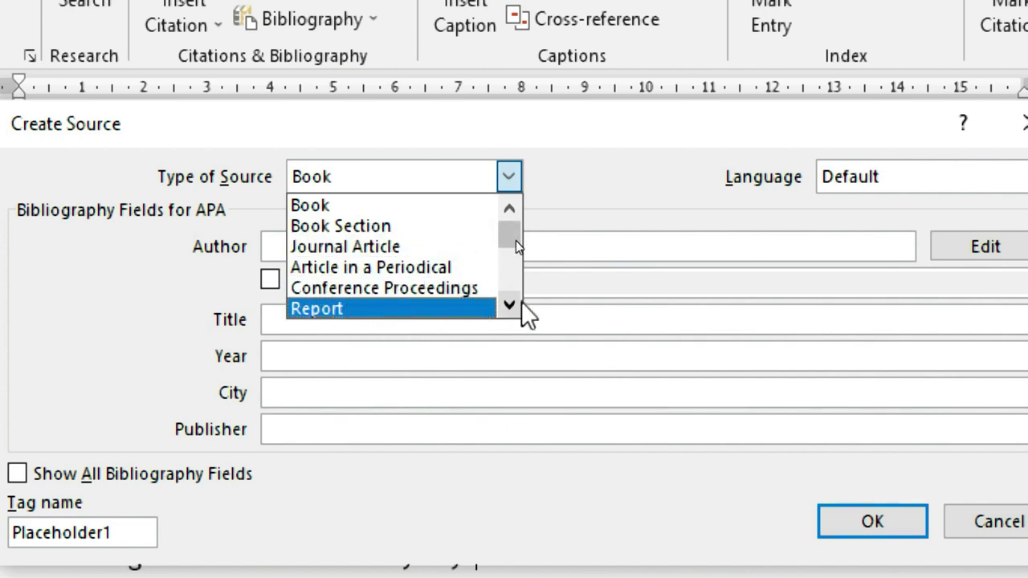
scroll(515, 240, down, 1)
scroll(514, 253, down, 1)
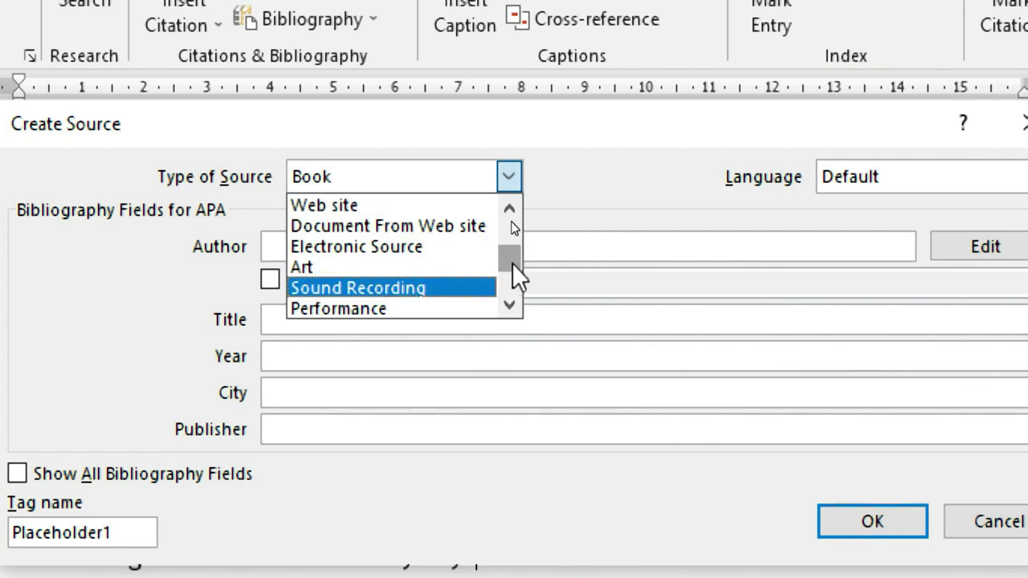
click(432, 200)
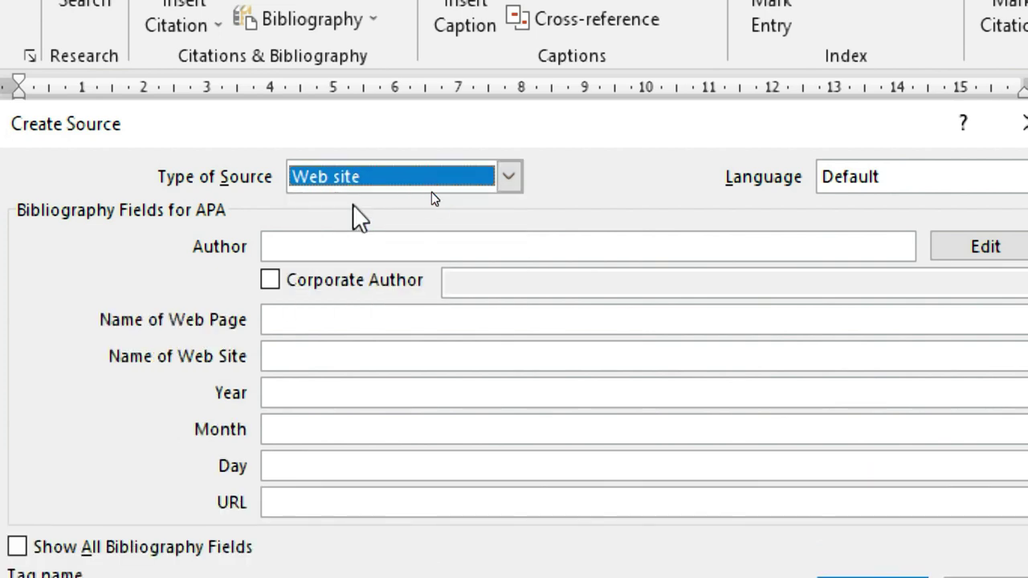
Enter the author's name in the web source's Author field.
click(298, 246)
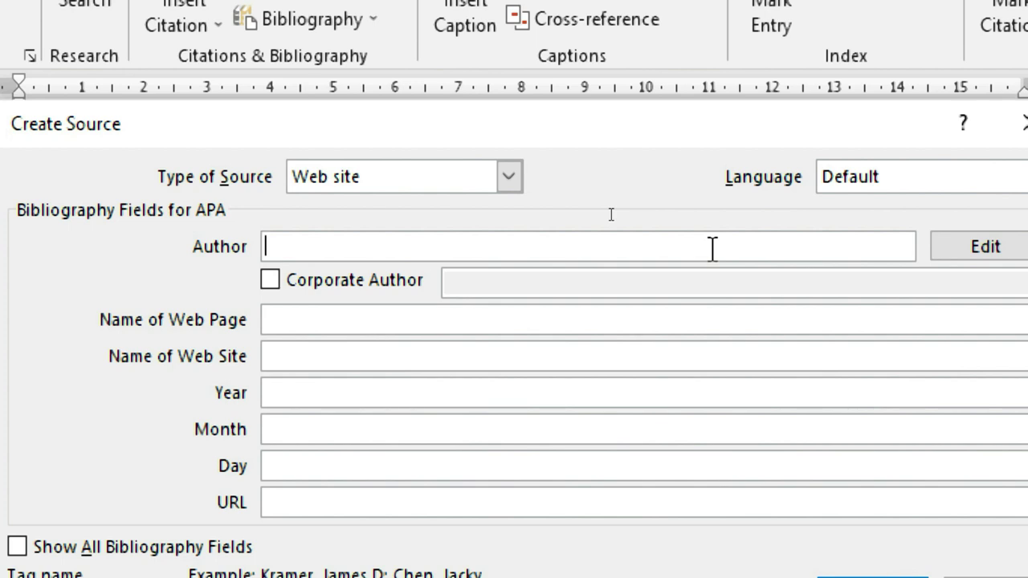
text(k)
key(BackSpace)
text(pandey vinod)
Select the heading 'Hidden Tricks Inside Windows 10' on the blog page in Chrome.
click(273, 320)
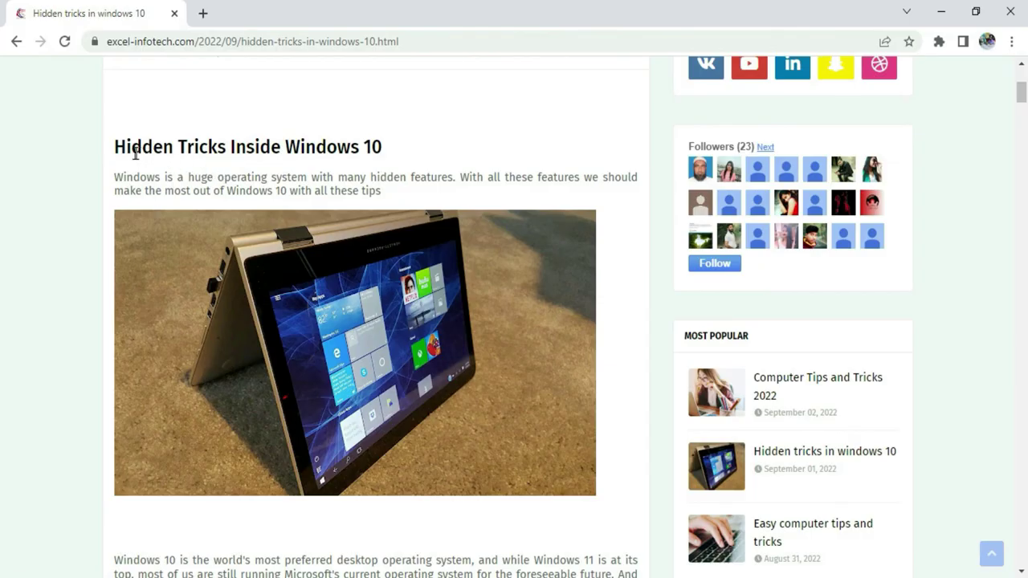
drag(109, 148, 384, 147)
key(ctrl+c)
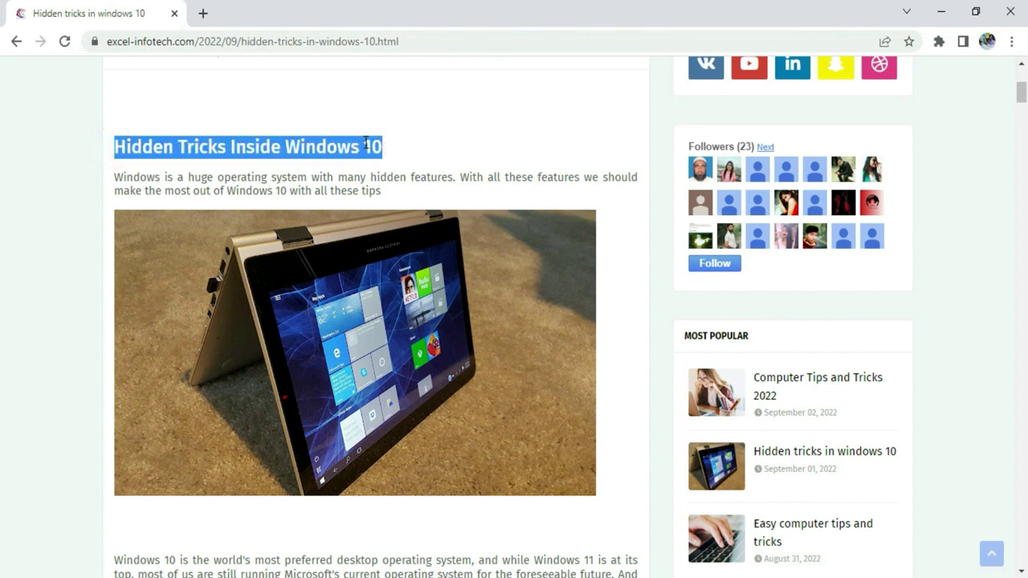
Paste 'Hidden Tricks Inside Windows 10' as the Name of Web Page.
key(alt+Tab)
click(391, 249)
key(ctrl+v)
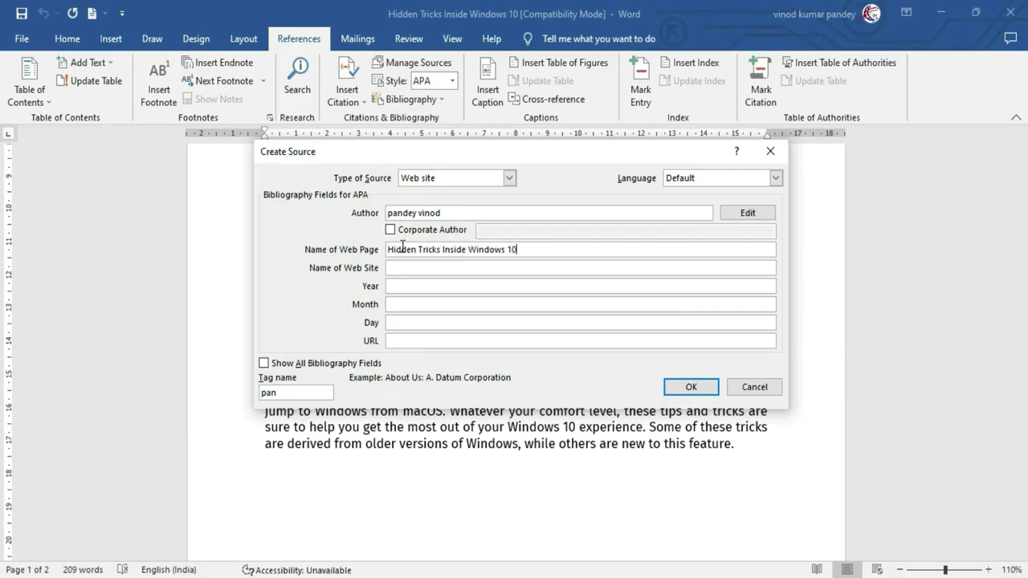
key(Tab)
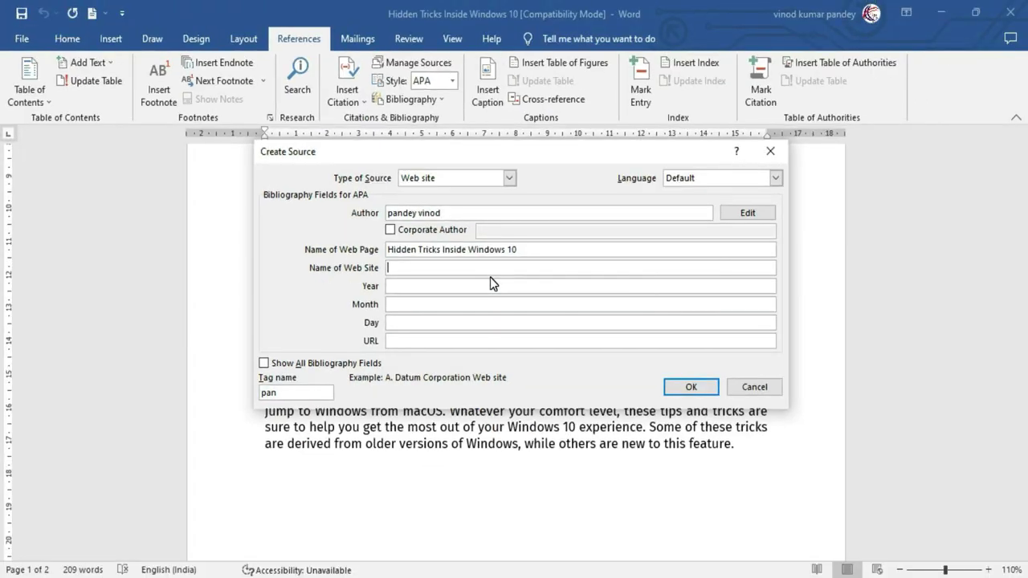
Paste the page's full address as Name of Web Site and enter year 2022.
key(alt+Tab)
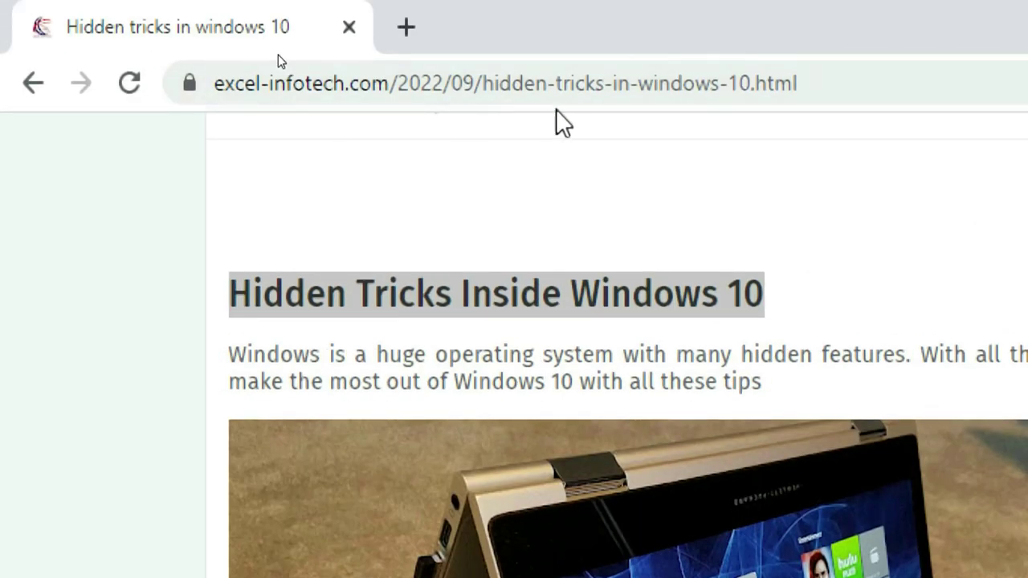
click(845, 83)
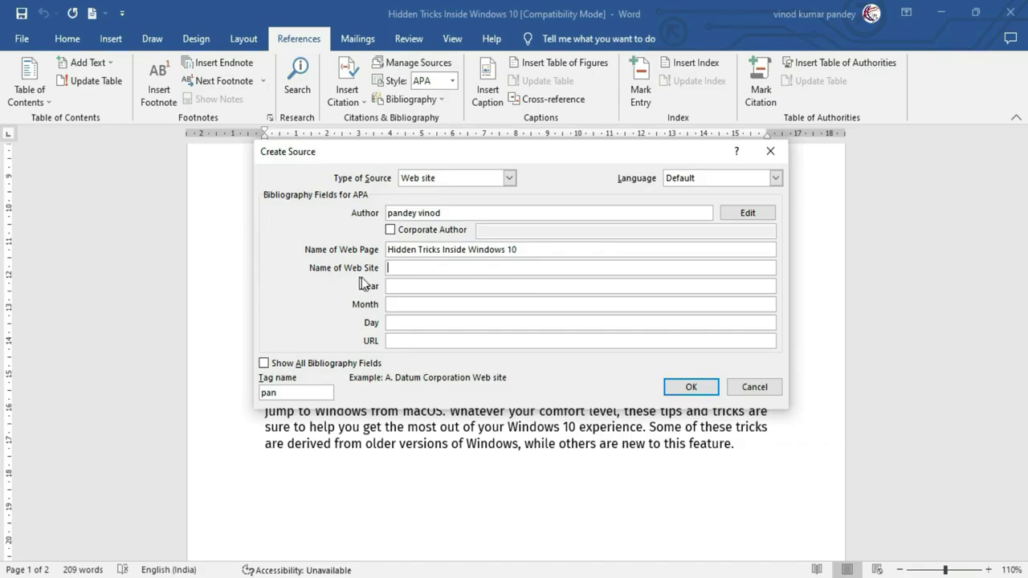
text(https://www.excel-infotech.com/2022/09/hidden-tricks-in-windows-10.html)
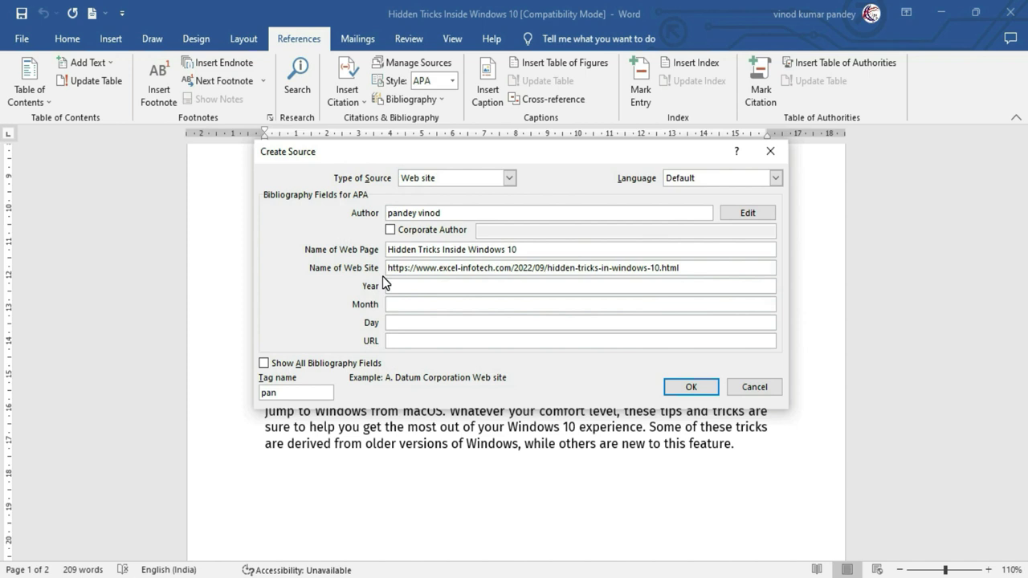
click(402, 285)
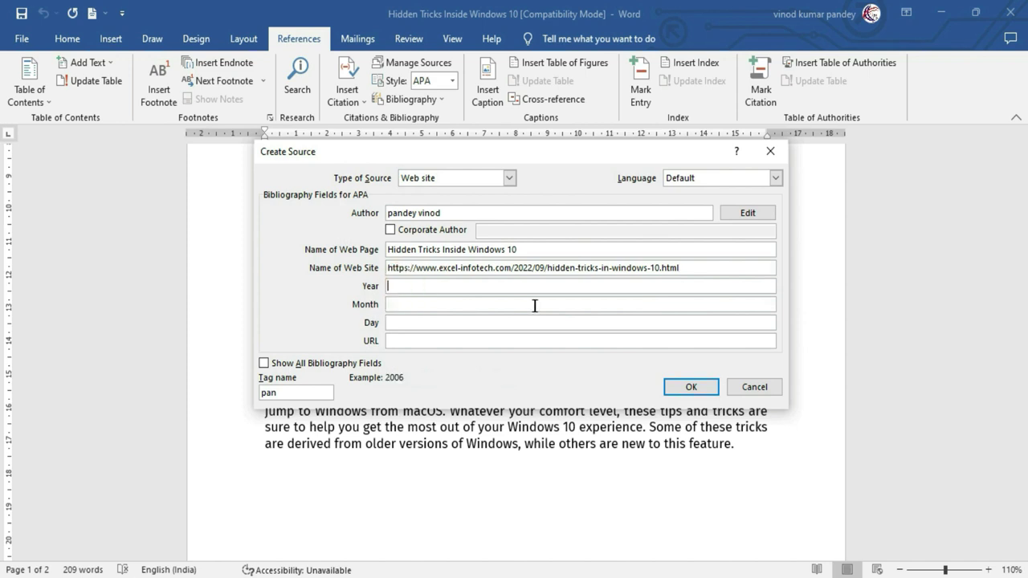
text(2022)
click(416, 305)
click(401, 319)
click(393, 340)
Copy the site's home address from Chrome and paste it into the URL field.
key(alt+Tab)
click(259, 57)
click(254, 45)
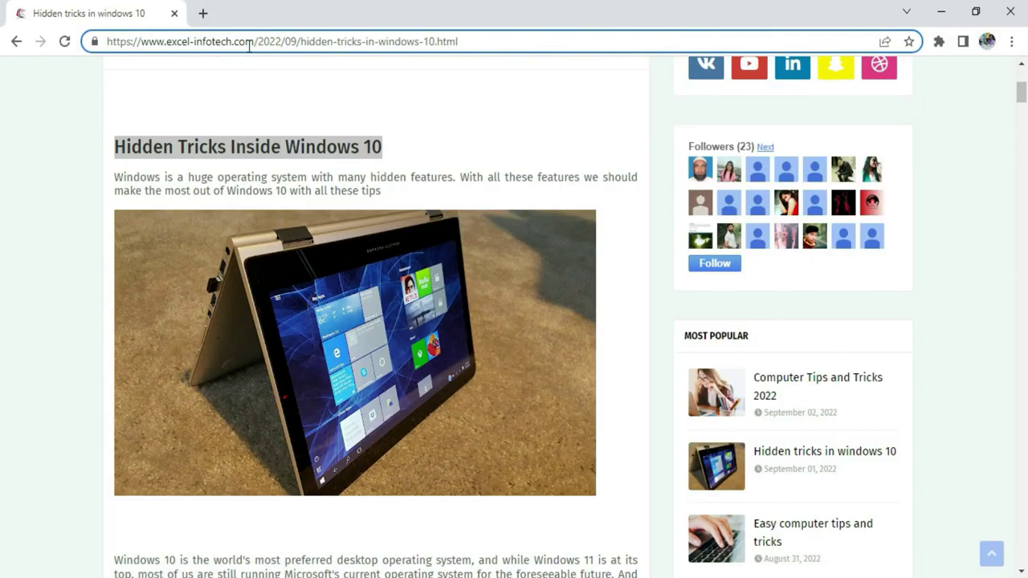
drag(253, 45, 100, 42)
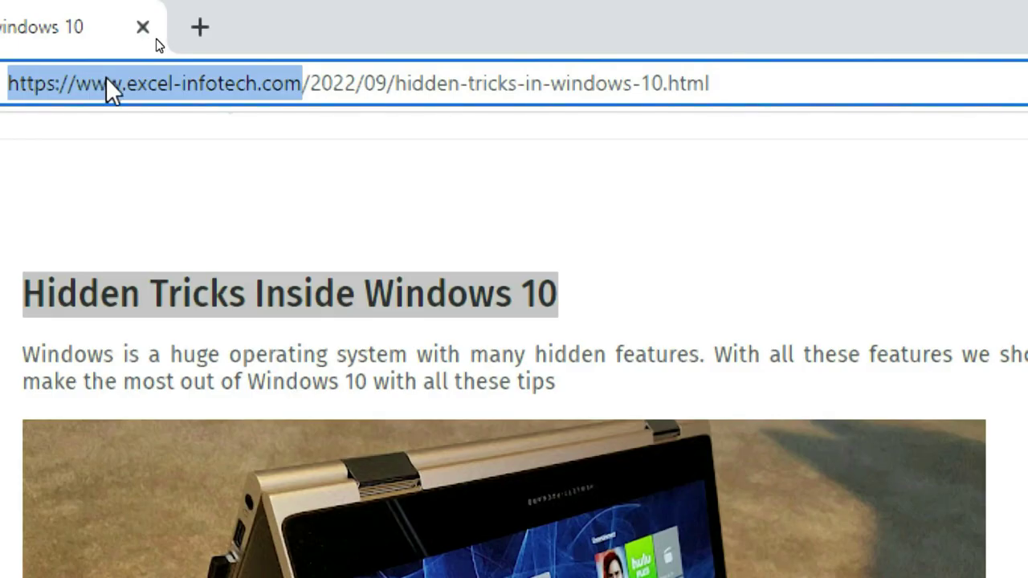
text(https://www.excel-infotech.com/)
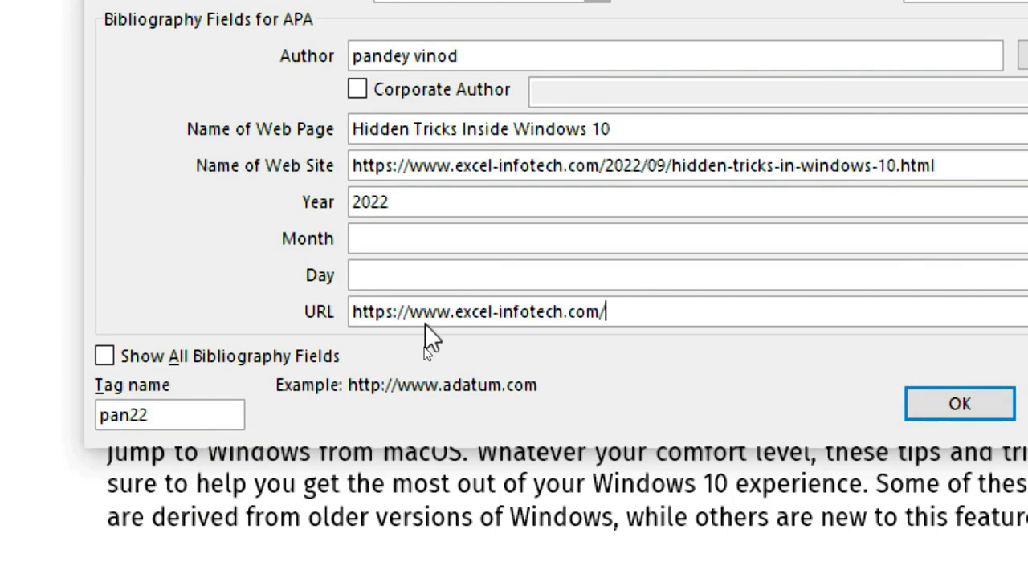
key(BackSpace)
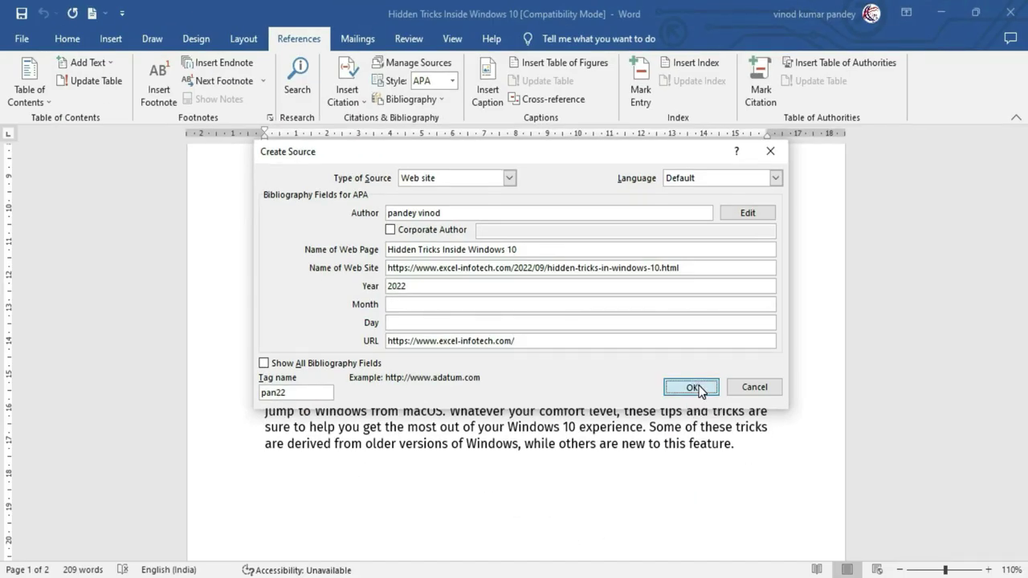
Insert the web citation in the first paragraph, then place the cursor after the second paragraph.
click(692, 388)
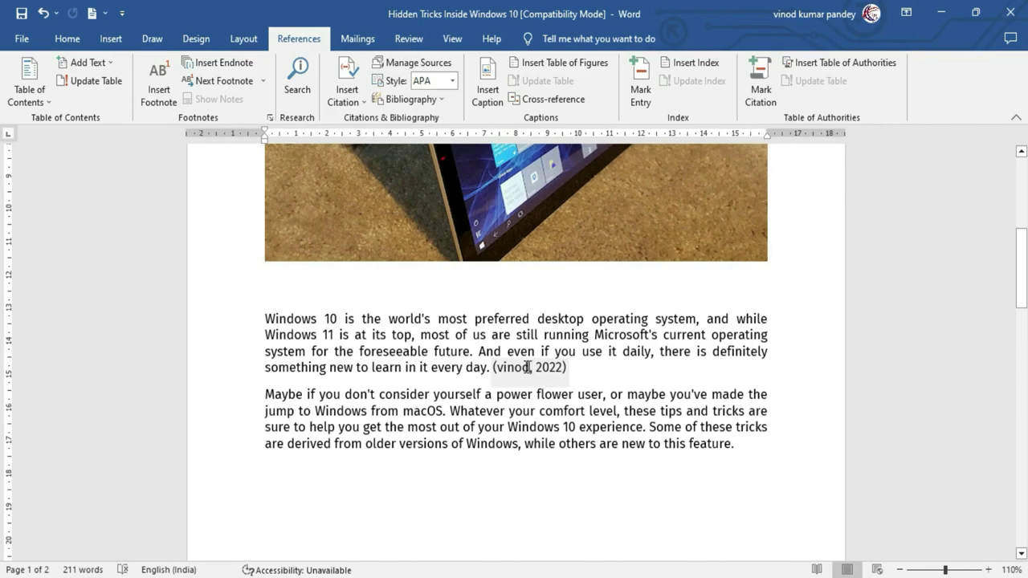
click(735, 443)
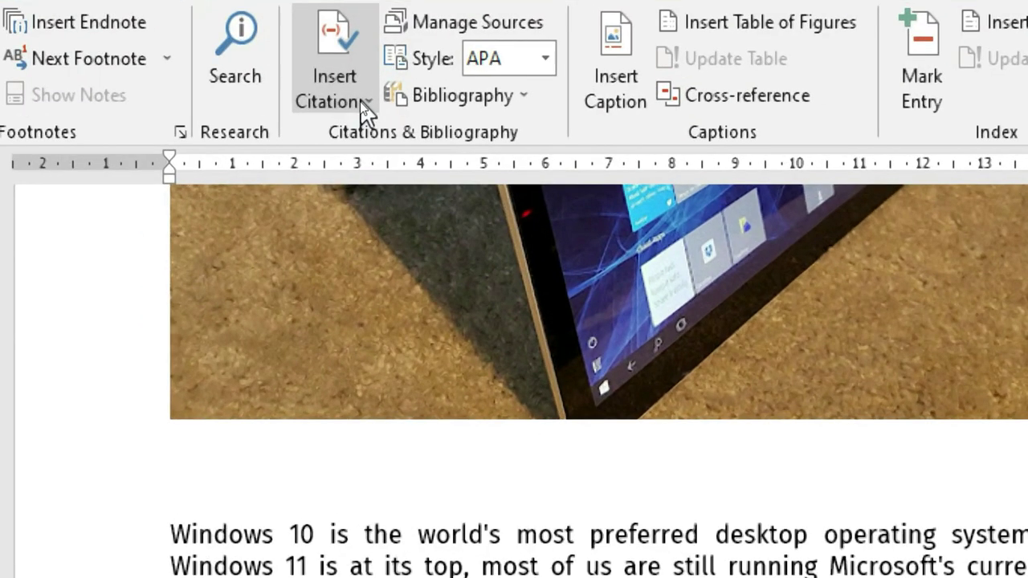
Start a new citation source and set its type to Book.
click(360, 101)
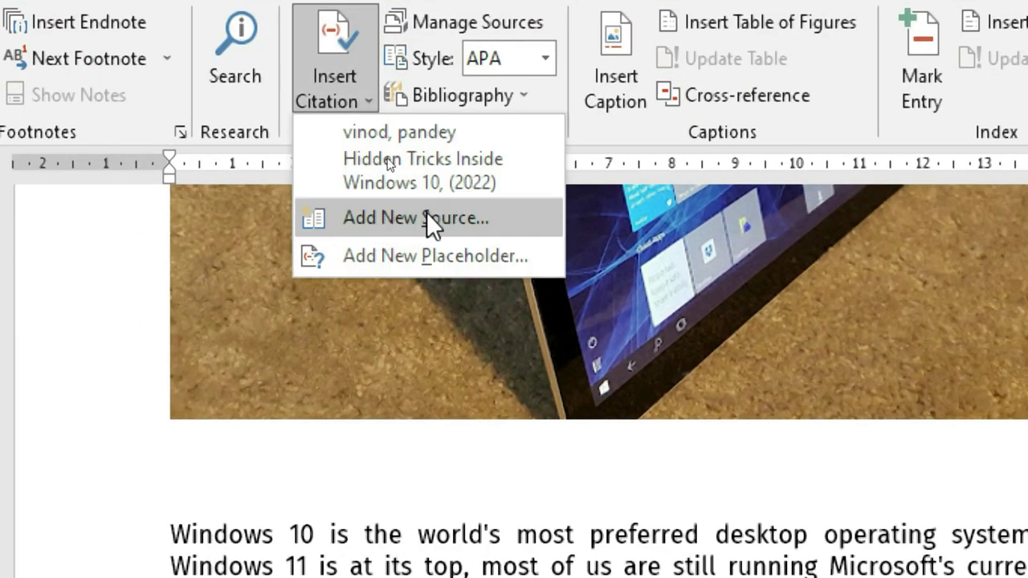
click(403, 213)
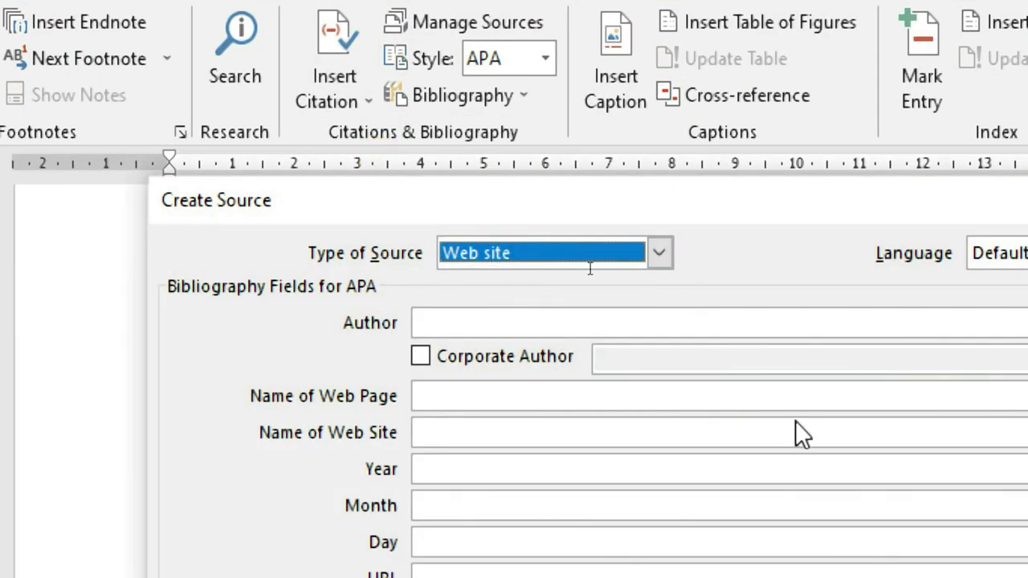
click(659, 253)
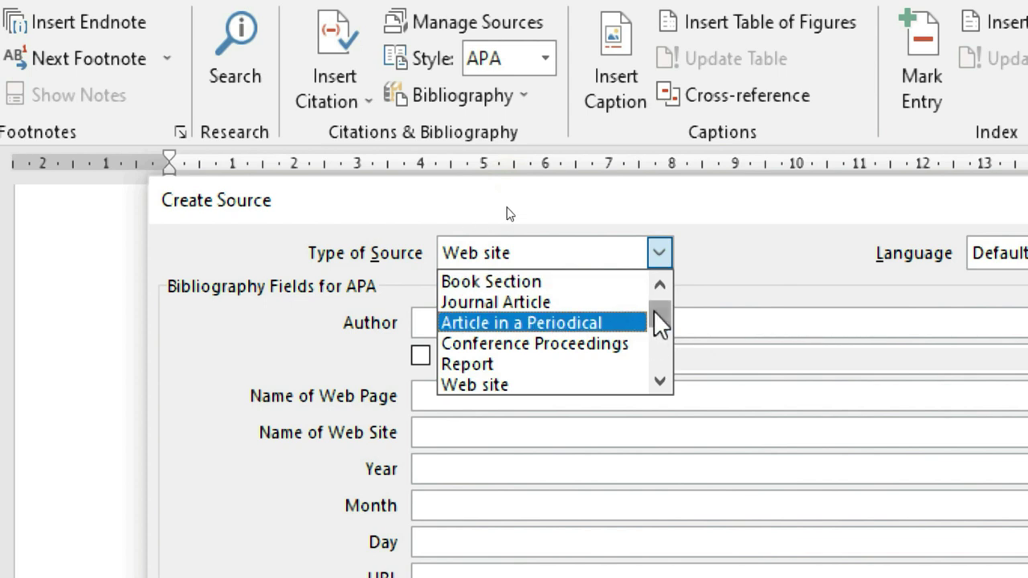
scroll(608, 281, up, 1)
click(497, 282)
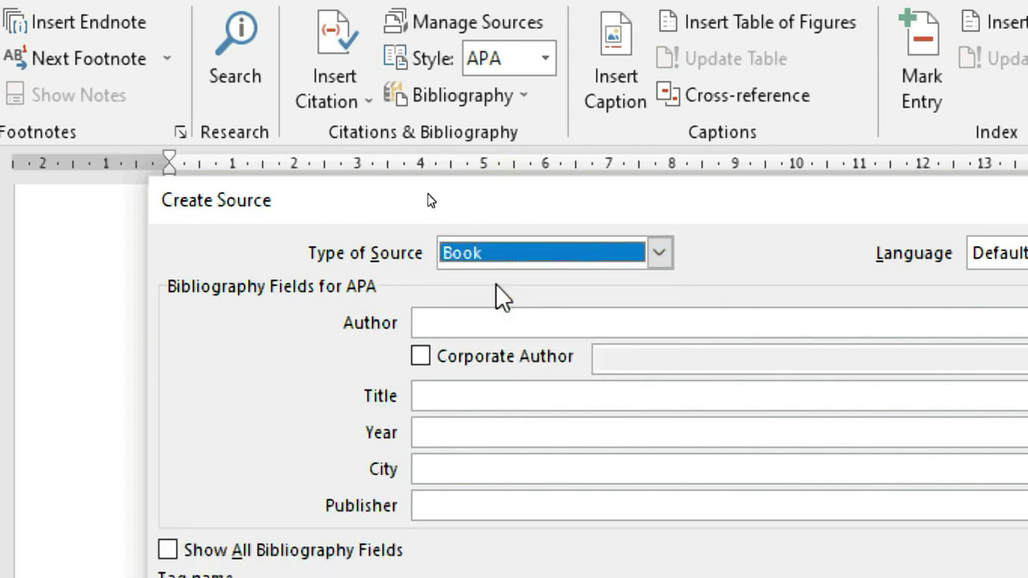
Enter the author, title 'Excel Infotech', 2022, New Delhi, publisher 'Abc Pvt.Ltd', and insert the citation.
click(516, 324)
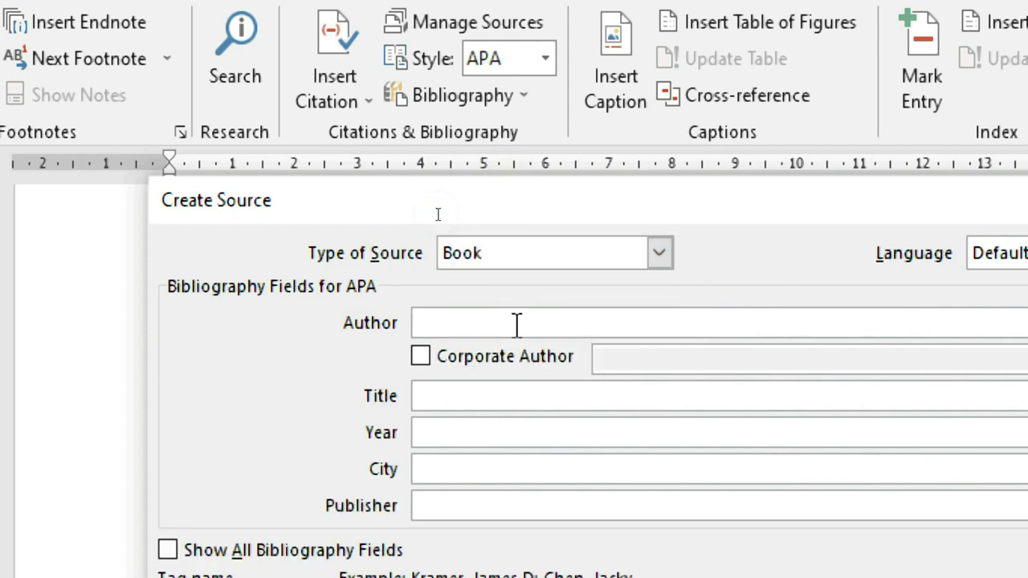
text(Kumar Vinod)
click(482, 398)
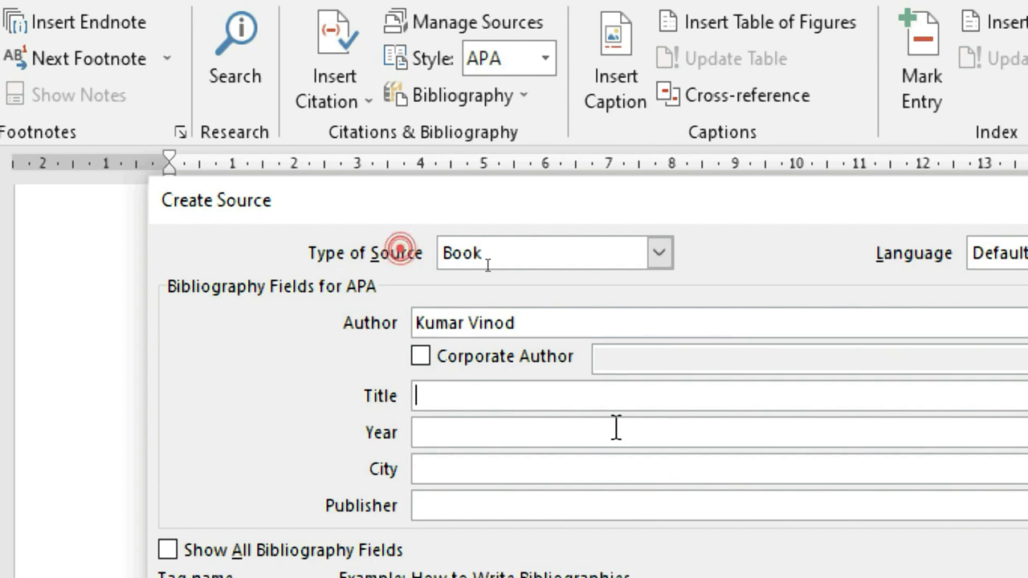
text(Excel Infotech)
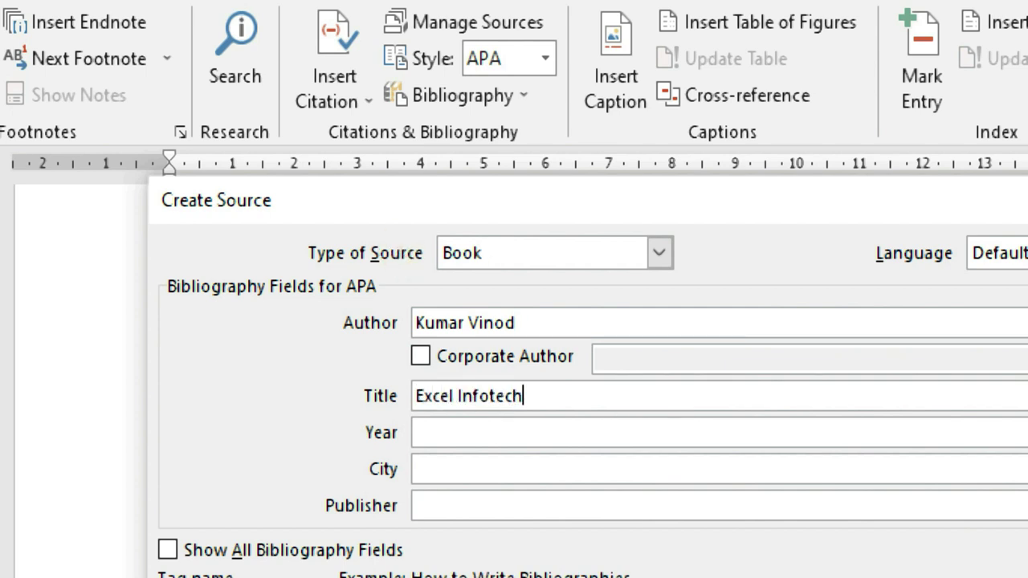
click(425, 432)
text(2022)
click(436, 474)
text(New De)
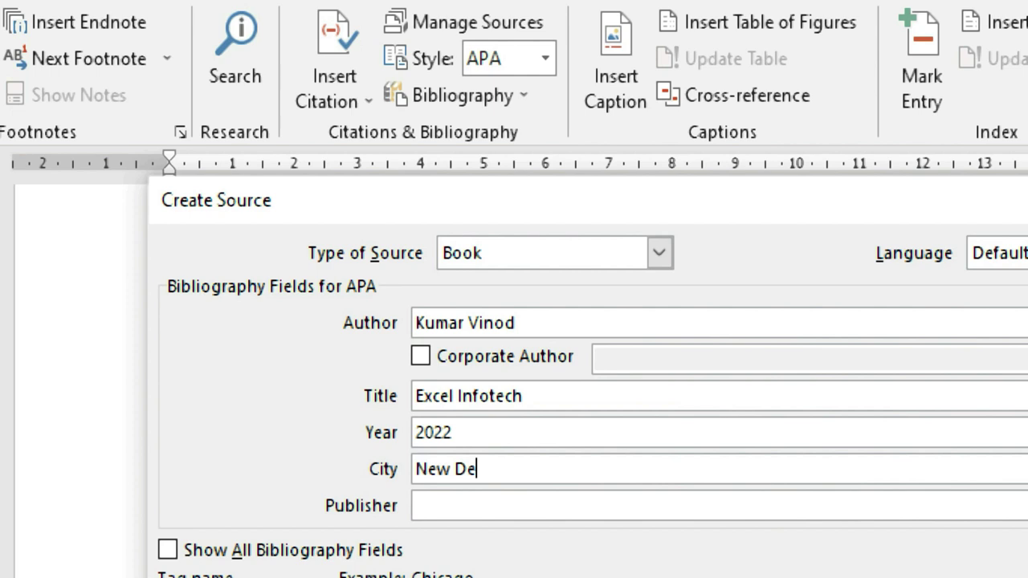
text(lhi)
click(436, 506)
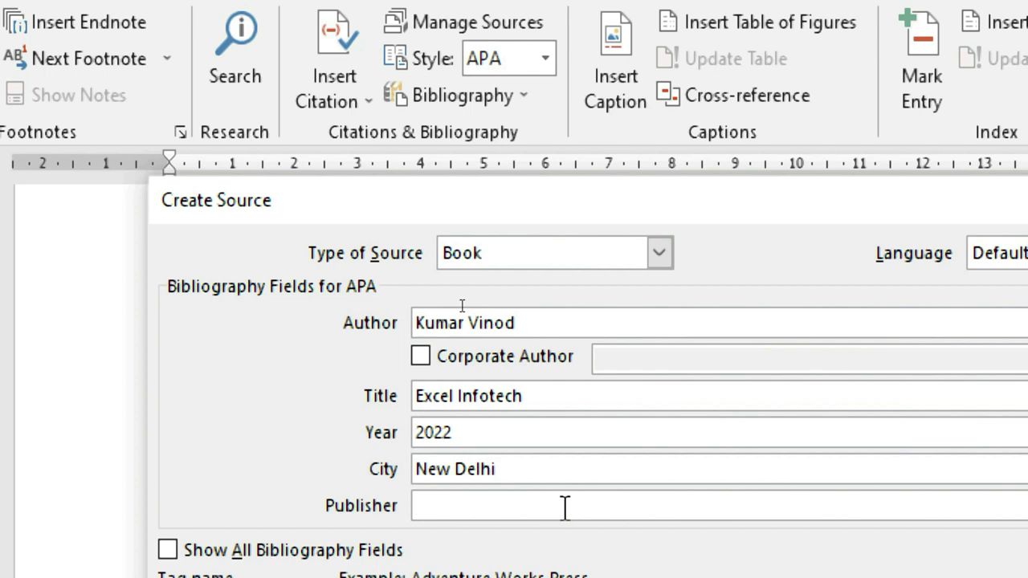
text(Abc)
text( Pvt.Ltd)
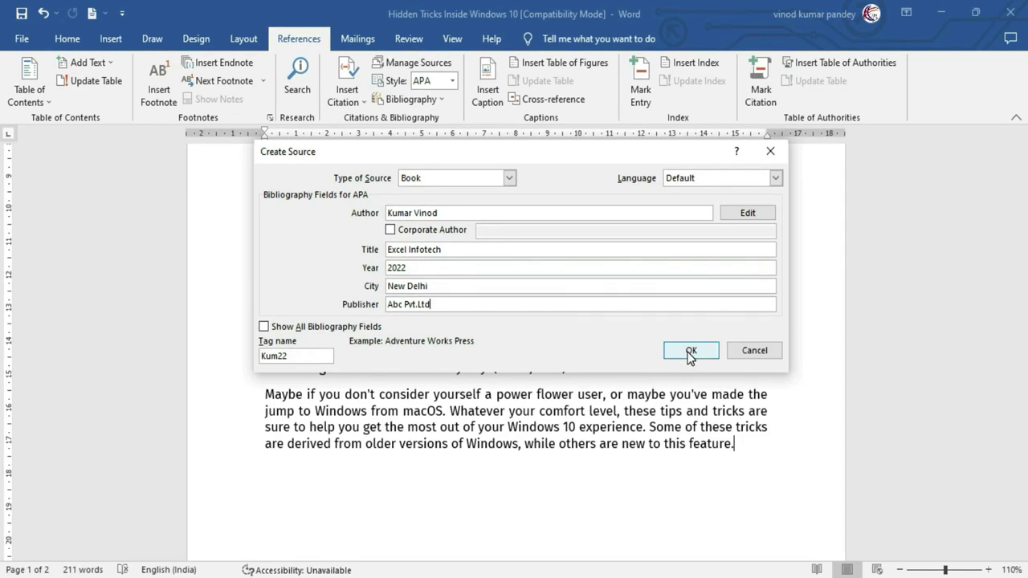
click(689, 352)
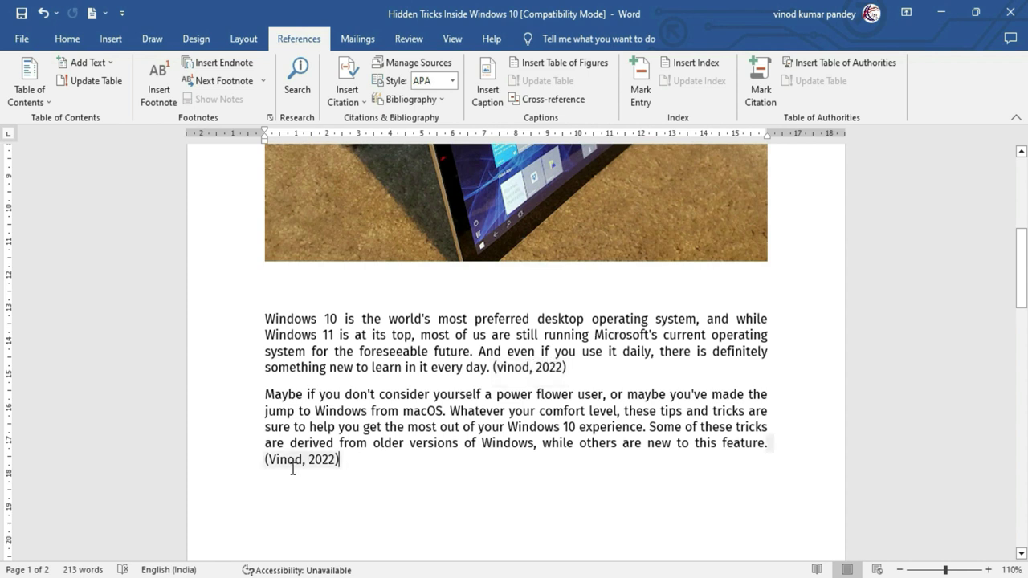
Insert the built-in Bibliography on a new line below the document text.
key(ctrl+z)
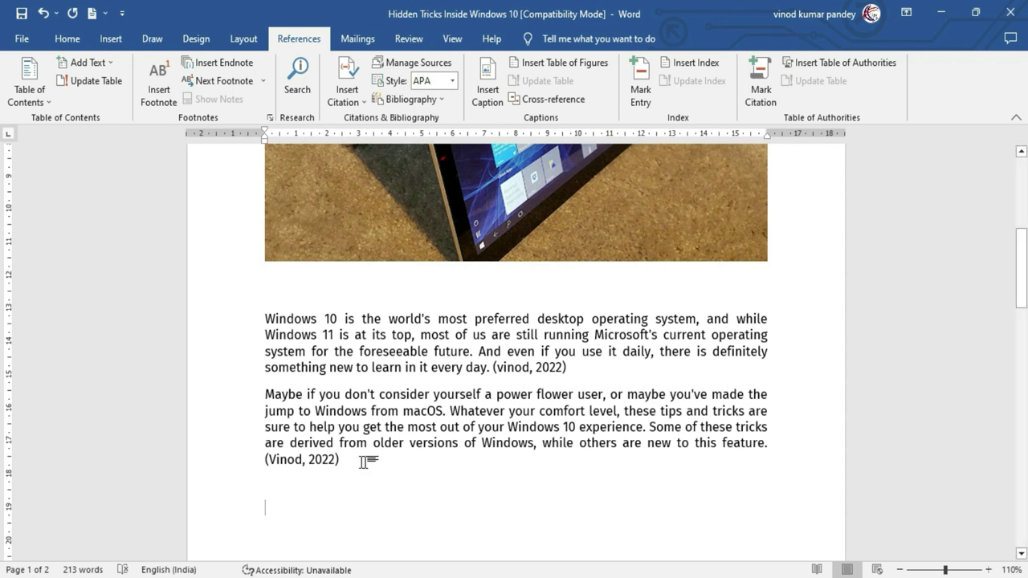
scroll(293, 464, down, 2)
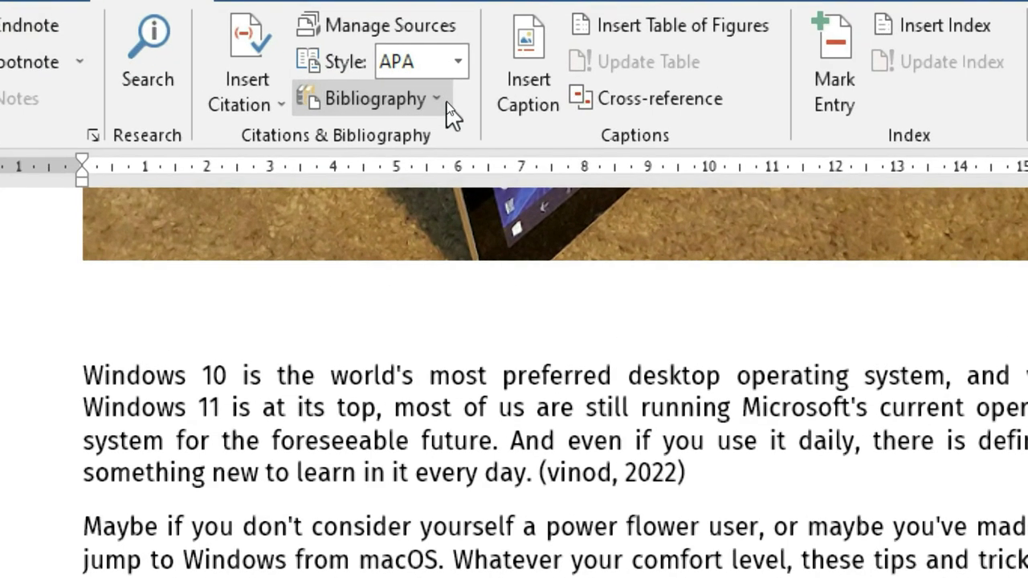
click(446, 103)
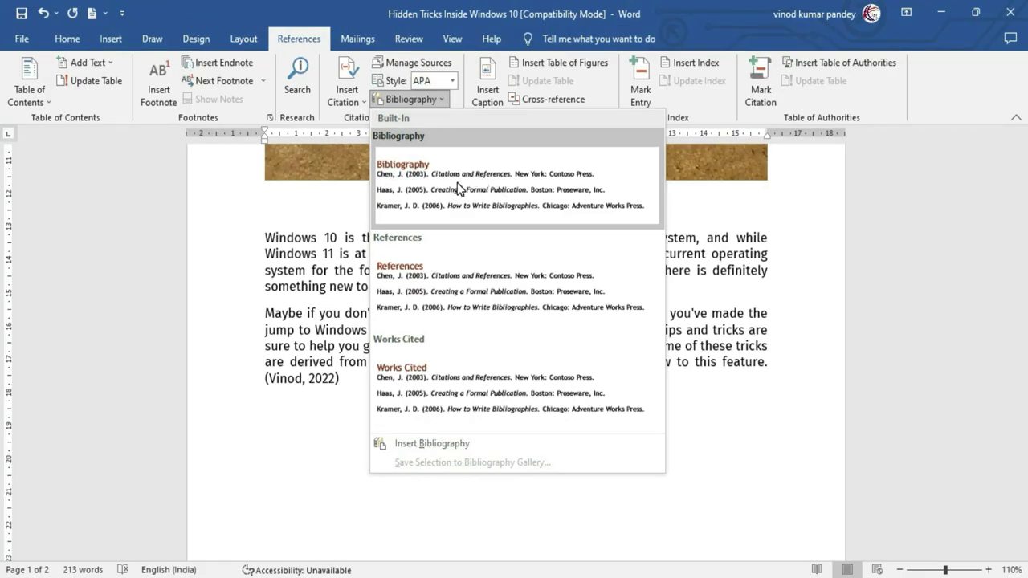
click(457, 182)
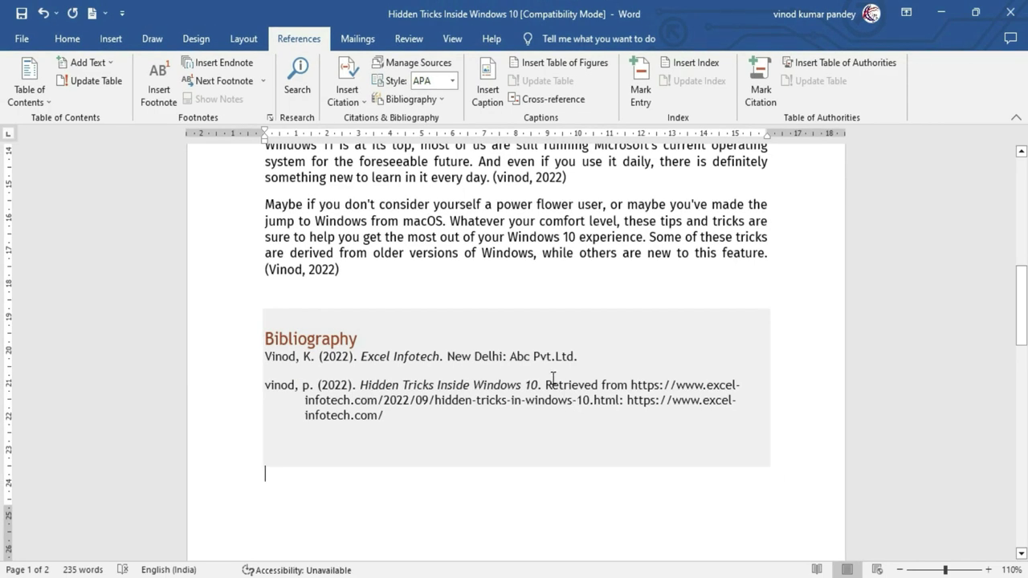
click(266, 474)
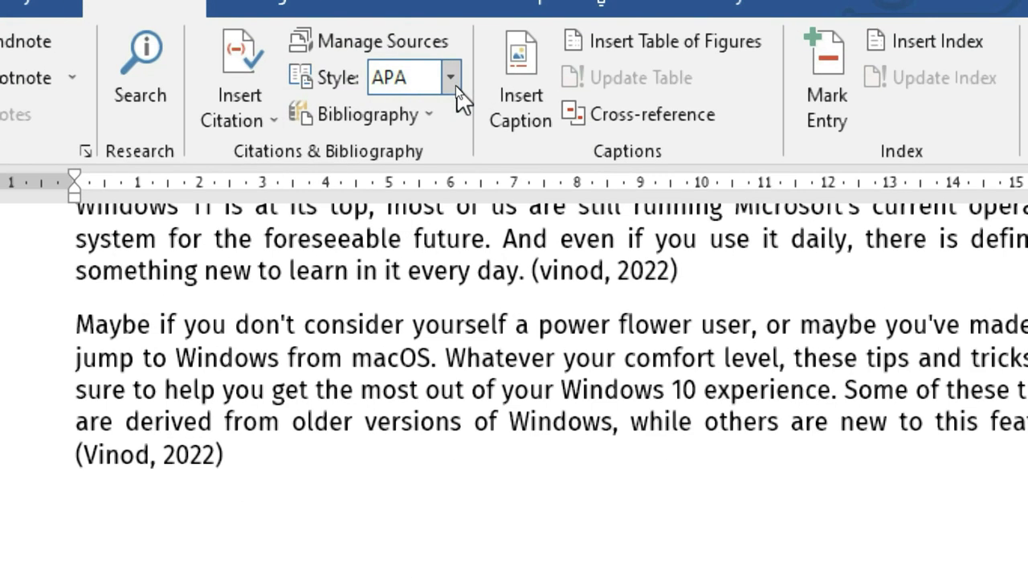
Change the citation and bibliography style to GOST - Title Sort.
click(454, 85)
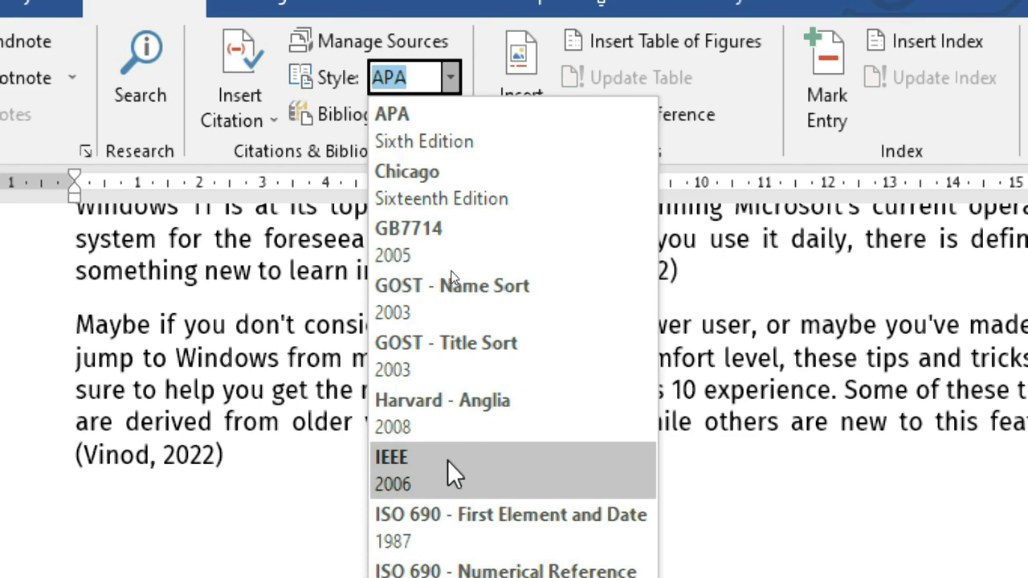
click(464, 347)
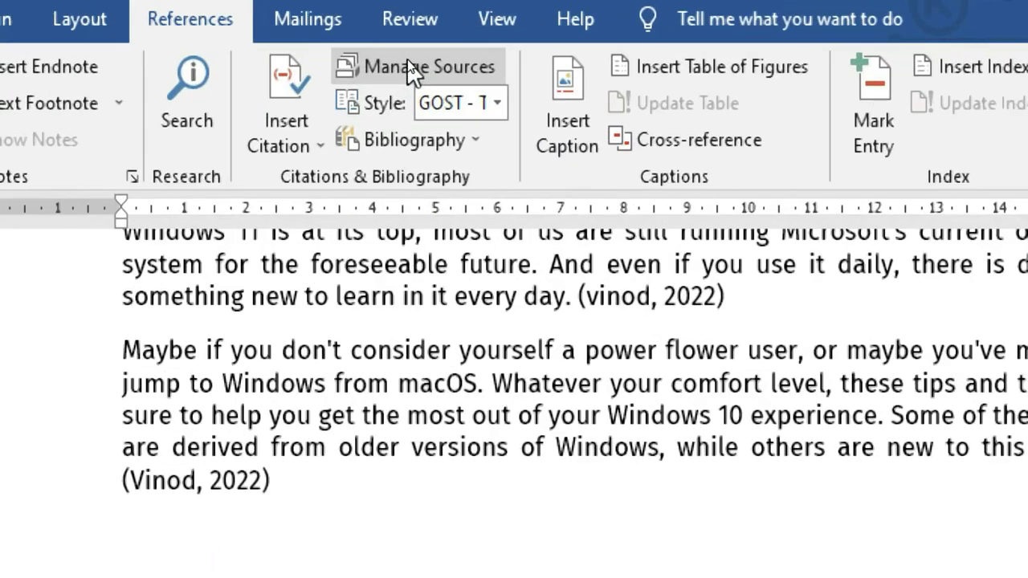
In Source Manager, preview the sources and inspect the Excel Infotech book's details without saving.
click(423, 64)
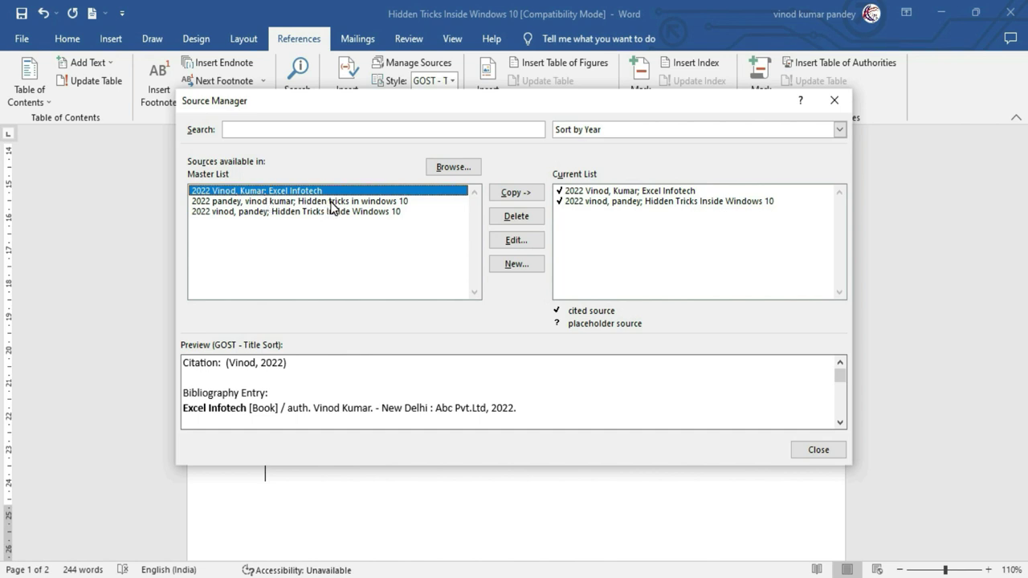
click(214, 202)
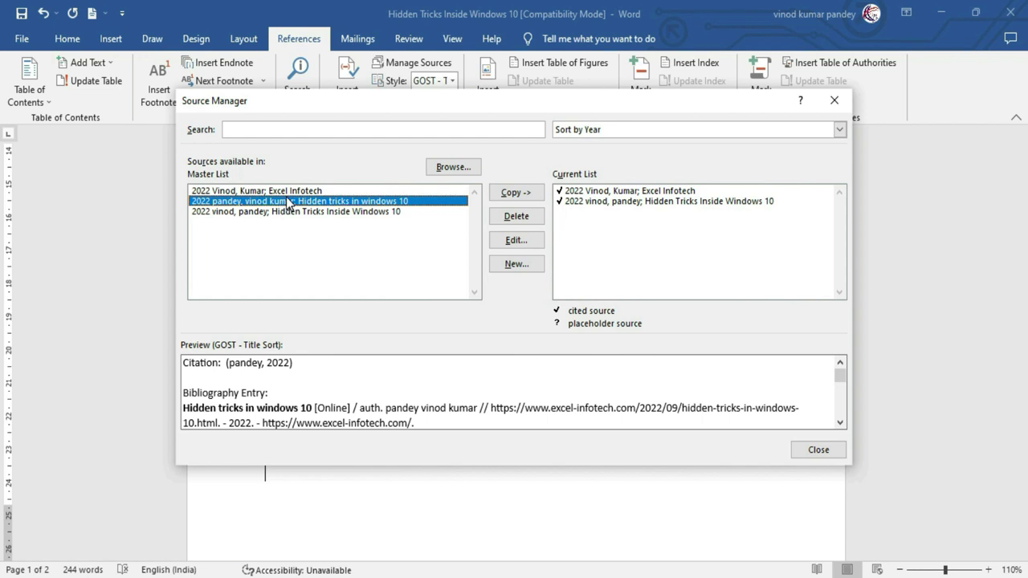
click(289, 191)
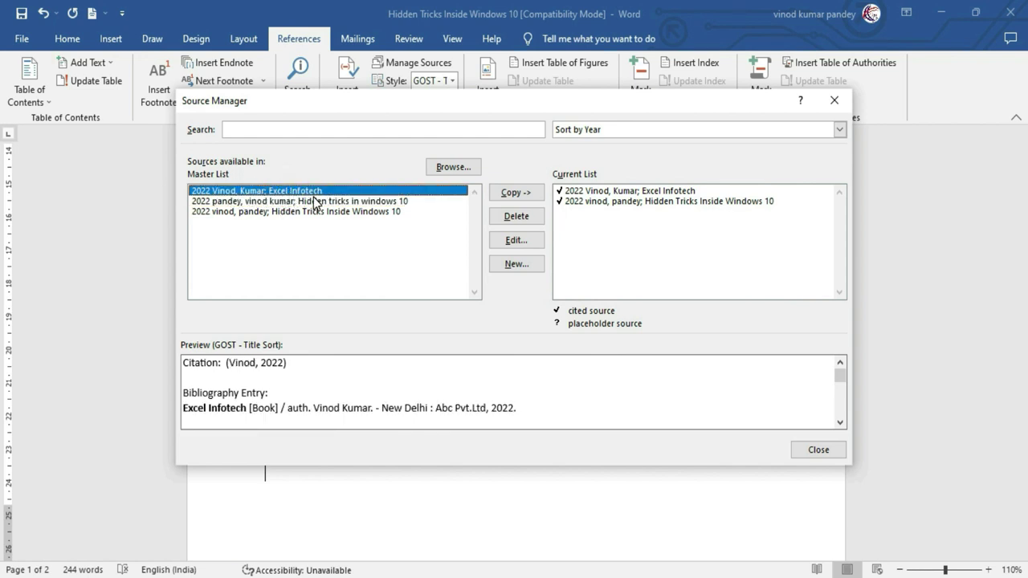
click(516, 241)
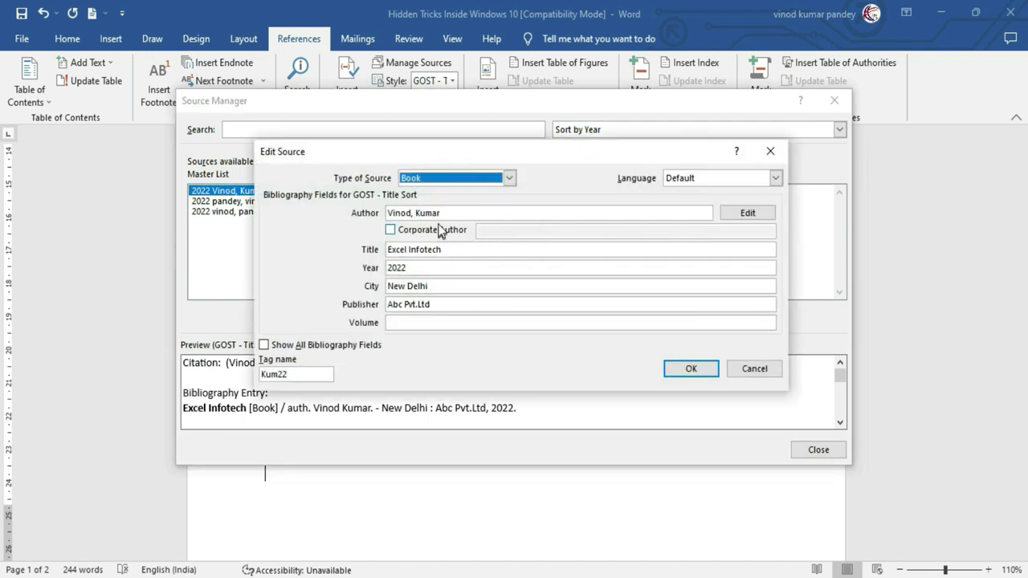
click(396, 323)
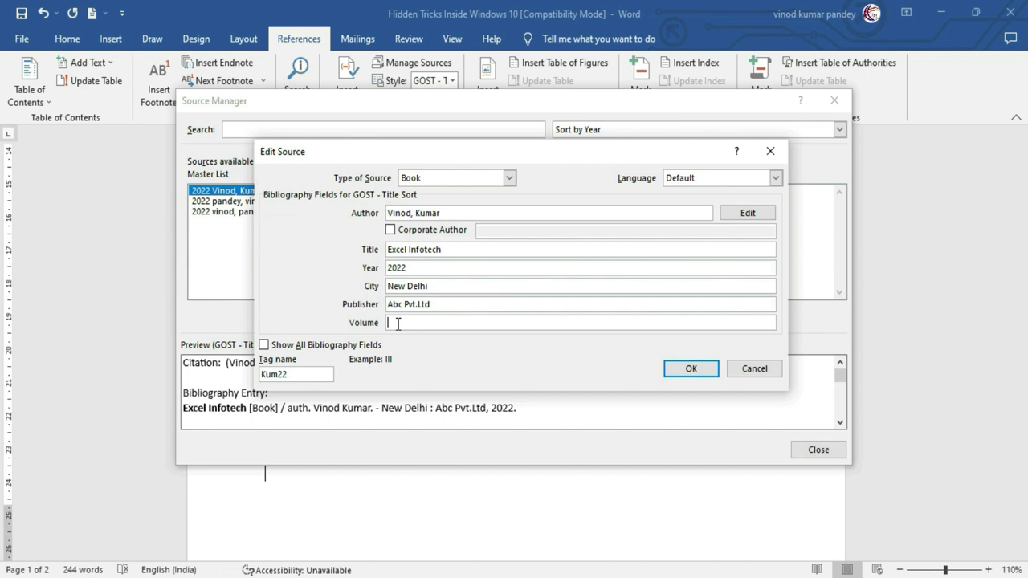
click(744, 371)
Preview the Hidden Tricks web source and view its details without changes.
click(281, 211)
click(261, 201)
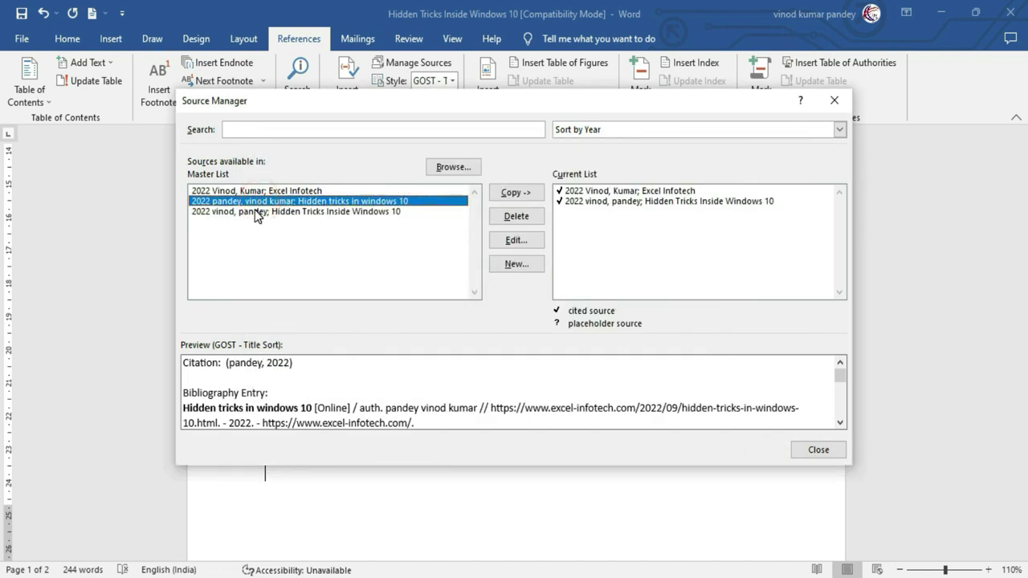
click(516, 240)
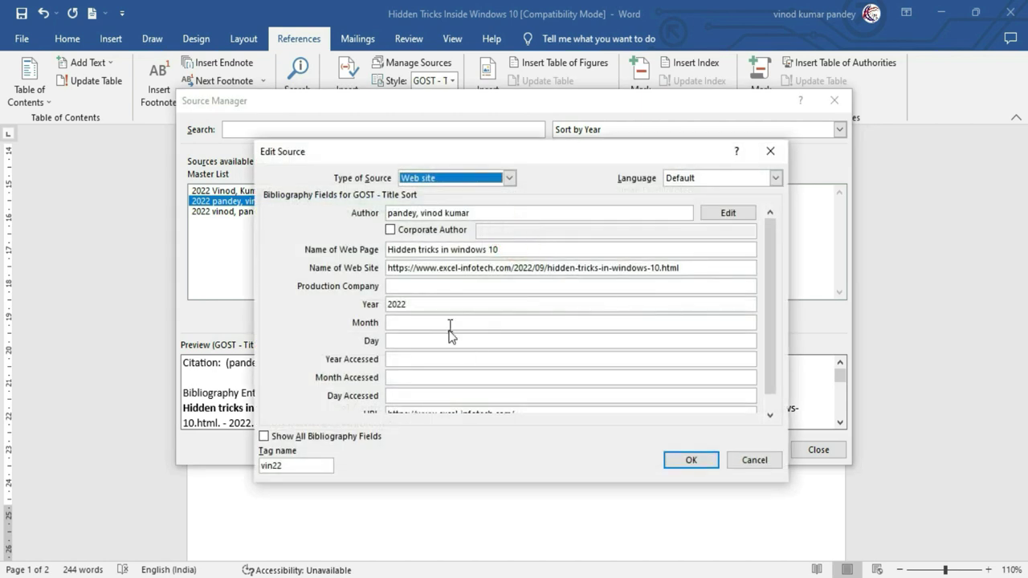
click(754, 460)
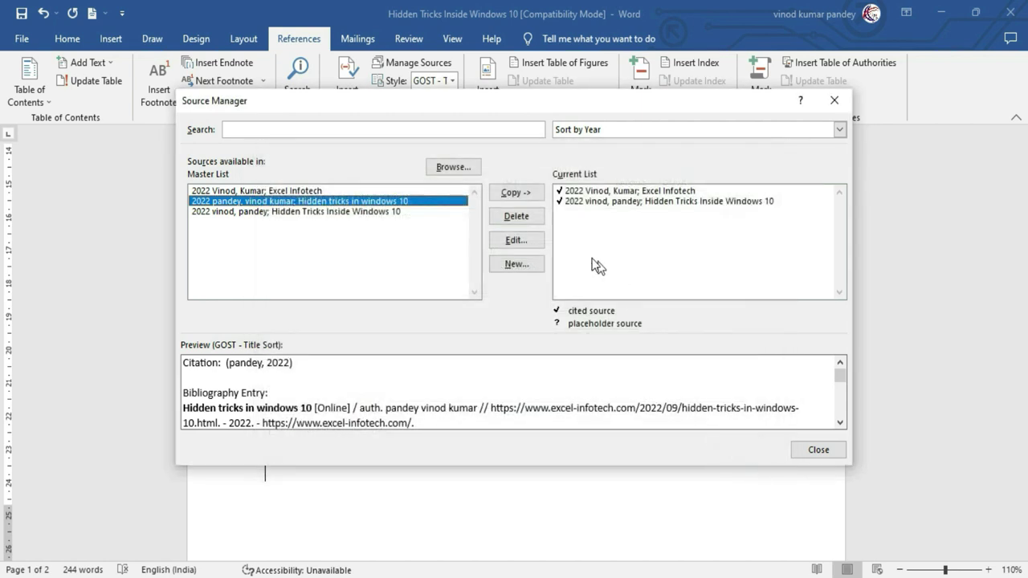
Begin a new Book source, abandon it, and reselect the Hidden Tricks source.
click(516, 264)
click(505, 175)
click(498, 174)
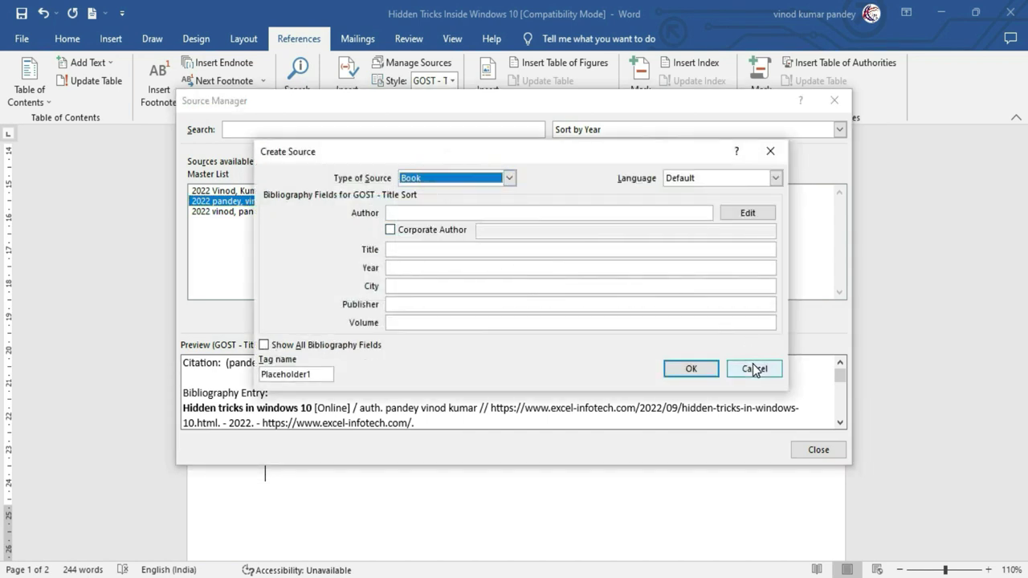
click(754, 368)
click(386, 212)
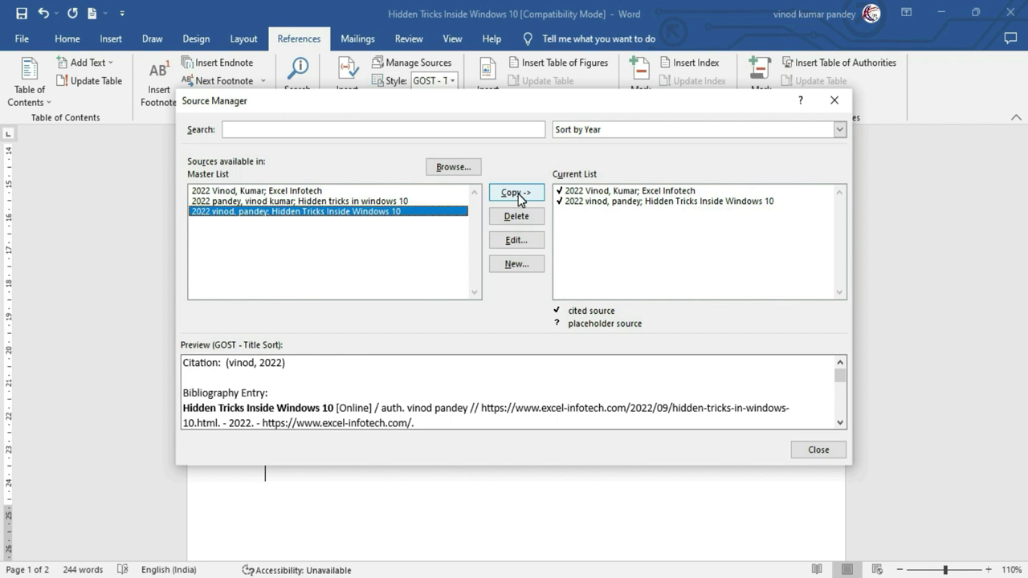
Cancel the source list file browser and close Source Manager.
click(453, 168)
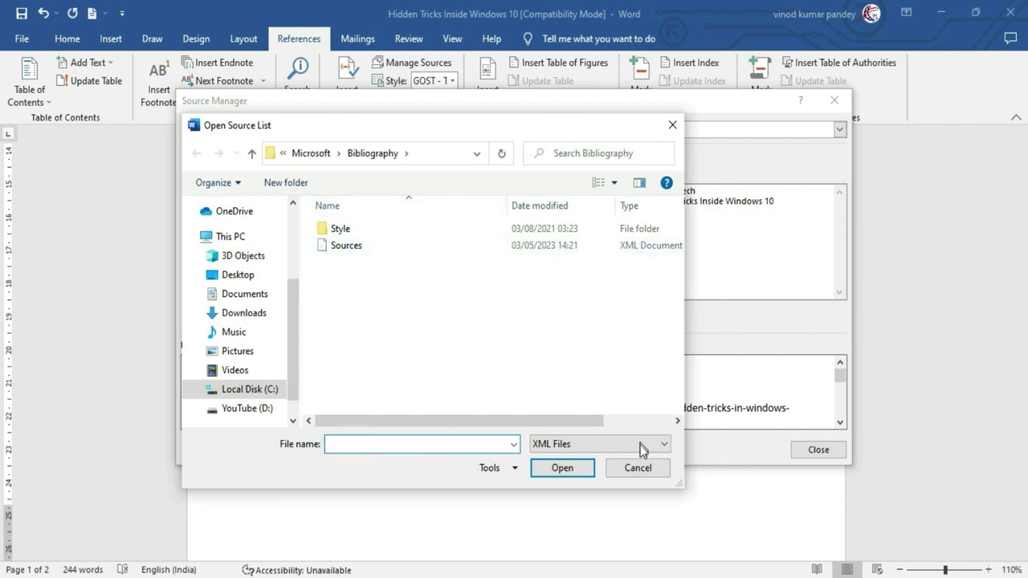
click(638, 467)
key(Escape)
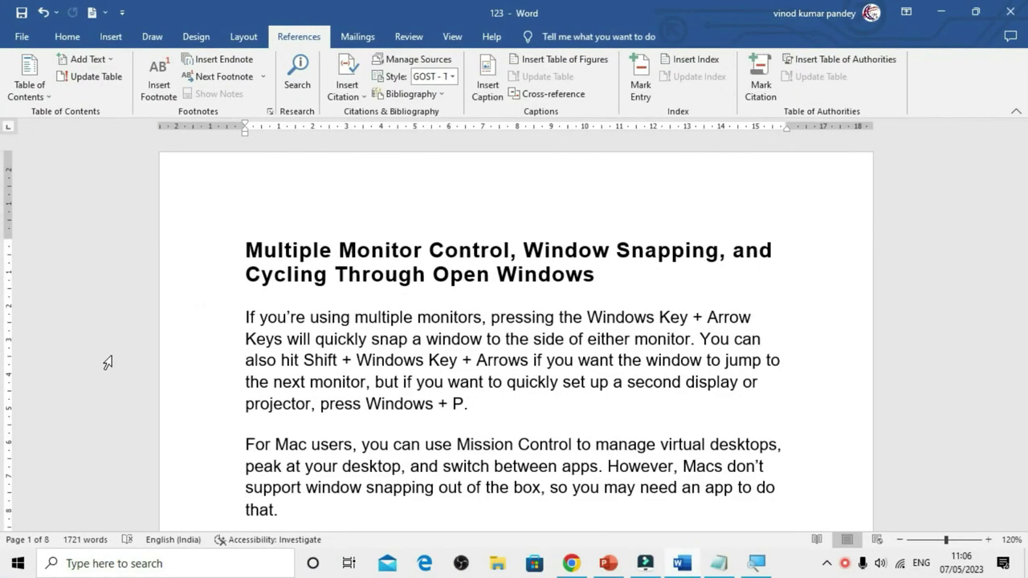
Scroll down to the GST abbreviations table under the Shortcut paragraph and select the whole table.
scroll(319, 377, down, 5)
scroll(320, 377, down, 5)
scroll(320, 376, down, 2)
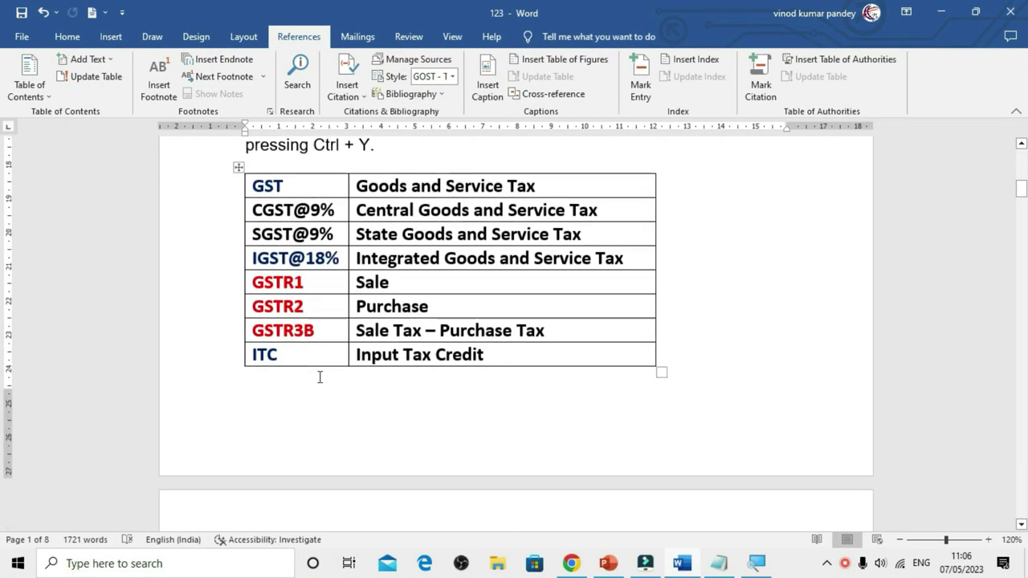
scroll(319, 377, up, 1)
scroll(455, 349, down, 3)
scroll(454, 348, down, 5)
scroll(454, 348, down, 6)
scroll(455, 349, down, 6)
scroll(454, 347, down, 3)
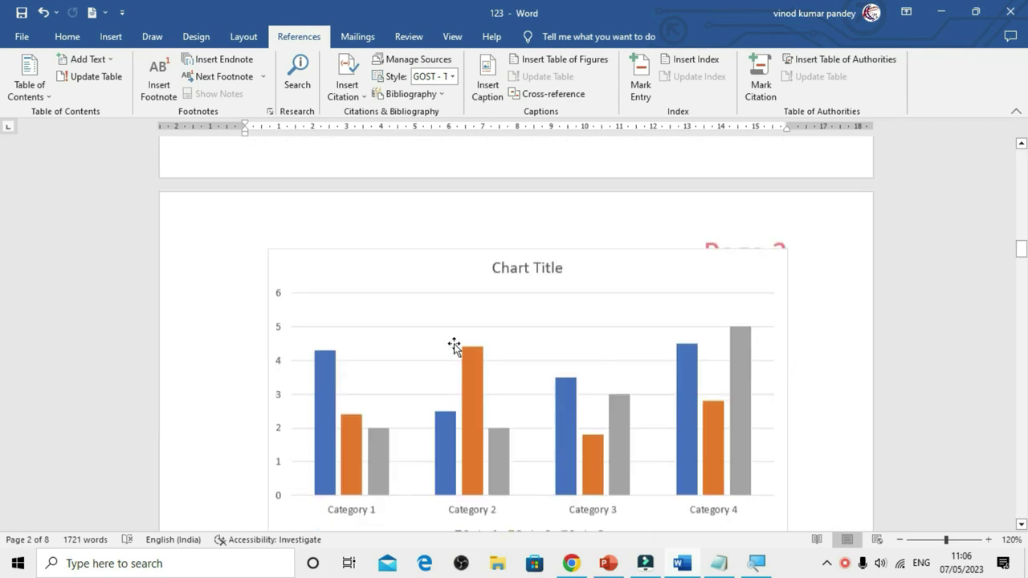
scroll(455, 347, down, 3)
scroll(455, 347, down, 5)
scroll(454, 347, down, 2)
scroll(454, 347, down, 5)
scroll(454, 347, down, 6)
scroll(455, 347, down, 5)
scroll(454, 344, down, 3)
scroll(455, 343, up, 4)
scroll(455, 344, up, 6)
scroll(454, 343, up, 6)
drag(1020, 293, 1021, 182)
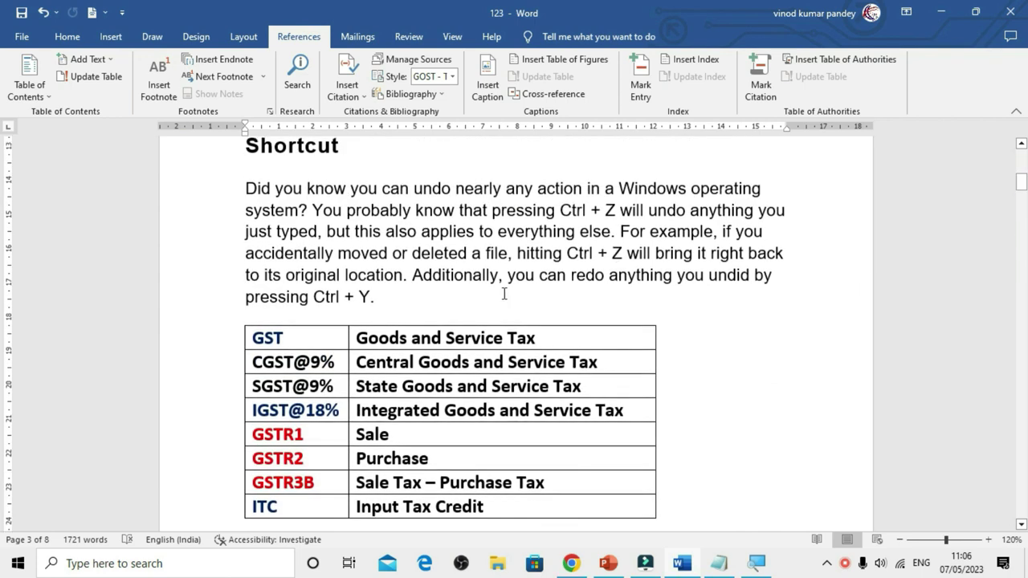
click(276, 338)
click(241, 320)
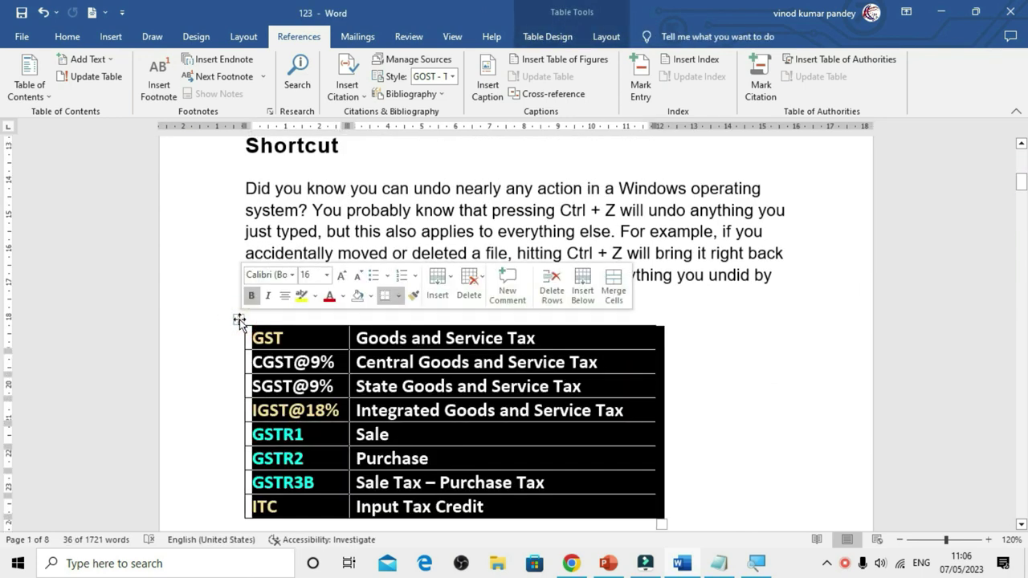
Bring up the Caption dialog for the GST table, proposing 'Table 1' with the Table label.
right_click(240, 321)
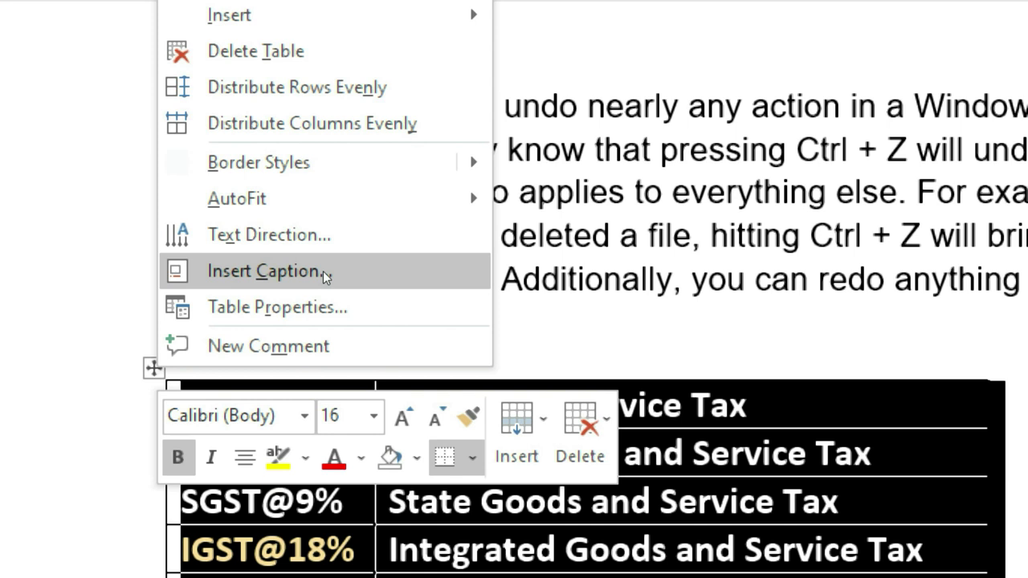
click(323, 271)
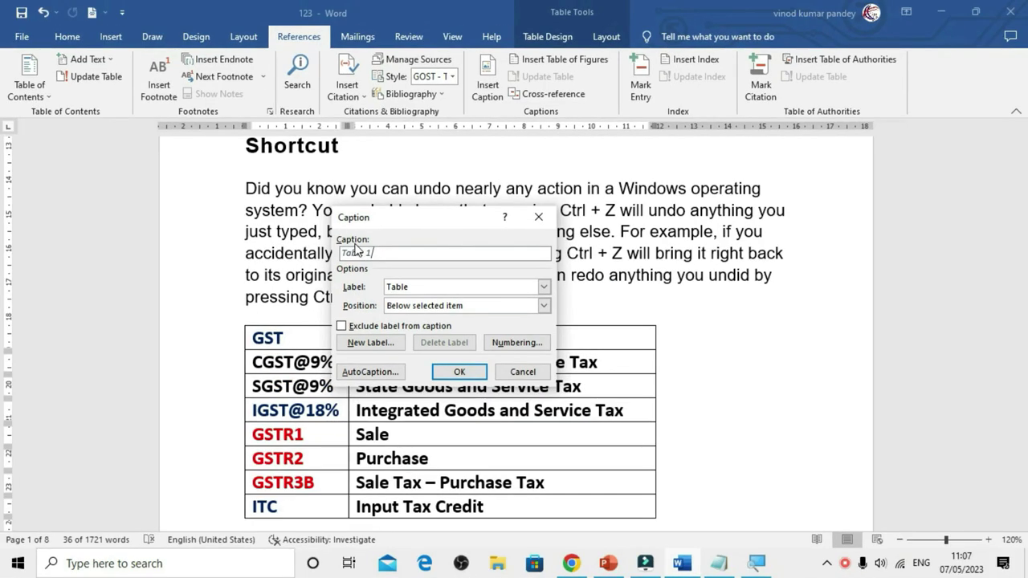
key(Return)
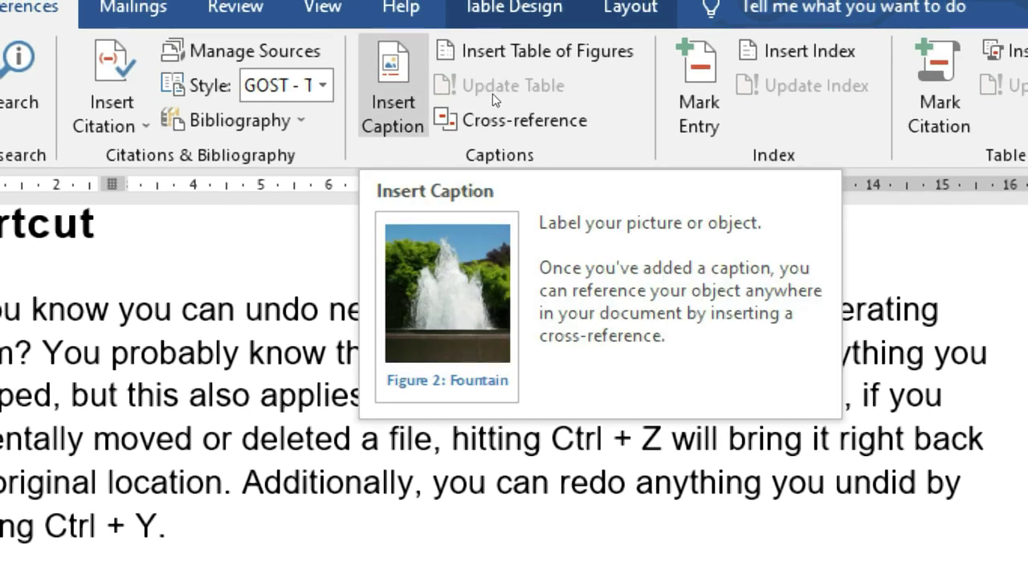
click(493, 94)
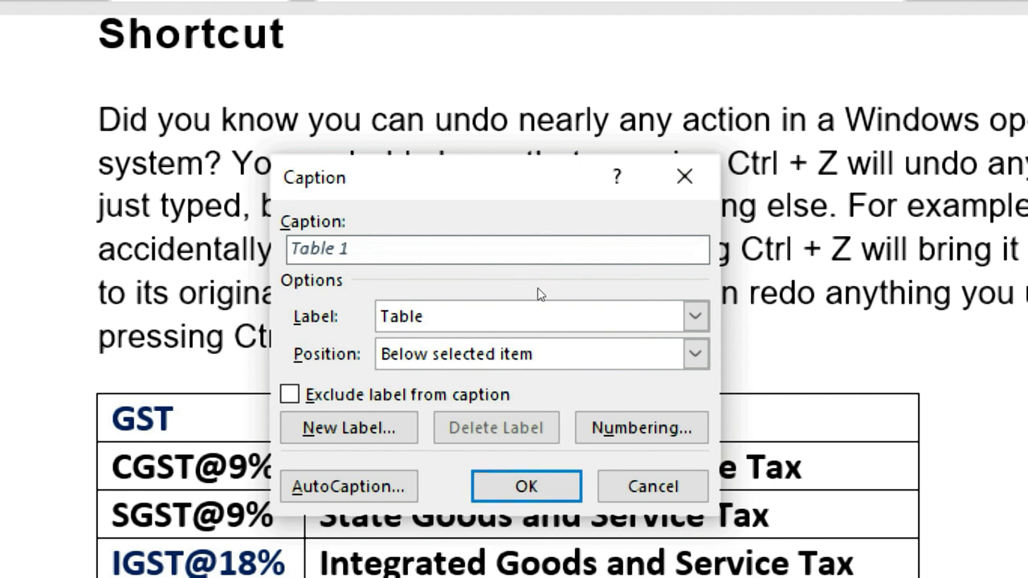
key(alt+Down)
key(Home)
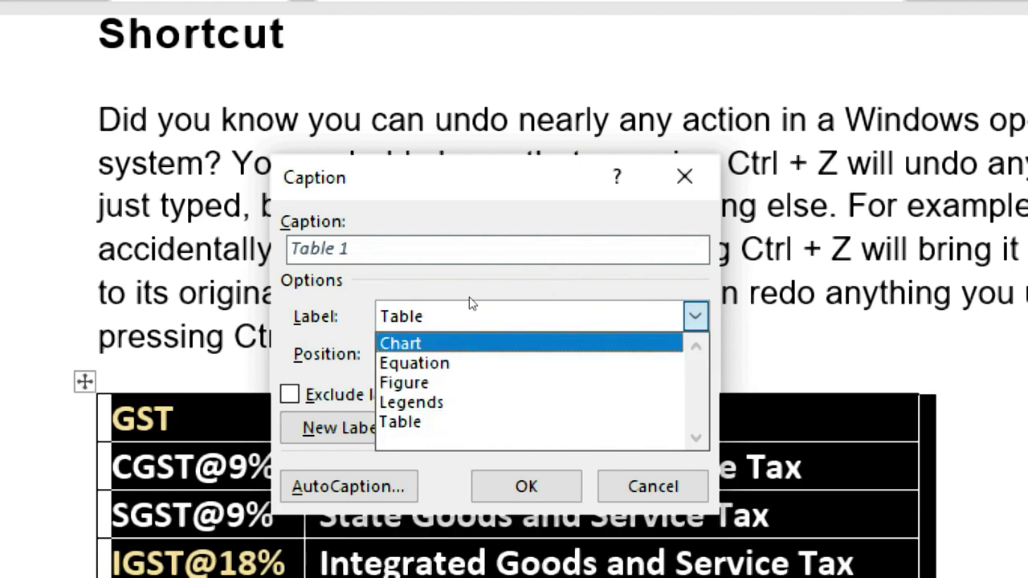
key(Down)
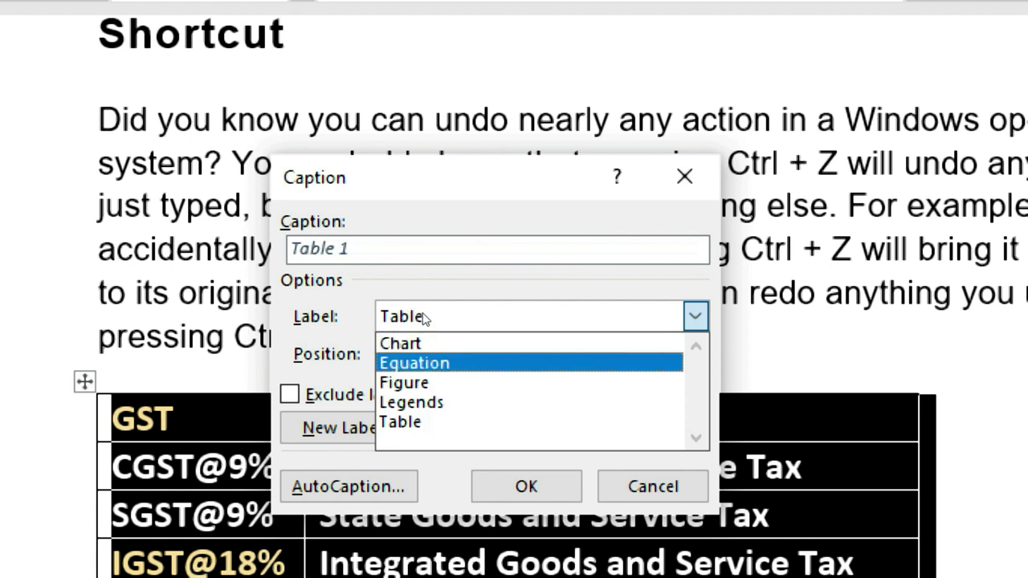
key(Down)
key(Down)
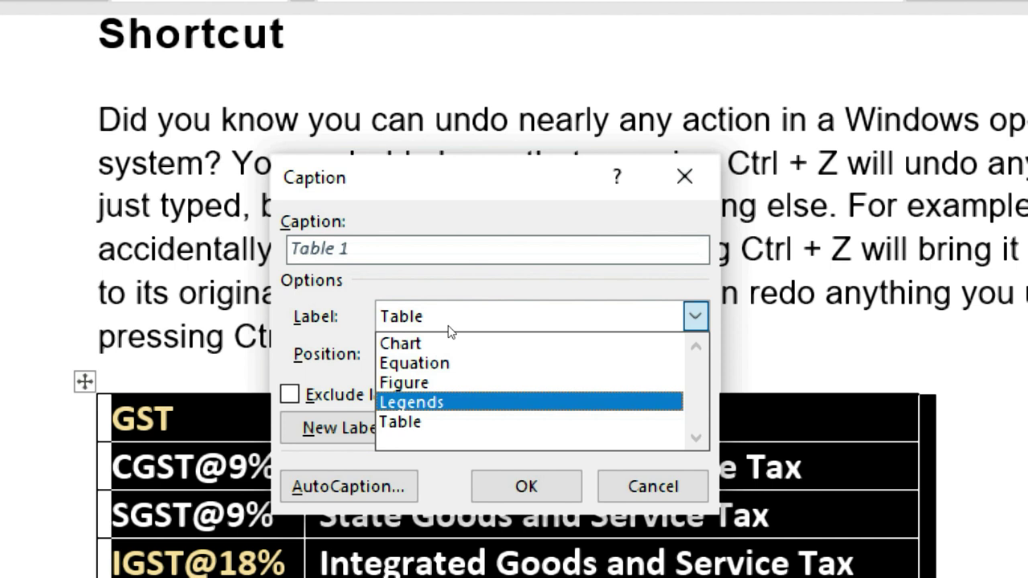
key(Up)
key(Up)
key(Up)
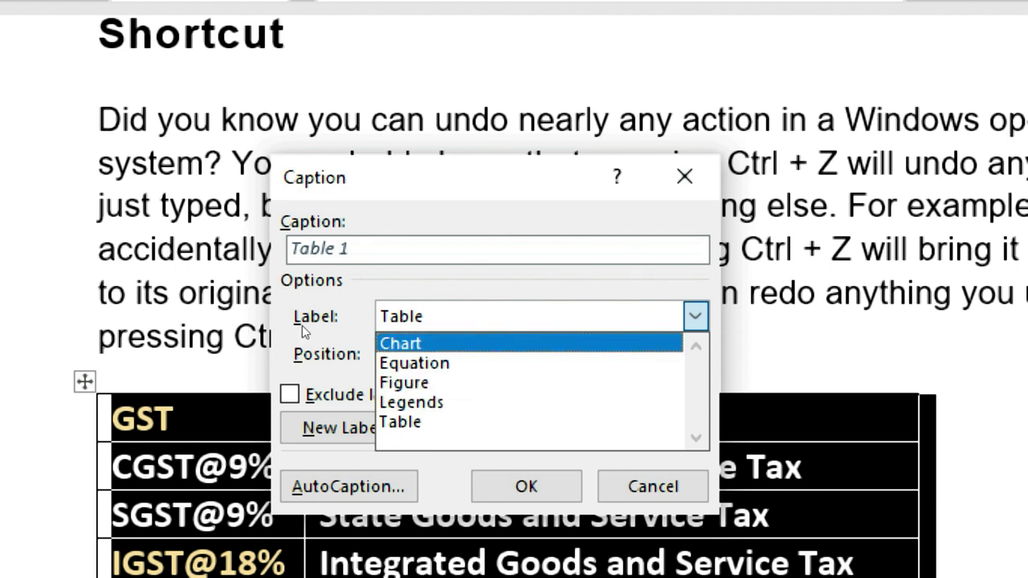
key(Down)
key(Up)
key(Down)
key(Down)
key(Down)
key(Escape)
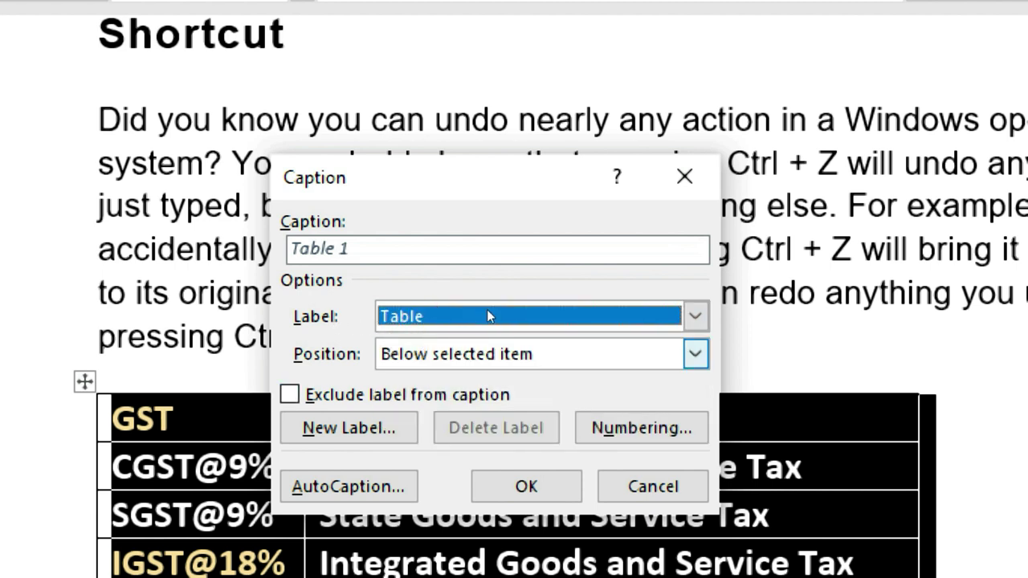
key(Tab)
key(alt+Down)
key(Up)
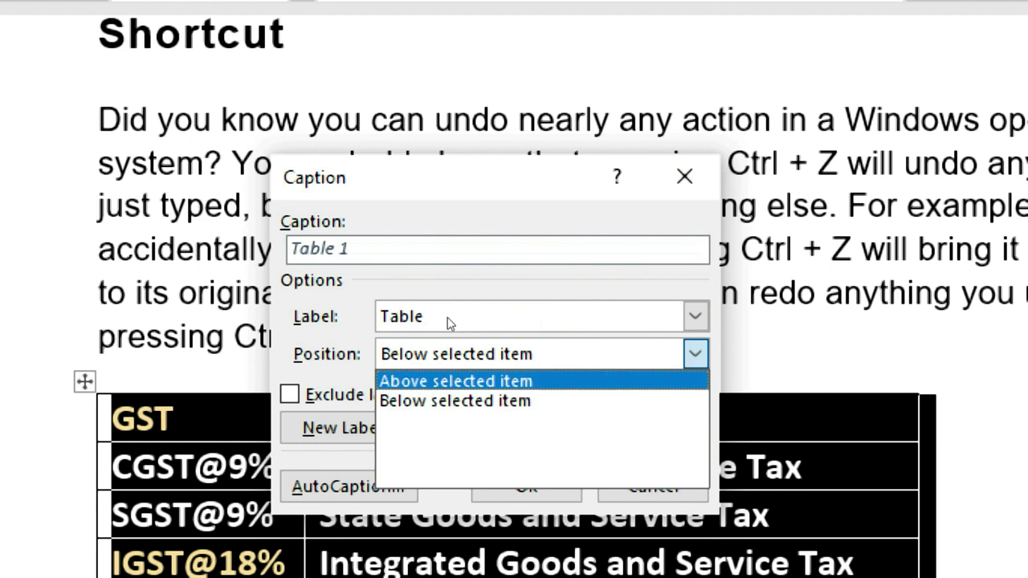
key(Down)
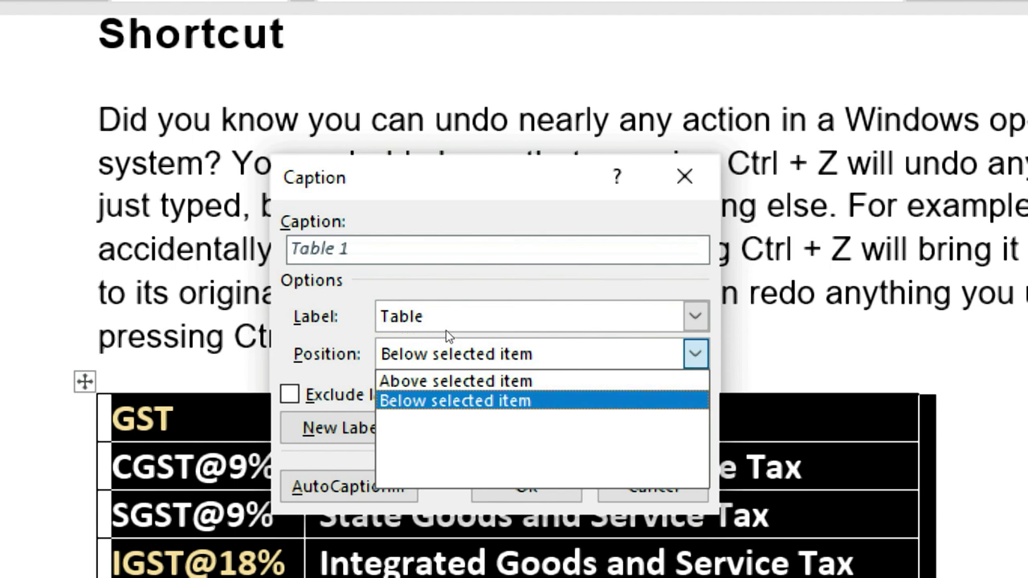
click(447, 333)
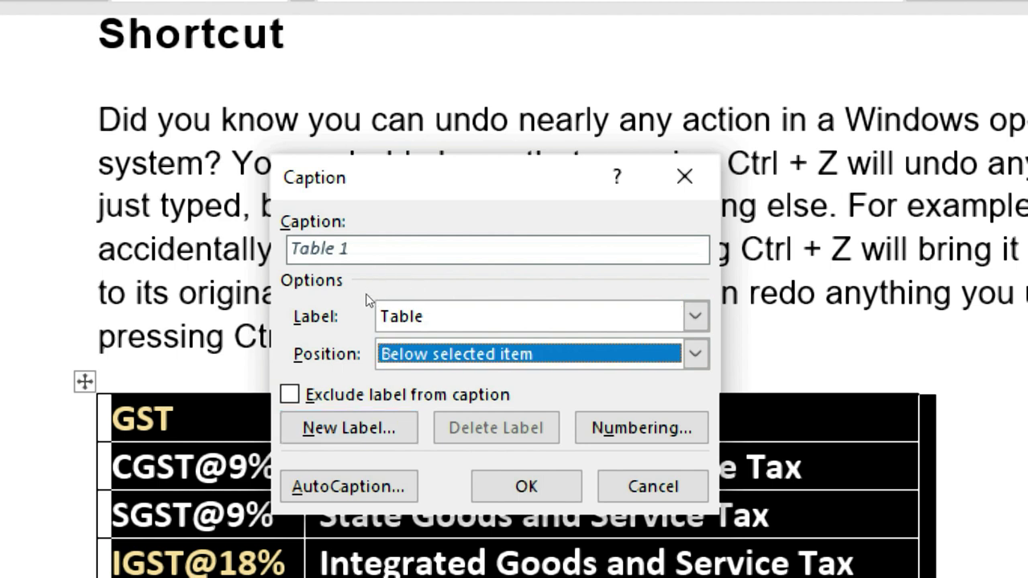
key(alt+n)
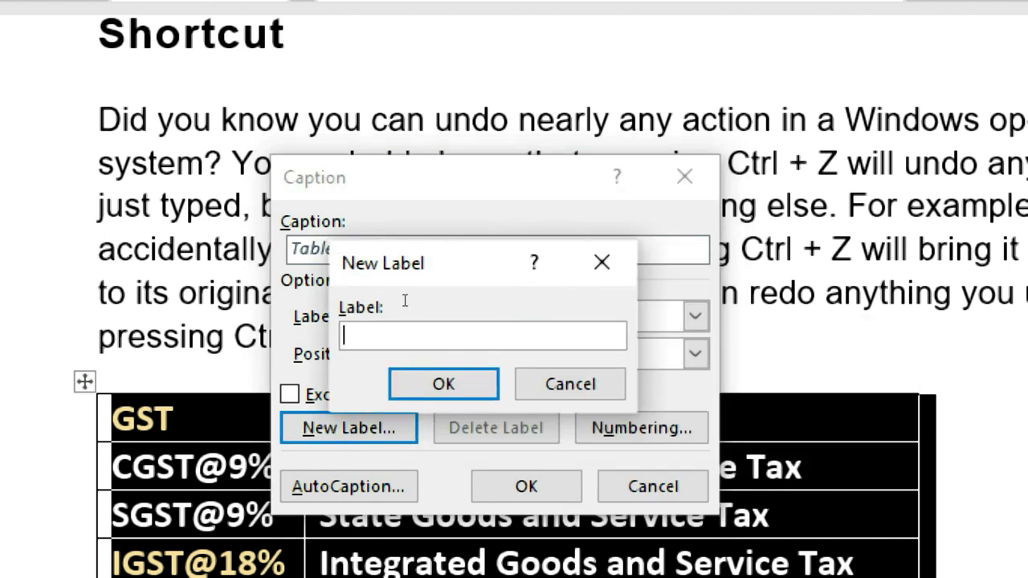
text(GST)
key(Return)
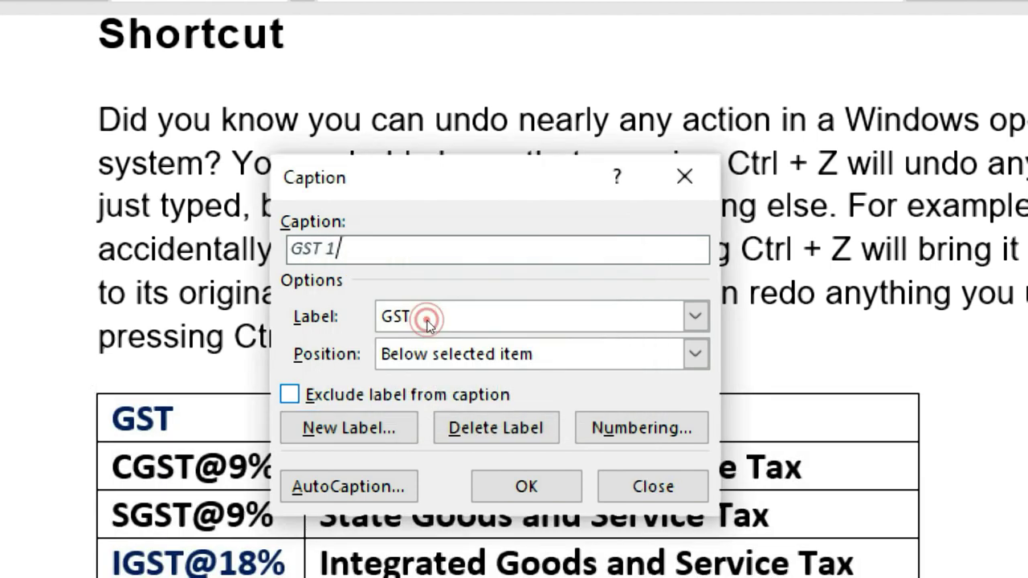
click(482, 312)
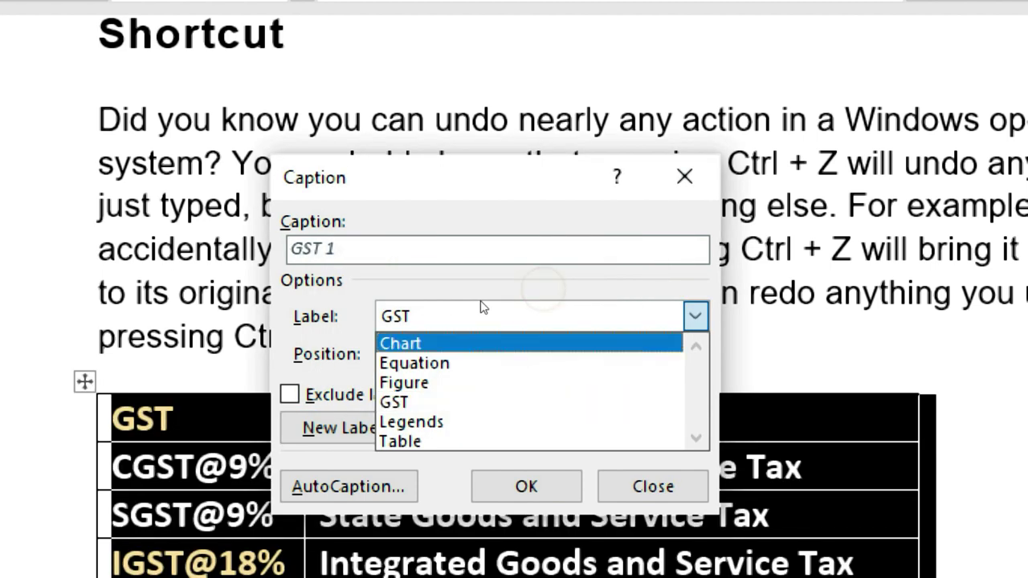
click(412, 324)
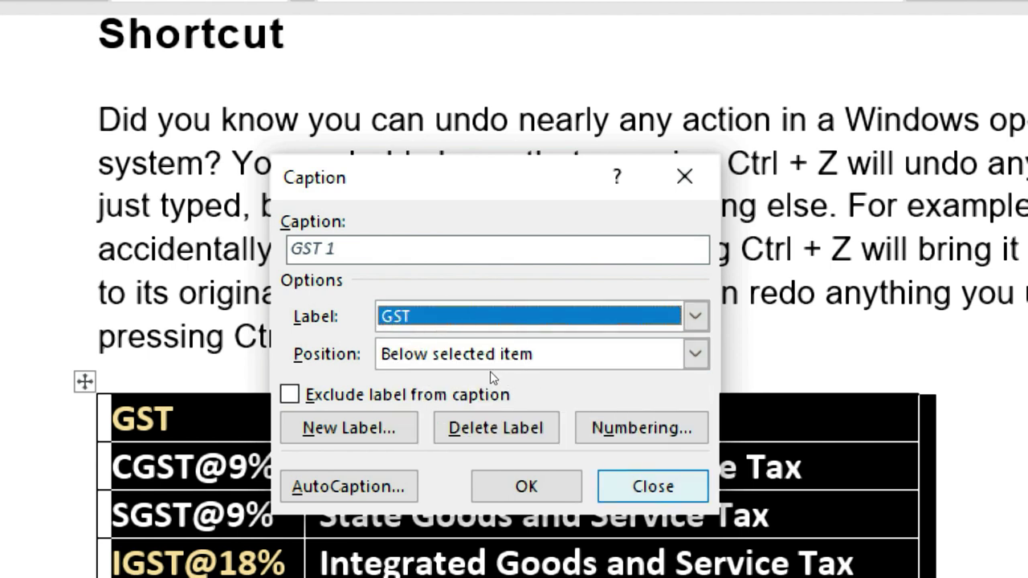
key(alt+d)
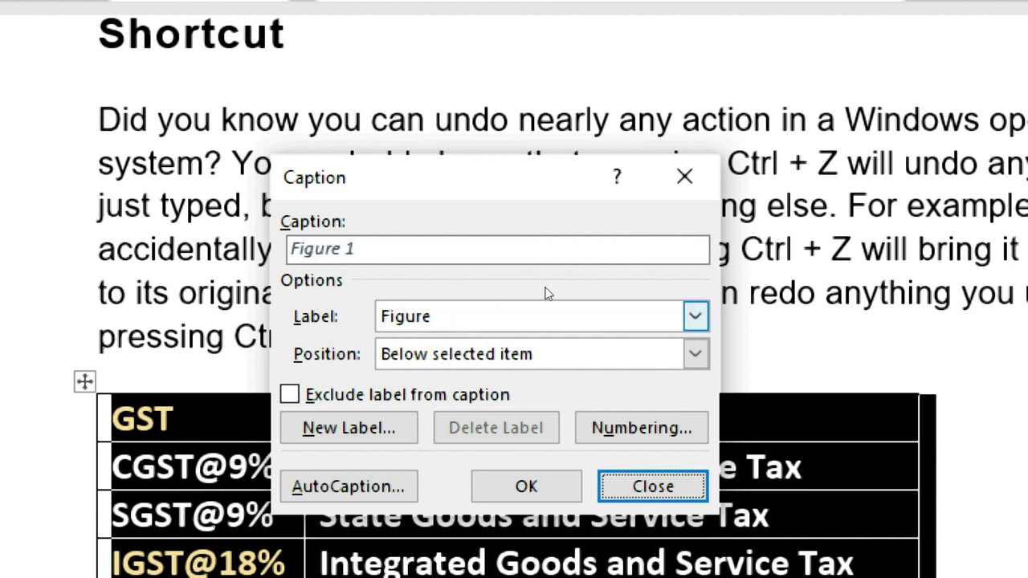
key(alt+Down)
key(Down)
key(Down)
key(Return)
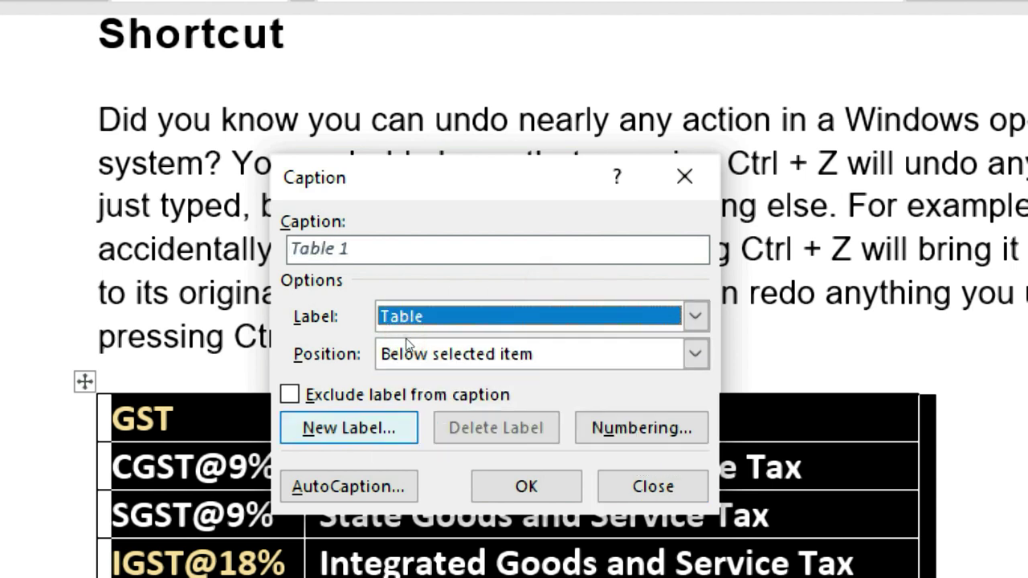
key(Tab)
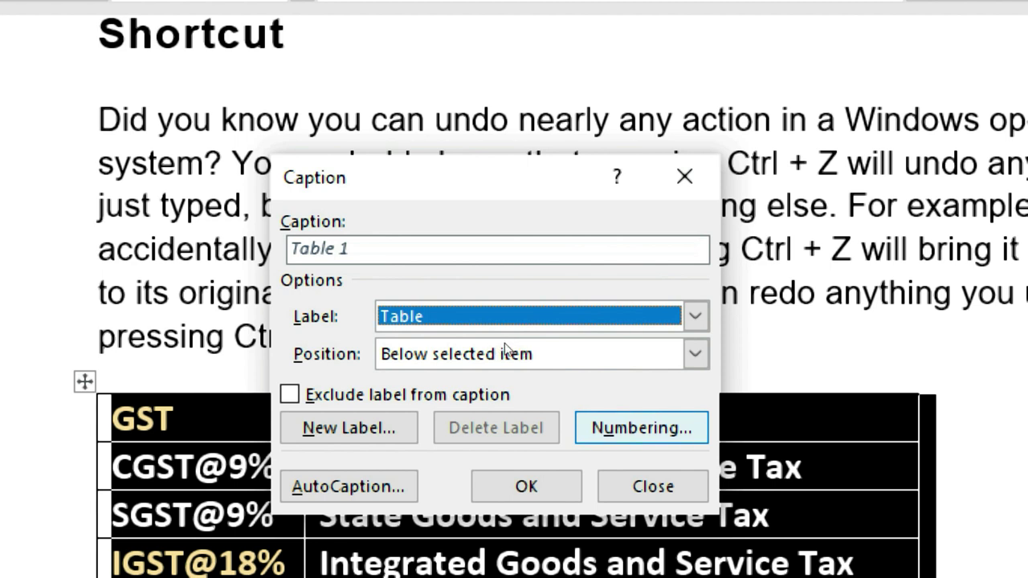
key(Return)
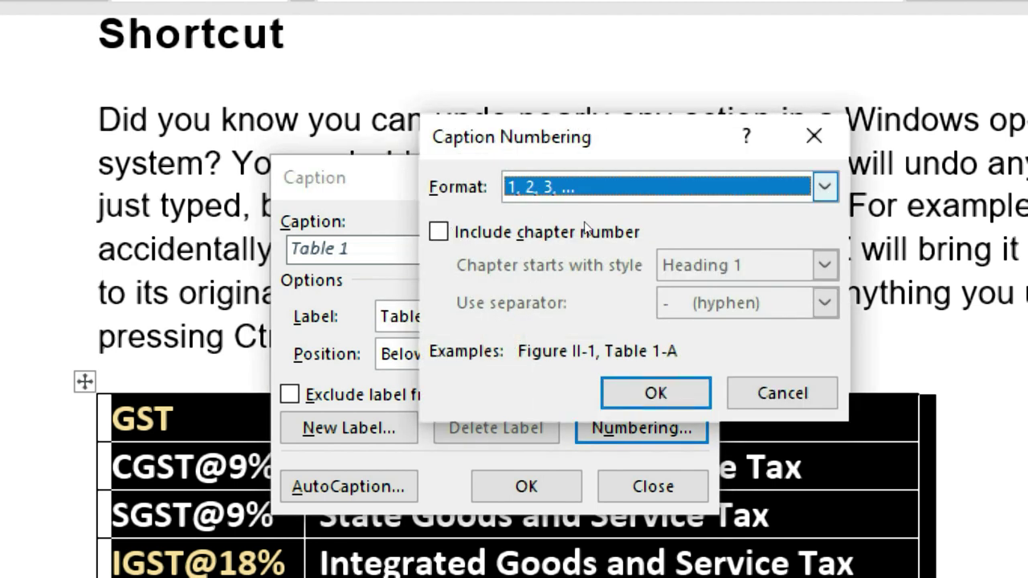
key(alt+Down)
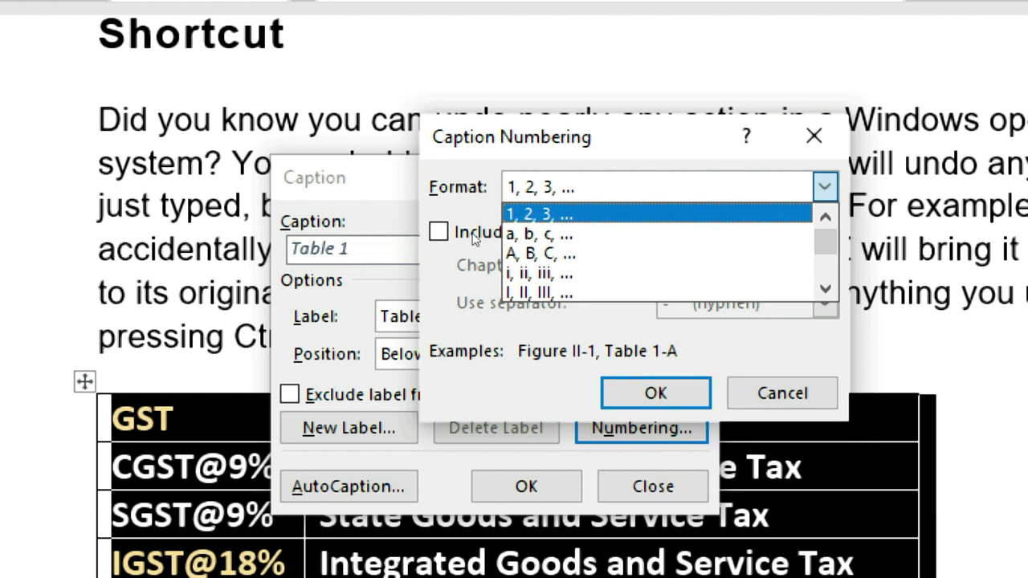
click(475, 235)
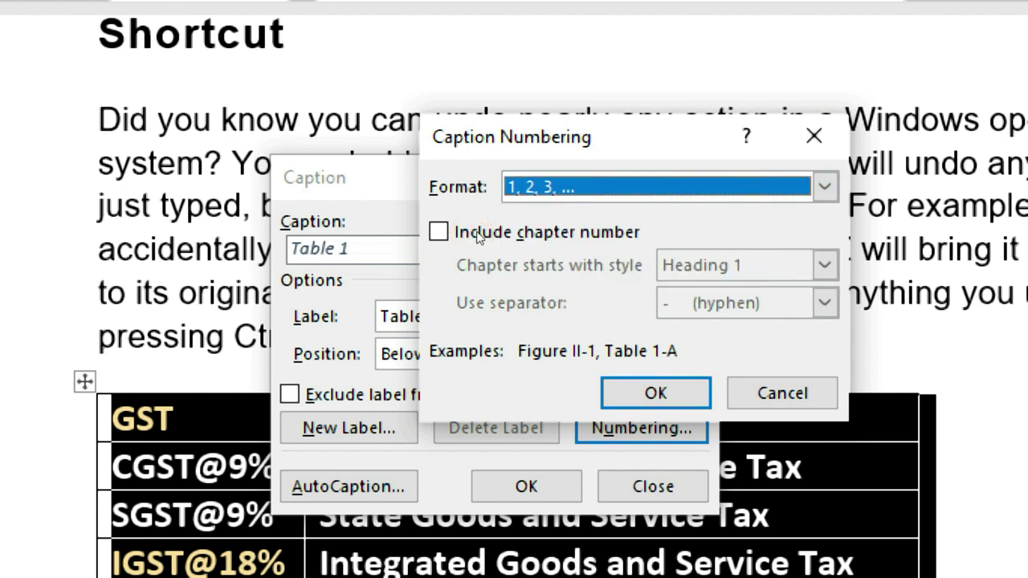
key(Return)
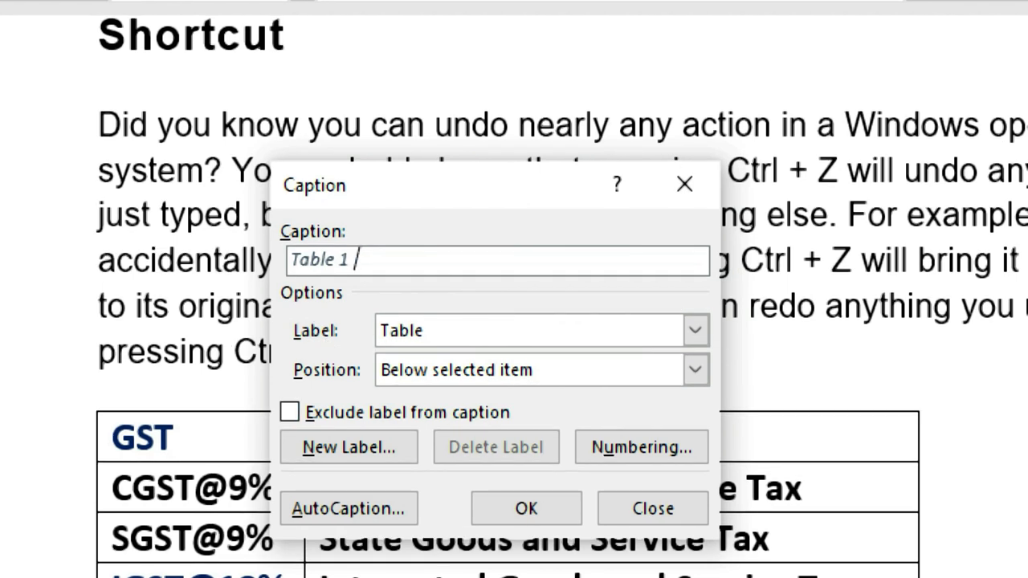
Complete the GST table caption as 'Table 1 Goods and Service Tax'.
text(Goods and Service )
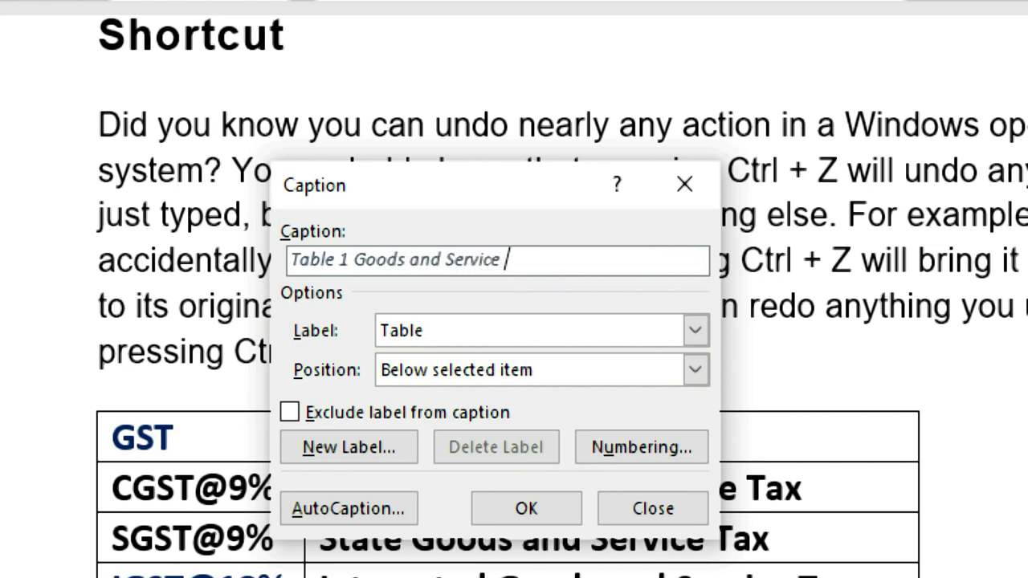
text(Tax)
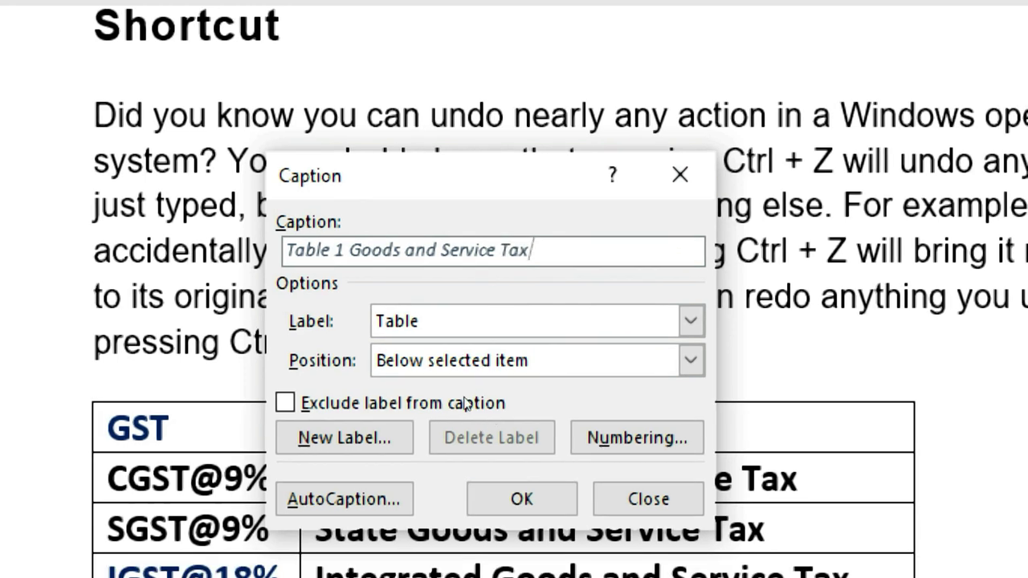
key(Return)
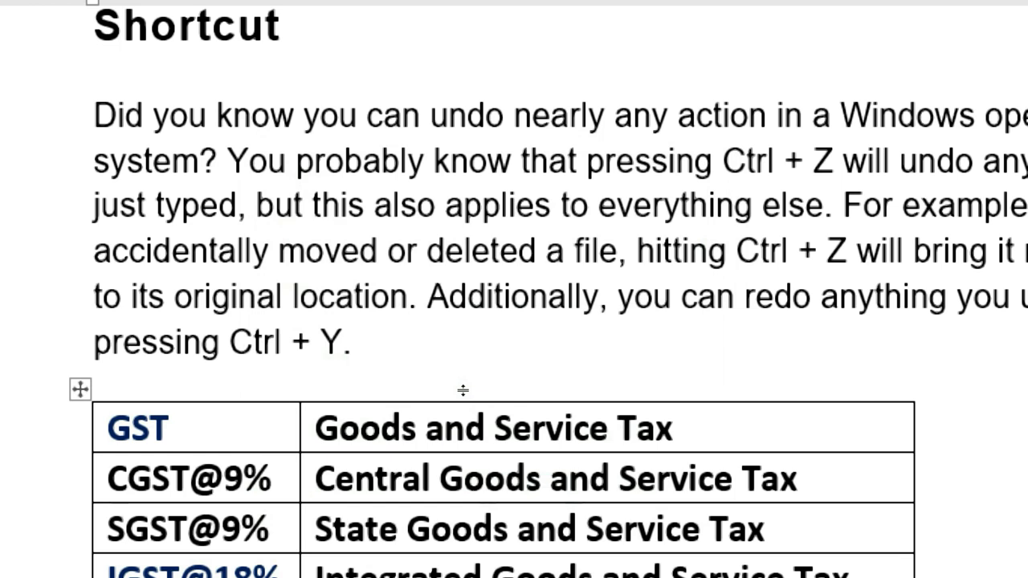
scroll(299, 354, down, 2)
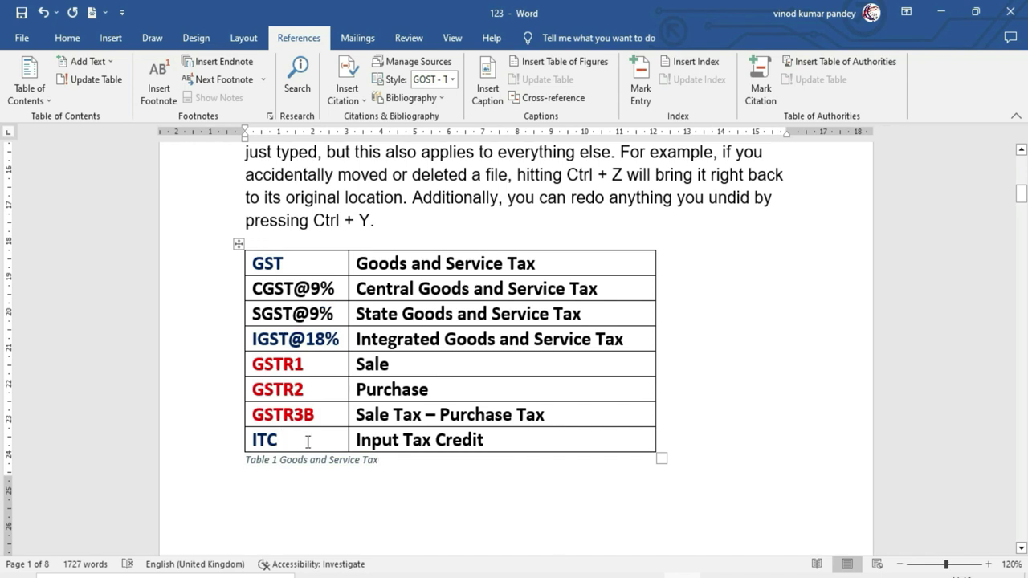
Scroll down to the bar chart on page 2.
scroll(392, 438, down, 5)
scroll(391, 437, down, 5)
scroll(391, 438, down, 3)
scroll(392, 438, down, 5)
scroll(391, 438, down, 3)
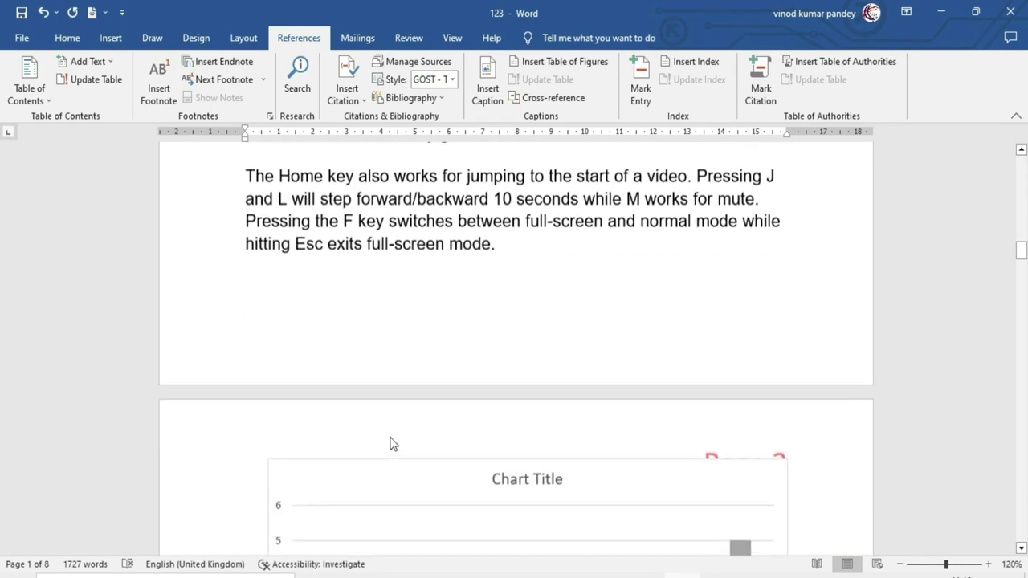
scroll(391, 438, down, 4)
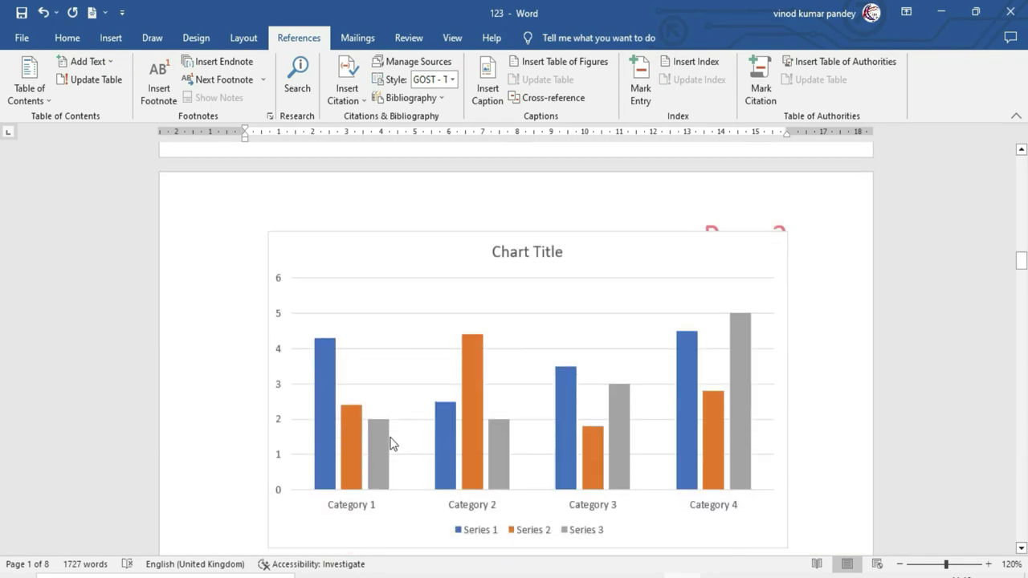
Caption the page 2 bar chart 'Chart 1 Students Performance' using the Chart label, below the chart.
click(268, 234)
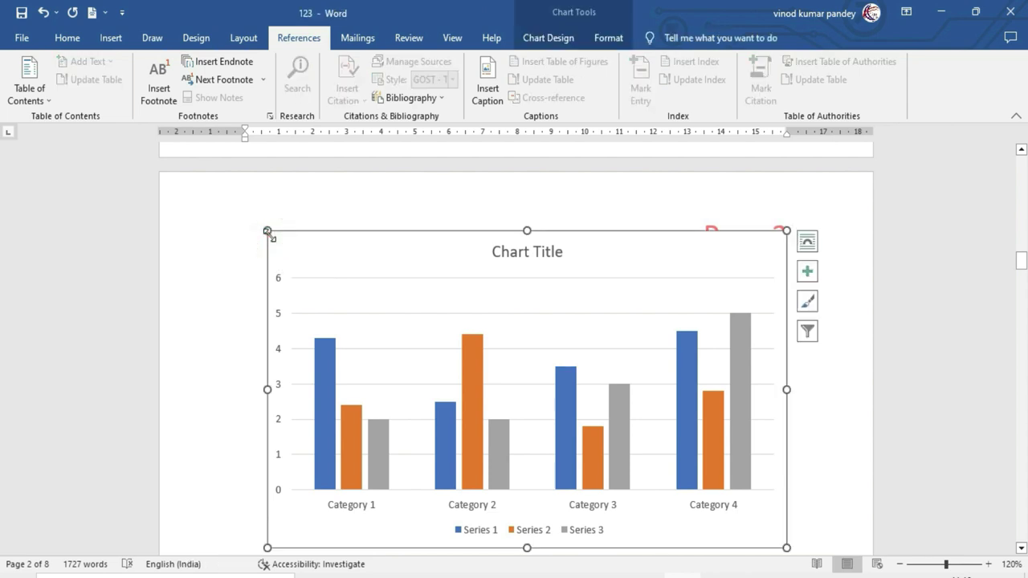
right_click(268, 233)
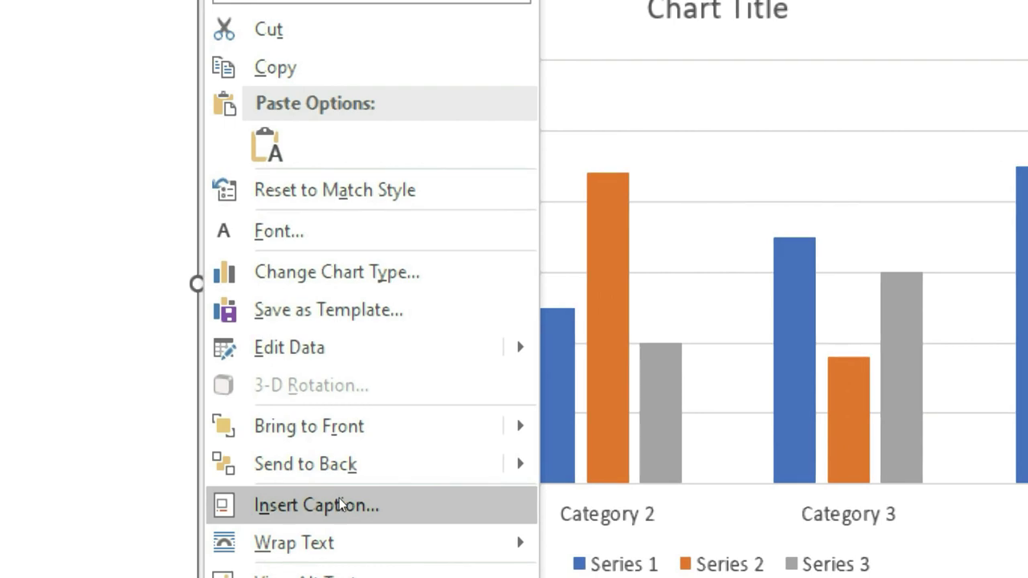
click(339, 504)
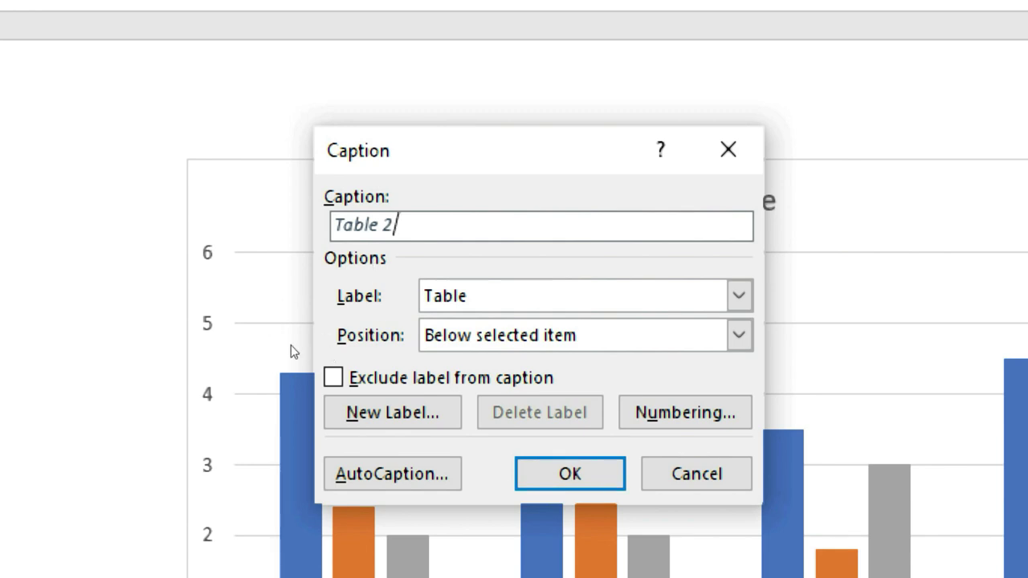
click(540, 299)
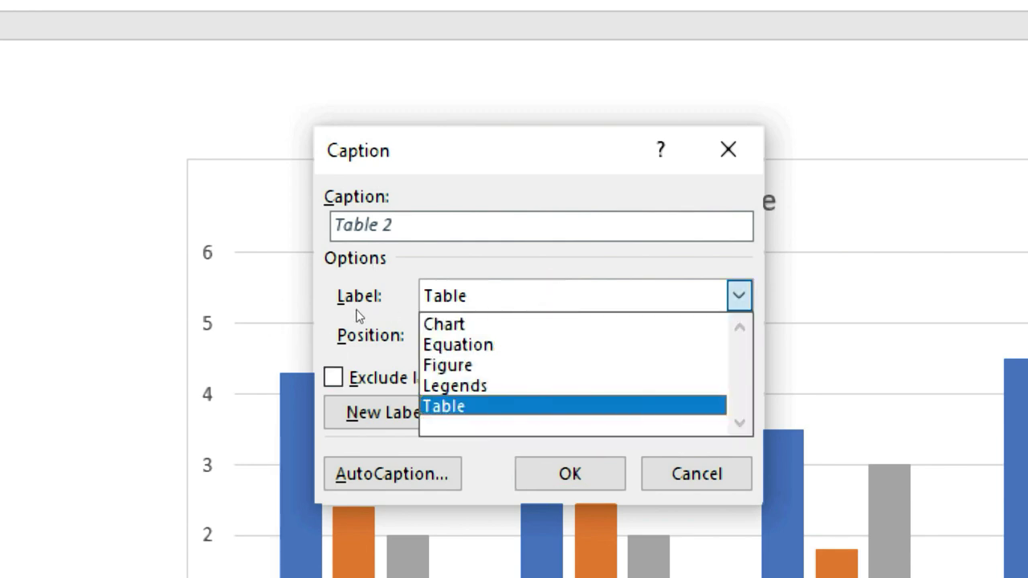
click(404, 321)
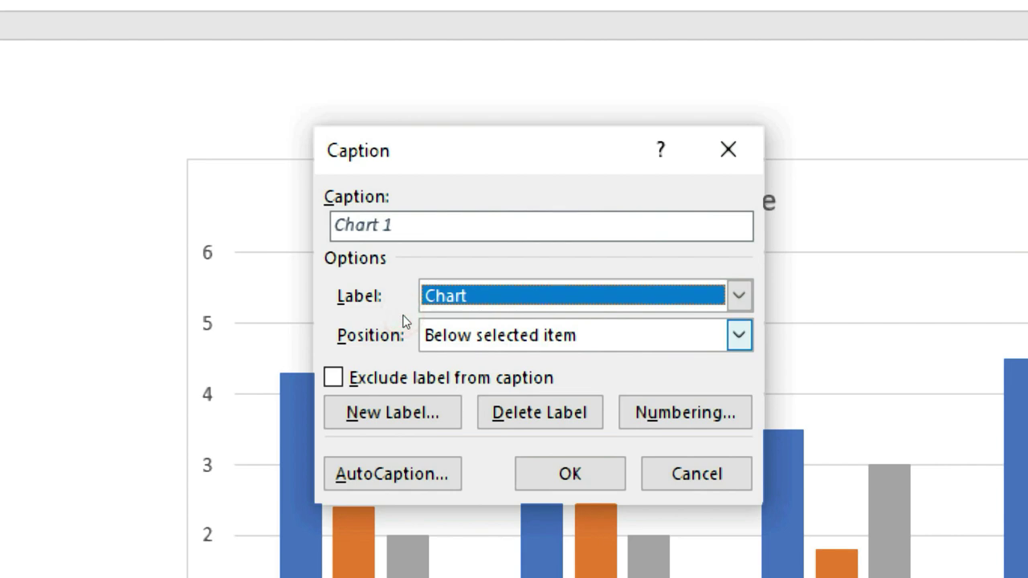
key(shift+Tab)
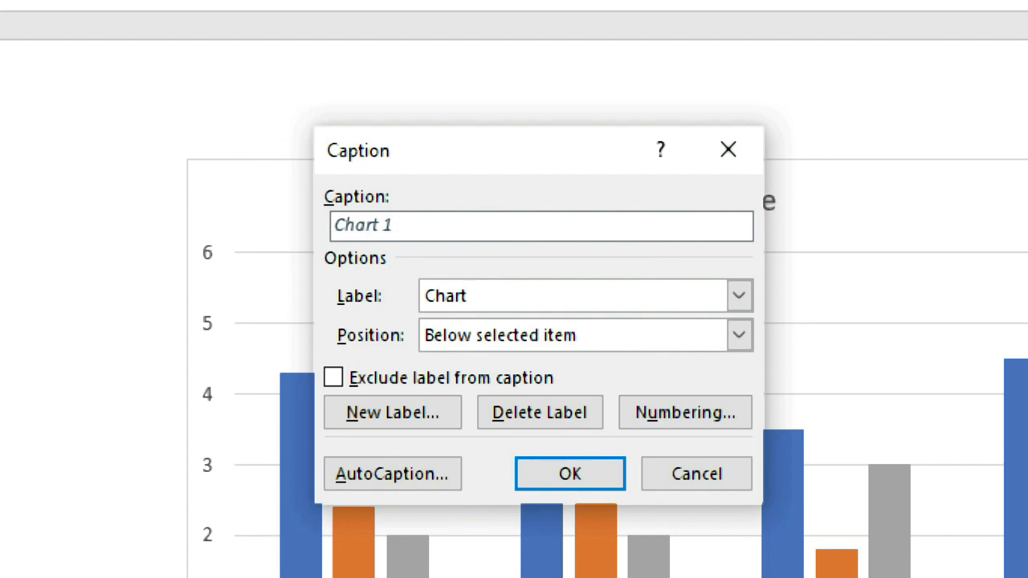
text( Students Performance)
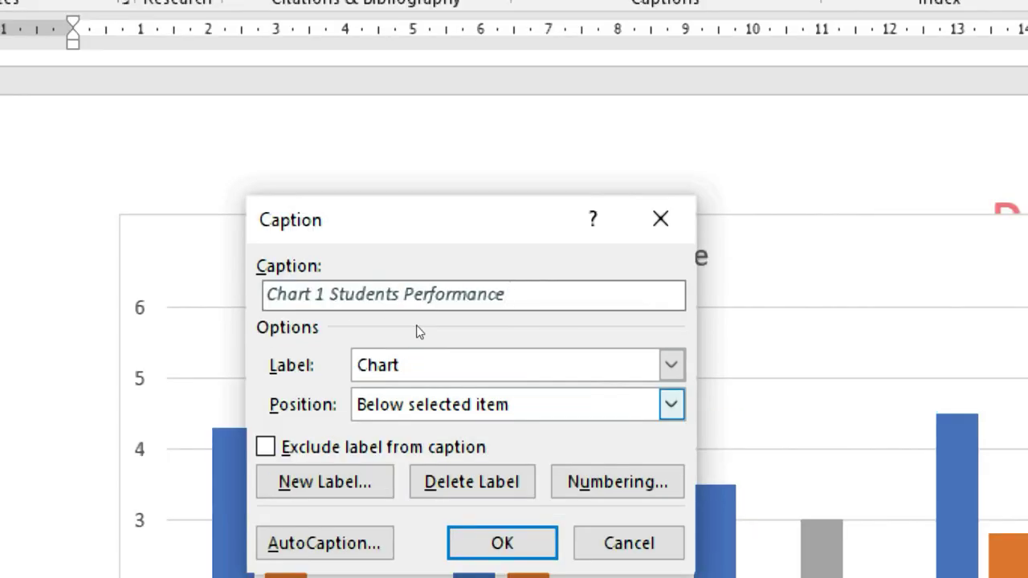
key(Tab)
key(Tab)
key(Tab)
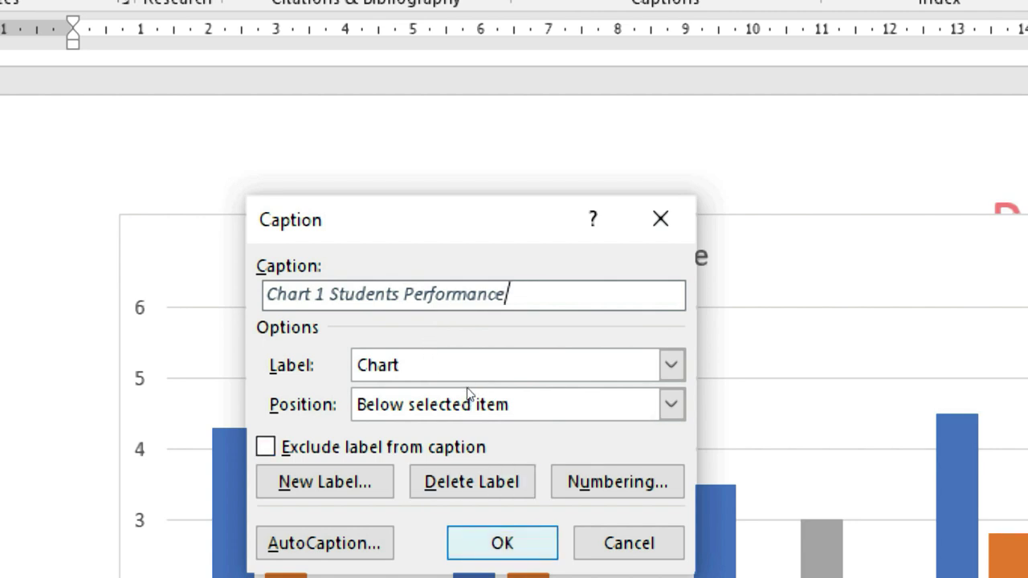
key(Return)
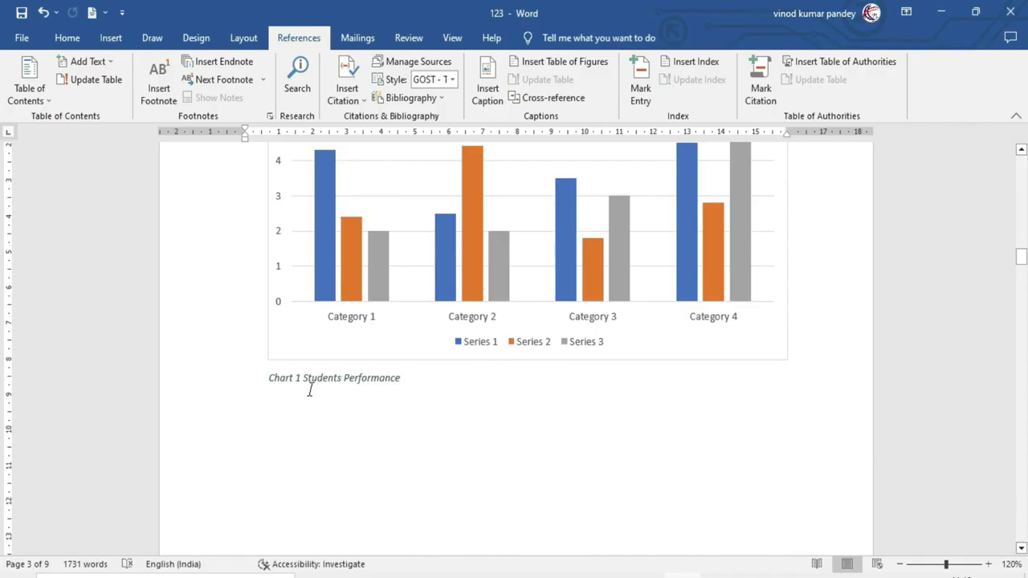
Caption the page 4 WiFi router picture 'Figure 1 Wifi Device' using the Figure label.
scroll(399, 404, down, 5)
scroll(399, 406, down, 1)
scroll(399, 406, down, 4)
scroll(399, 408, down, 5)
scroll(399, 410, down, 5)
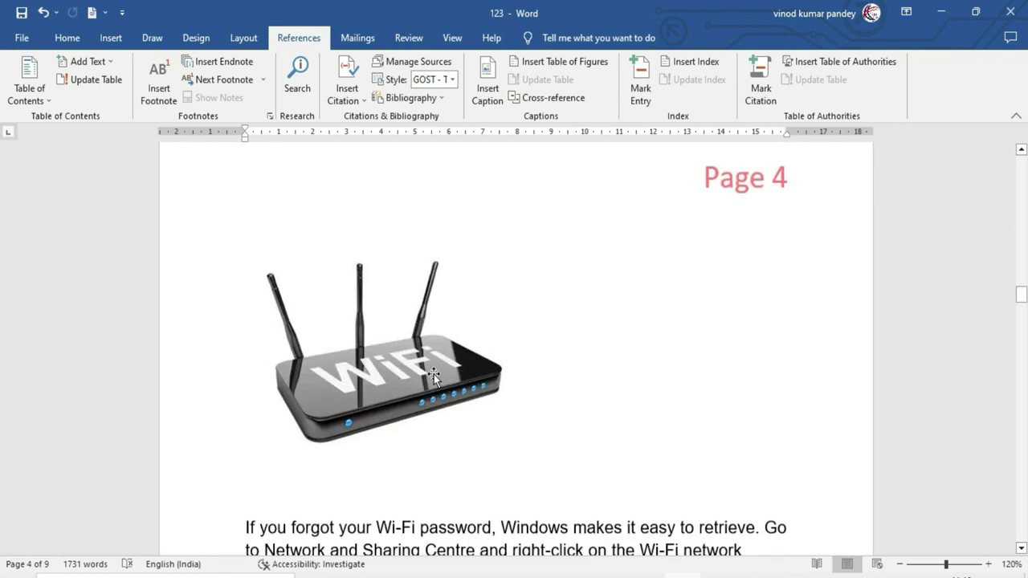
right_click(368, 377)
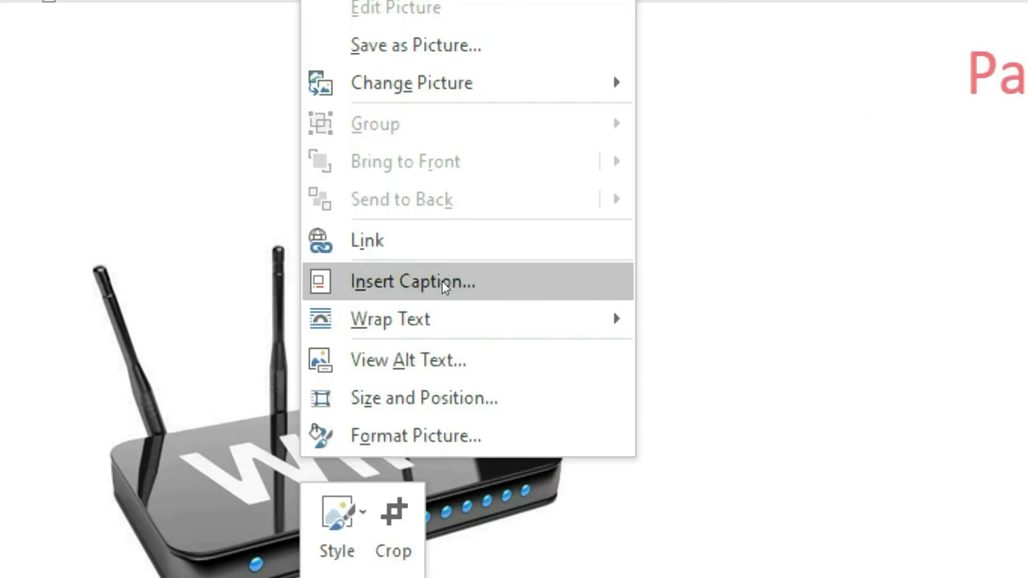
click(444, 286)
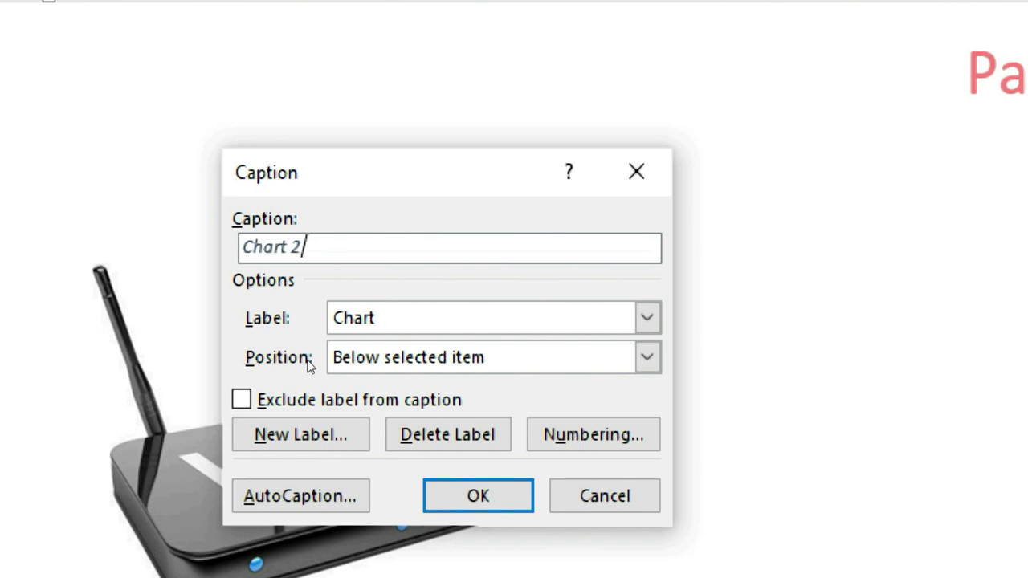
click(546, 307)
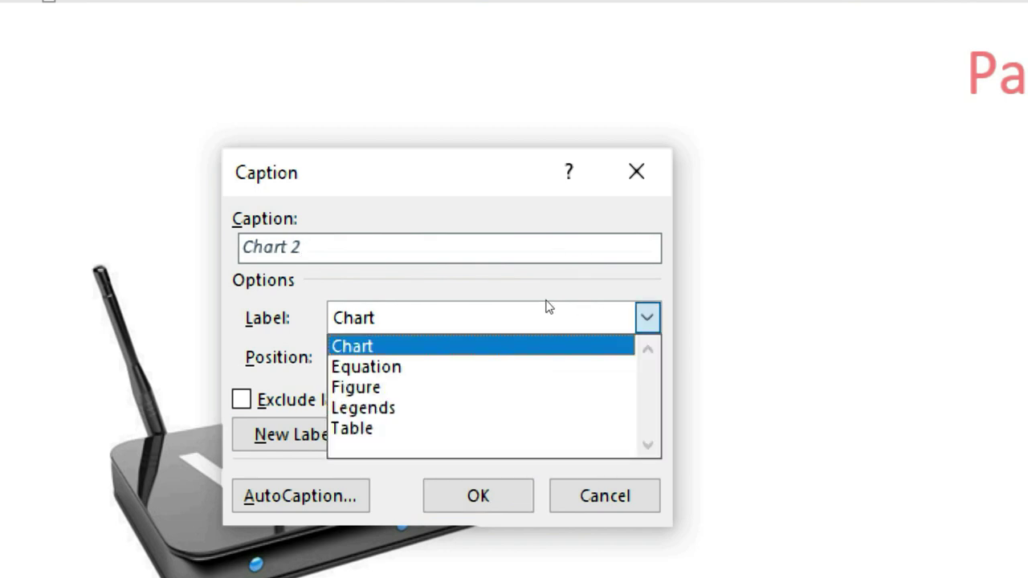
click(393, 330)
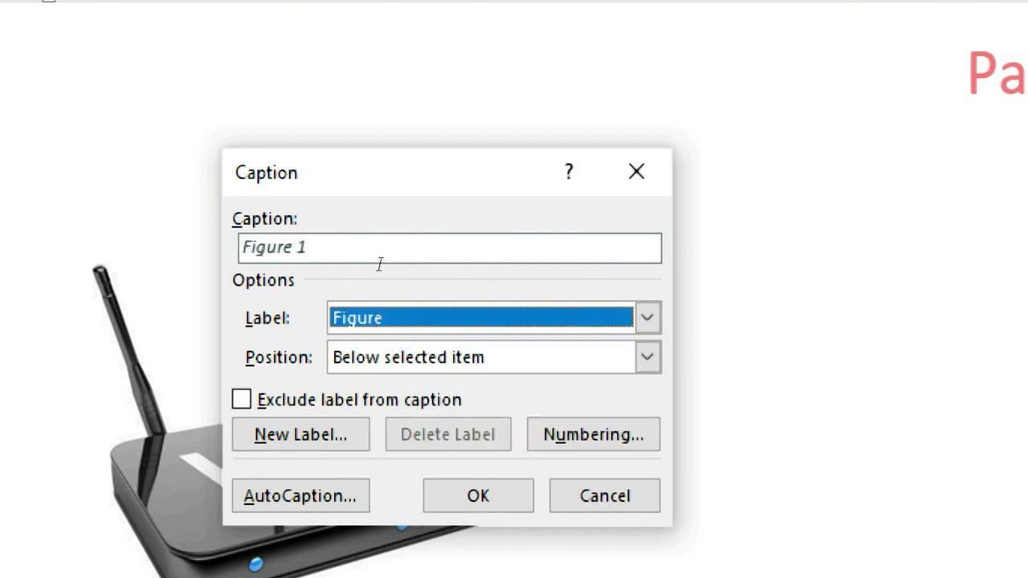
click(380, 257)
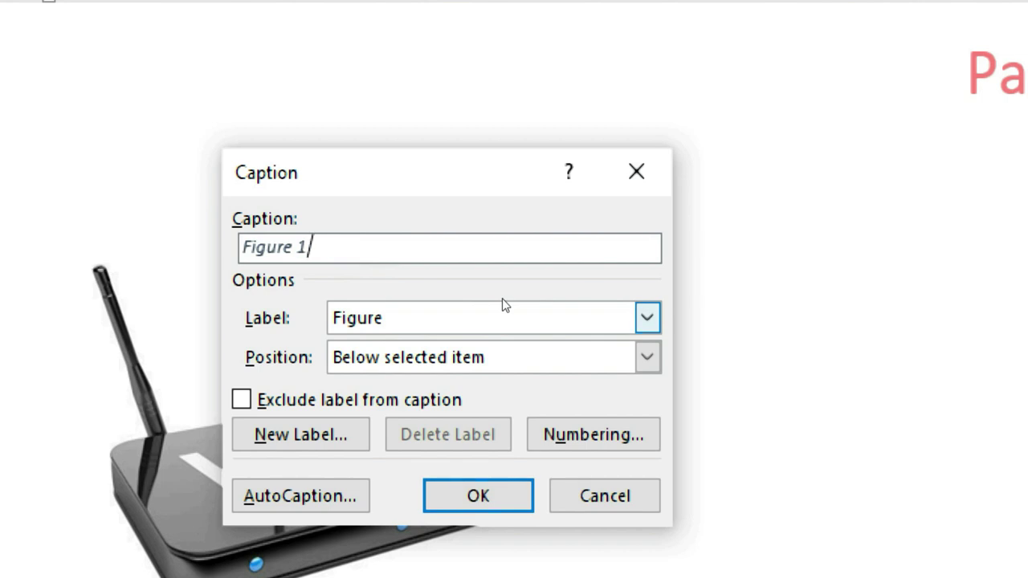
text( Wifi Device)
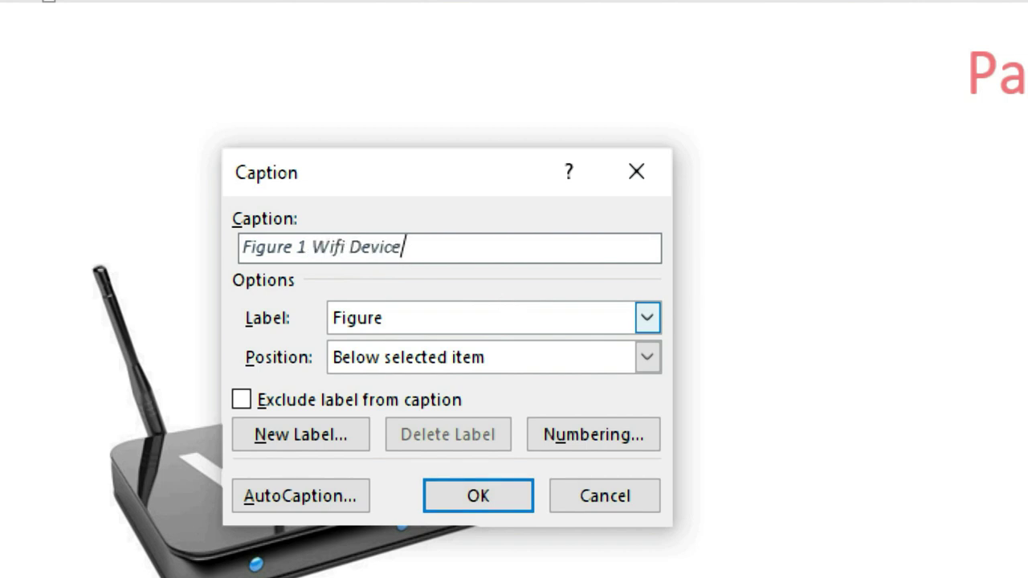
key(Return)
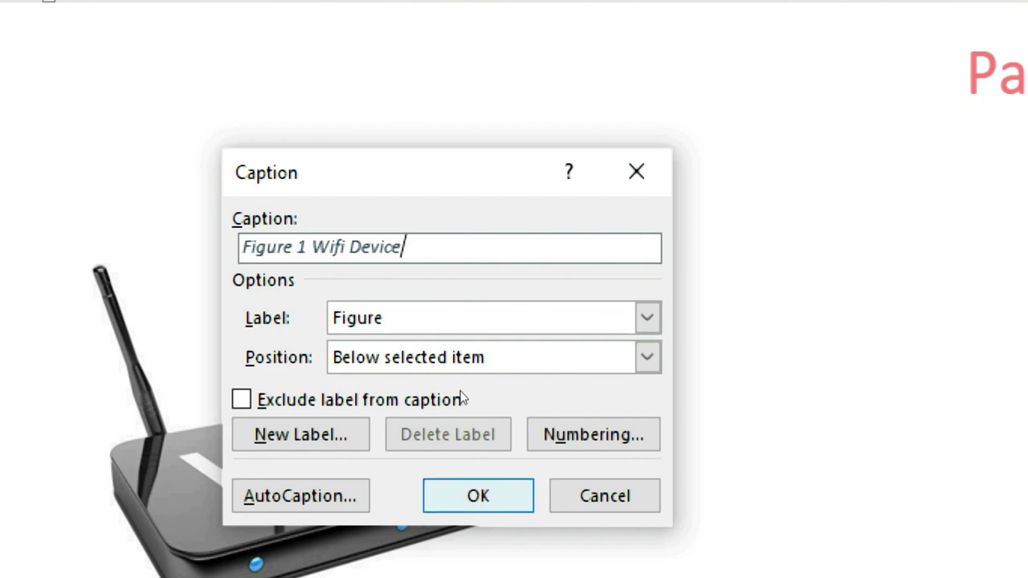
key(Return)
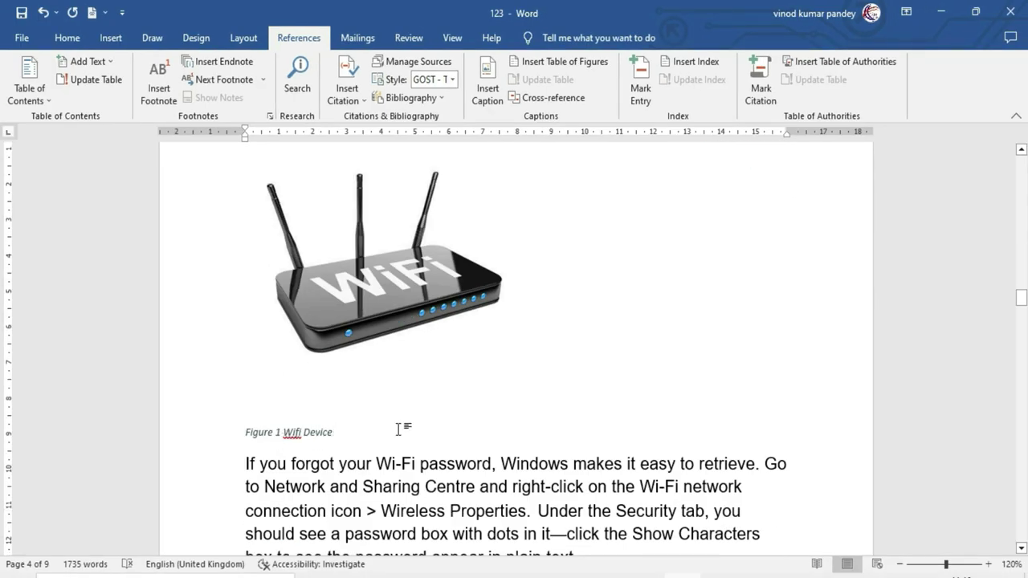
Caption the page 6 laptop picture 'Figure 2 Windows 10 Operating System'.
scroll(399, 428, down, 5)
scroll(399, 429, down, 4)
scroll(400, 432, down, 6)
scroll(402, 434, down, 5)
scroll(399, 431, down, 2)
scroll(426, 417, down, 4)
click(461, 405)
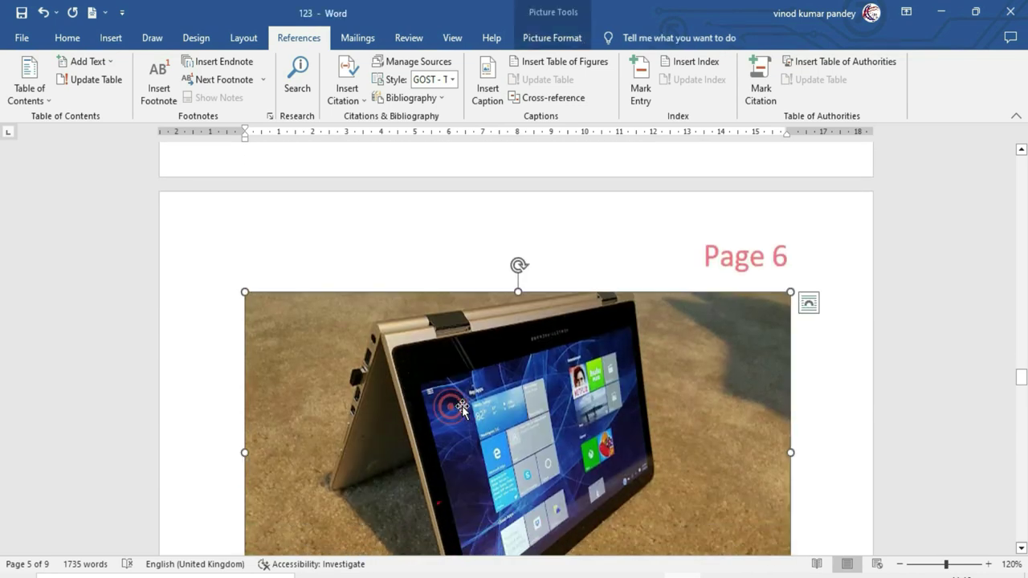
scroll(462, 407, down, 3)
right_click(421, 392)
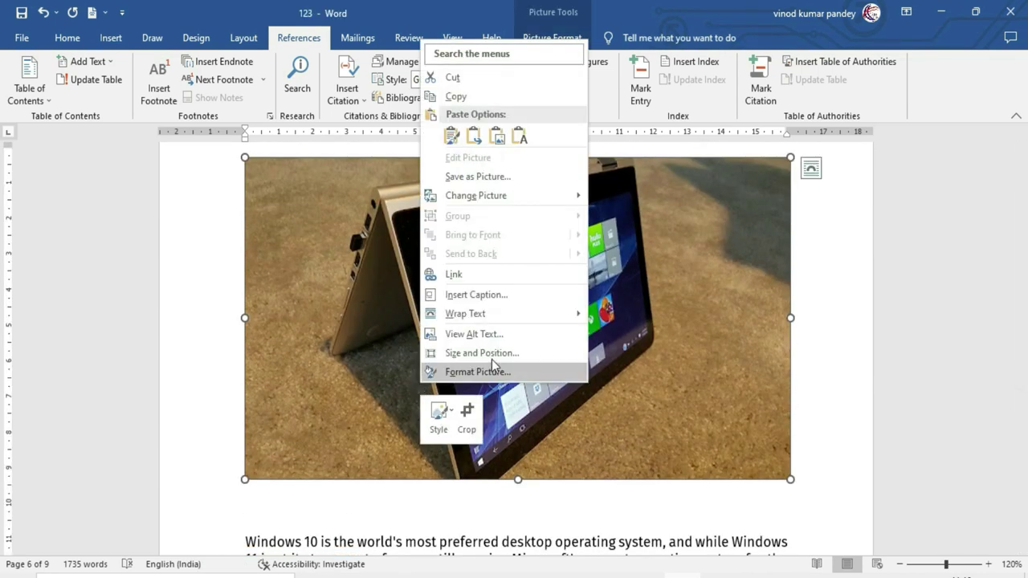
click(503, 299)
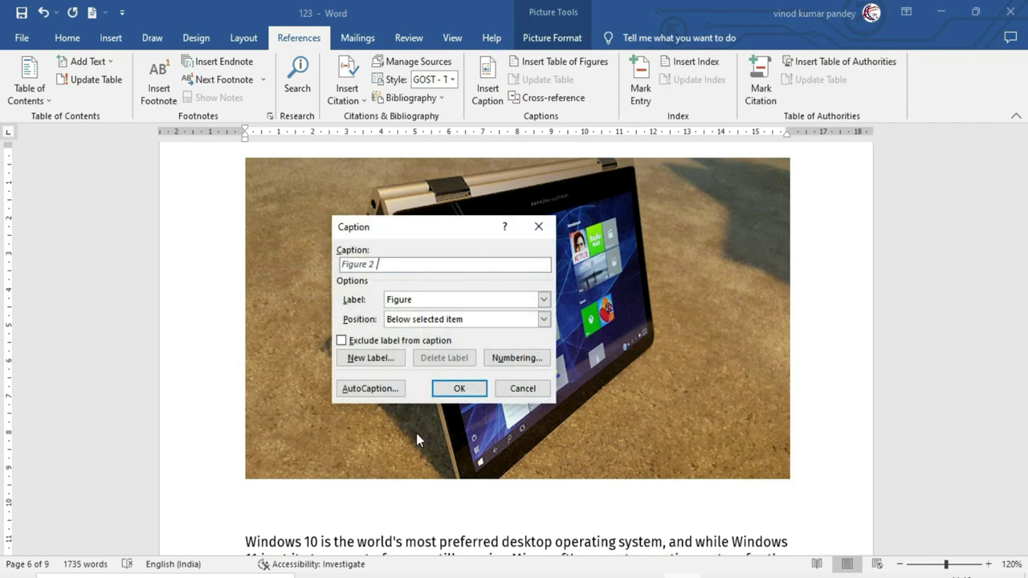
text(Windows 10 Operating System)
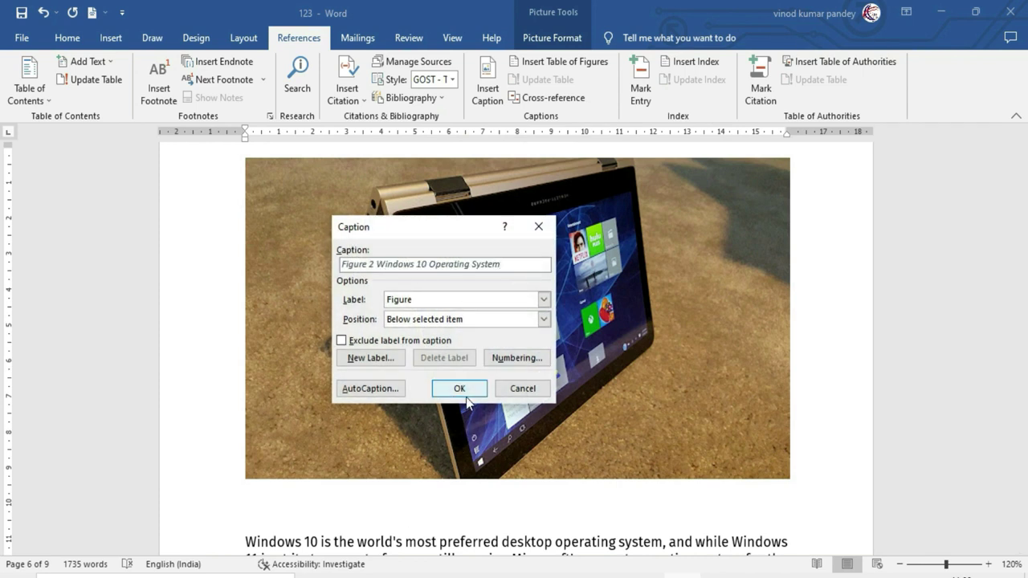
click(460, 389)
Caption the Windows desktop screenshot on page 7 'Figure 3 Task Bar'.
scroll(466, 413, down, 2)
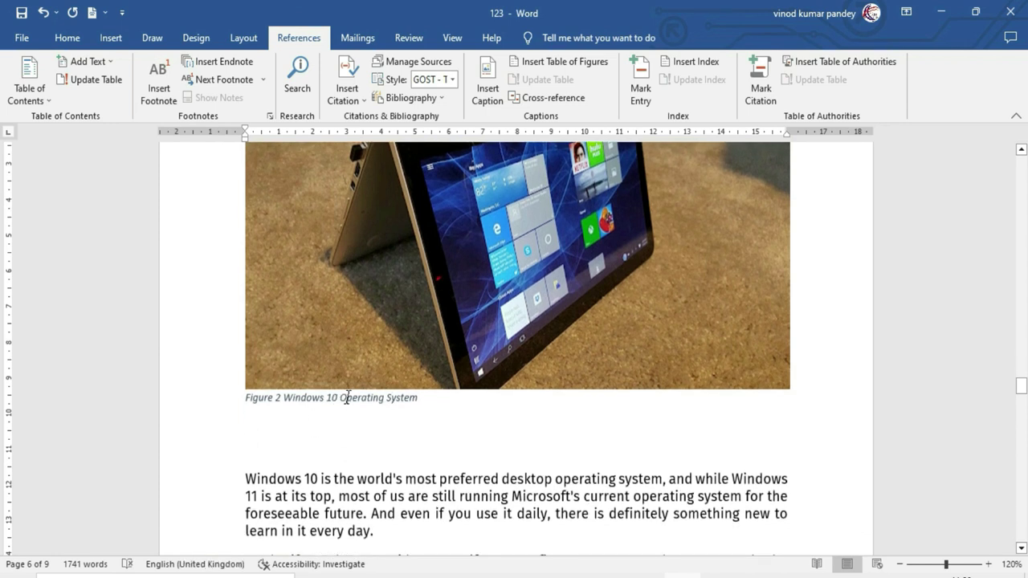
scroll(346, 398, down, 4)
scroll(346, 397, down, 5)
scroll(346, 397, down, 2)
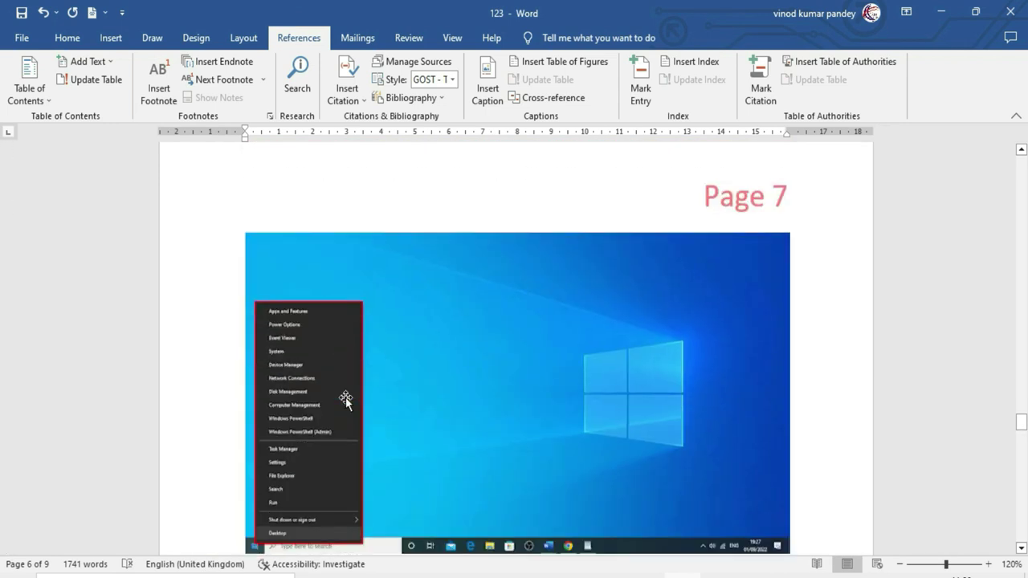
scroll(471, 390, down, 2)
right_click(471, 390)
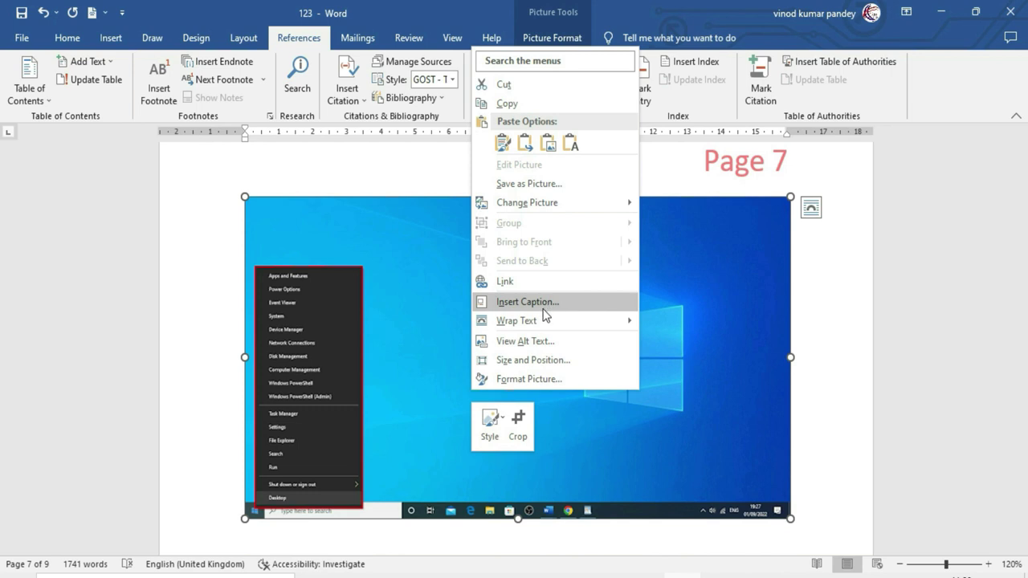
click(577, 299)
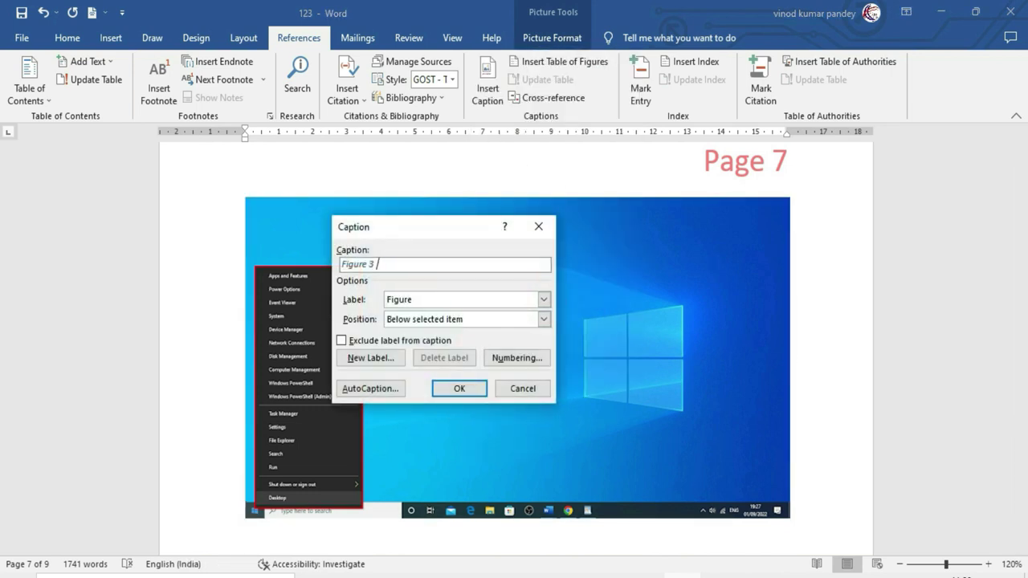
text(Task Bar)
click(462, 390)
scroll(471, 394, down, 3)
scroll(494, 350, up, 2)
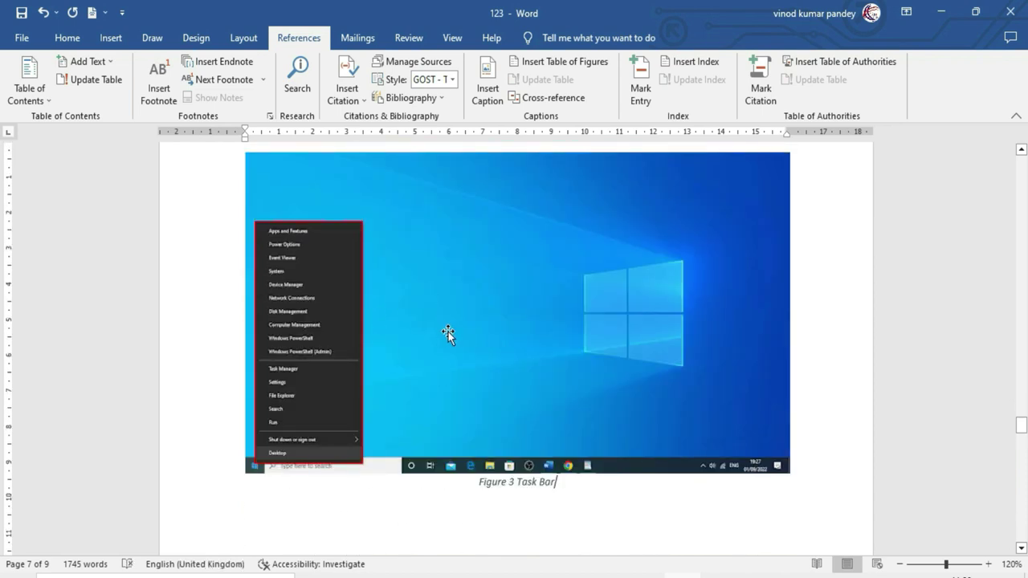
scroll(448, 334, down, 2)
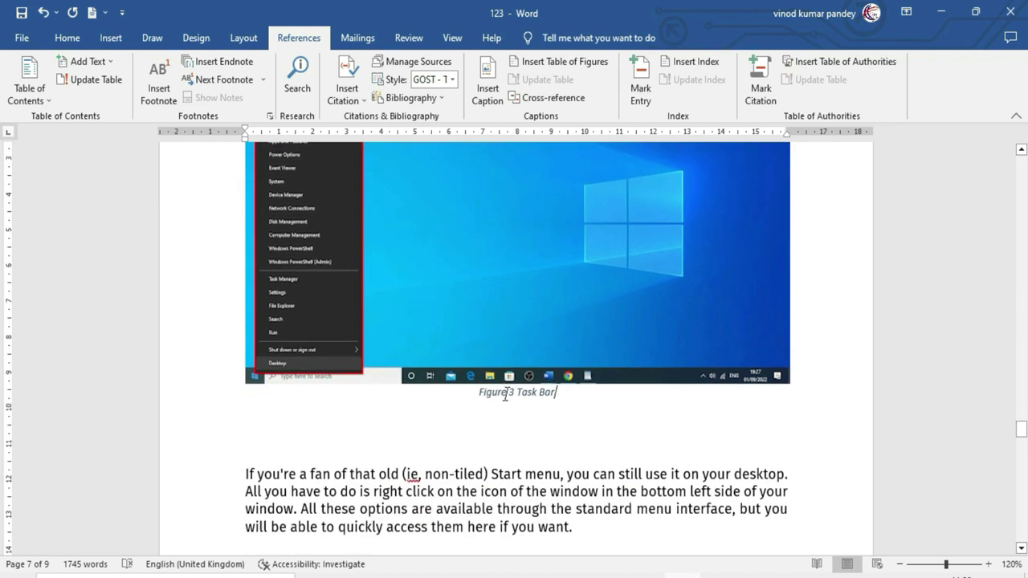
Left-align the 'Figure 3 Task Bar' caption.
click(476, 401)
click(67, 38)
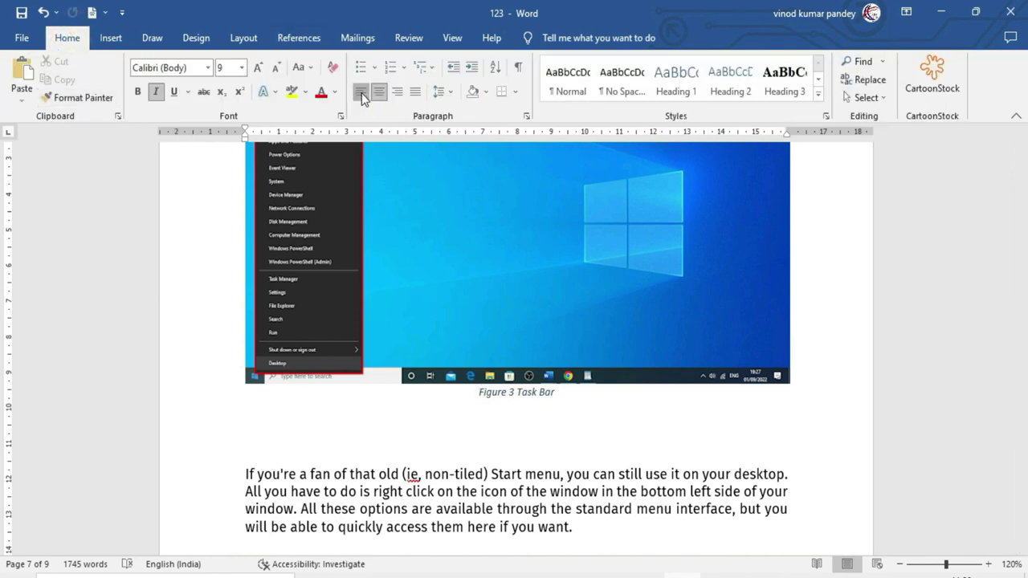
click(360, 91)
Start a new empty line after the last paragraph on page 9.
scroll(360, 165, up, 1)
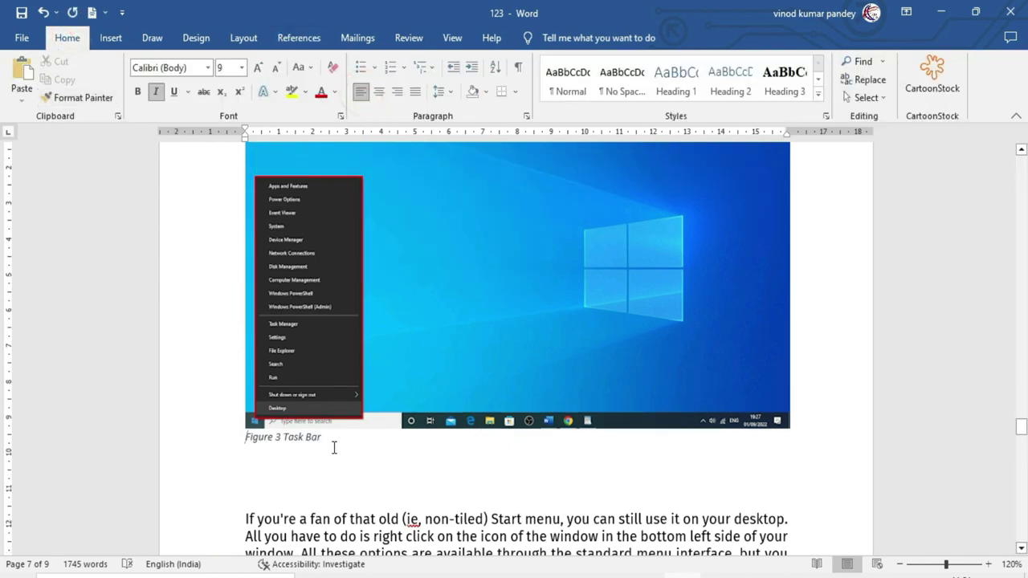
scroll(334, 448, down, 5)
scroll(334, 448, down, 1)
scroll(334, 448, down, 4)
scroll(333, 447, down, 2)
scroll(333, 447, down, 4)
scroll(333, 447, down, 7)
scroll(333, 448, down, 7)
scroll(333, 449, down, 9)
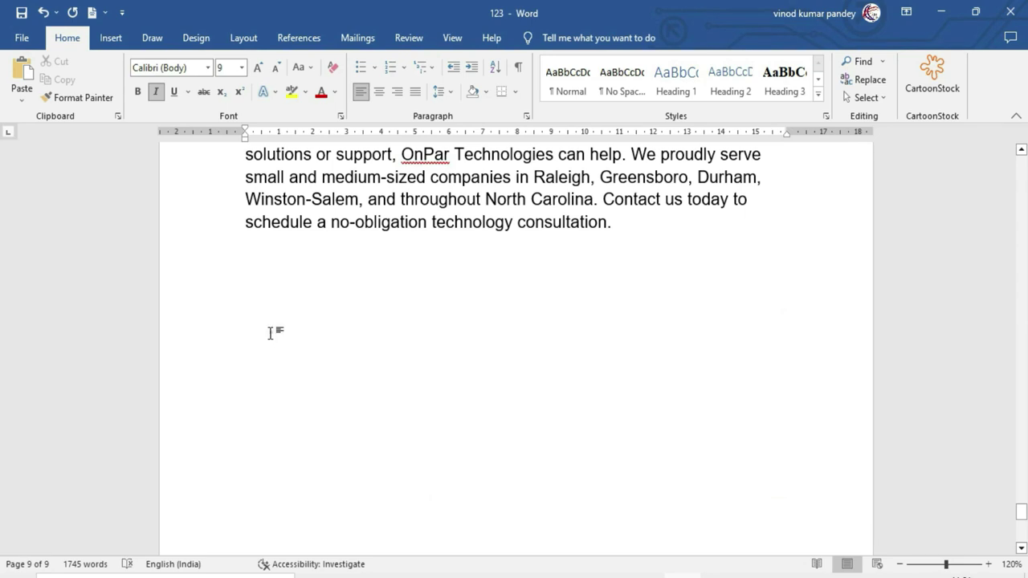
click(271, 330)
key(Return)
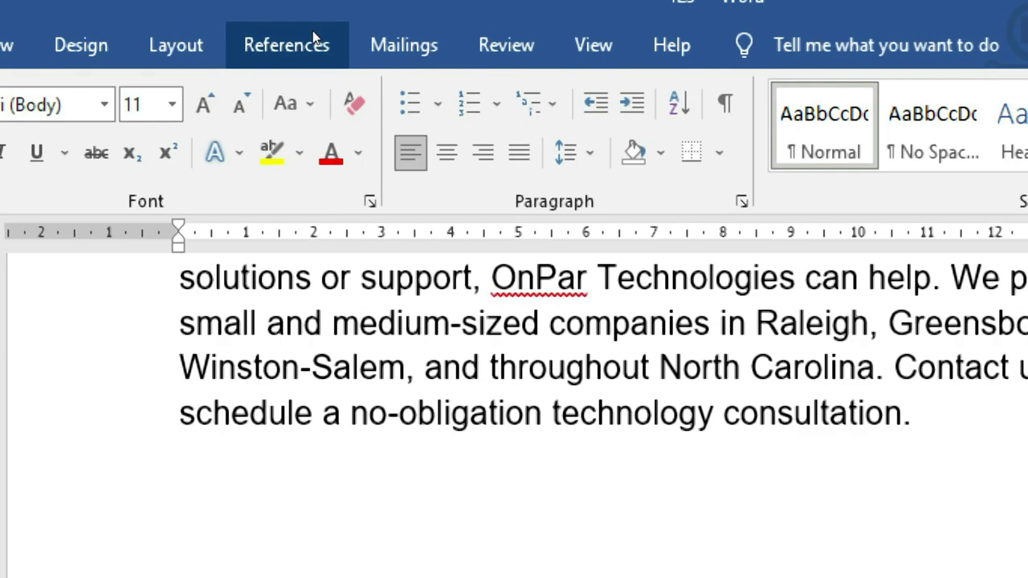
Start a table of figures and set its tab leader to dashes.
click(312, 37)
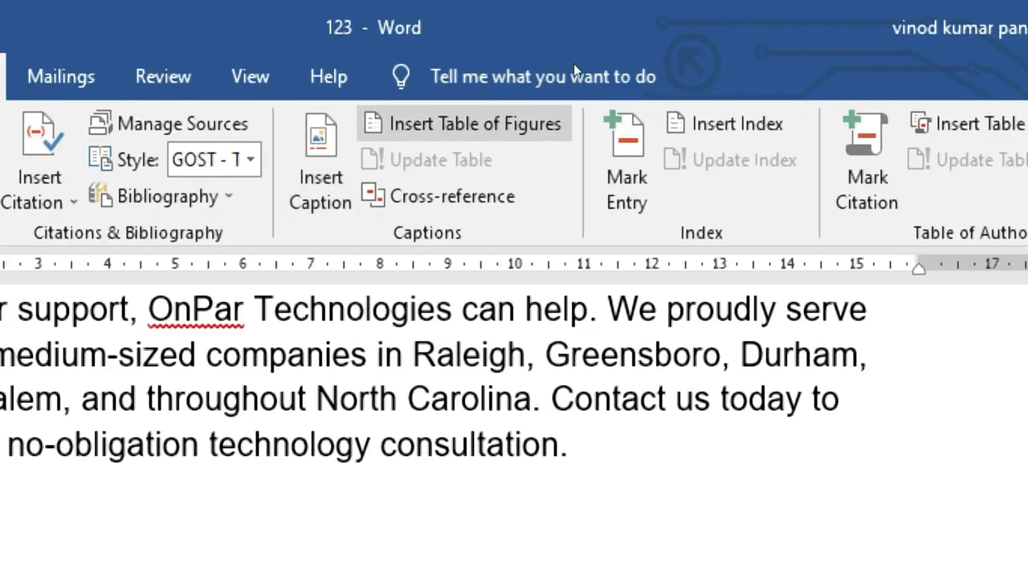
key(Return)
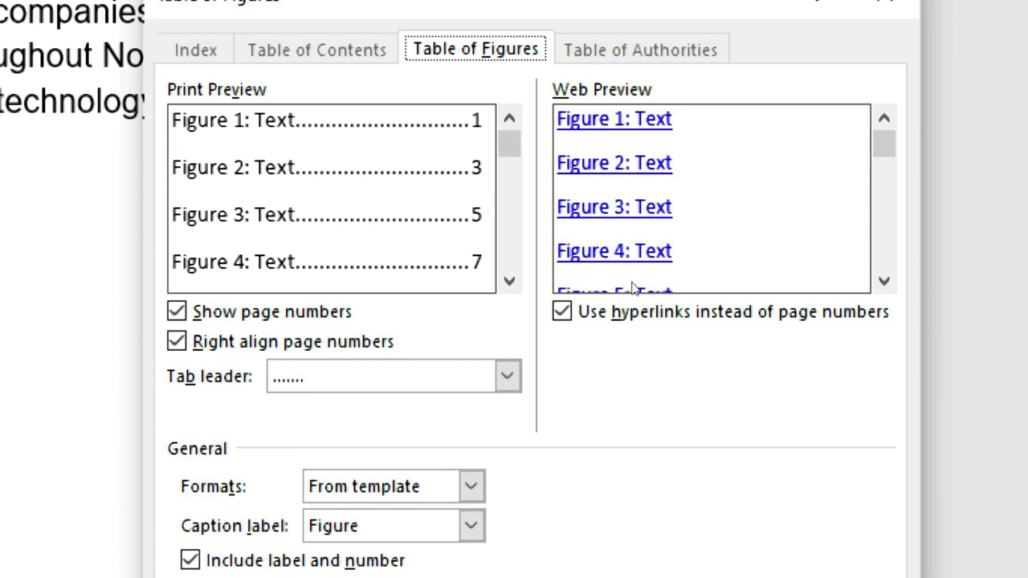
key(alt+b)
key(alt+Down)
key(Down)
key(Down)
key(Up)
click(592, 395)
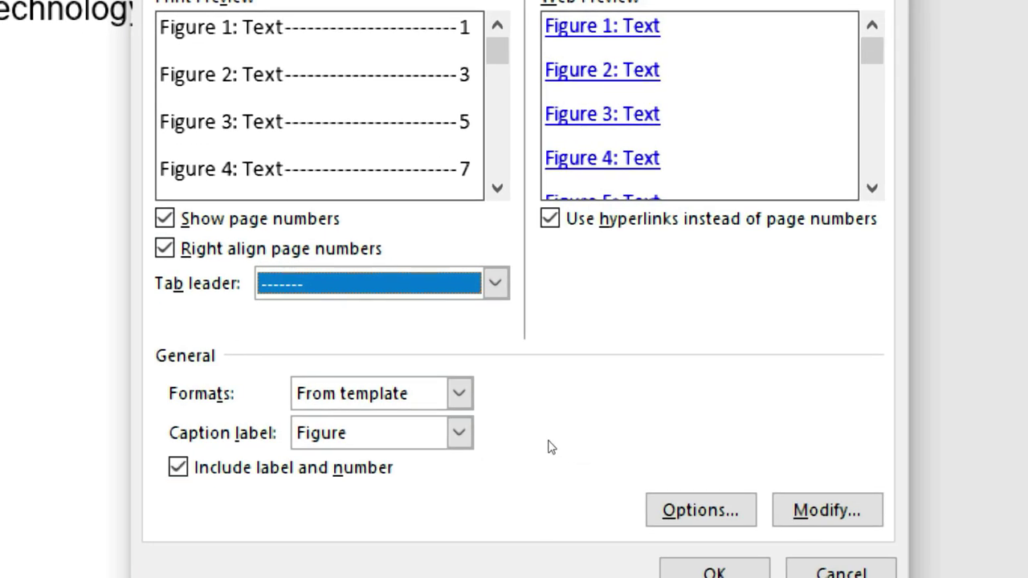
Keep Figure as the caption label and insert the table of figures.
key(alt+l)
key(alt+Down)
key(Up)
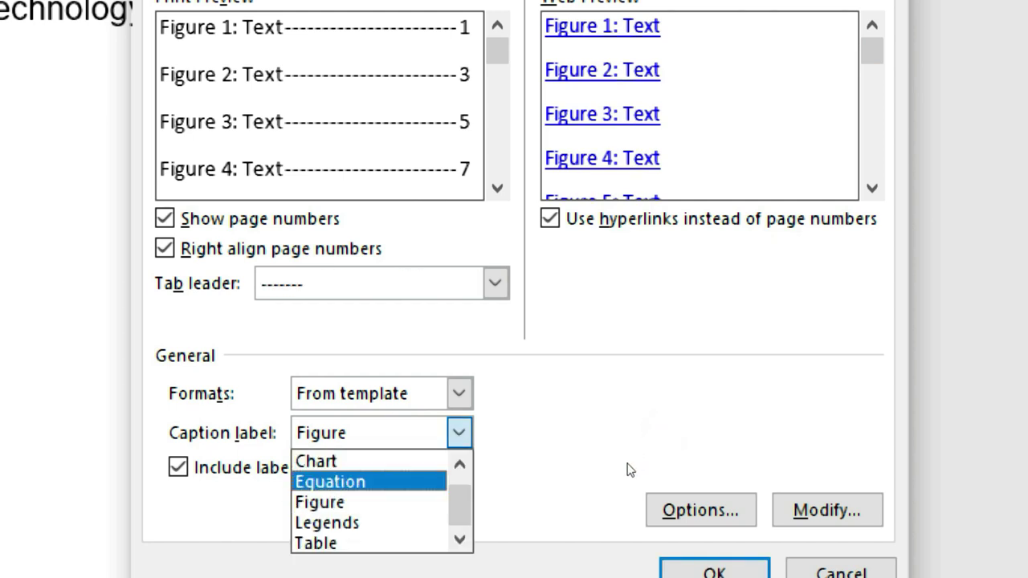
click(631, 470)
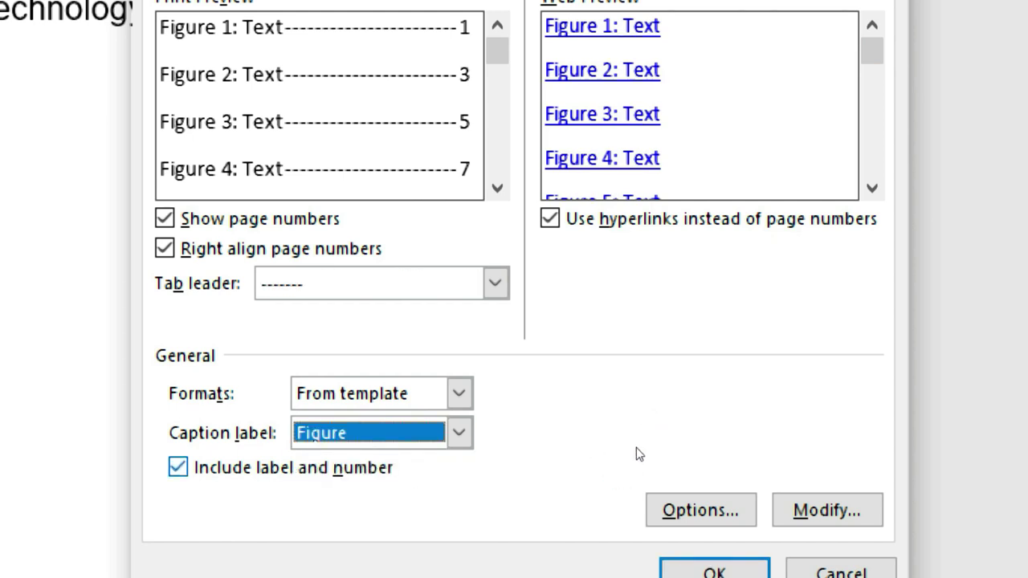
key(alt+Down)
key(Down)
key(Up)
key(Down)
key(Down)
key(Down)
key(Up)
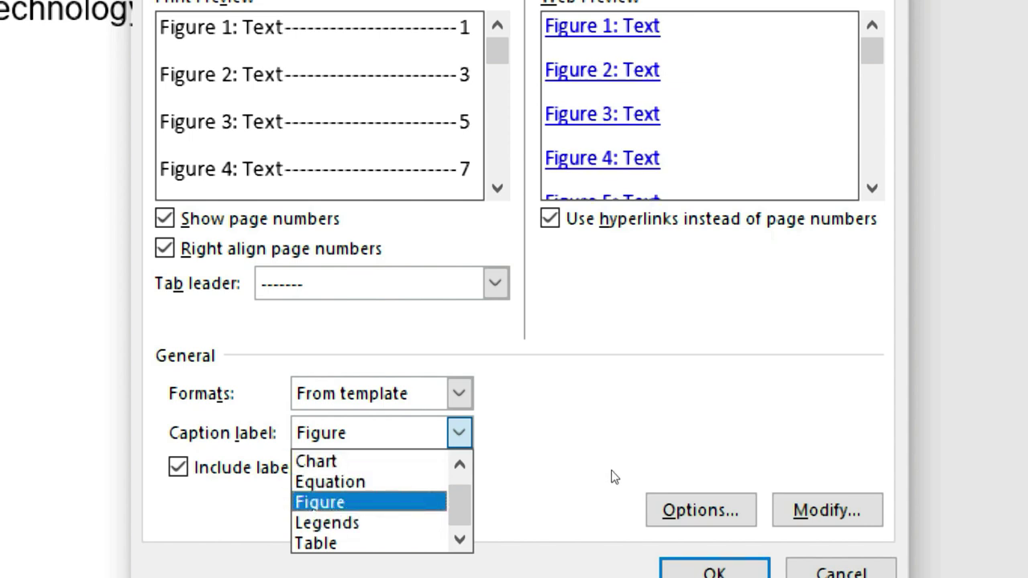
key(Down)
key(Down)
key(Up)
key(Up)
key(Up)
key(Down)
click(622, 467)
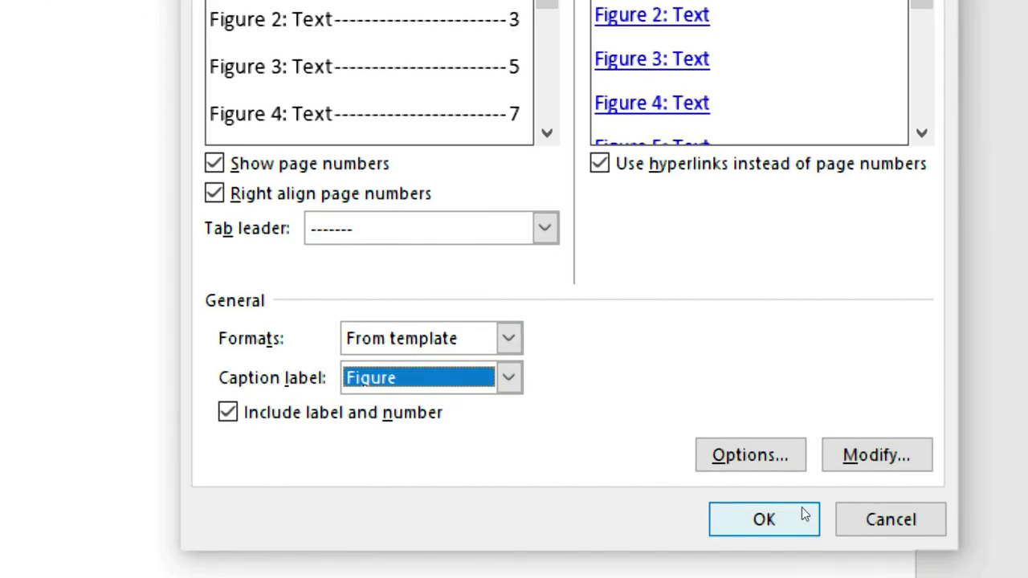
click(803, 514)
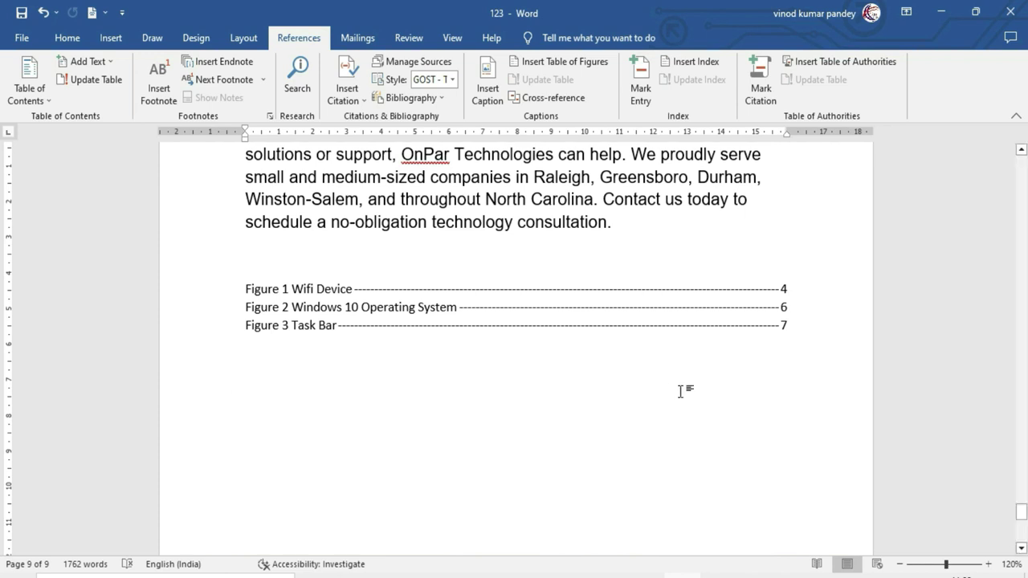
Insert a list of tables with the Table caption label, showing Table 1 Goods and Service Tax.
click(564, 62)
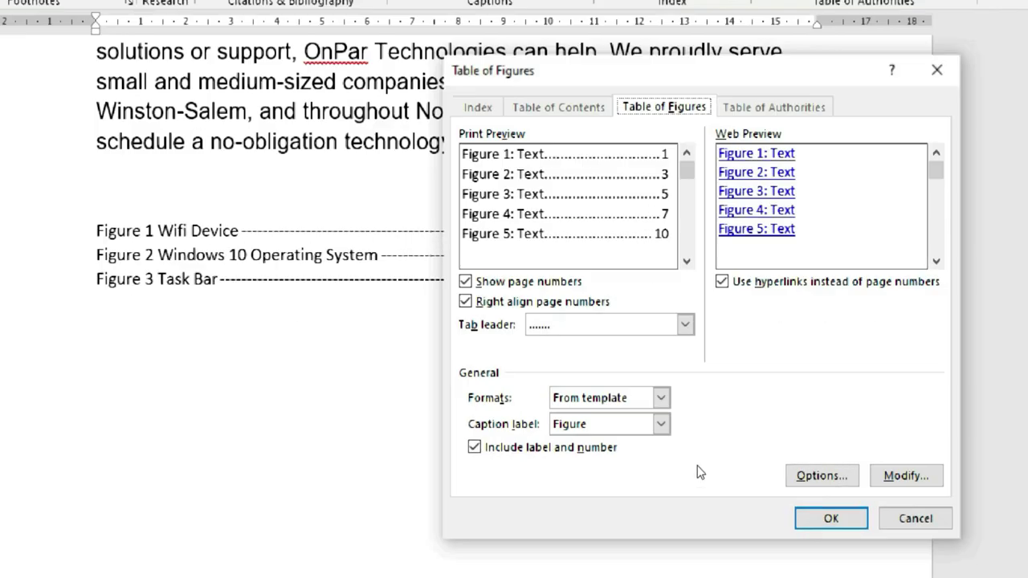
key(alt+Down)
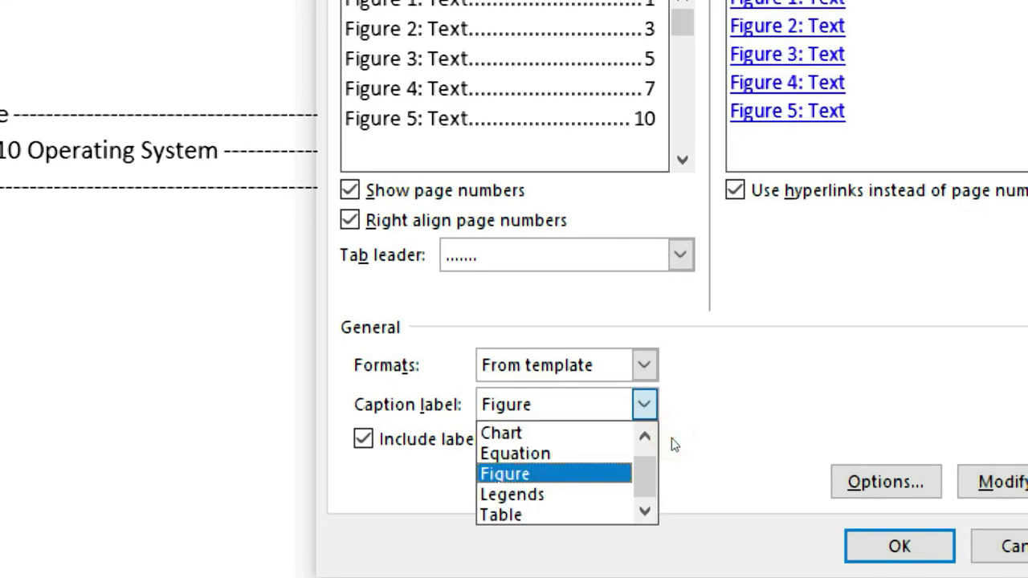
key(Return)
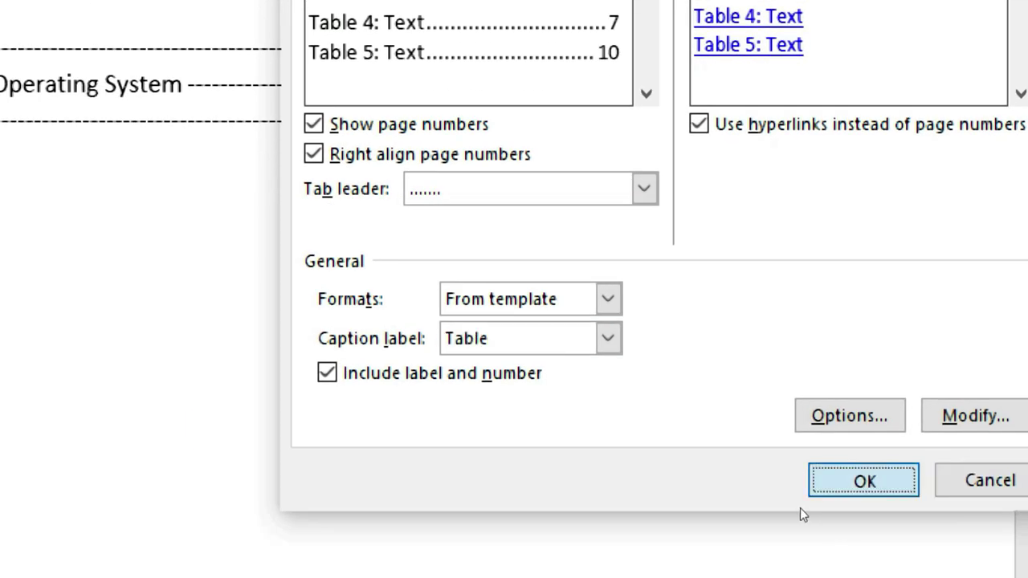
click(811, 493)
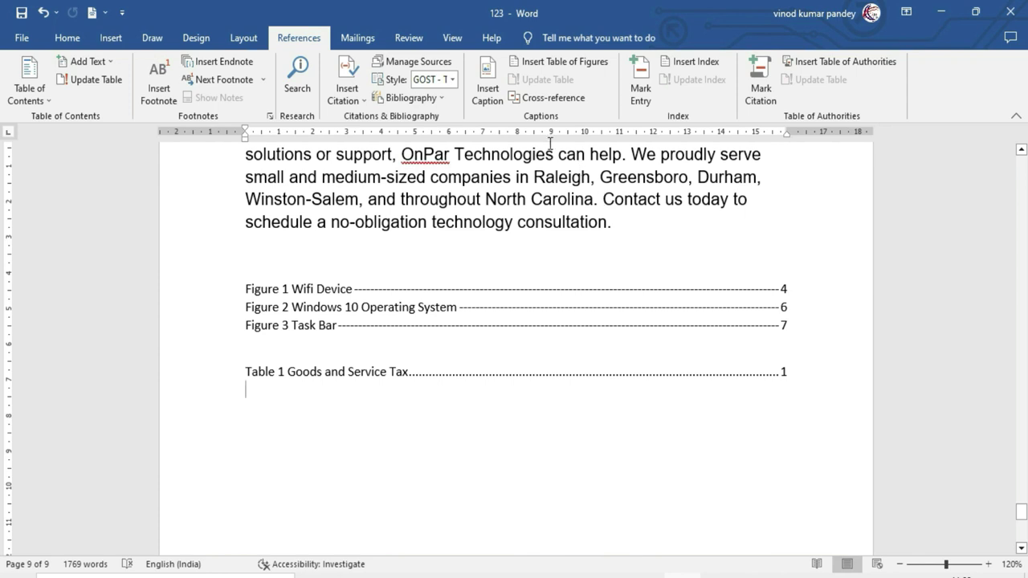
click(551, 62)
Insert a list of charts with the Chart caption label, showing Chart 1 Students Performance.
click(669, 434)
click(635, 447)
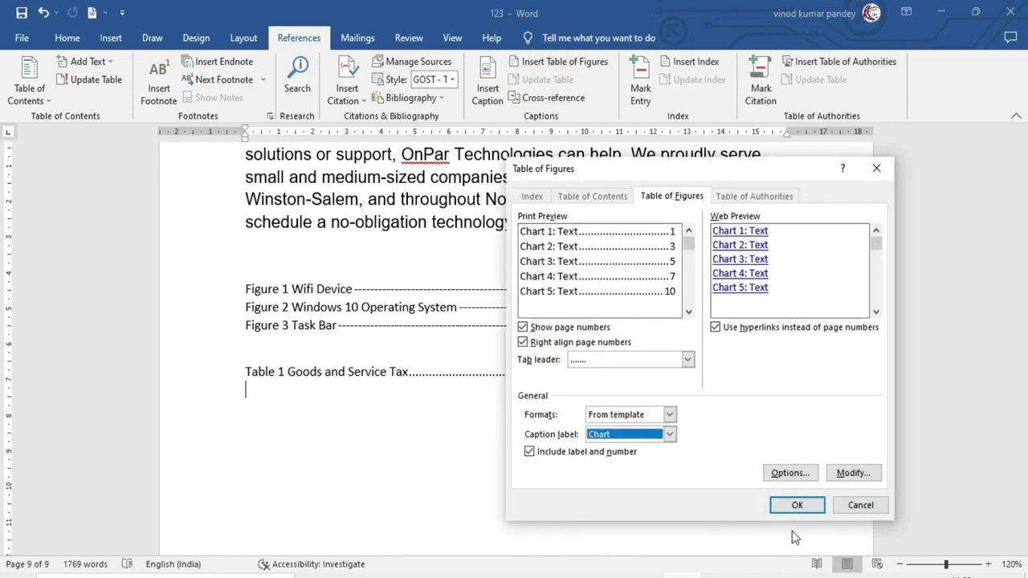
click(796, 505)
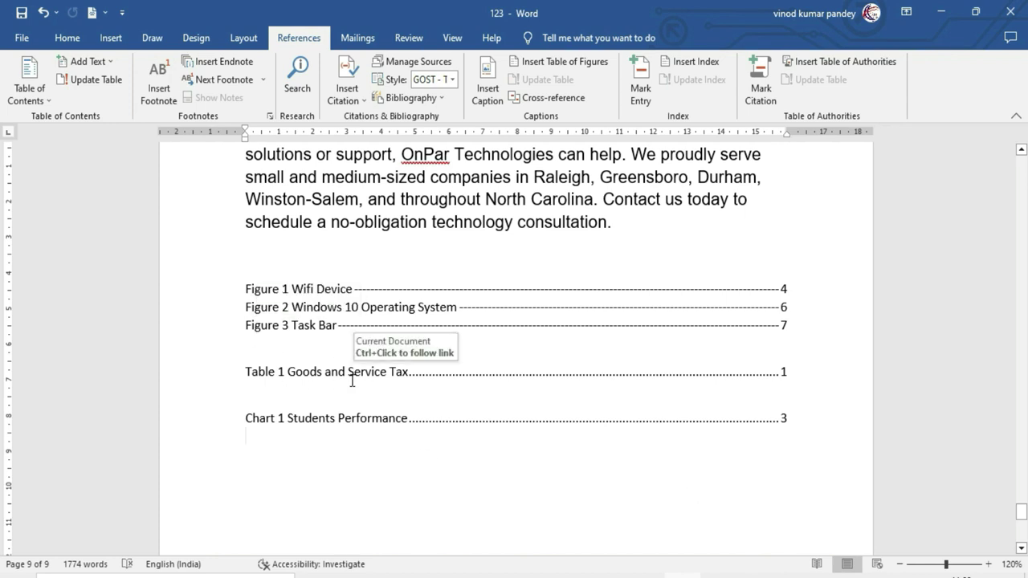
Test the Figure 3 entry's link to its caption, then scroll back down.
ctrl+click(272, 334)
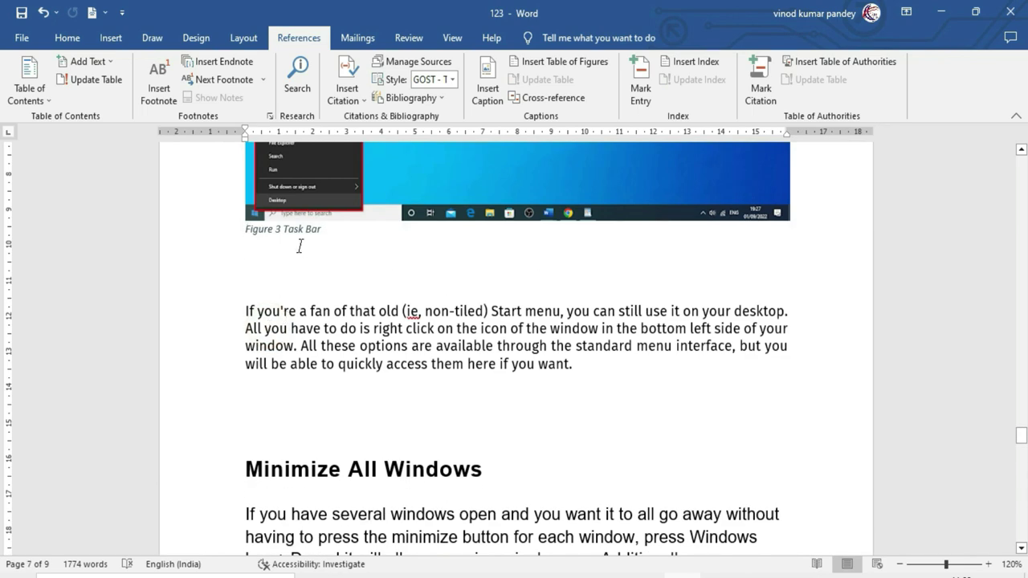
drag(1021, 435, 1021, 514)
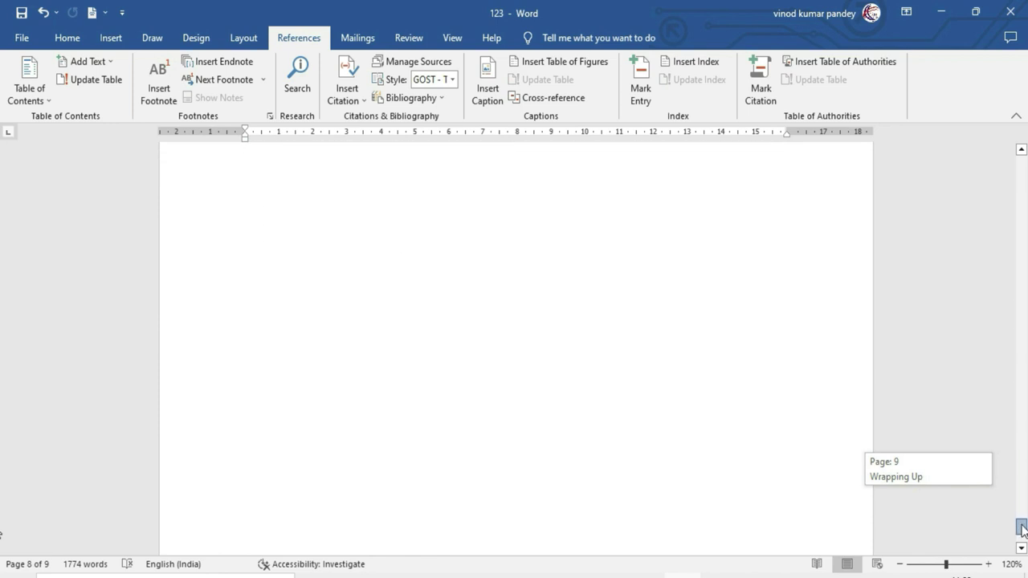
scroll(707, 466, down, 3)
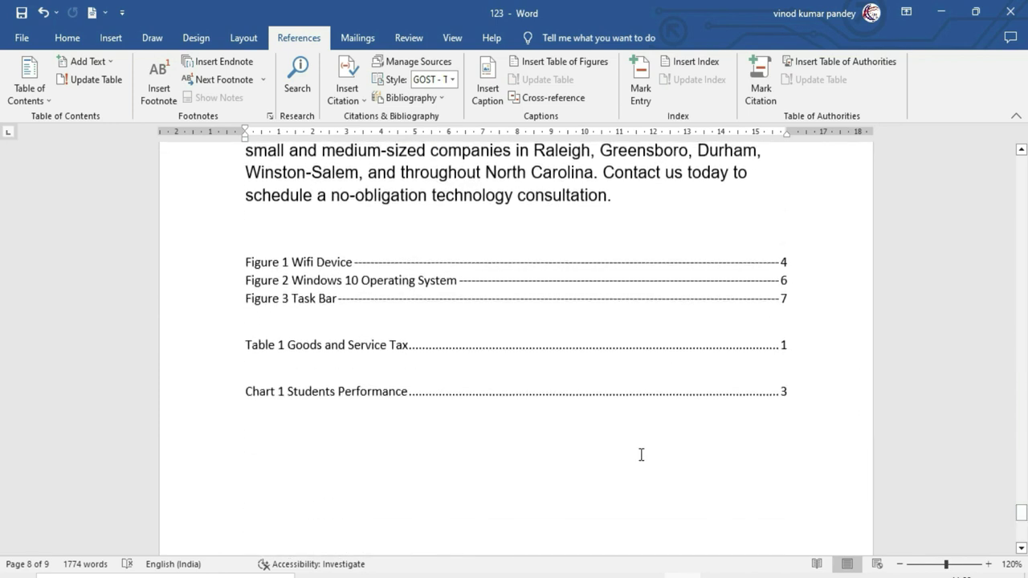
Follow the Chart 1 list entry to its caption and check the 'Students Performance' caption text.
triple_click(262, 394)
ctrl+click(310, 391)
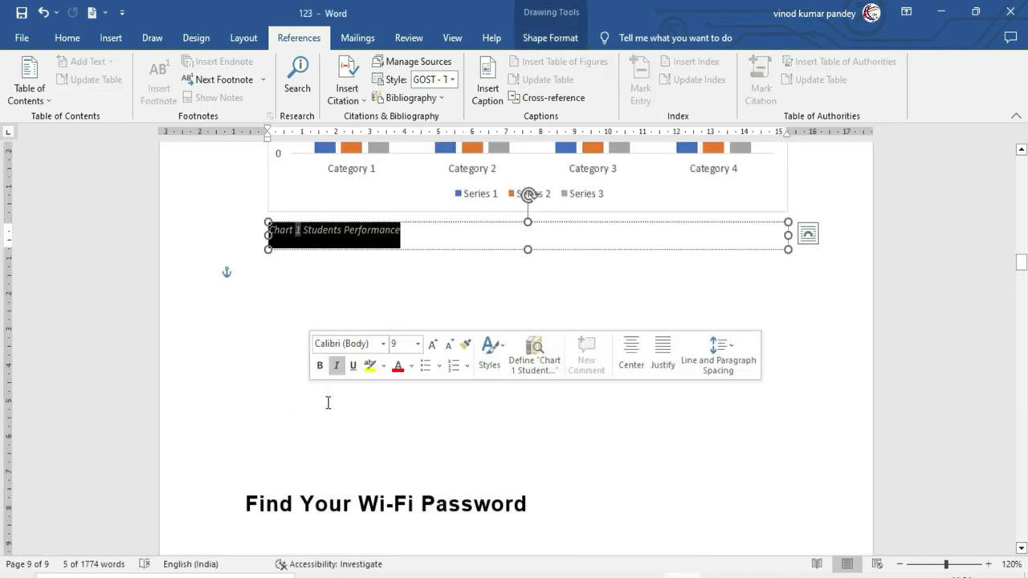
scroll(343, 367, up, 3)
scroll(342, 369, up, 3)
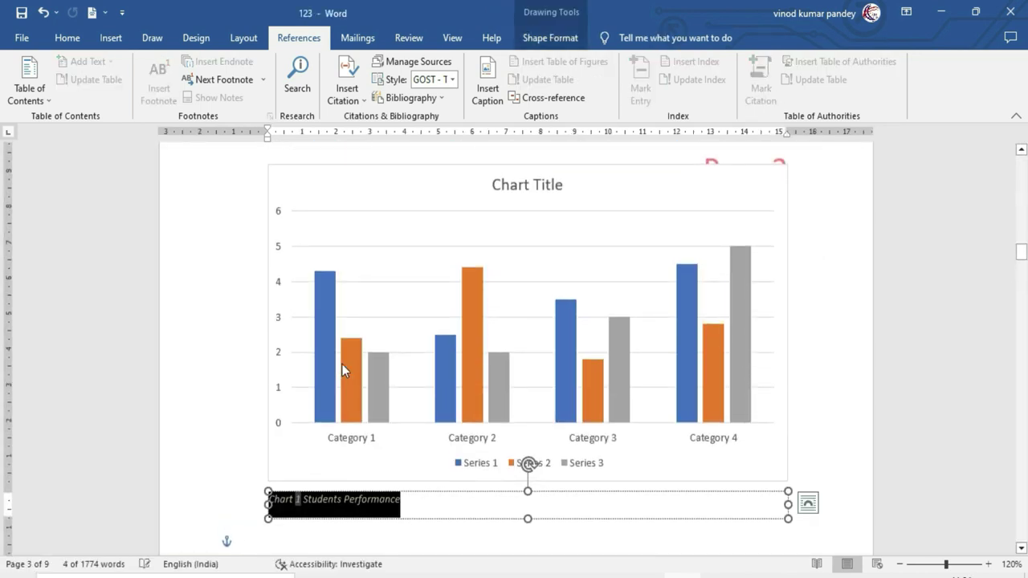
scroll(342, 369, down, 3)
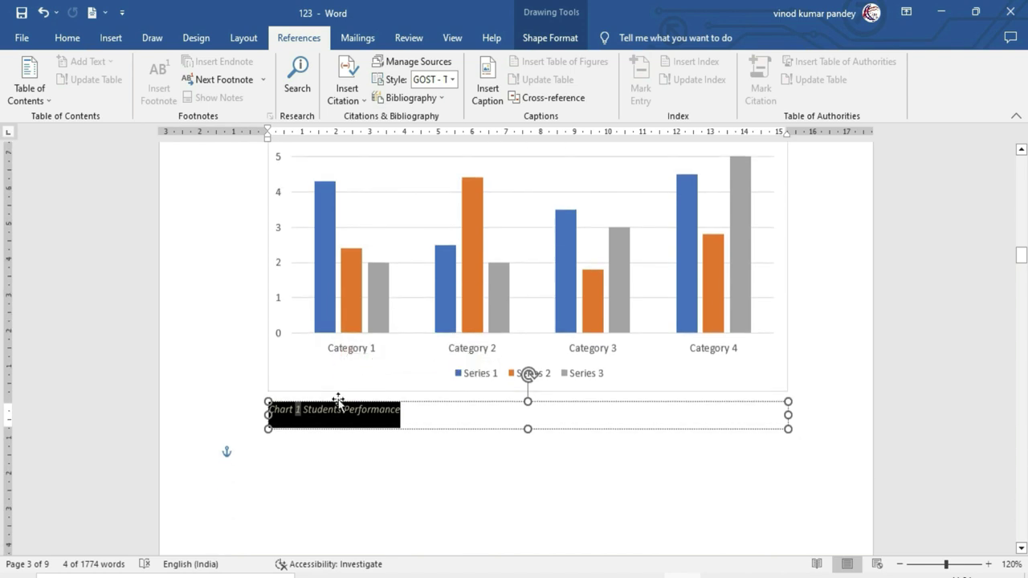
click(351, 471)
click(409, 412)
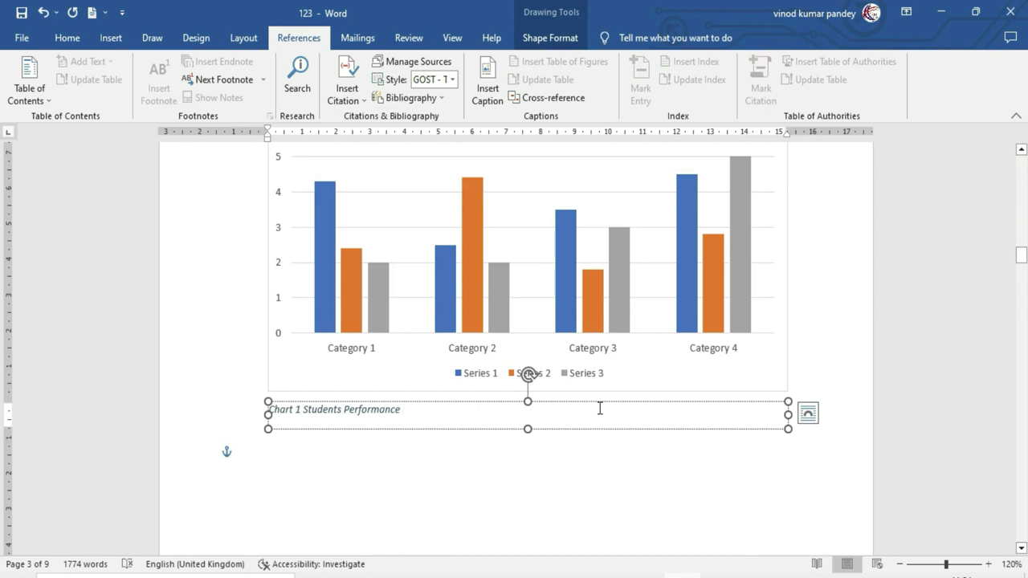
text(in)
drag(1020, 241, 1019, 523)
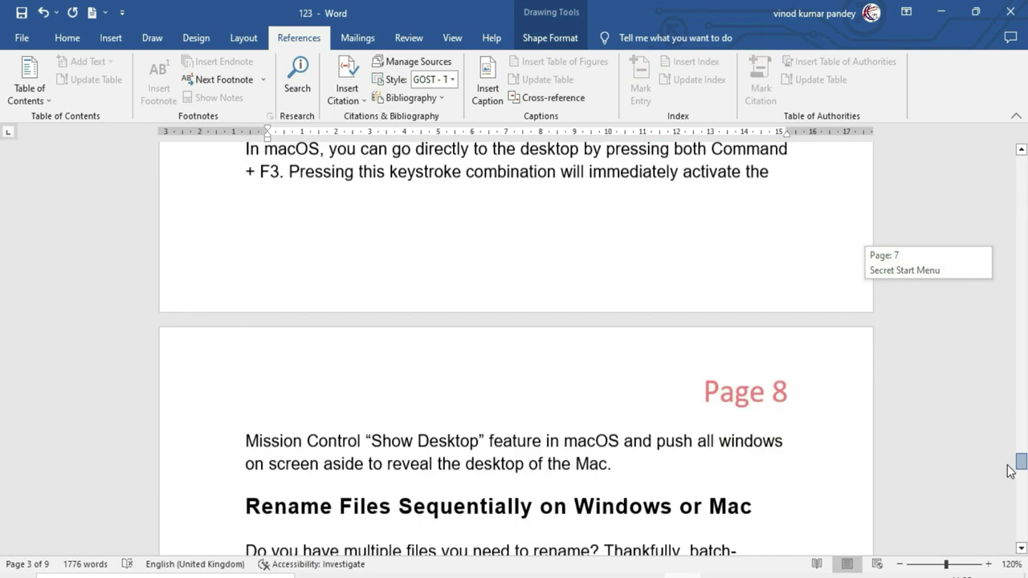
drag(1018, 520, 1019, 517)
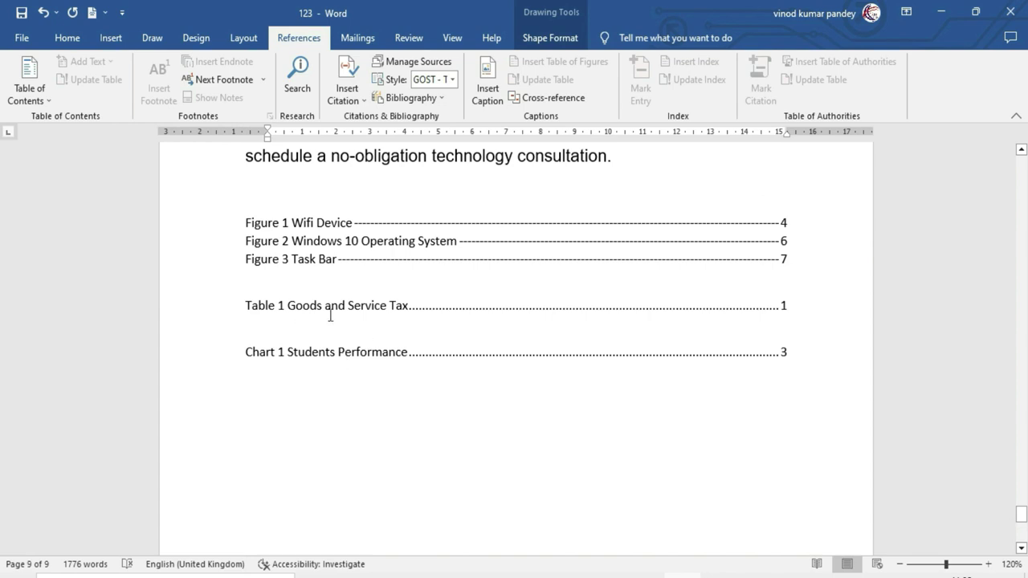
Update the entire chart list so it reads 'Chart 1 Students Performance in India'.
click(389, 354)
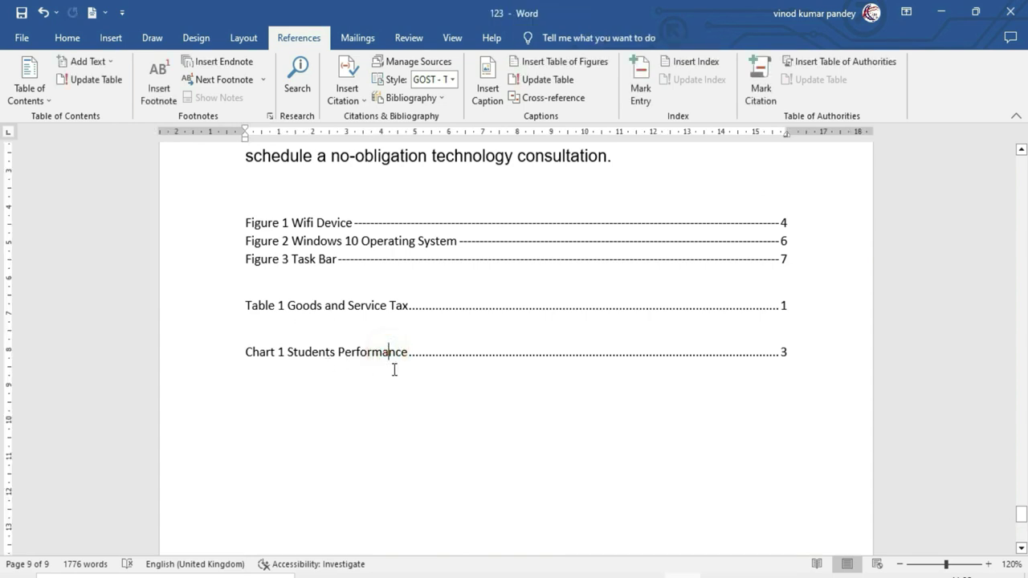
click(253, 353)
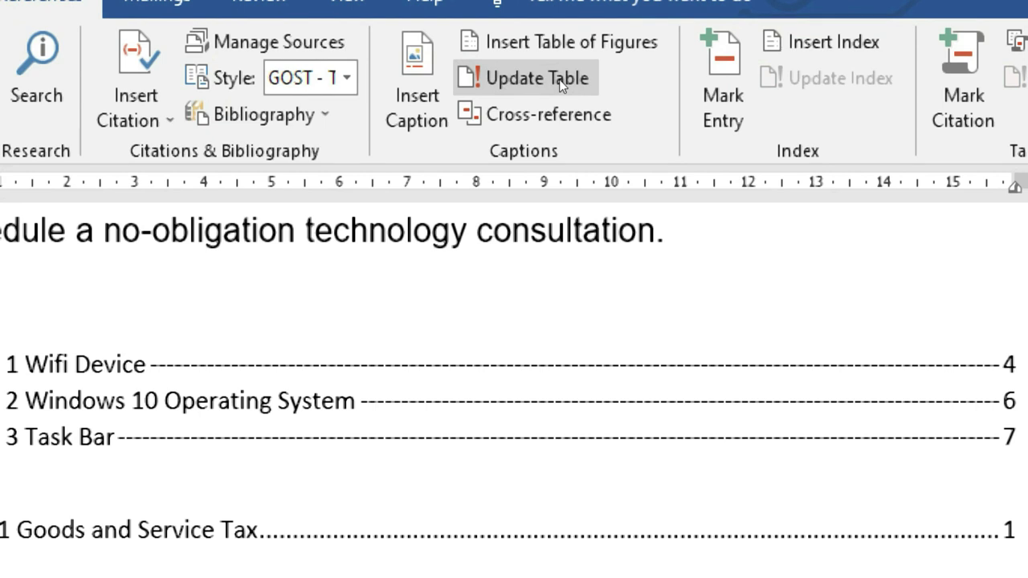
click(560, 86)
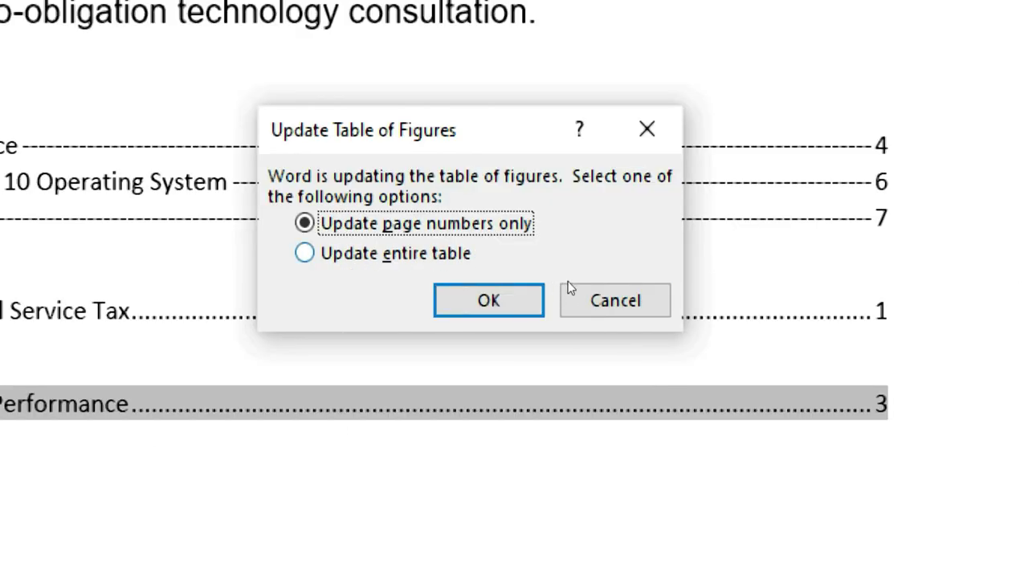
key(Down)
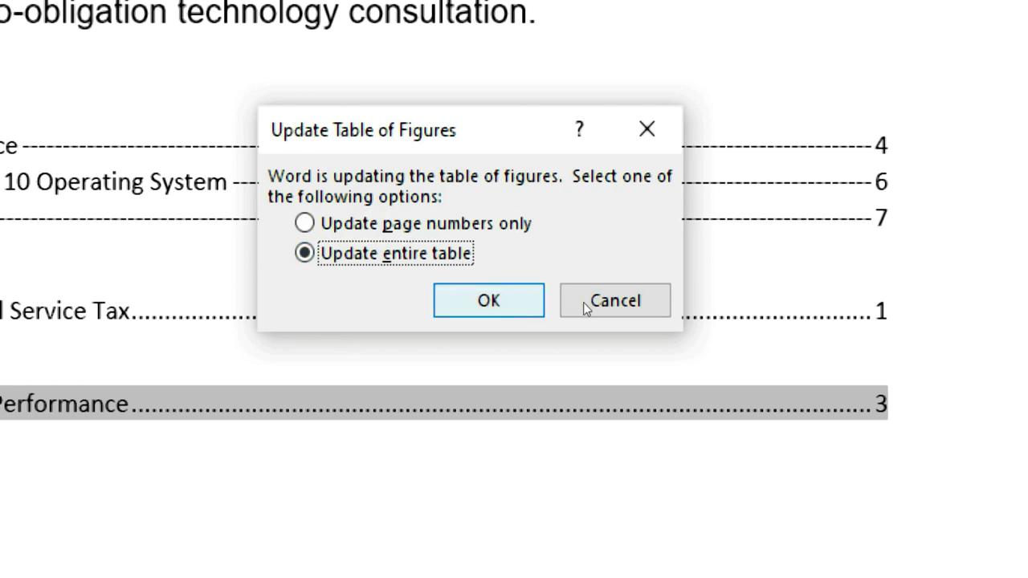
key(Return)
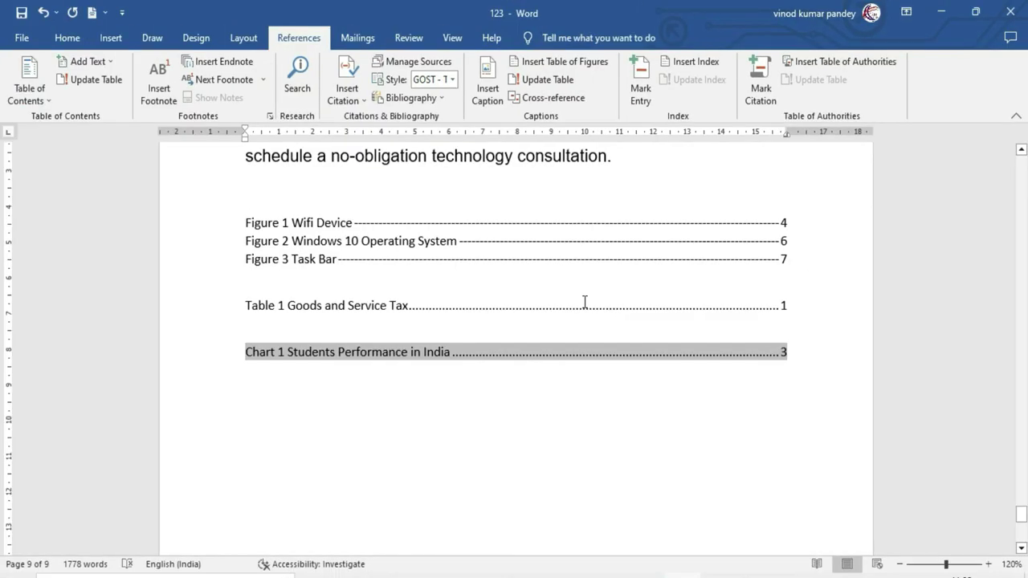
click(393, 407)
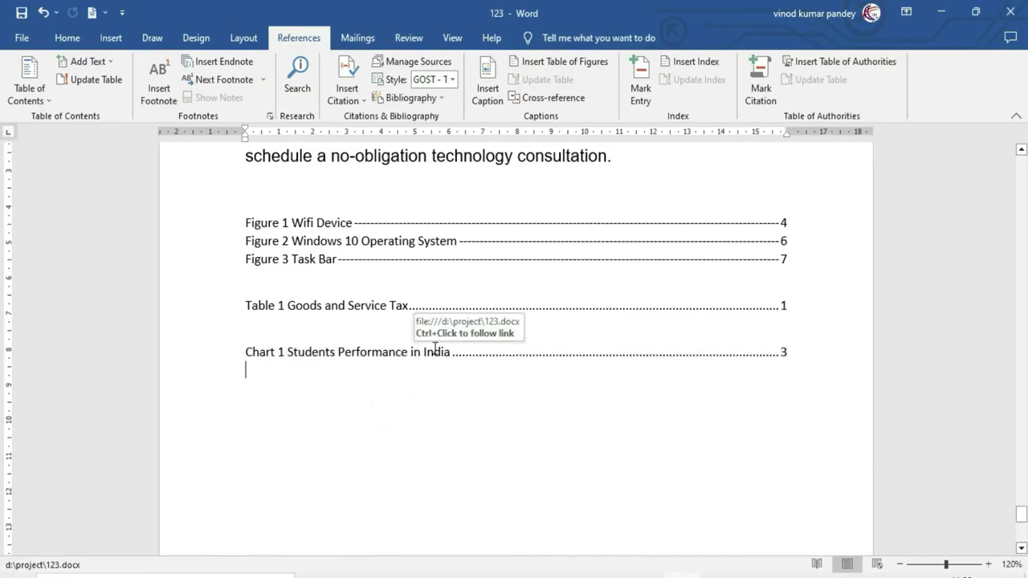
scroll(303, 396, up, 3)
click(292, 358)
click(321, 440)
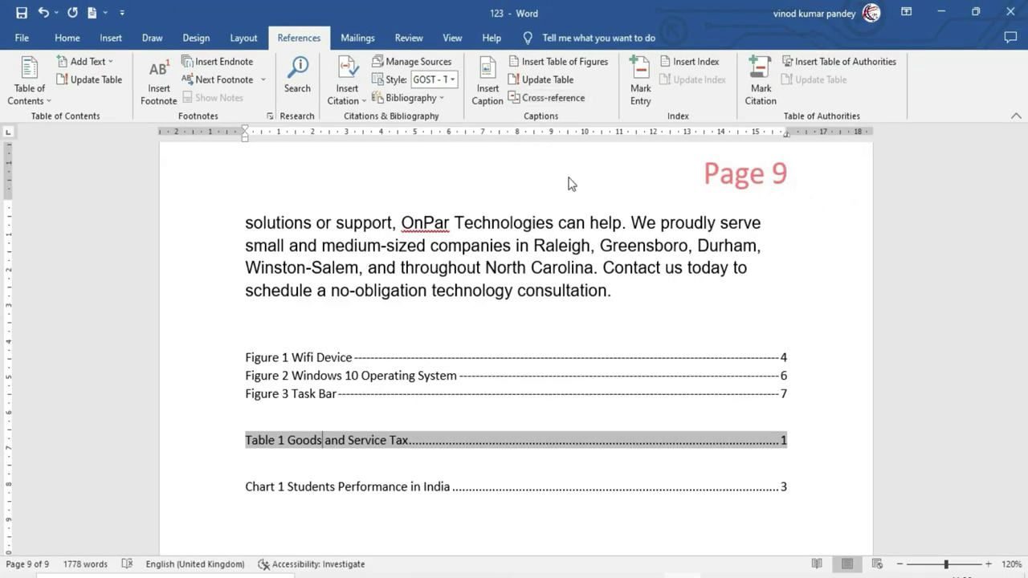
scroll(344, 406, down, 3)
click(280, 404)
key(Return)
key(Return)
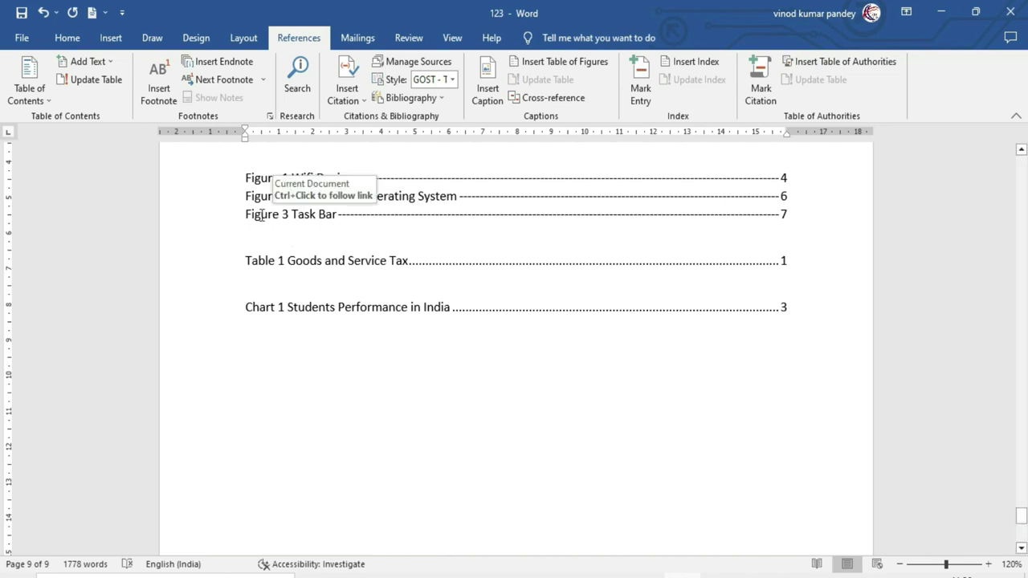
Start a cross-reference and browse reference types, trying Table first.
click(547, 101)
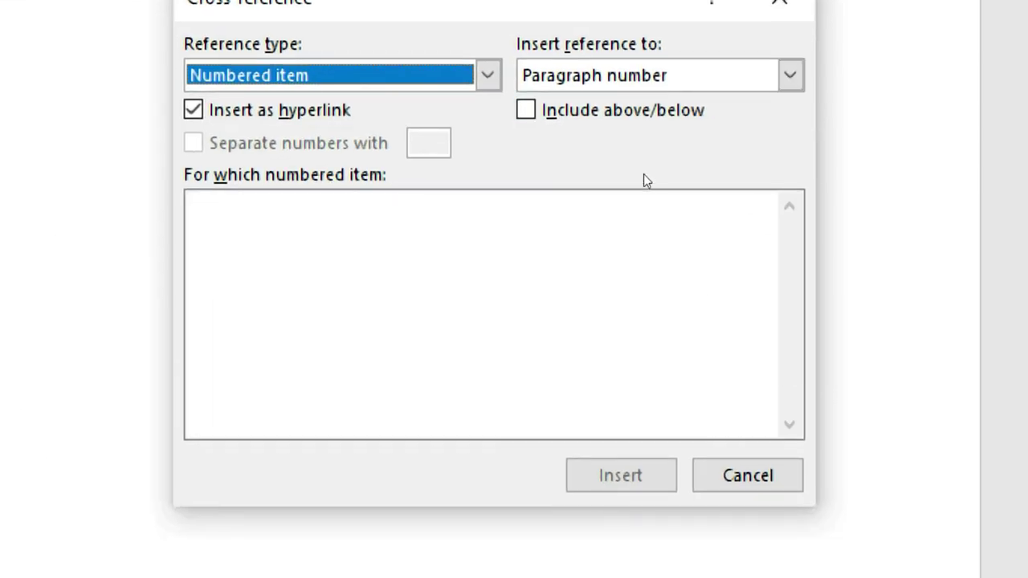
key(alt+Down)
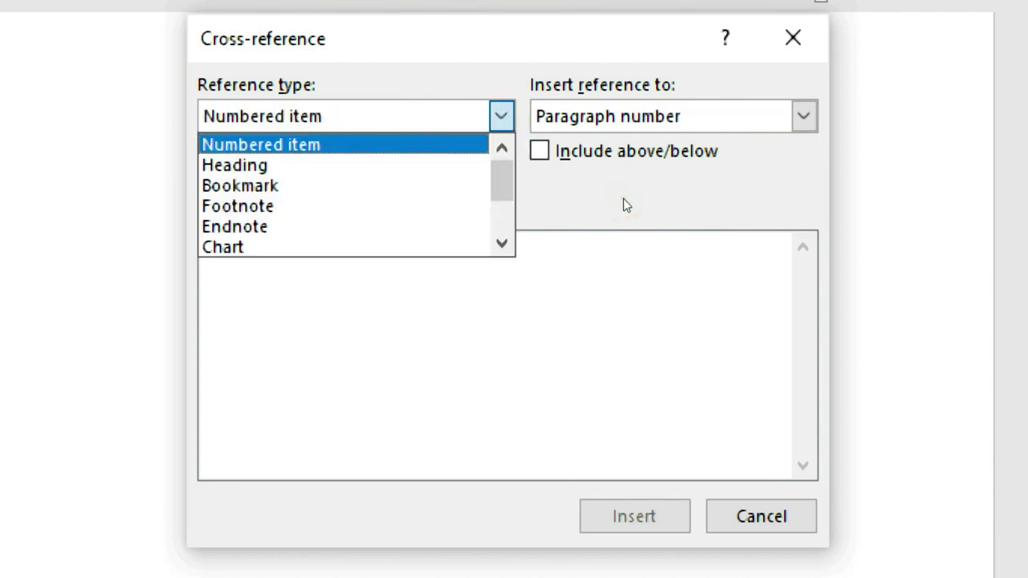
key(Down)
key(Down)
key(Down)
key(Down)
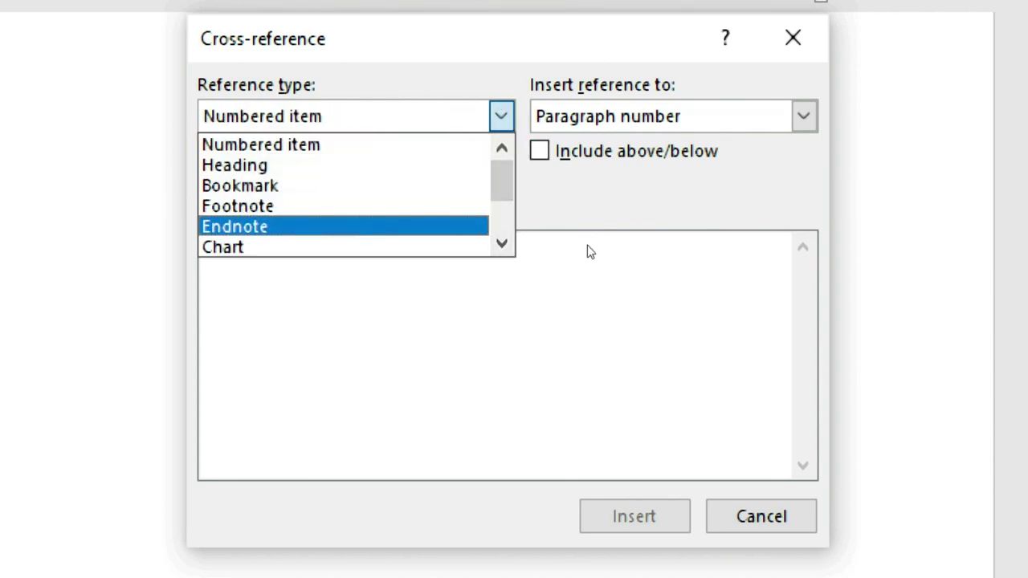
key(Down)
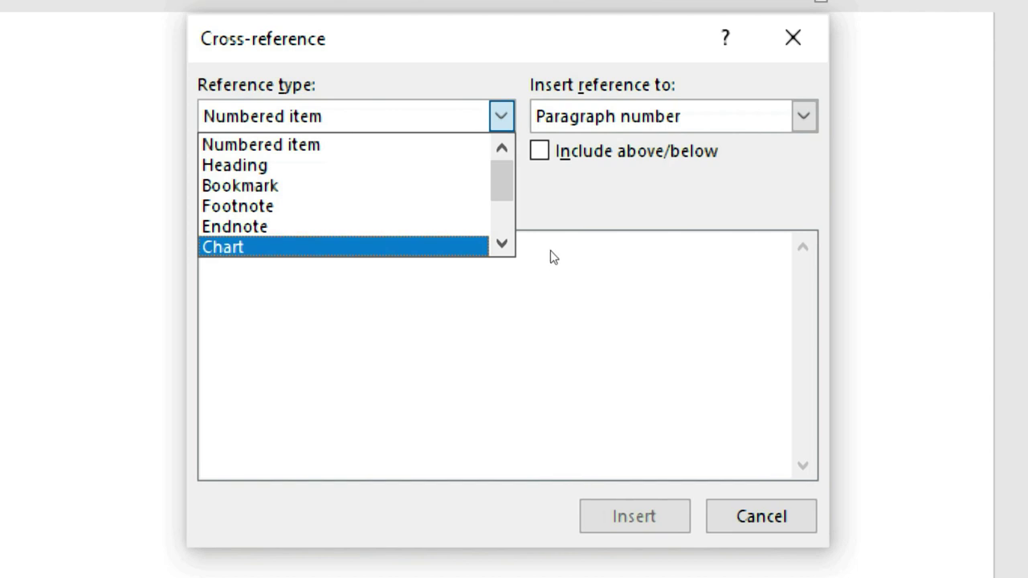
scroll(549, 262, down, 1)
scroll(624, 260, down, 1)
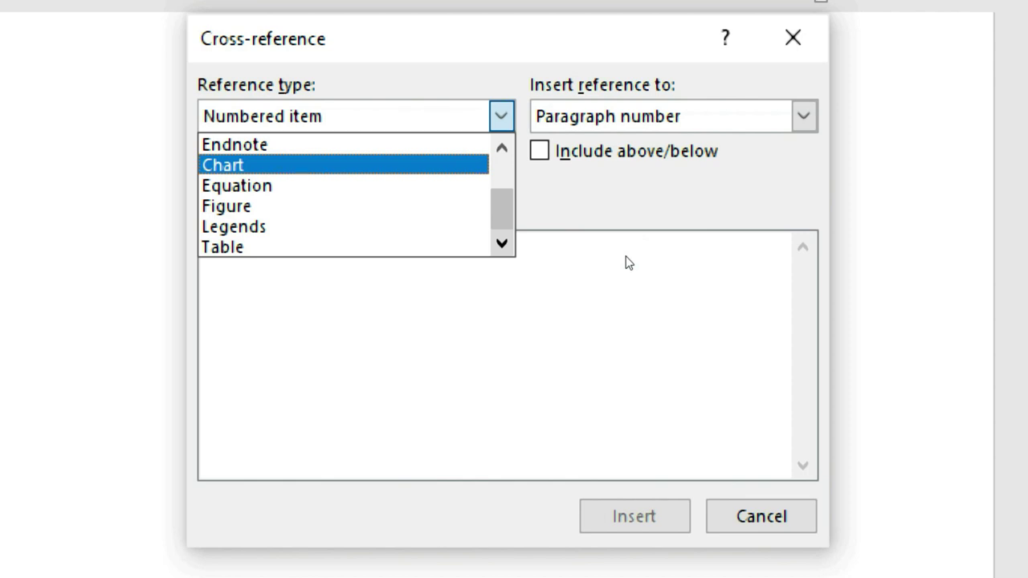
click(518, 263)
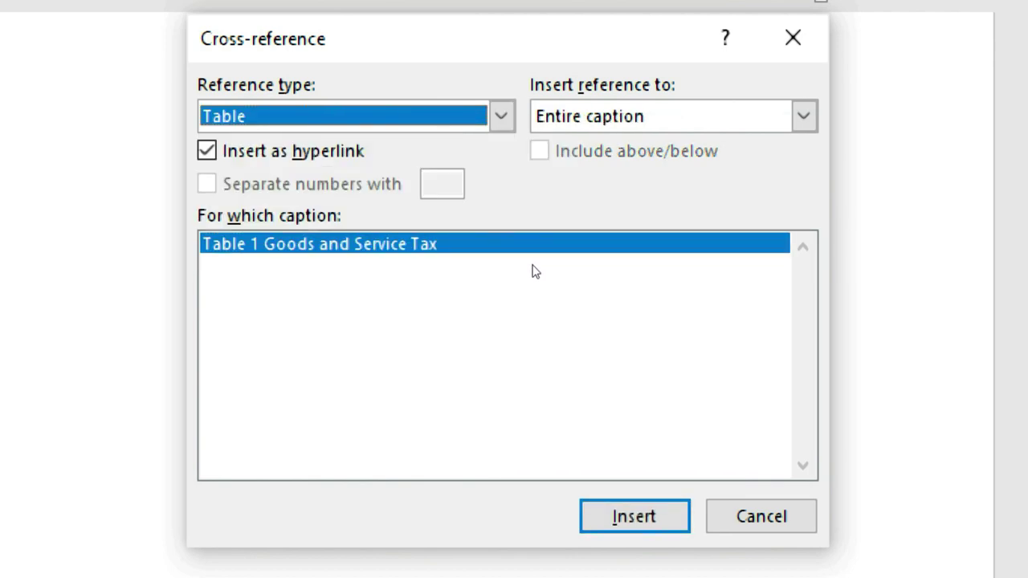
Set the reference type to Figure and insert the 'Figure 1 Wifi Device' cross-reference.
key(alt+Down)
key(Up)
key(Up)
key(Up)
key(Down)
key(Return)
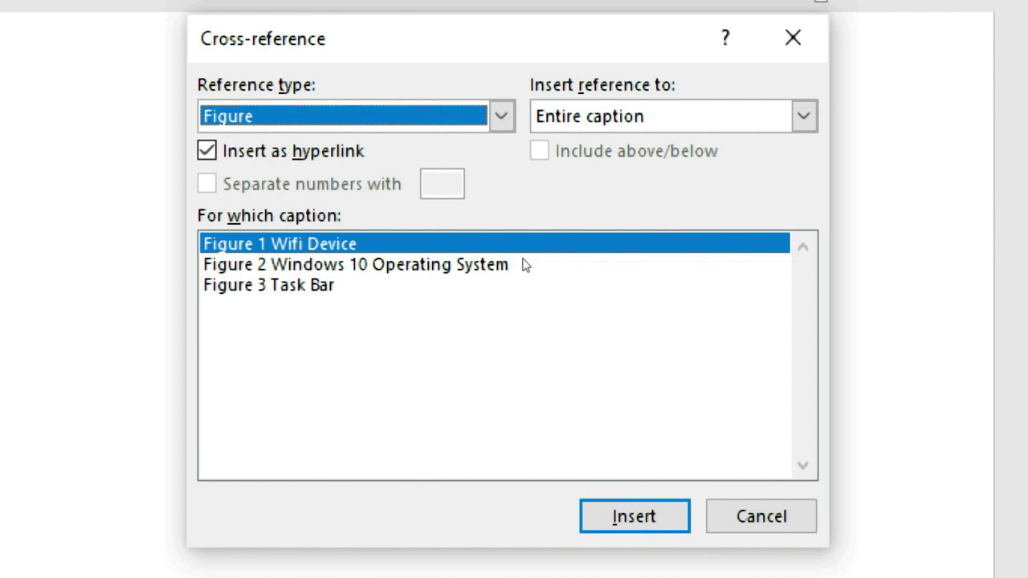
key(Return)
click(693, 391)
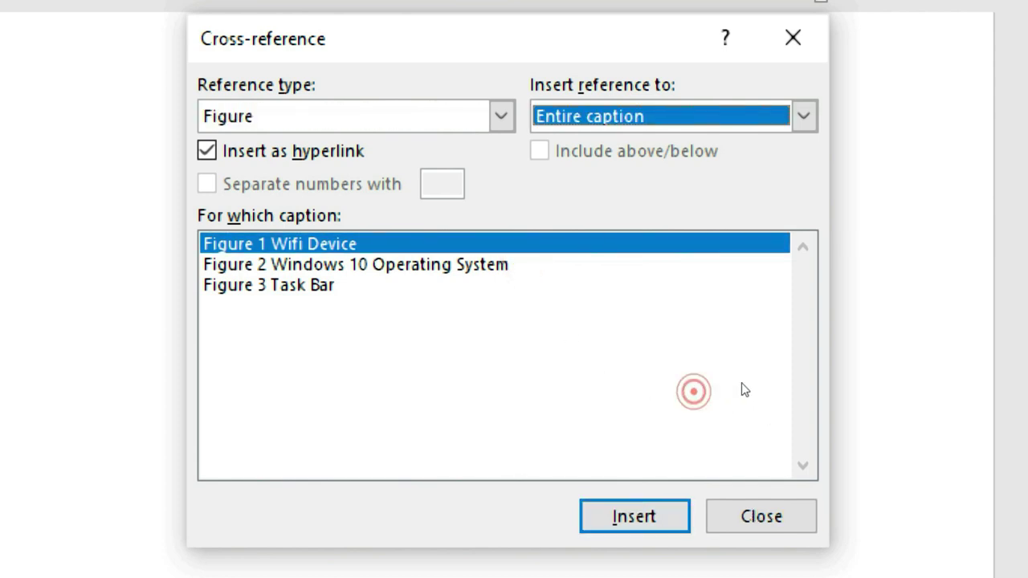
key(Escape)
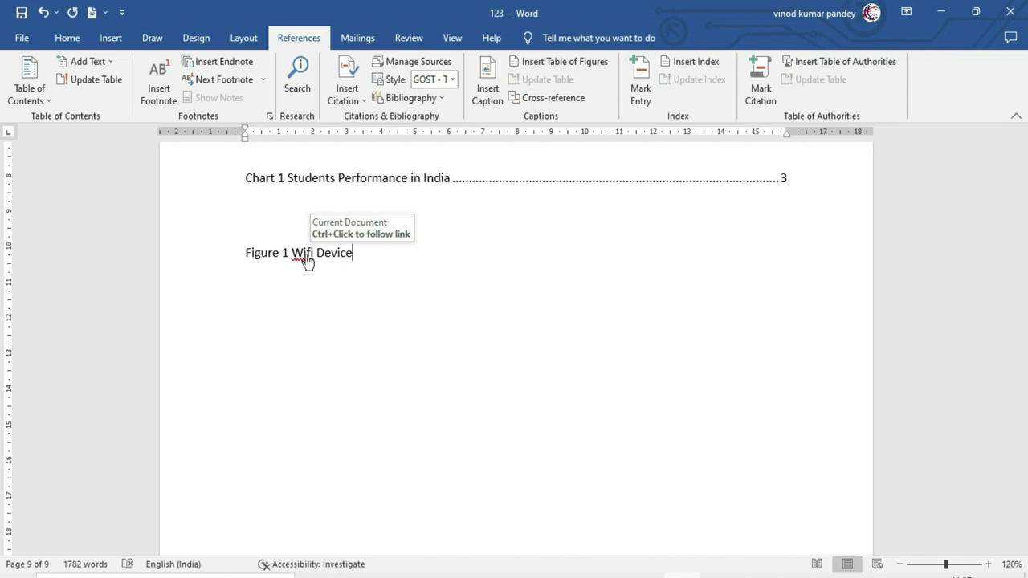
Follow the 'Figure 1 Wifi Device' link to the router picture's caption.
ctrl+click(306, 257)
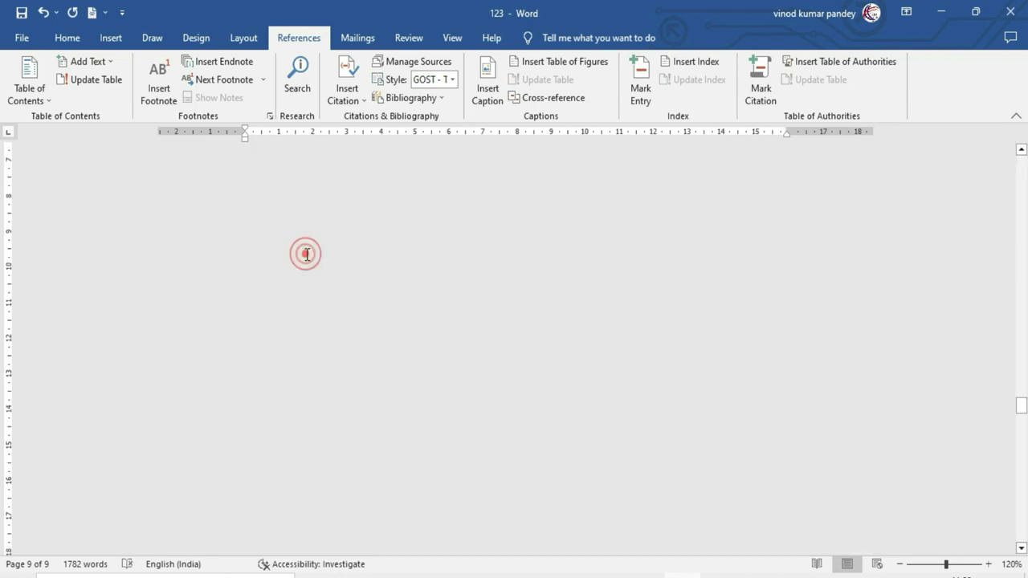
scroll(386, 253, up, 4)
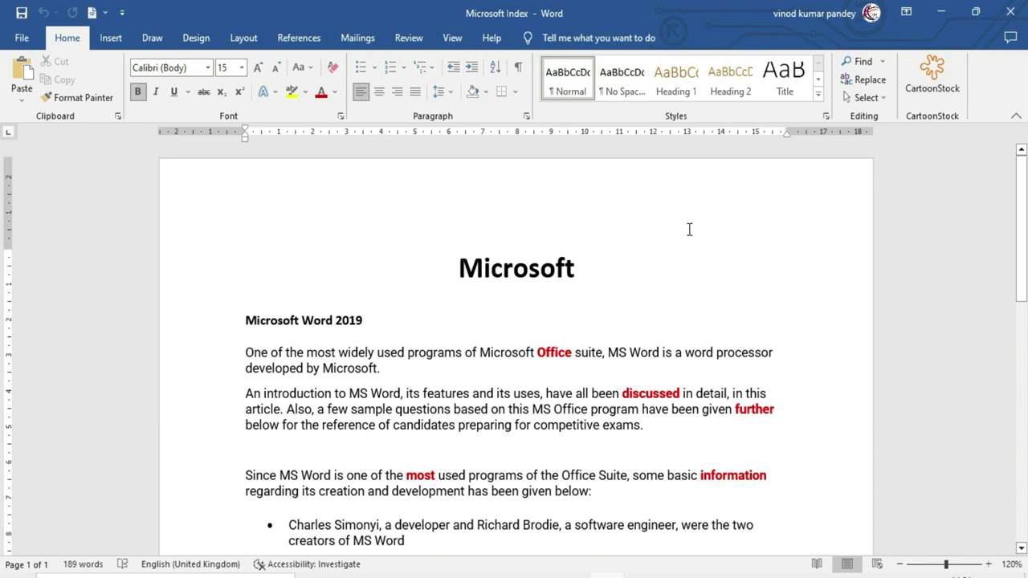
Scroll through the Microsoft Index document to review its introduction and index.
scroll(639, 273, down, 2)
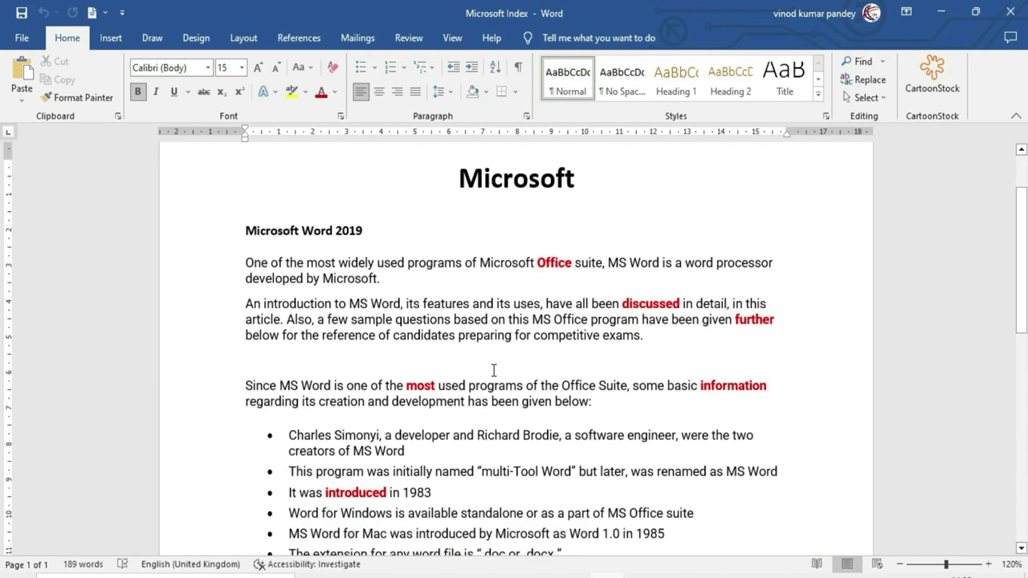
scroll(493, 366, down, 4)
scroll(493, 369, down, 1)
scroll(493, 371, down, 3)
scroll(493, 371, down, 1)
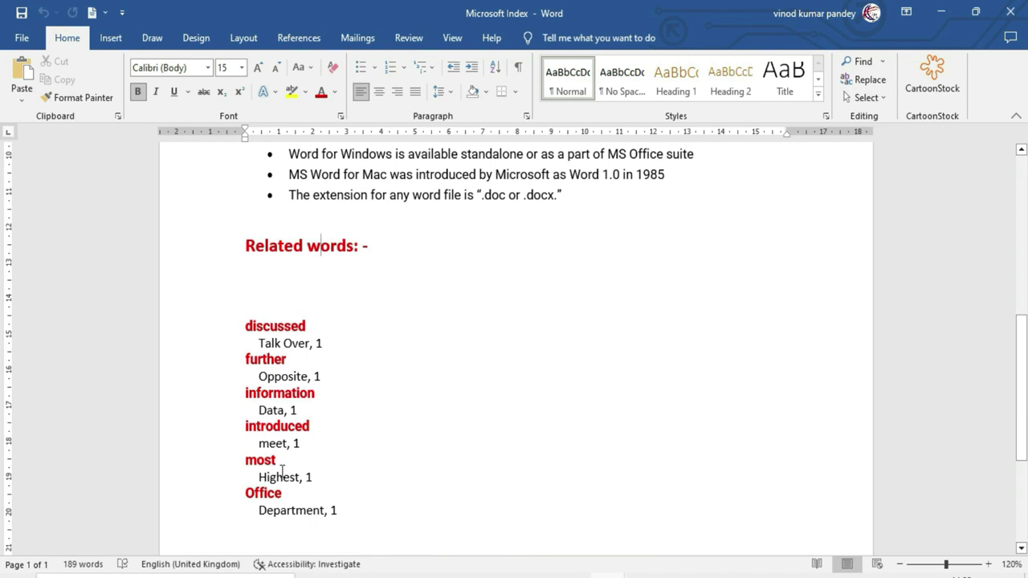
scroll(367, 436, up, 3)
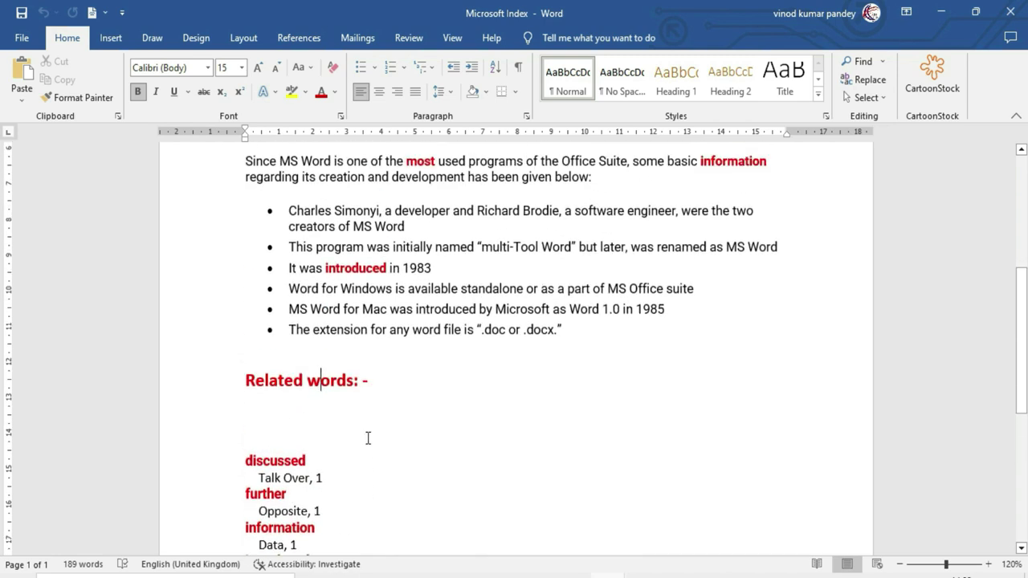
scroll(368, 437, up, 3)
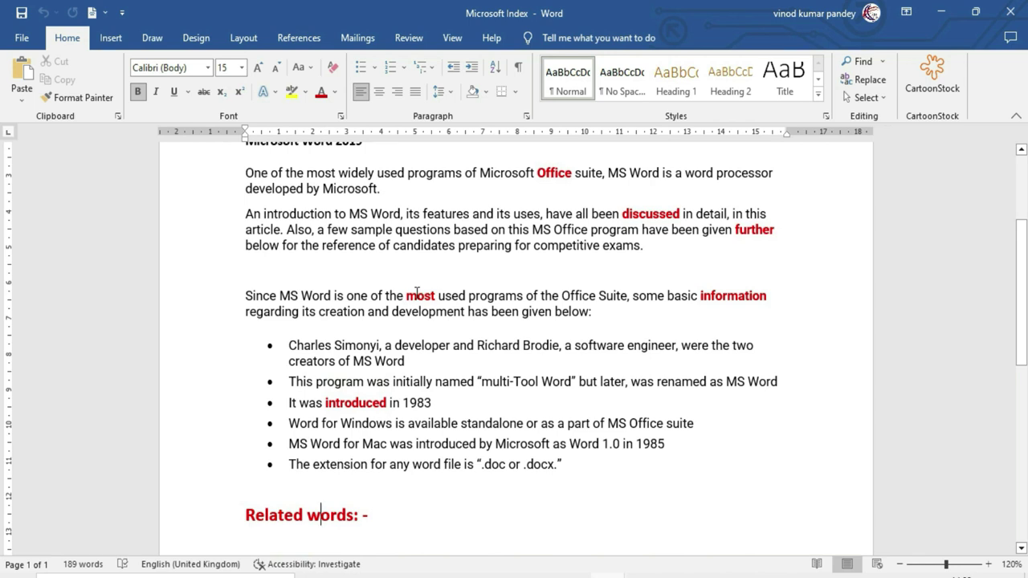
scroll(417, 293, up, 2)
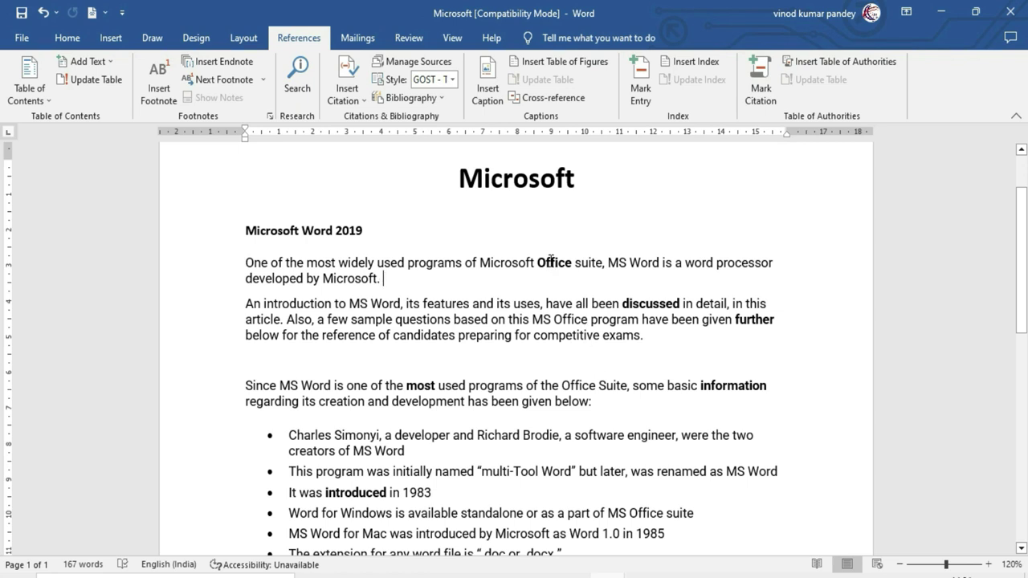
Mark 'Office' as a main index entry with the subentry 'Agency'.
double_click(551, 265)
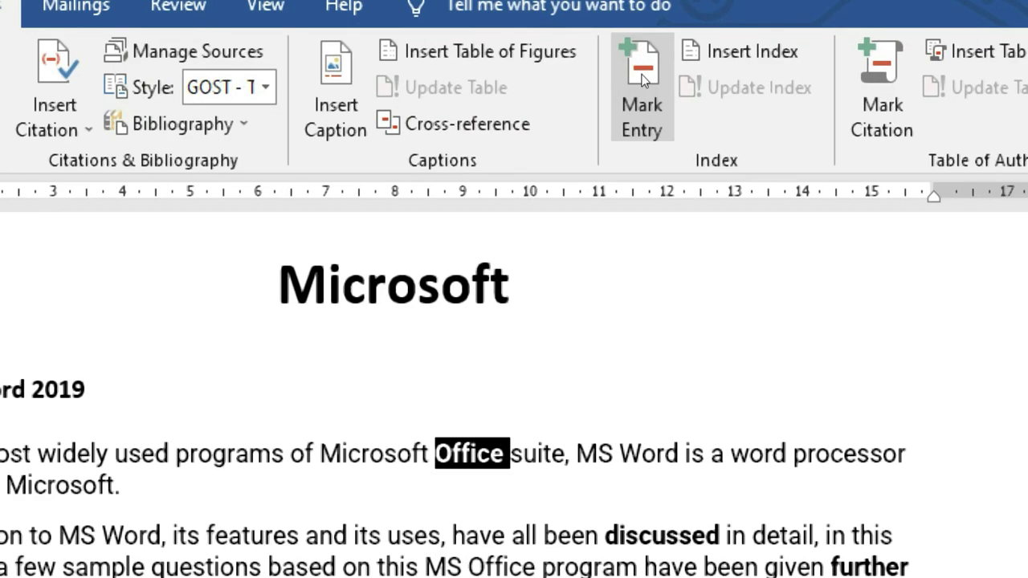
click(642, 80)
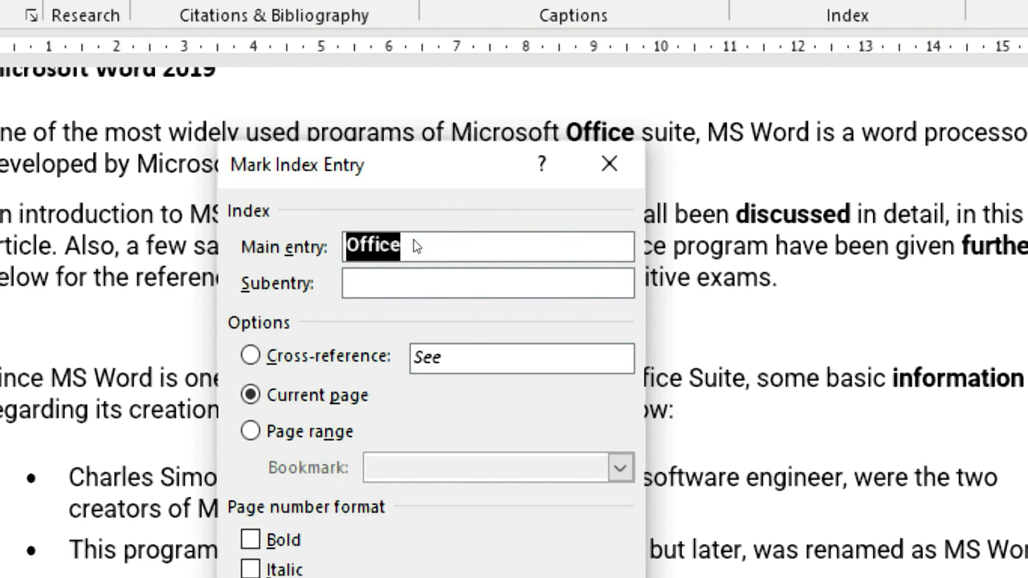
click(474, 233)
key(Tab)
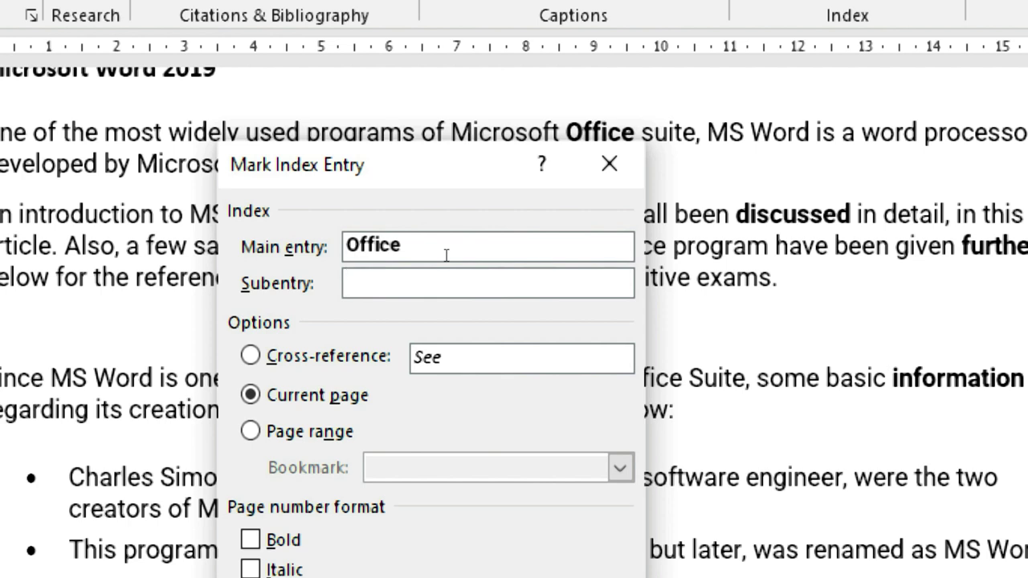
text(Age)
text(ncy)
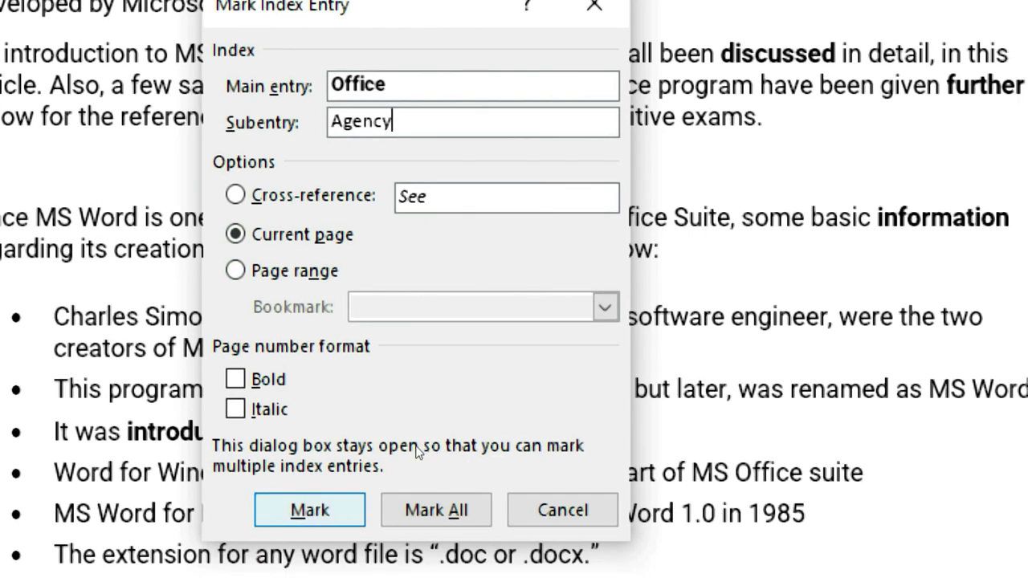
key(Return)
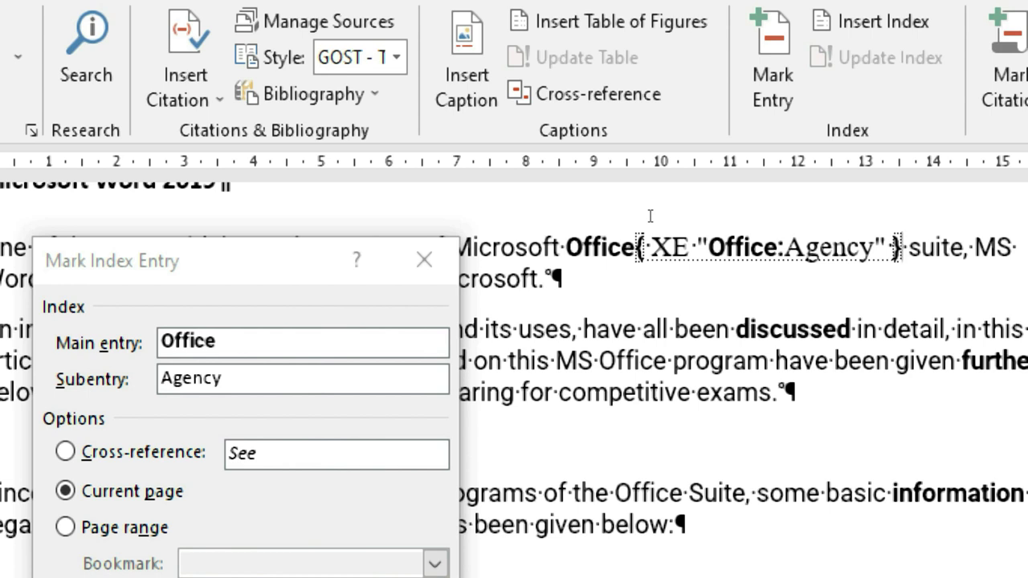
Mark 'discussed' as an index entry with subentry 'Talk Over'.
double_click(793, 329)
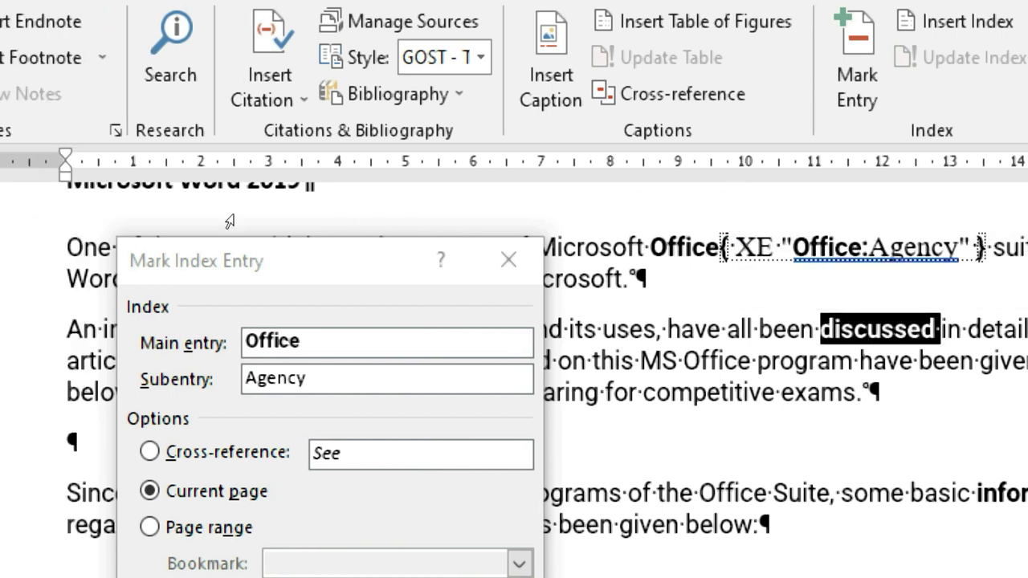
click(358, 193)
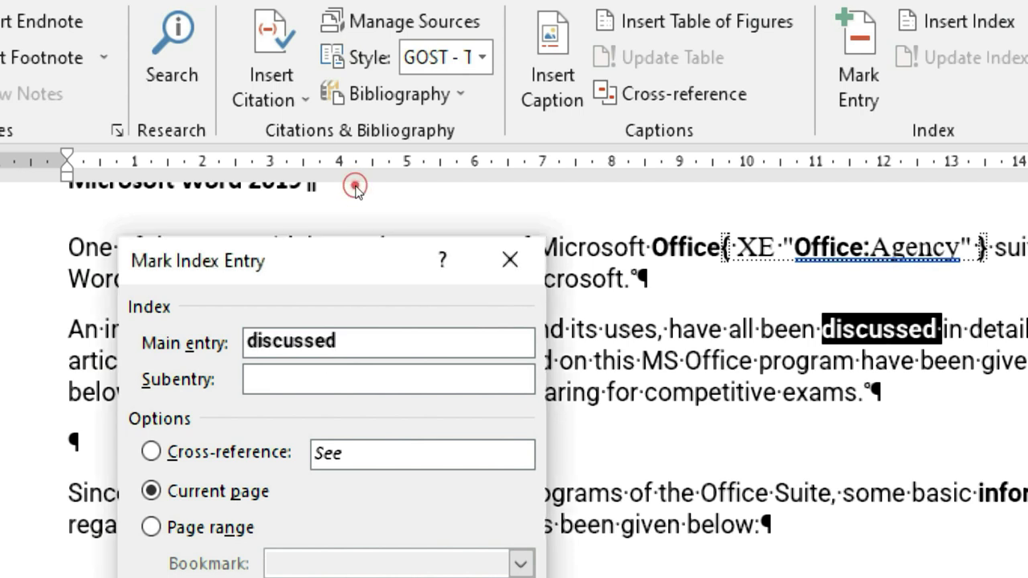
click(404, 220)
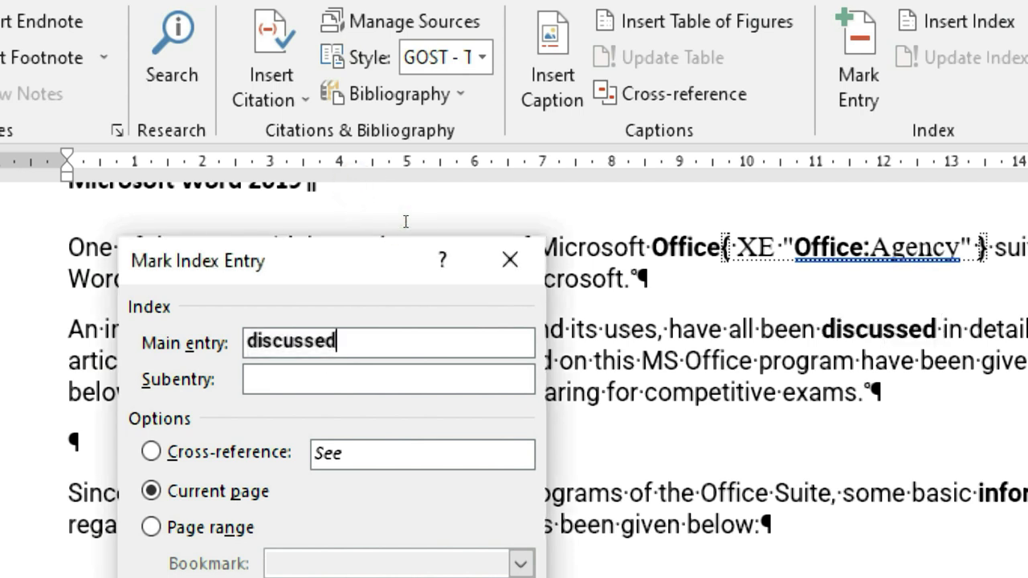
click(357, 240)
text(Talk )
text(Over)
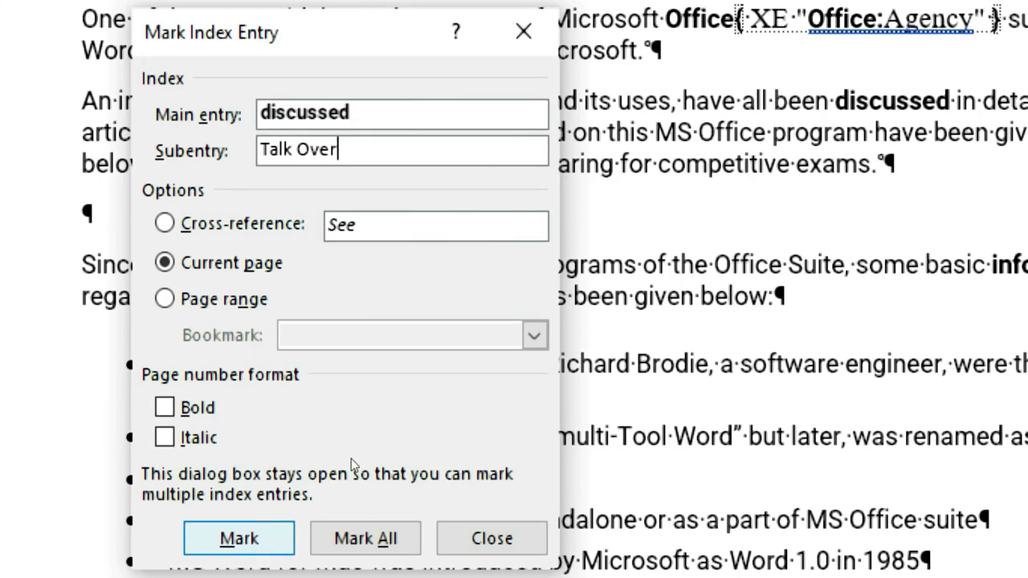
key(Return)
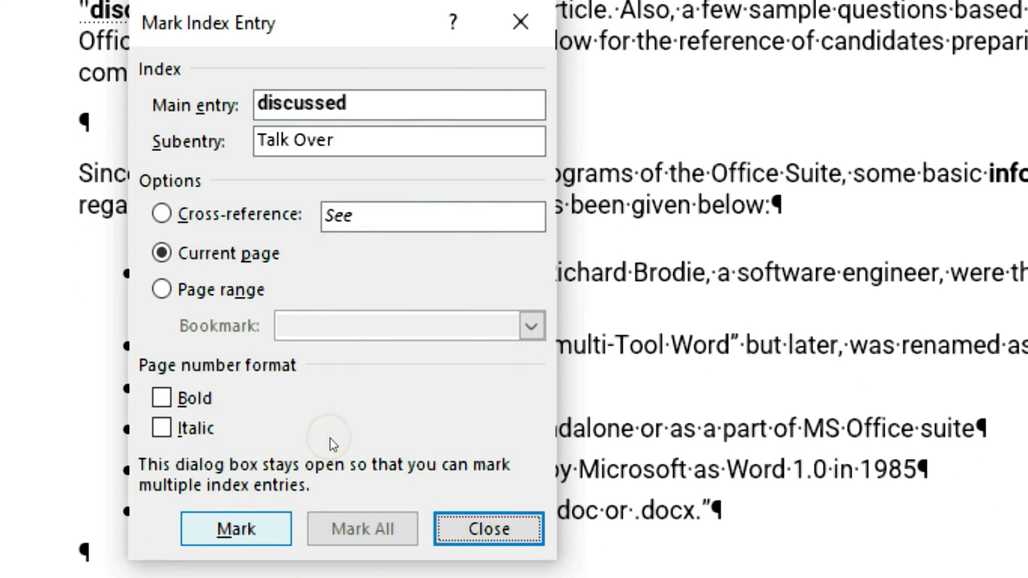
Mark 'further' as an index entry with subentry 'opposite'.
mouse_move(374, 201)
mouse_down()
mouse_move(654, 201)
mouse_move(666, 191)
mouse_up()
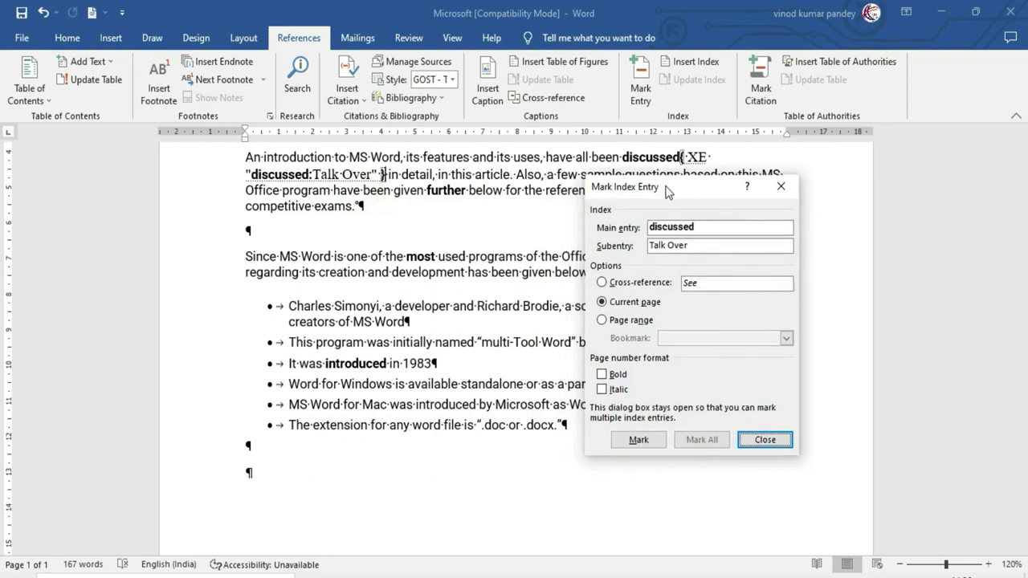
double_click(444, 194)
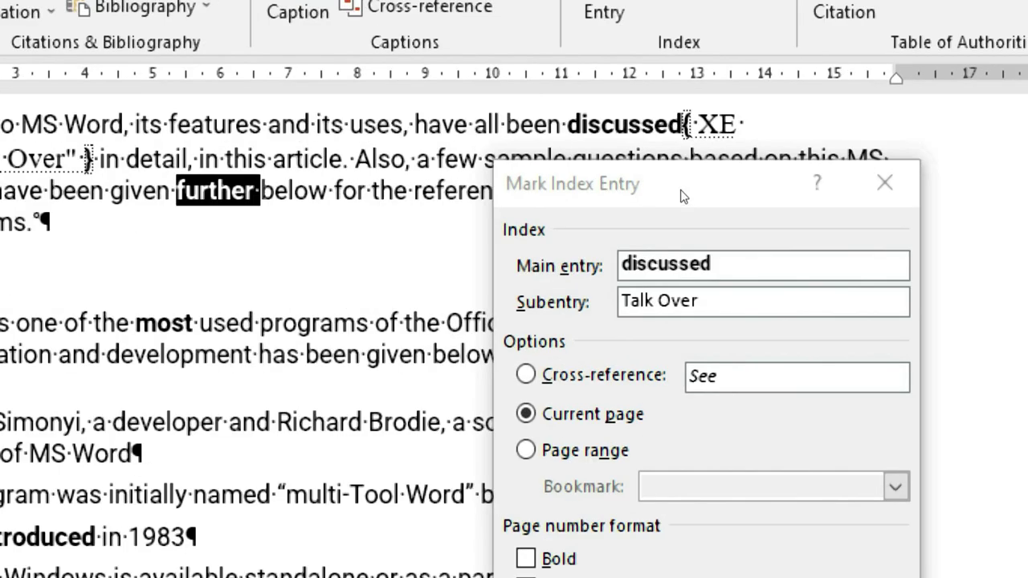
click(680, 190)
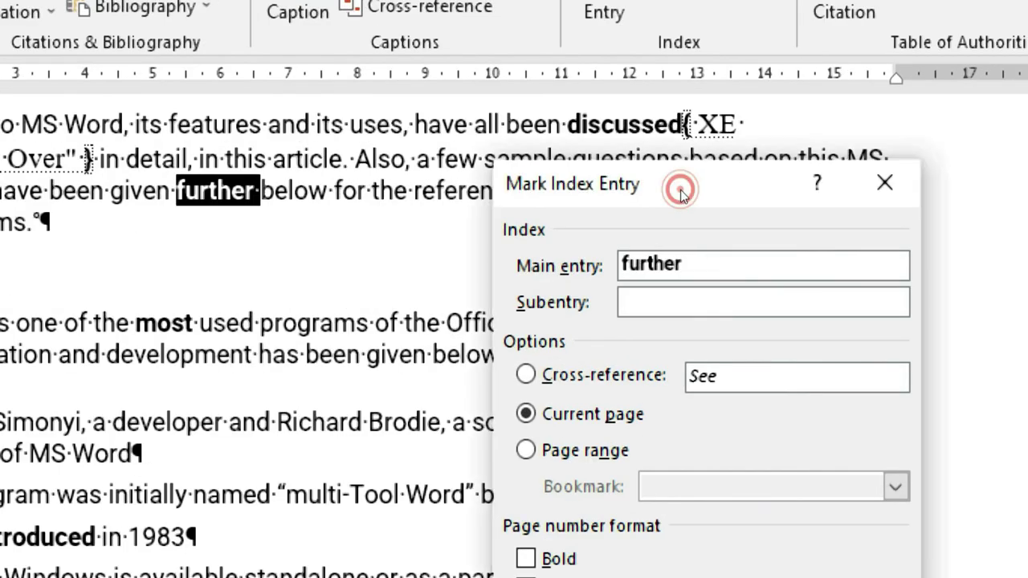
click(671, 250)
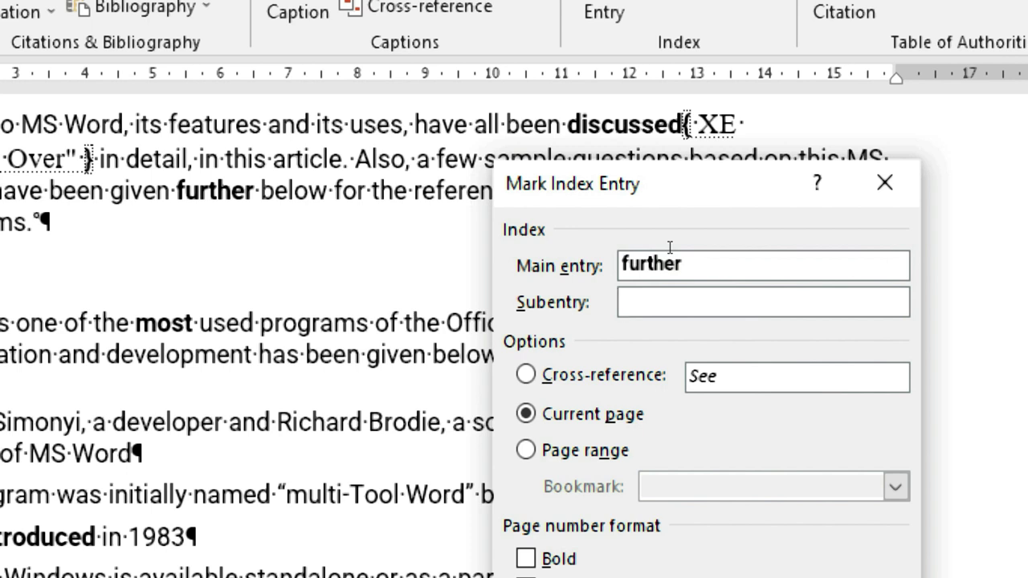
text(opposite)
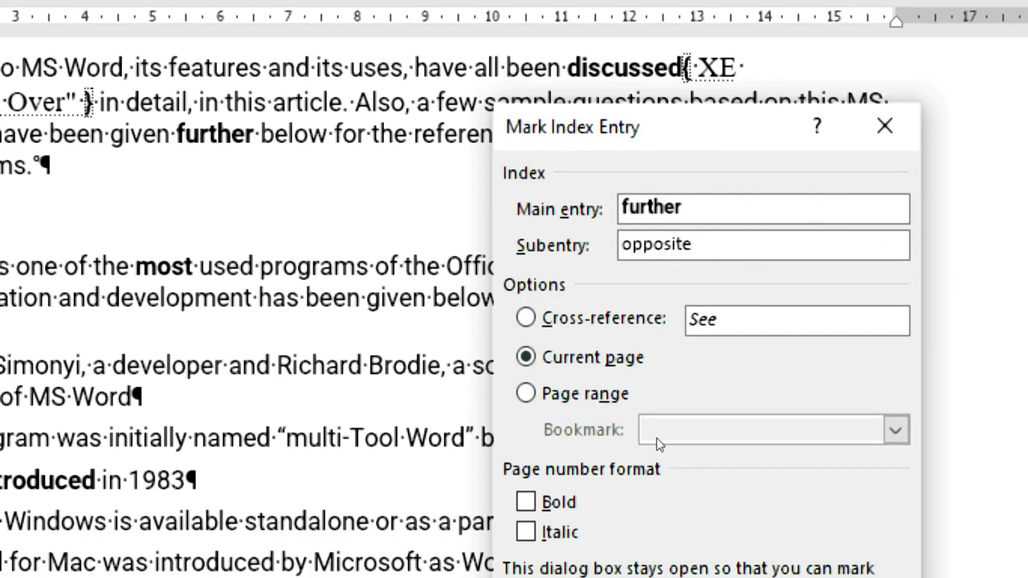
click(633, 437)
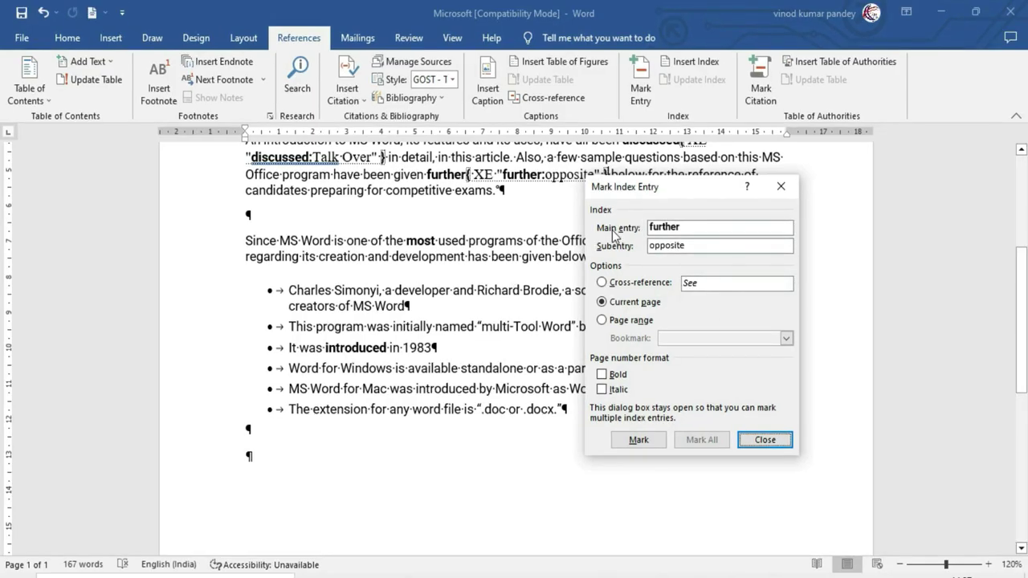
Mark 'most' as an index entry with subentry 'Highest'.
drag(563, 223, 240, 197)
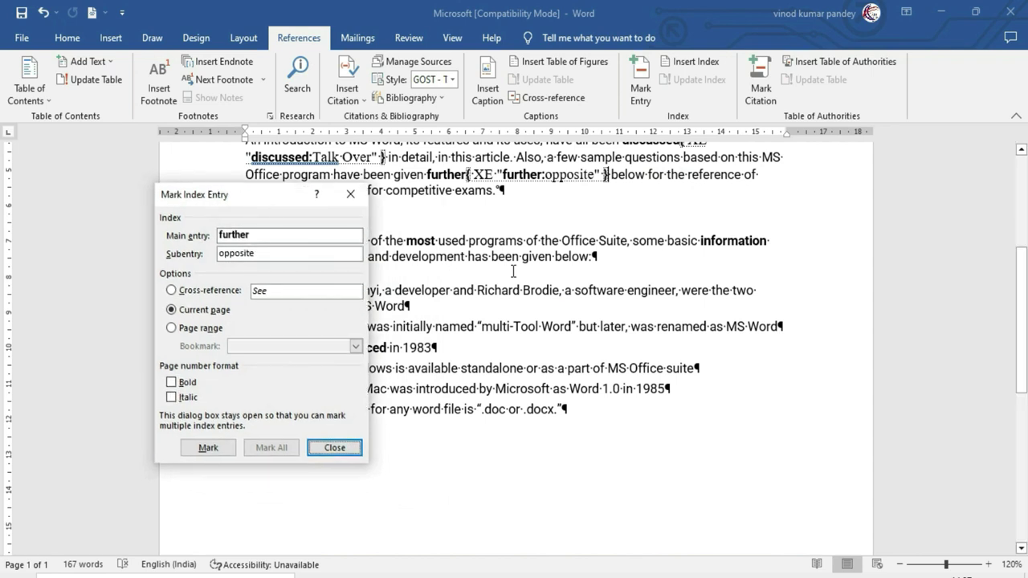
double_click(422, 242)
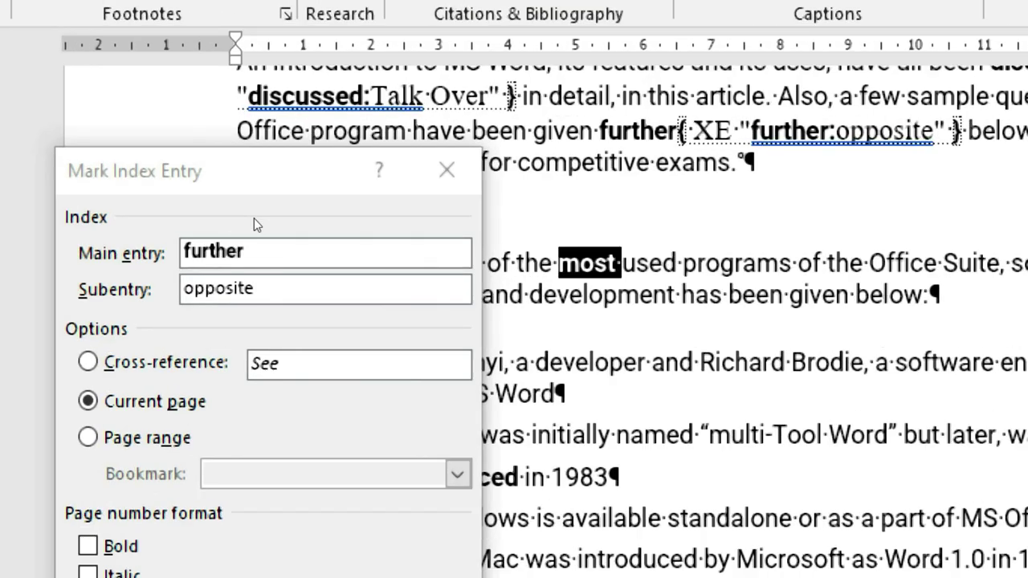
click(254, 218)
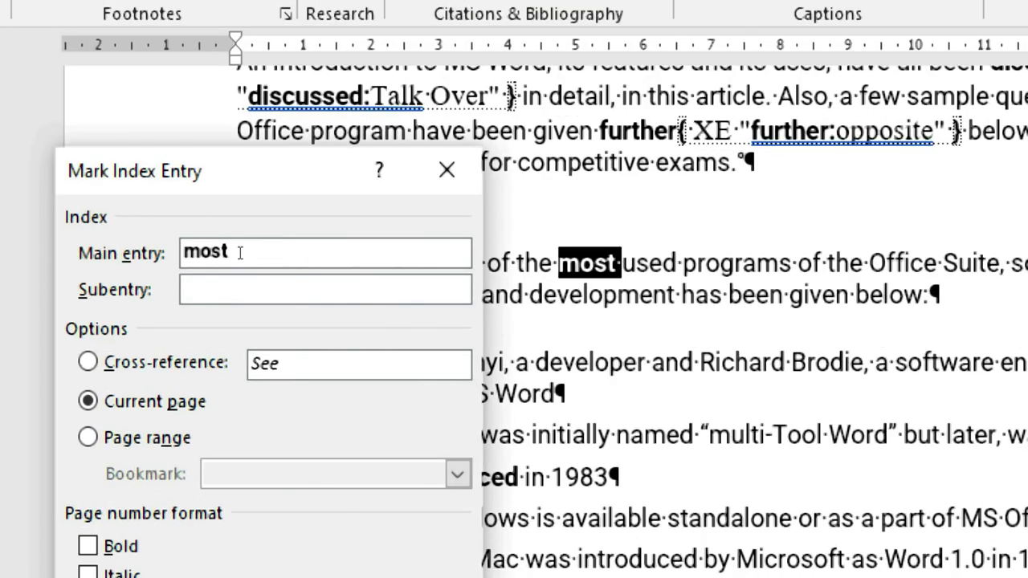
click(239, 252)
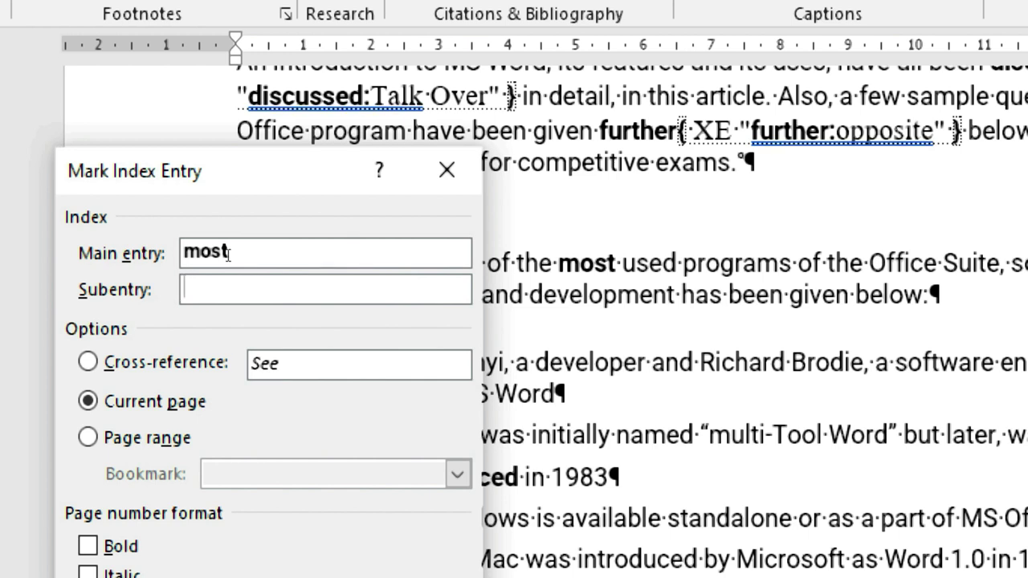
text(Highest)
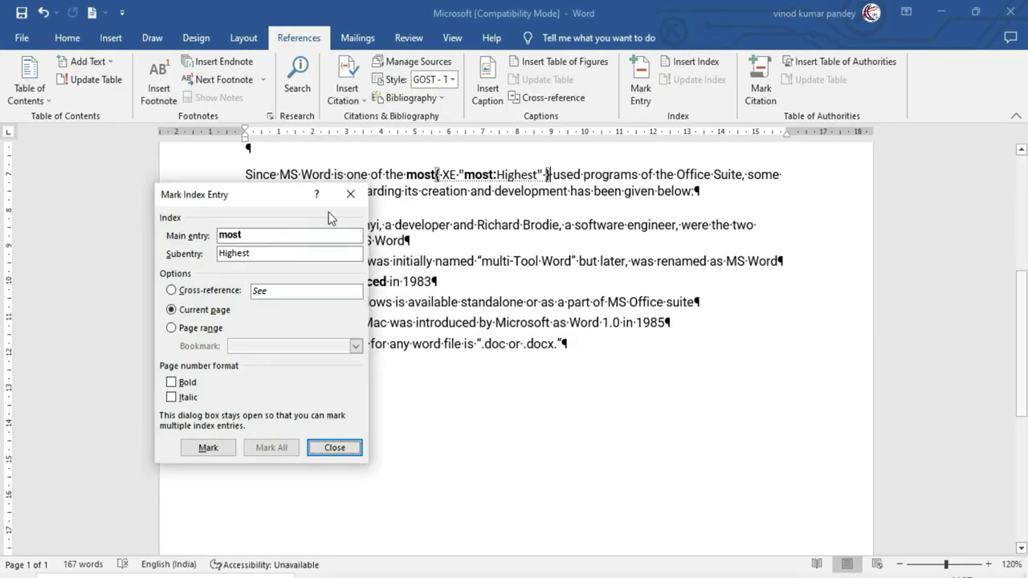
Mark 'introduced' in the bullet list as an index entry with subentry 'Meet'.
mouse_move(306, 207)
mouse_down()
mouse_move(530, 241)
mouse_move(727, 213)
mouse_up()
double_click(349, 281)
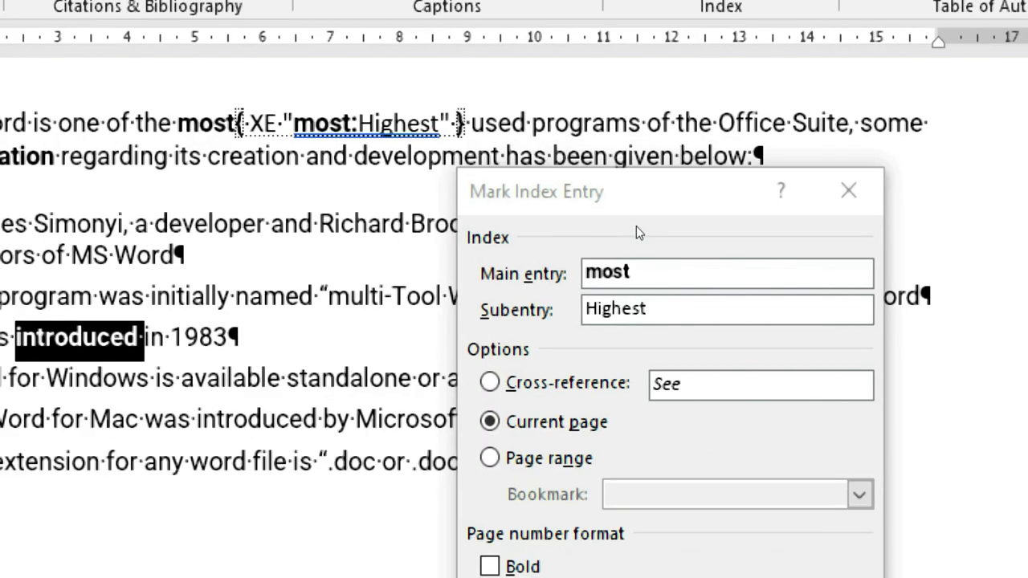
click(636, 226)
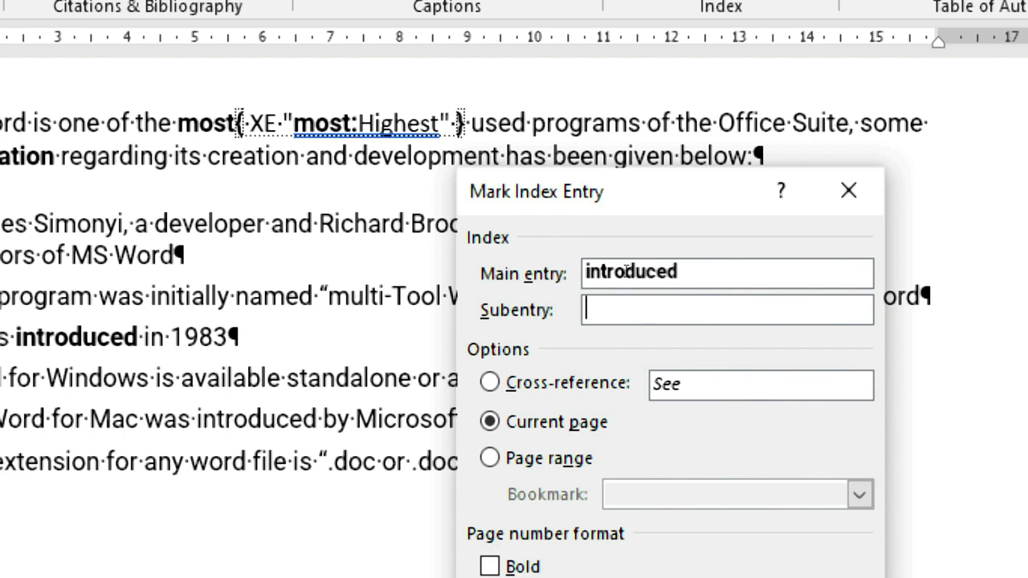
text(Meet)
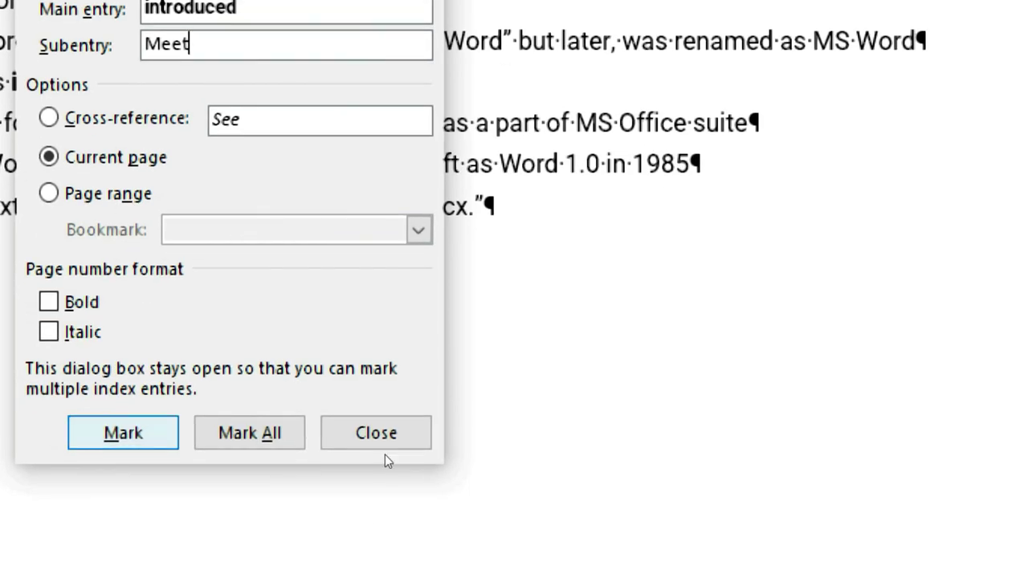
click(384, 451)
Mark all occurrences of 'information' with subentry 'Data'.
click(127, 285)
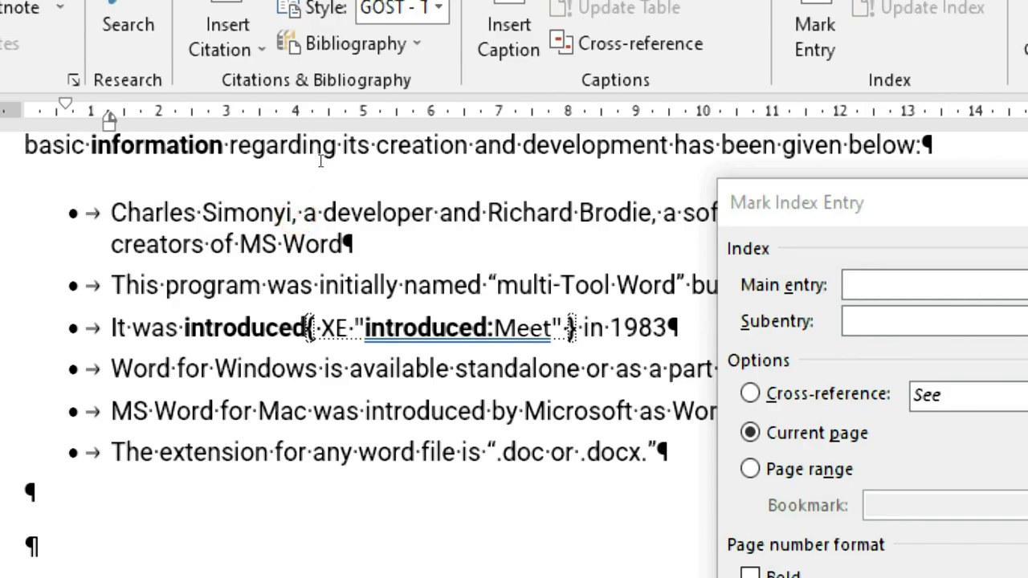
double_click(145, 145)
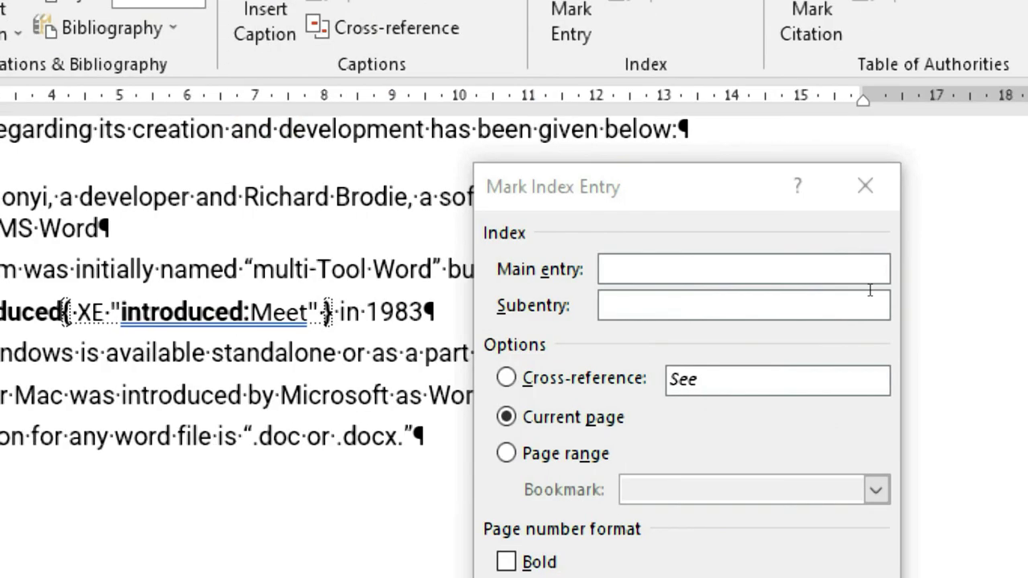
click(687, 205)
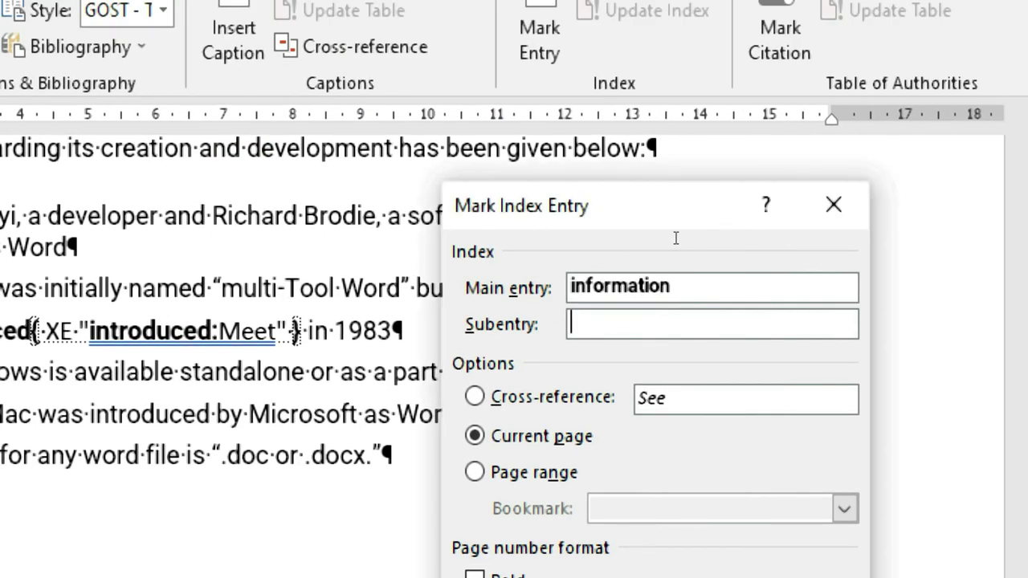
text(Data)
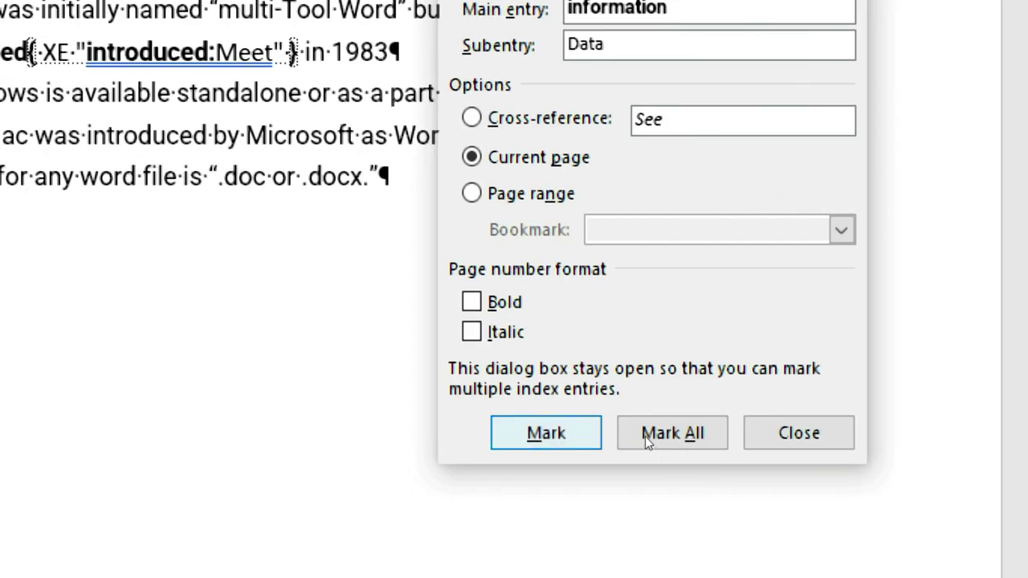
click(645, 436)
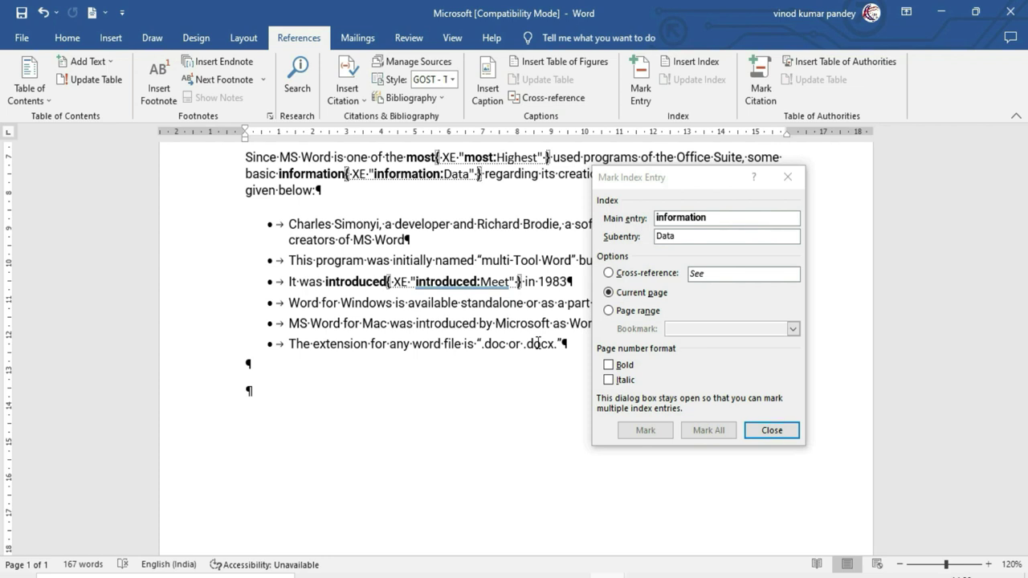
Close the Mark Index Entry window and add blank lines after the bulleted list.
click(771, 431)
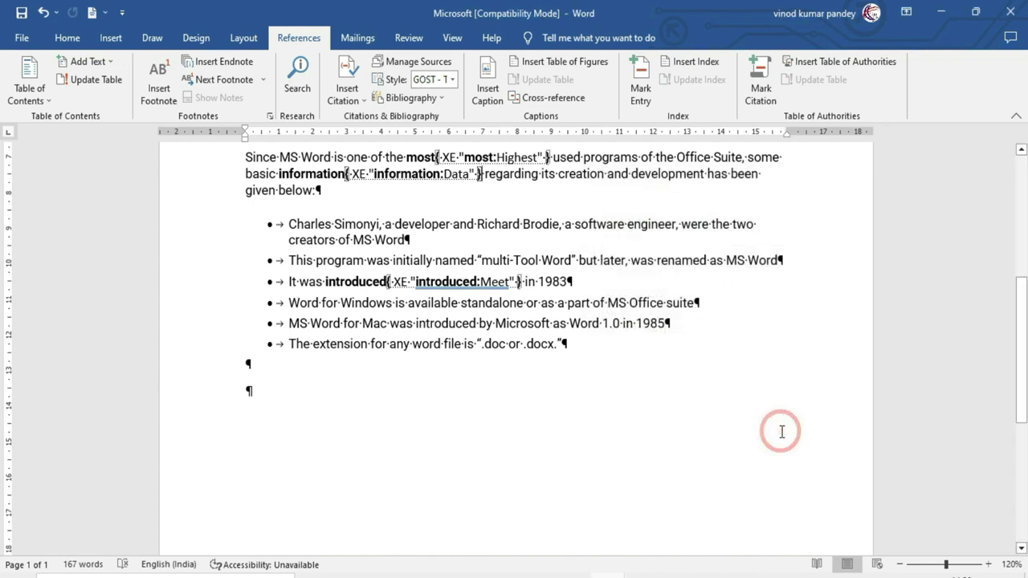
scroll(530, 247, up, 5)
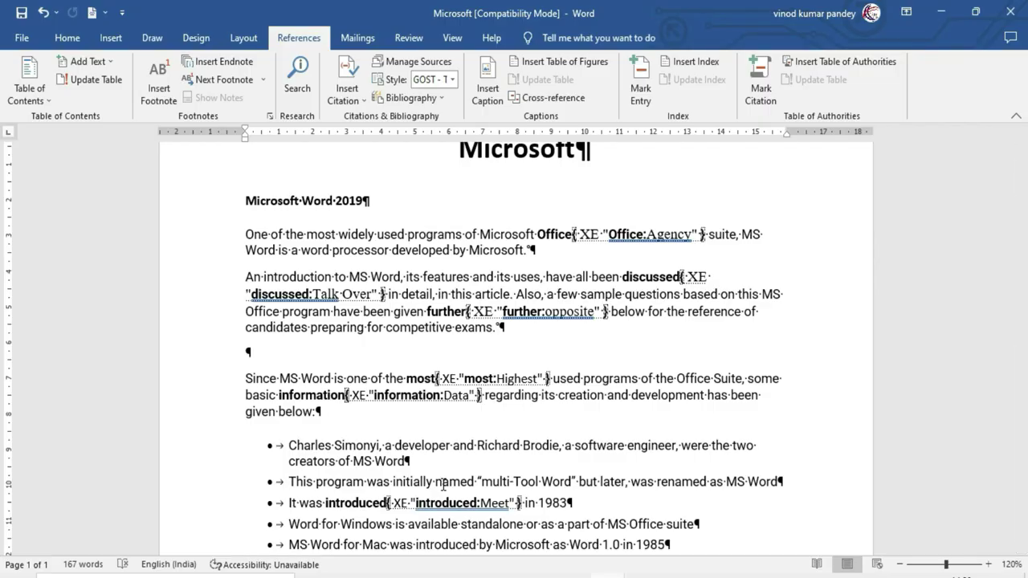
scroll(419, 412, down, 3)
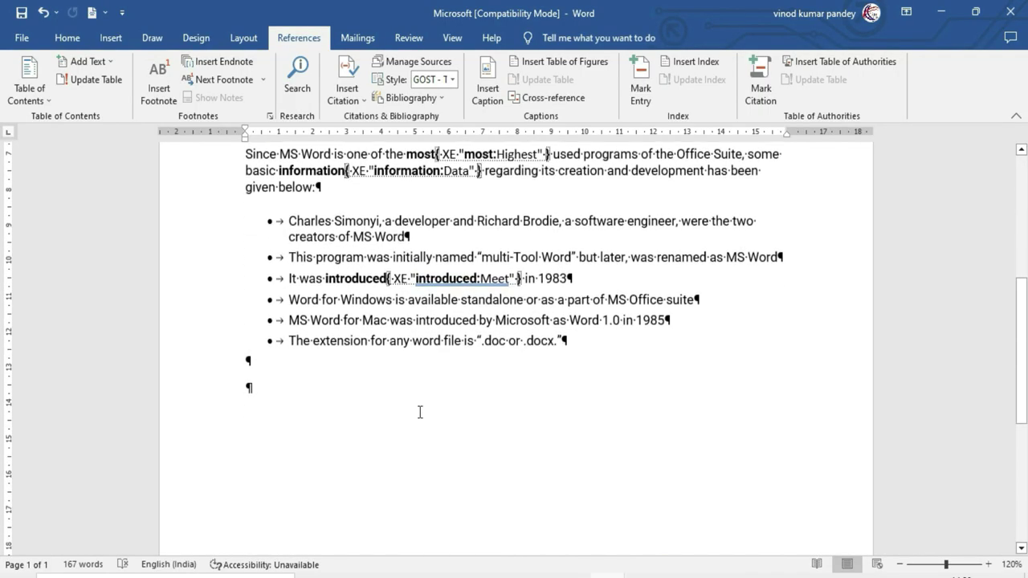
double_click(269, 413)
key(Return)
key(Return)
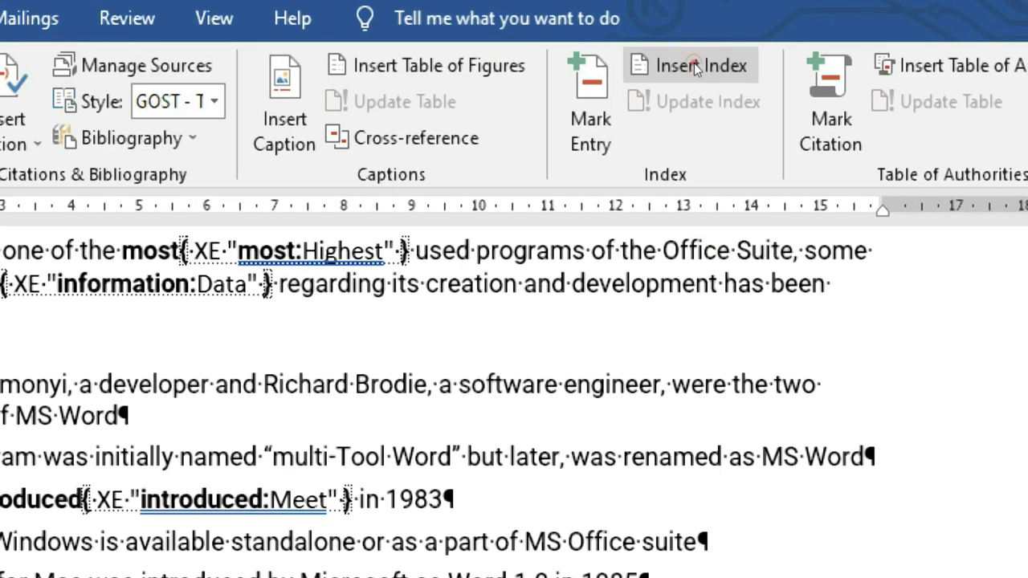
In the Index dialog, set 1 column and keep English (United Kingdom) as language.
click(693, 63)
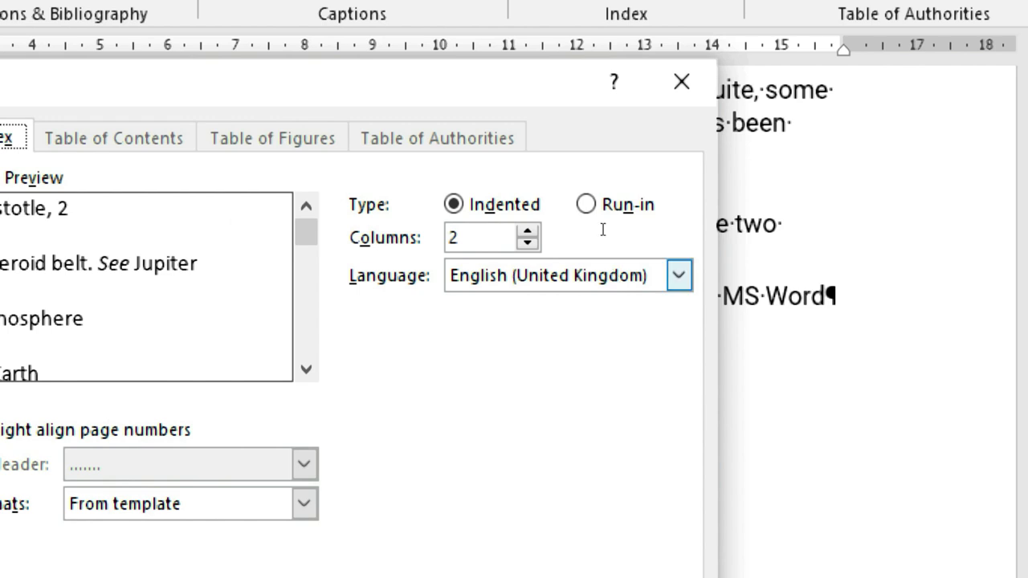
click(598, 229)
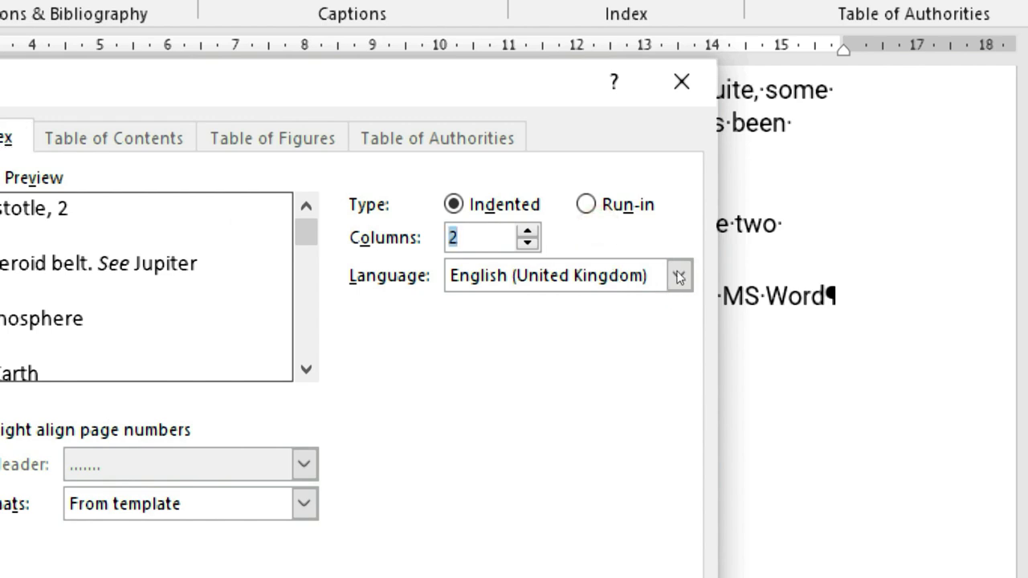
text(1)
click(707, 252)
click(708, 251)
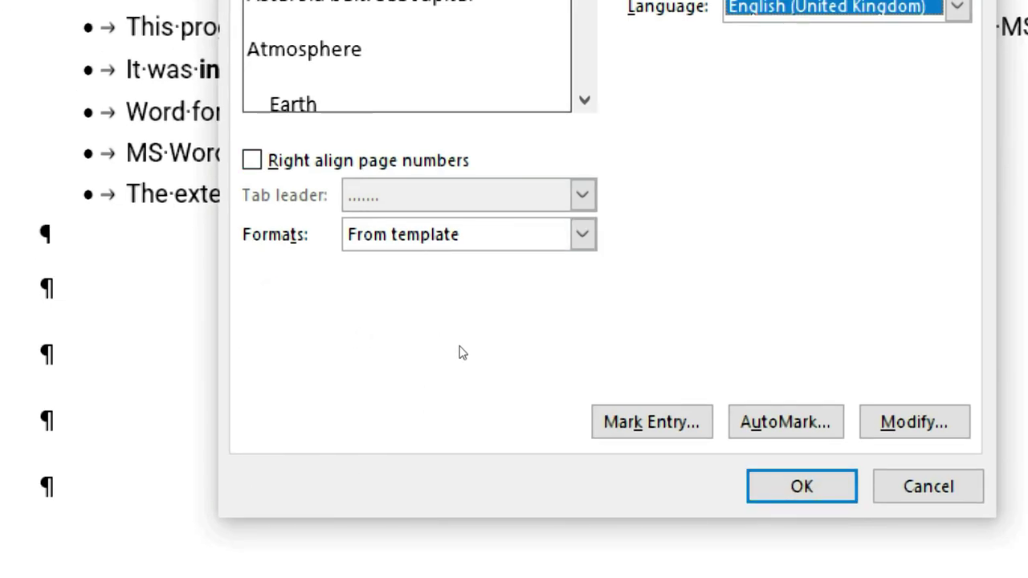
Try the Fancy format, revert Formats to From template, and insert the index.
click(430, 366)
key(Down)
key(Down)
key(Down)
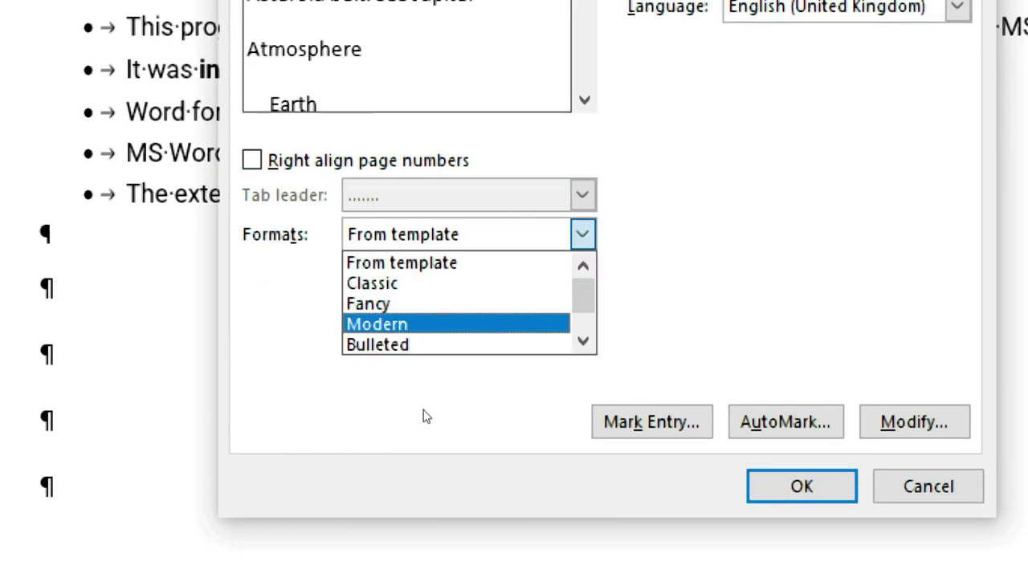
key(Up)
key(Up)
key(Down)
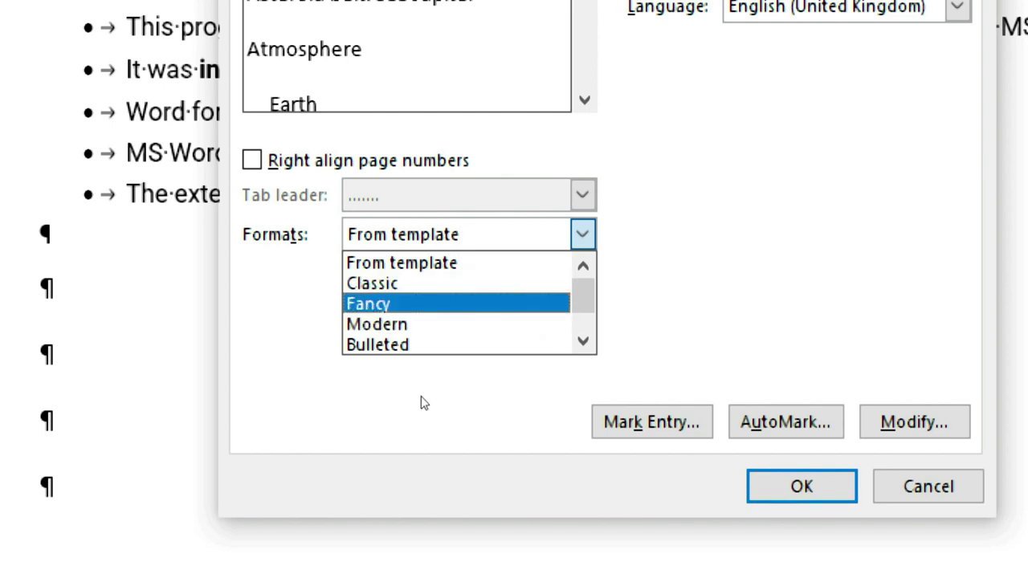
click(421, 396)
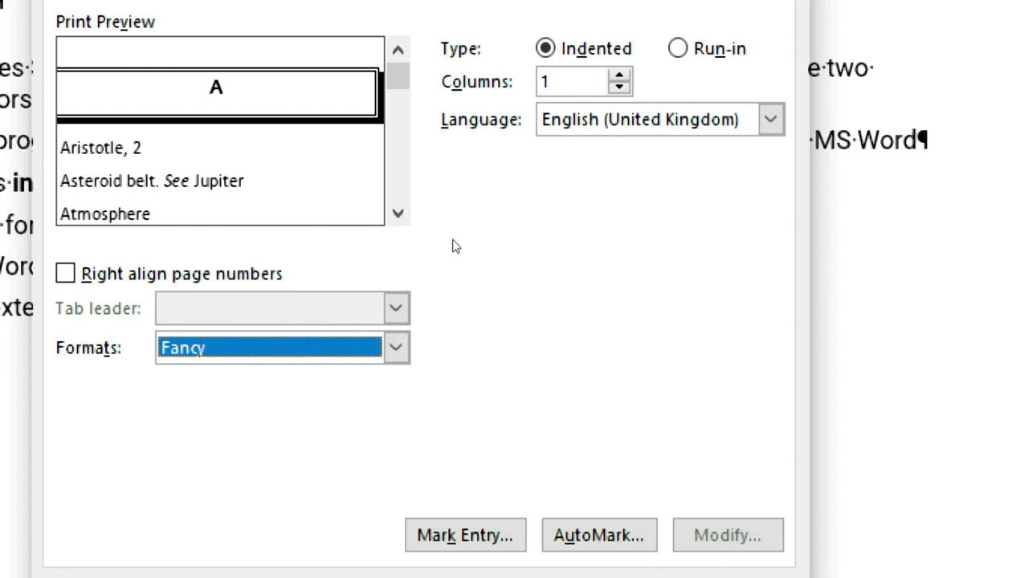
click(396, 348)
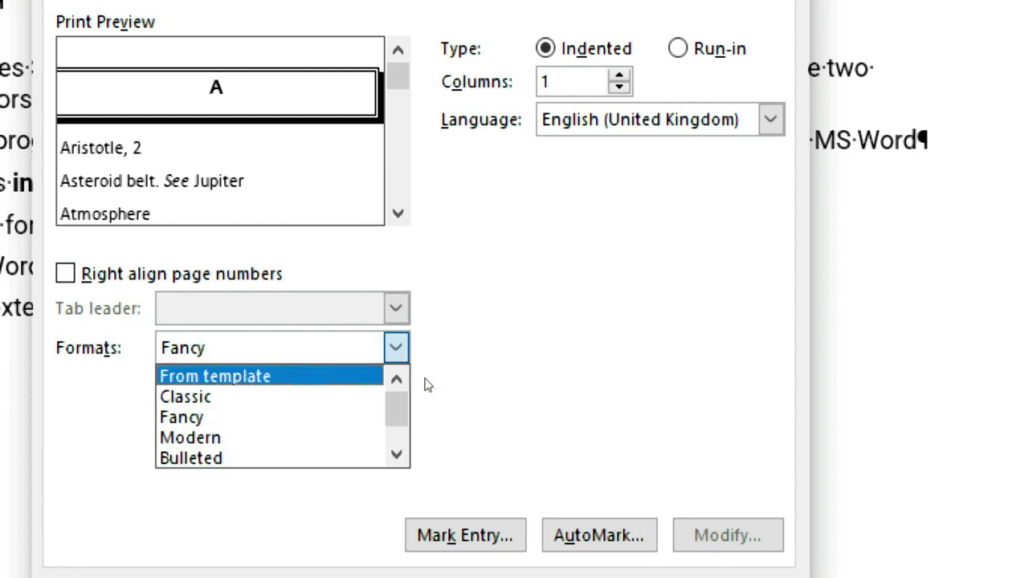
click(456, 382)
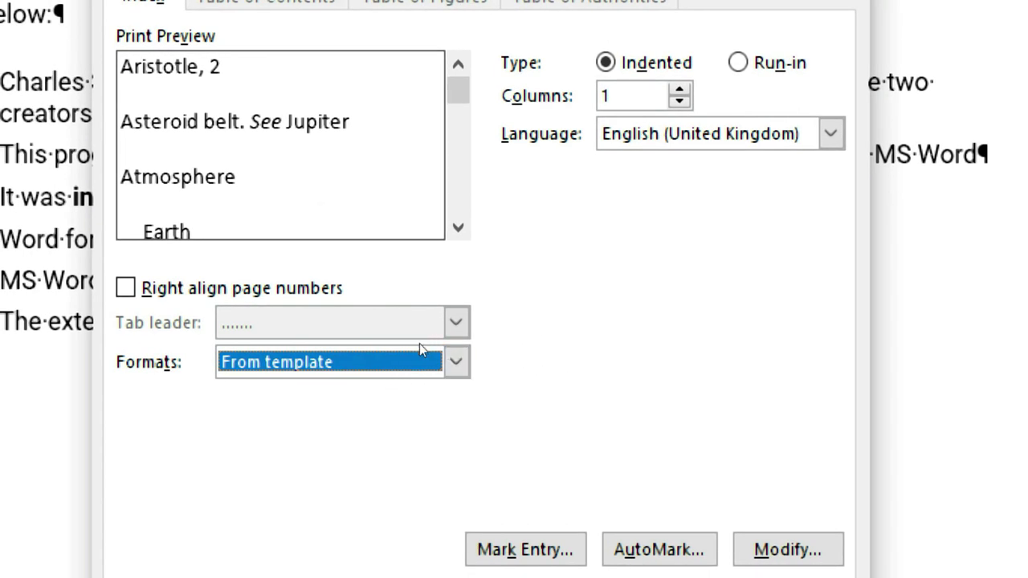
key(shift+Tab)
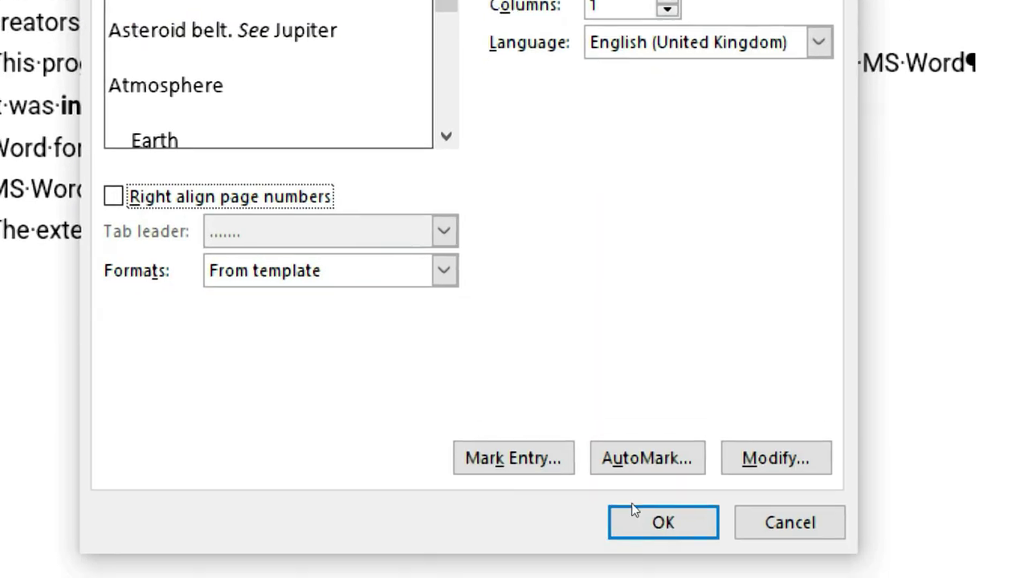
click(633, 508)
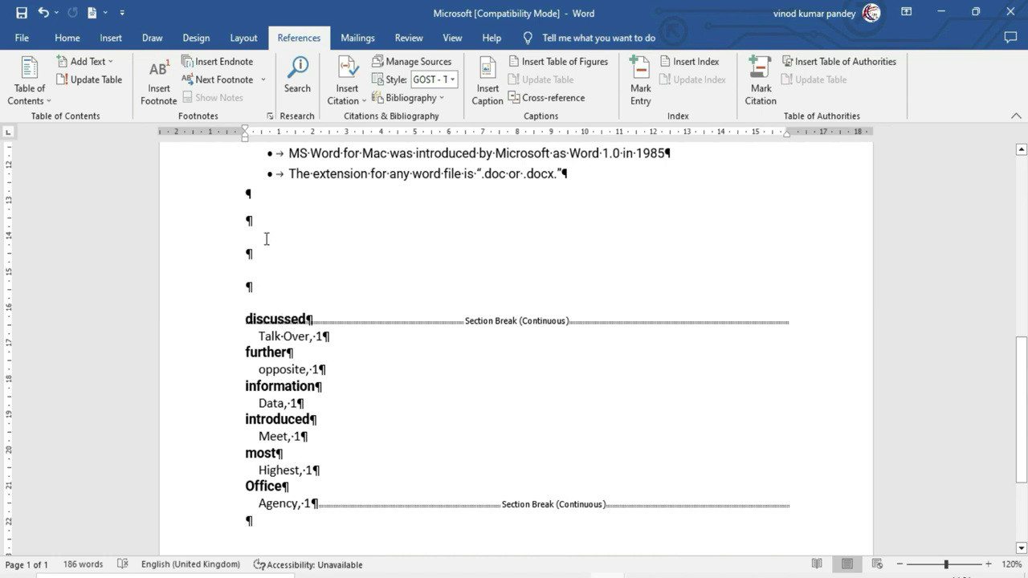
Turn off Show/Hide ¶ formatting marks and review the text and index.
click(66, 40)
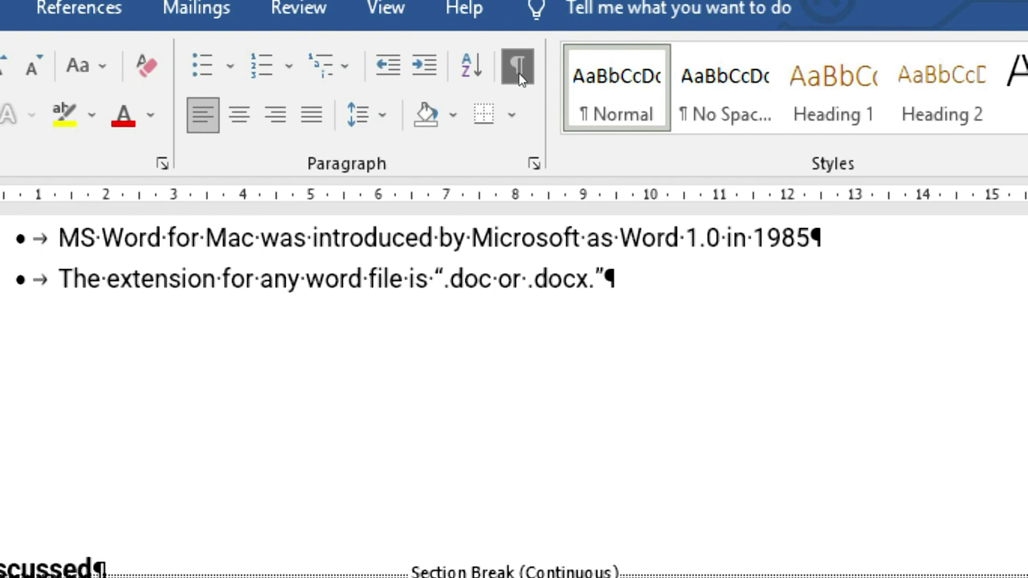
click(519, 71)
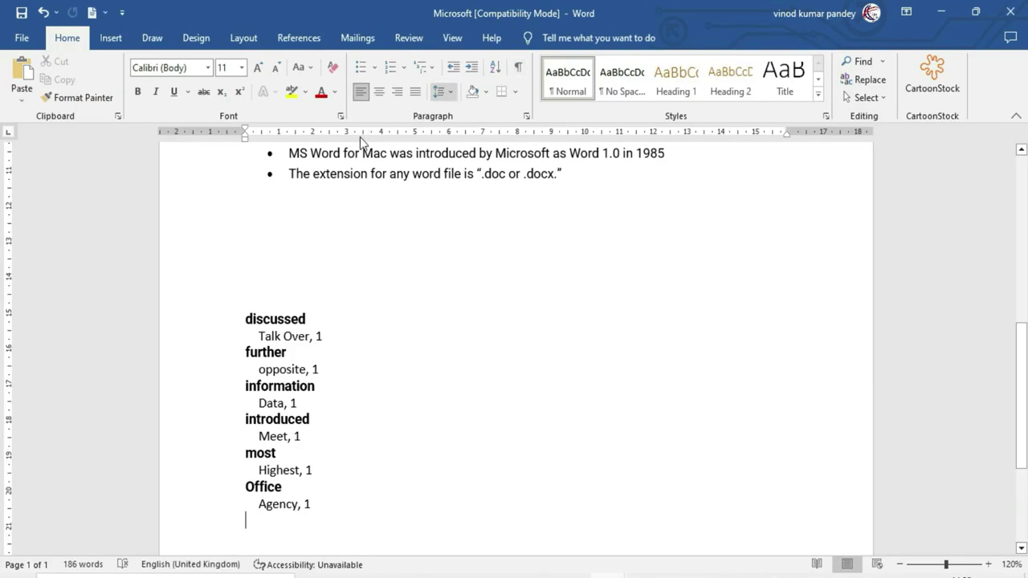
scroll(432, 433, up, 3)
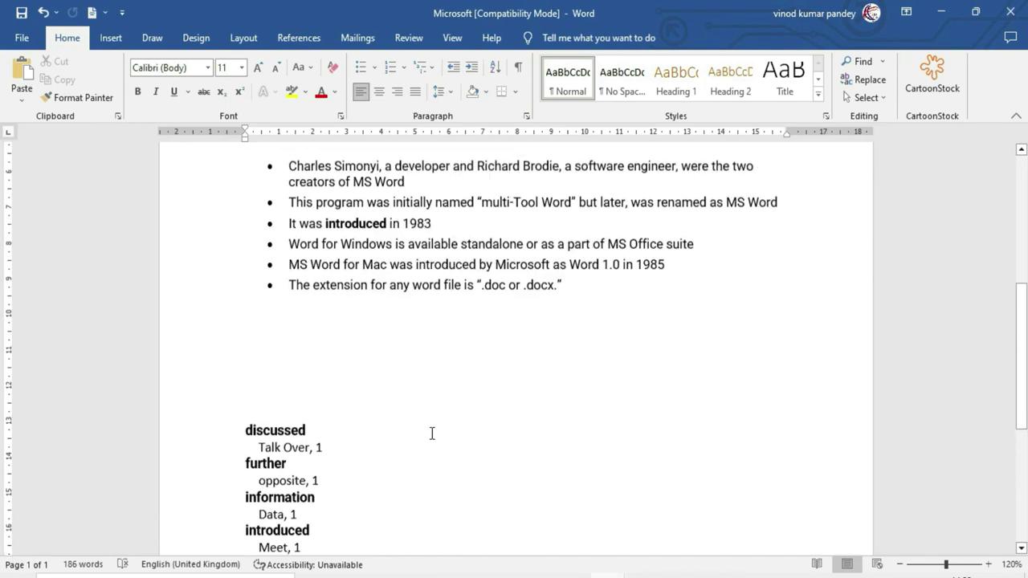
scroll(432, 434, up, 5)
scroll(432, 434, up, 1)
scroll(432, 433, down, 4)
scroll(432, 432, down, 2)
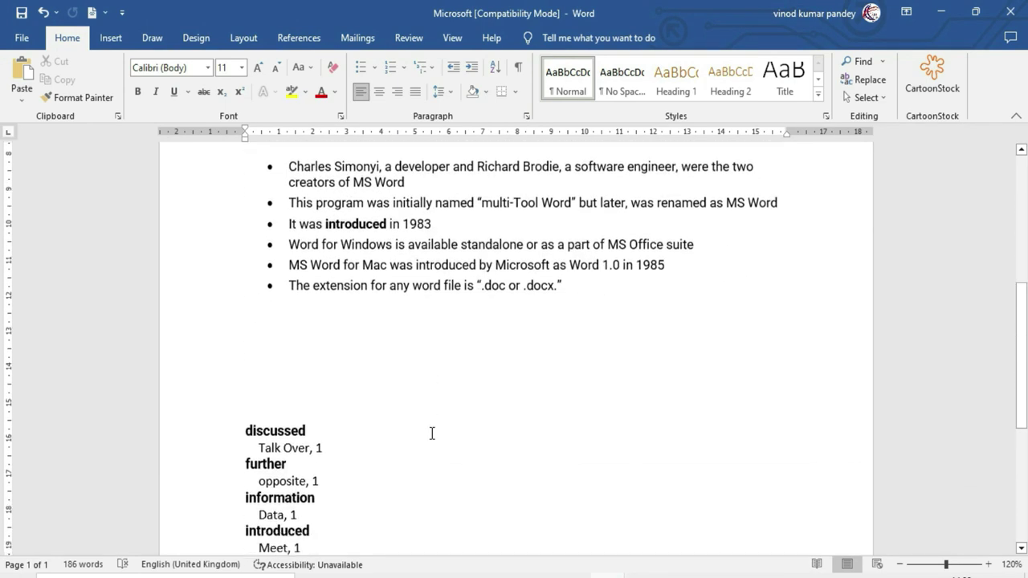
scroll(432, 432, down, 3)
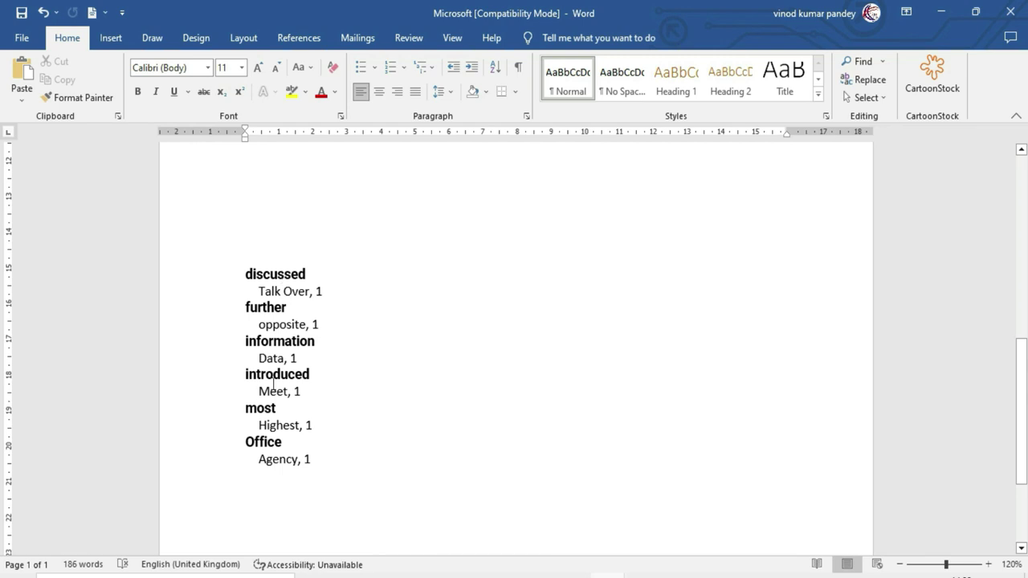
click(265, 444)
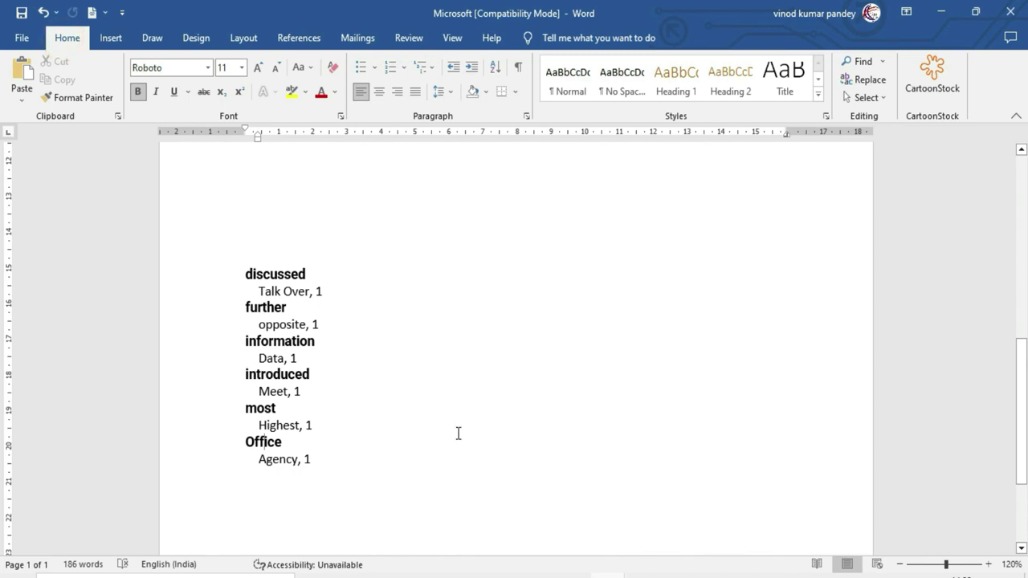
scroll(572, 400, up, 5)
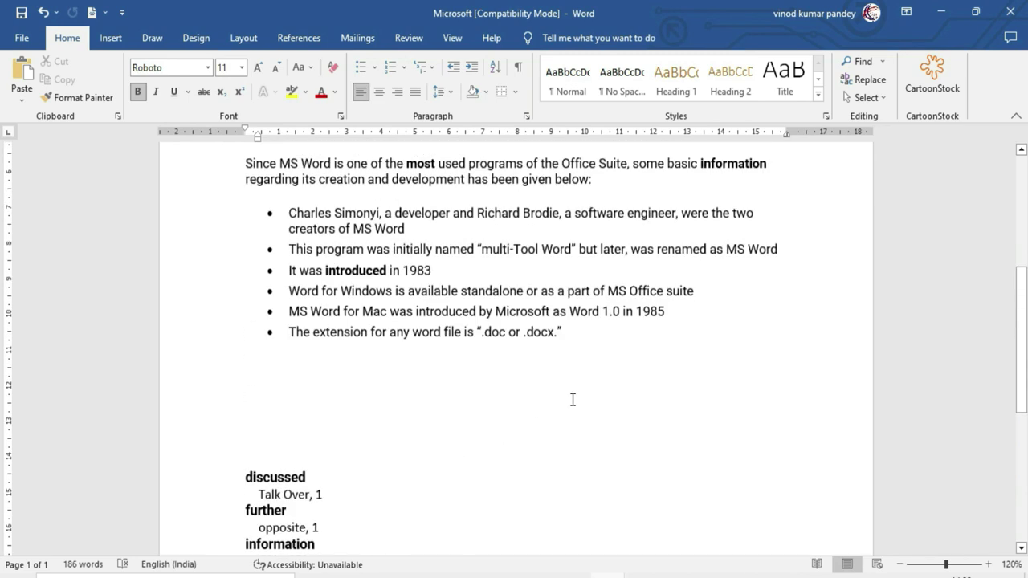
scroll(572, 400, up, 4)
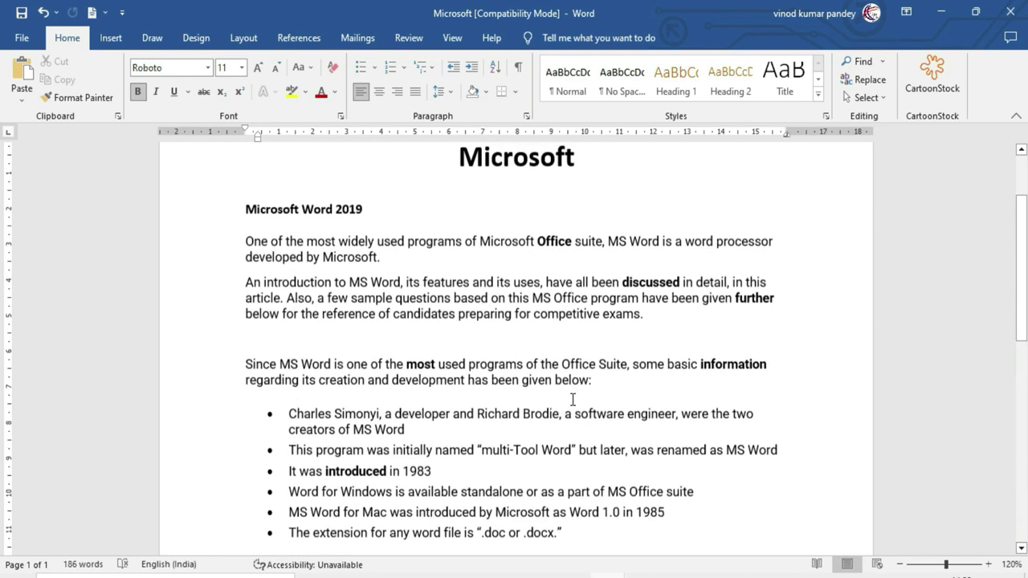
Mark 'Office' with a second index entry using subentry 'Department'.
double_click(549, 240)
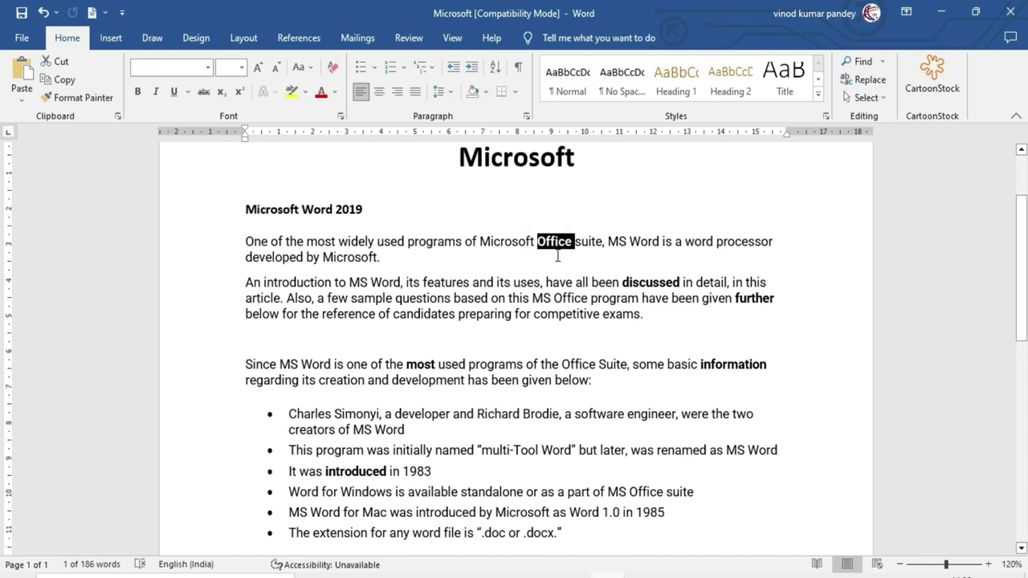
click(305, 40)
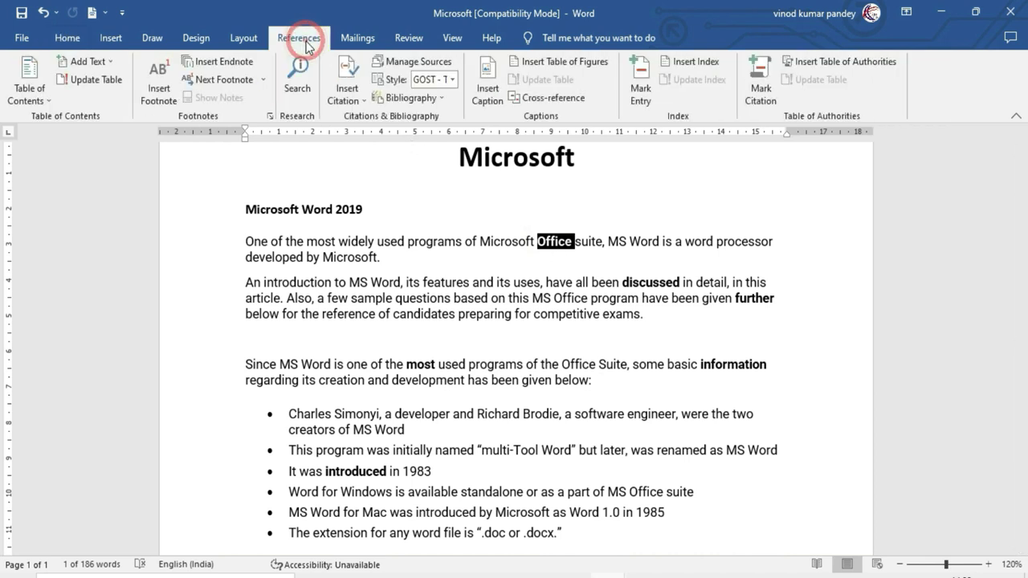
click(643, 88)
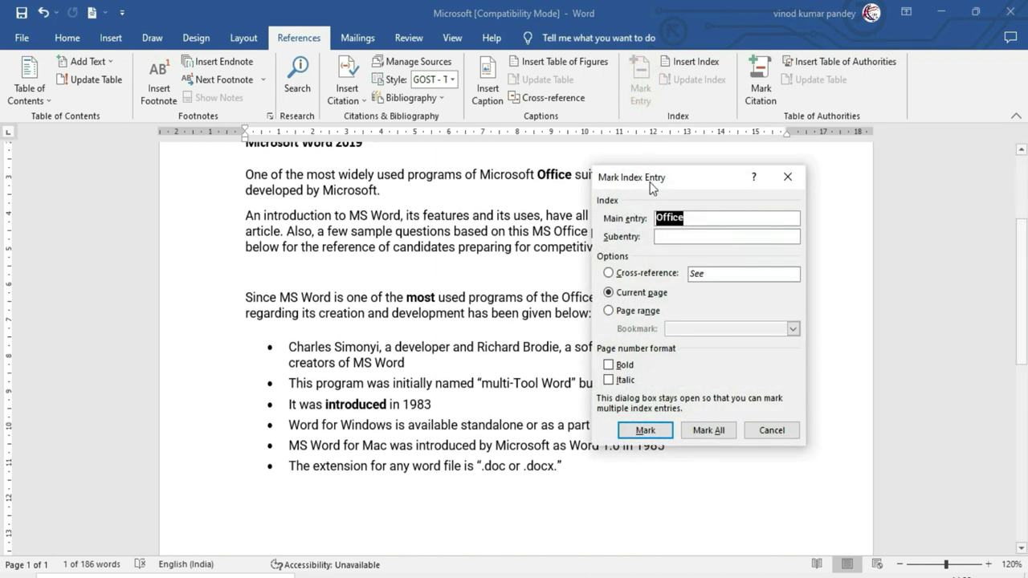
drag(657, 179, 564, 243)
click(577, 301)
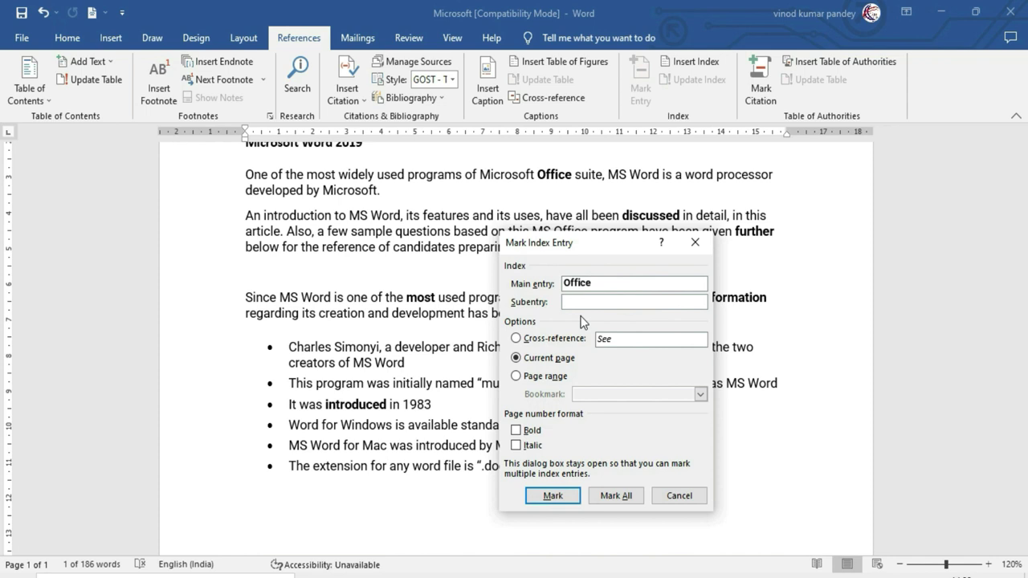
text(D)
text(epartment)
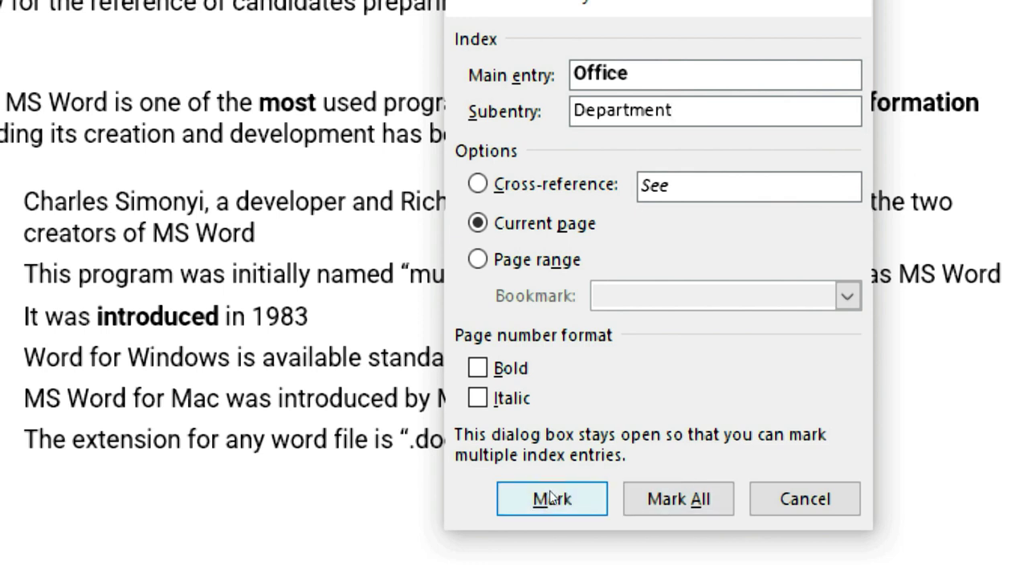
click(551, 498)
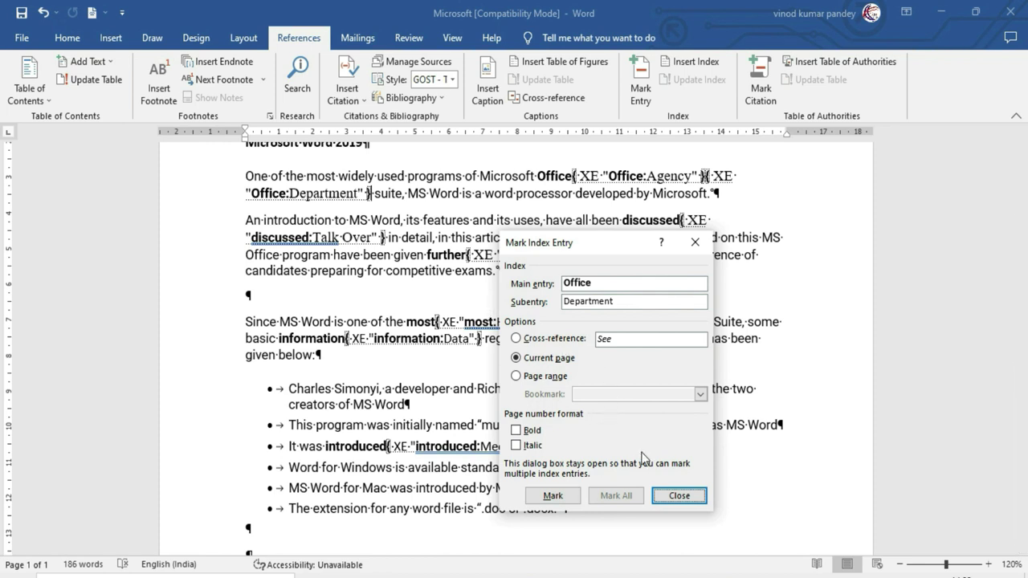
click(679, 495)
Scroll down to the index and place the insertion point inside it.
scroll(297, 393, down, 5)
scroll(293, 397, down, 2)
scroll(291, 401, down, 1)
scroll(288, 404, down, 2)
click(281, 434)
Select the Office entry in the index and update the index so Department, 1 appears under Agency.
drag(287, 419, 325, 457)
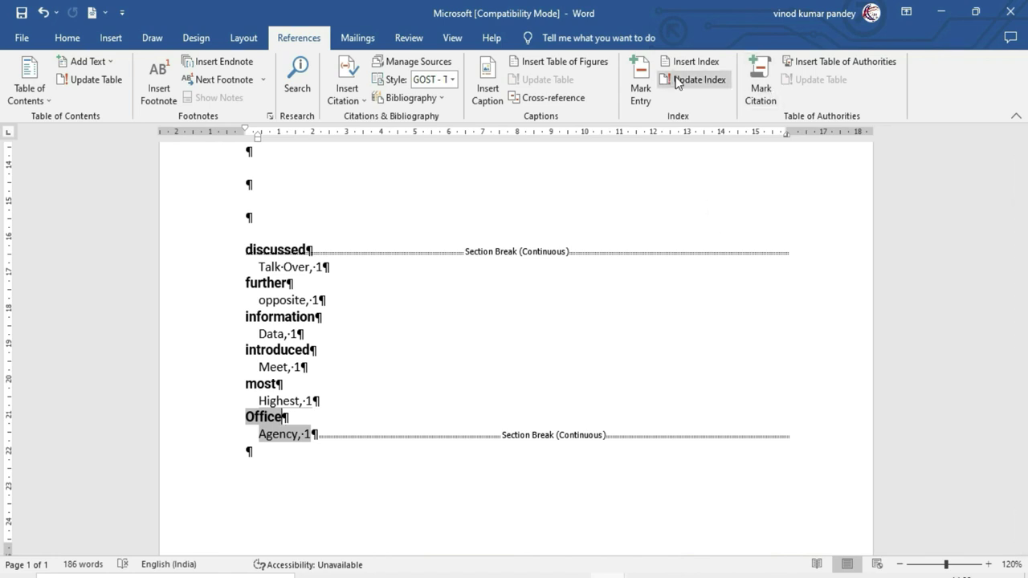
click(701, 79)
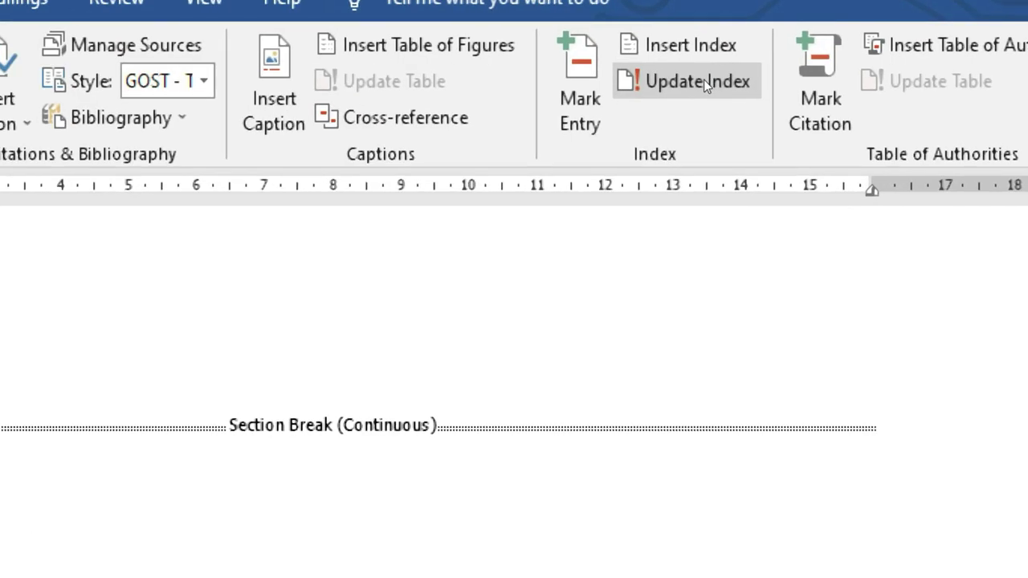
click(704, 79)
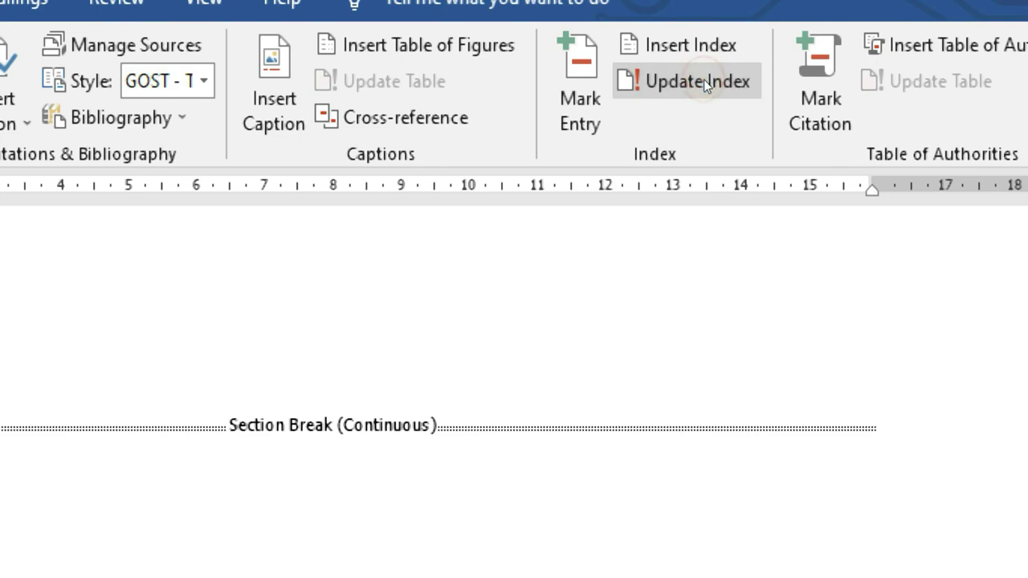
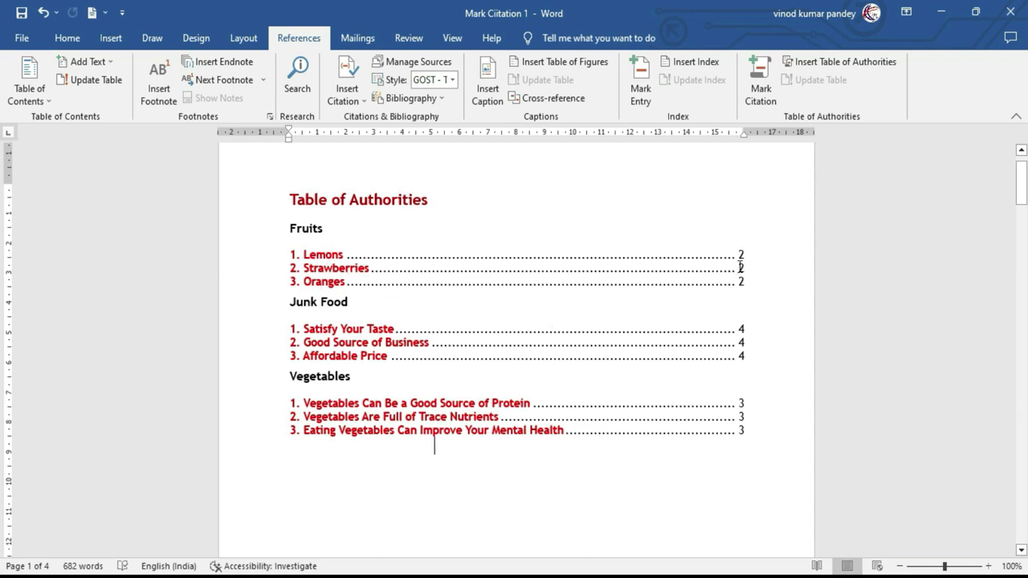
Scroll down the finished example to point out the Fruits page number 2.
scroll(591, 399, down, 5)
scroll(589, 401, down, 4)
scroll(587, 402, down, 4)
scroll(587, 403, down, 2)
click(739, 223)
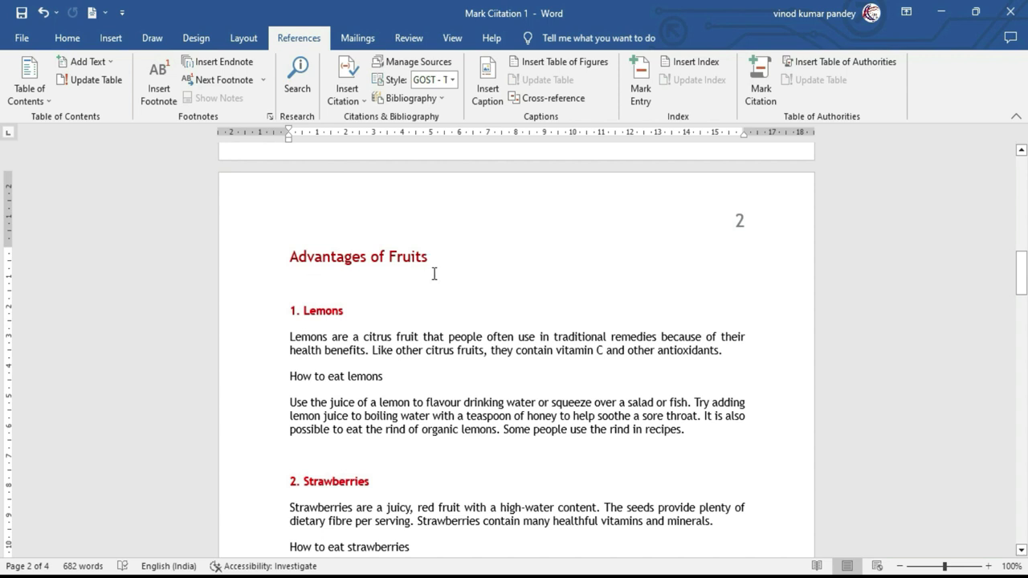
Scroll through the rest of the example, then return to the Table of Authorities at the top.
scroll(407, 347, down, 2)
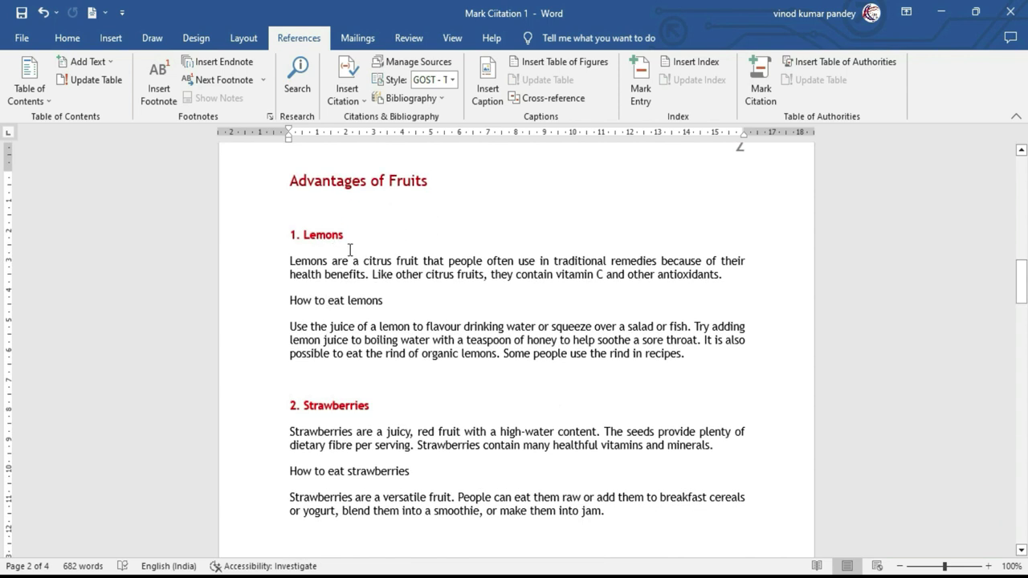
scroll(309, 313, down, 2)
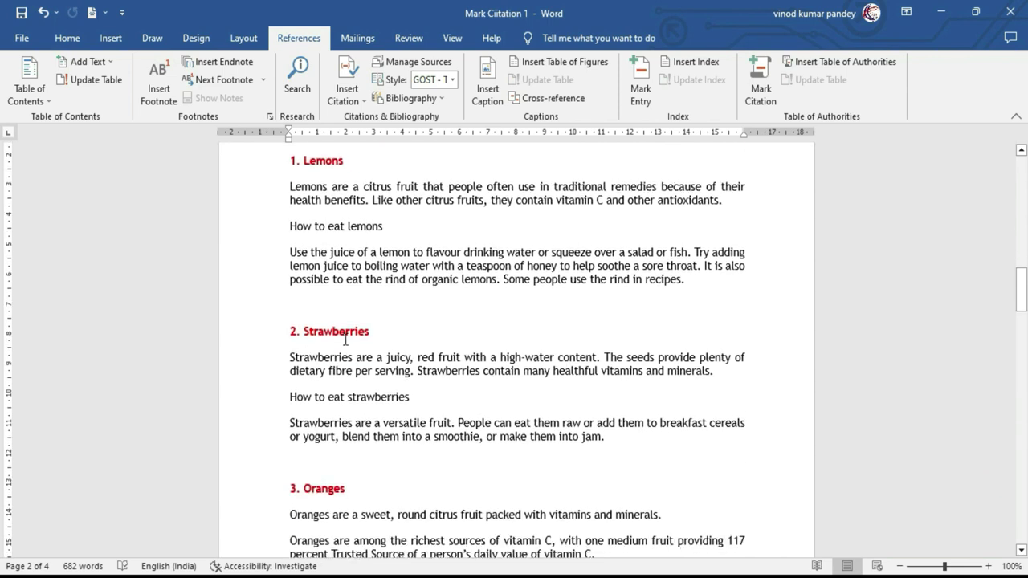
scroll(304, 361, down, 2)
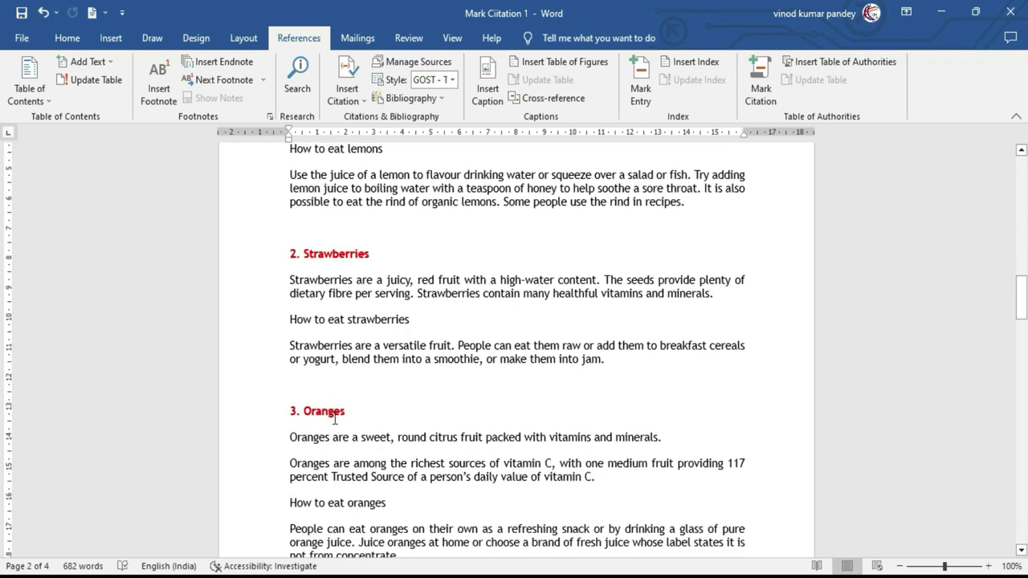
scroll(335, 418, down, 1)
scroll(349, 423, down, 1)
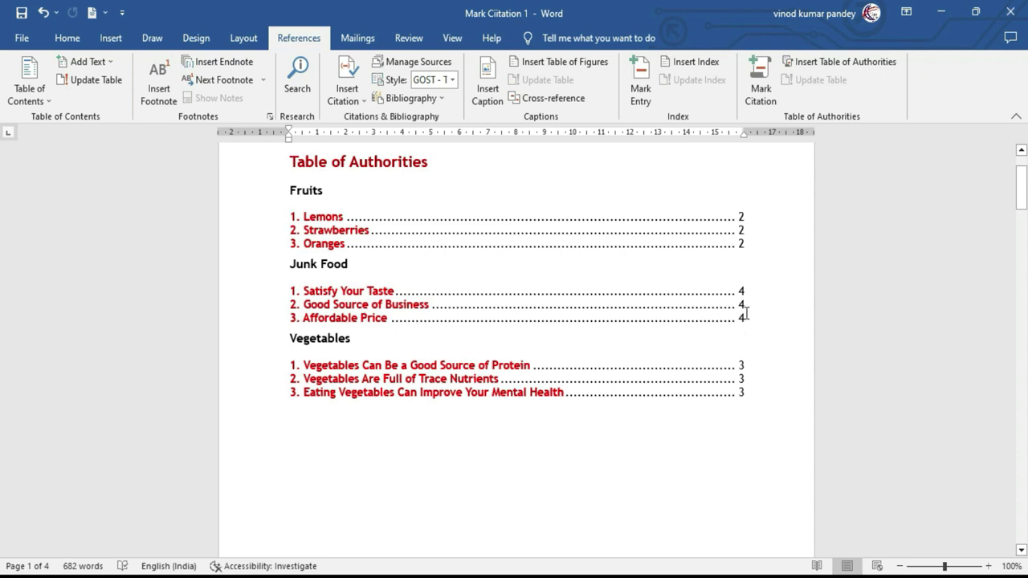
drag(1020, 187, 1017, 487)
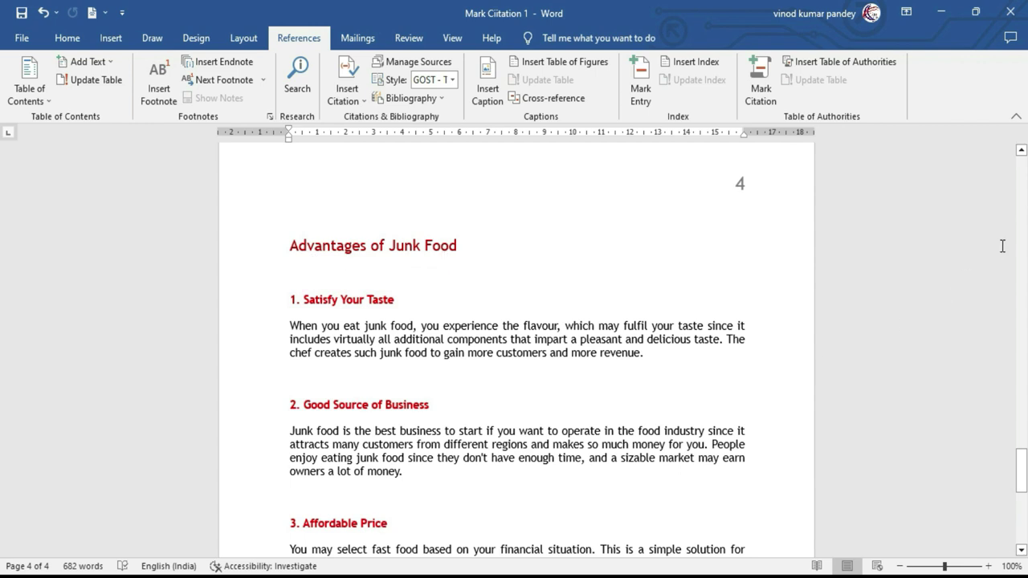
scroll(377, 423, down, 1)
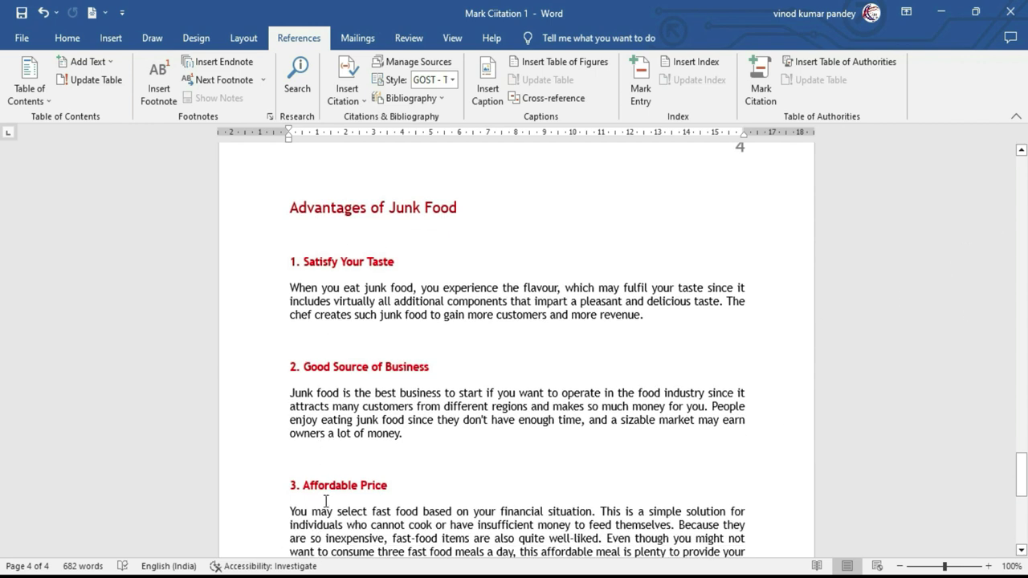
drag(1018, 477, 1017, 383)
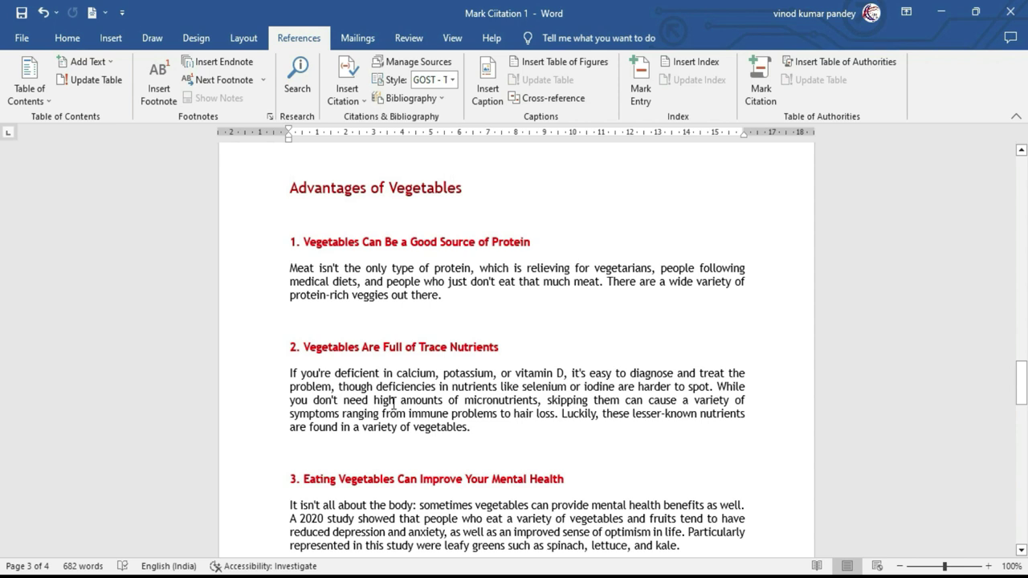
key(ctrl+Home)
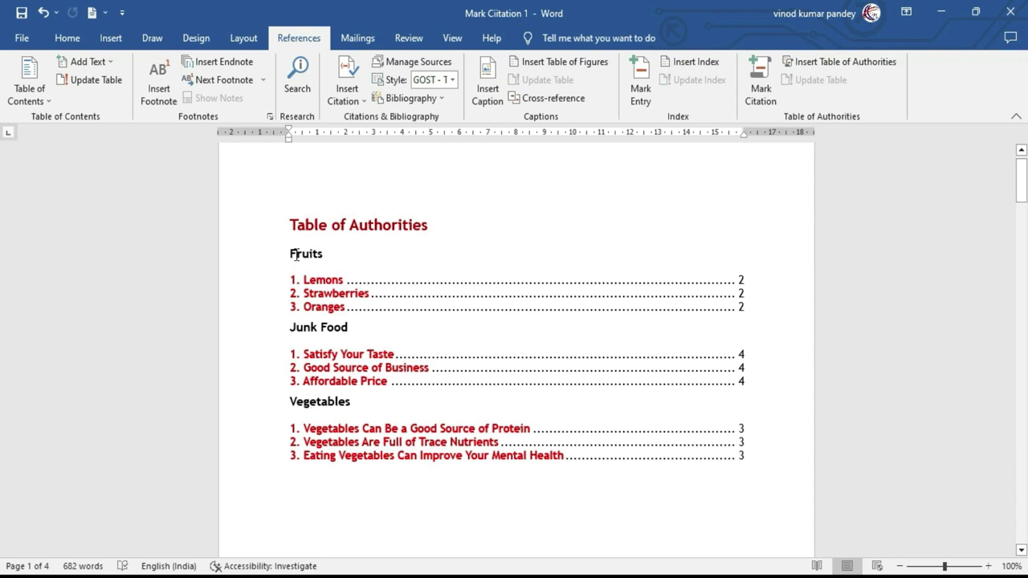
Click through the Table of Authorities field to show its Fruits, Junk Food and Vegetables sections.
click(295, 253)
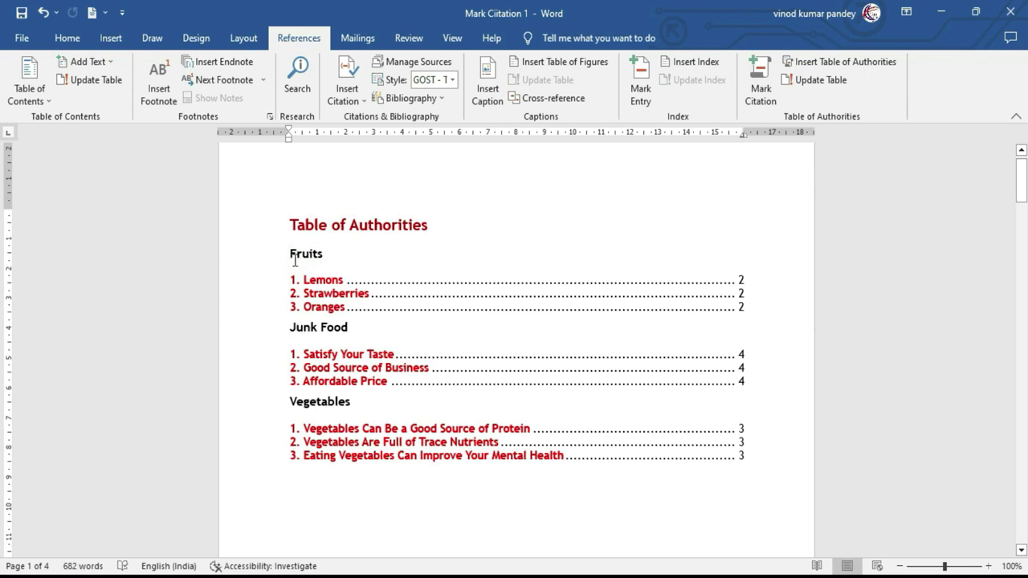
click(295, 331)
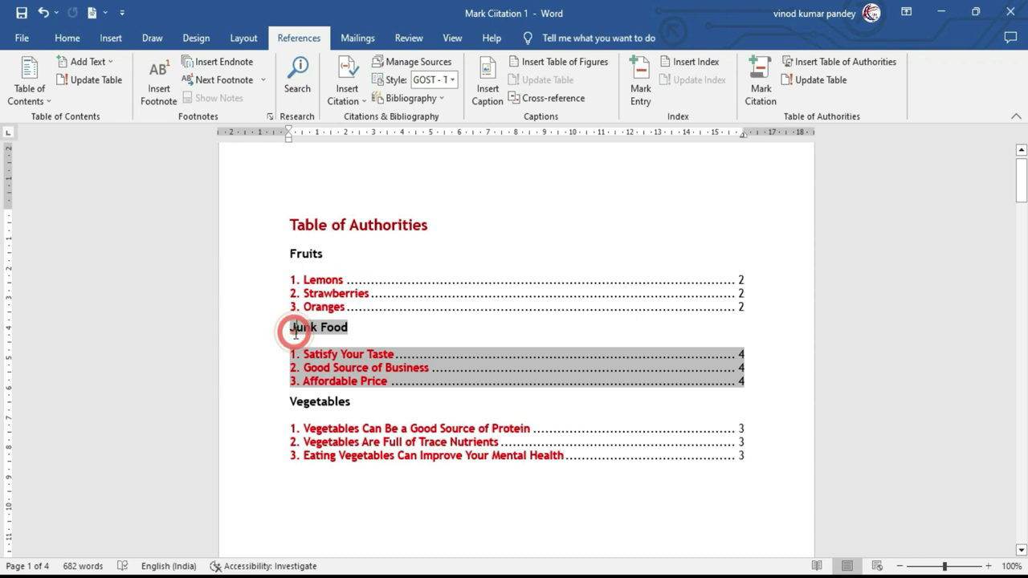
click(295, 402)
click(298, 254)
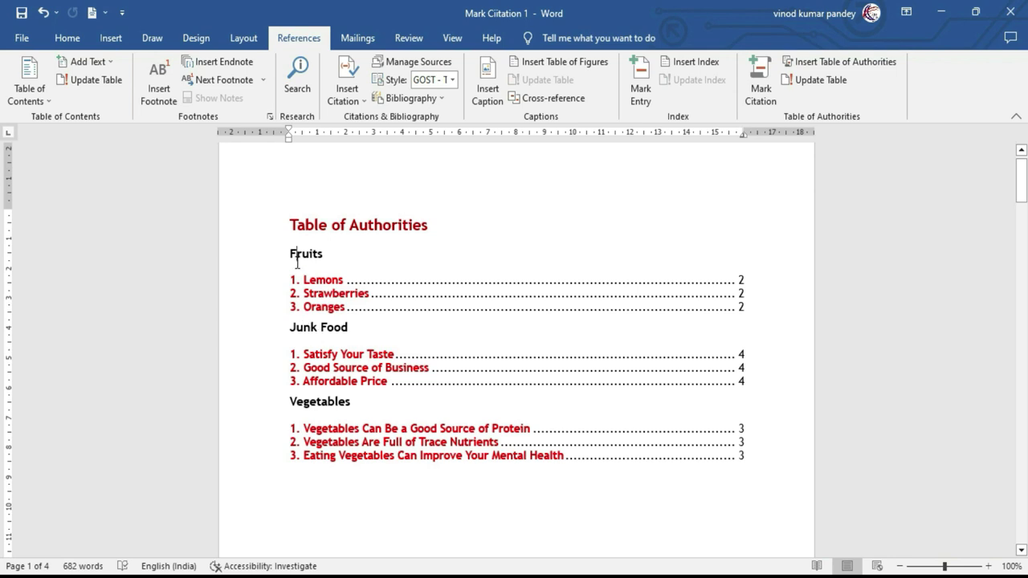
click(295, 329)
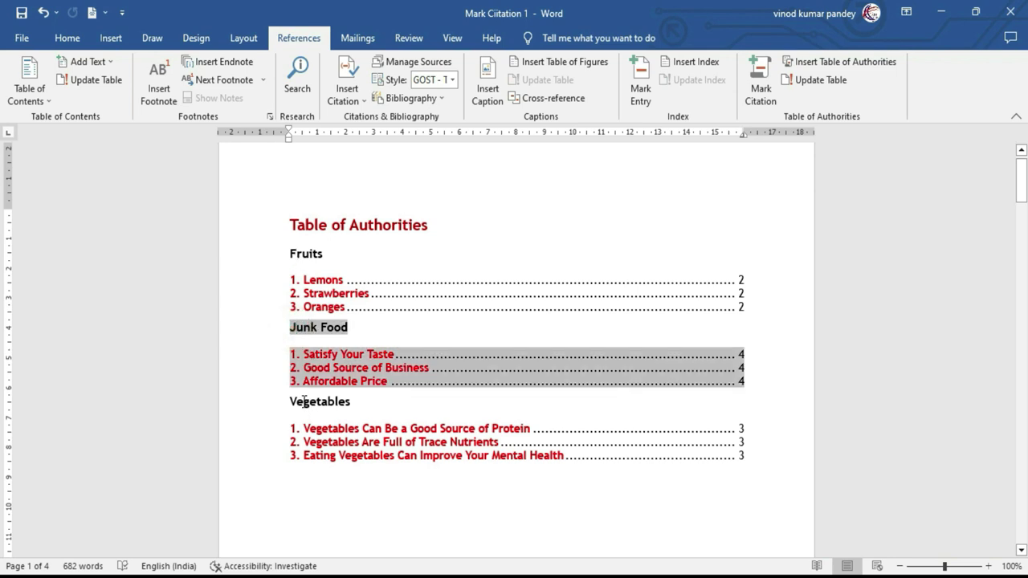
click(334, 481)
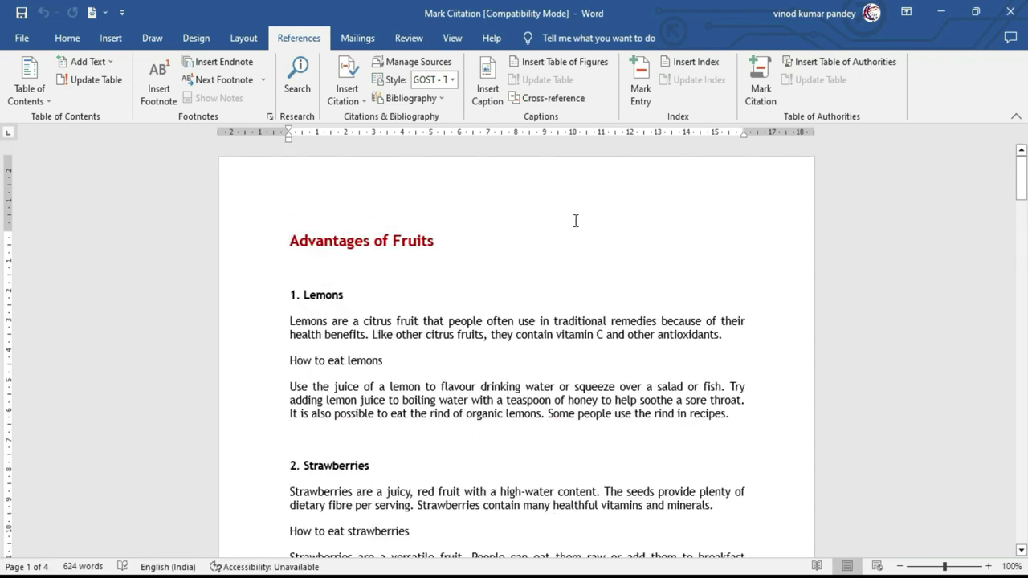
Insert a page break before Advantages of Fruits to create a blank first page.
click(291, 243)
key(ctrl+Return)
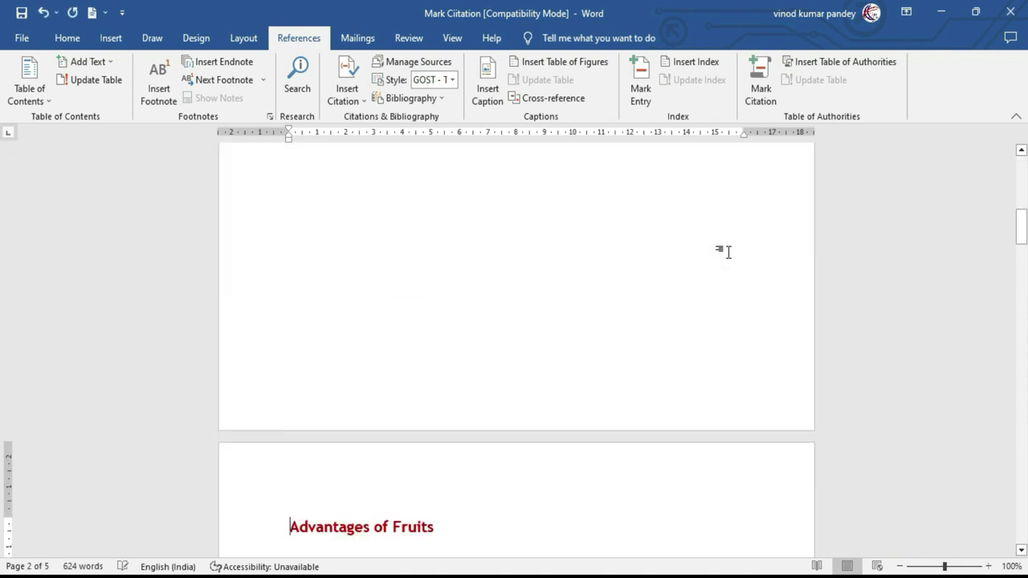
drag(1020, 226, 1020, 174)
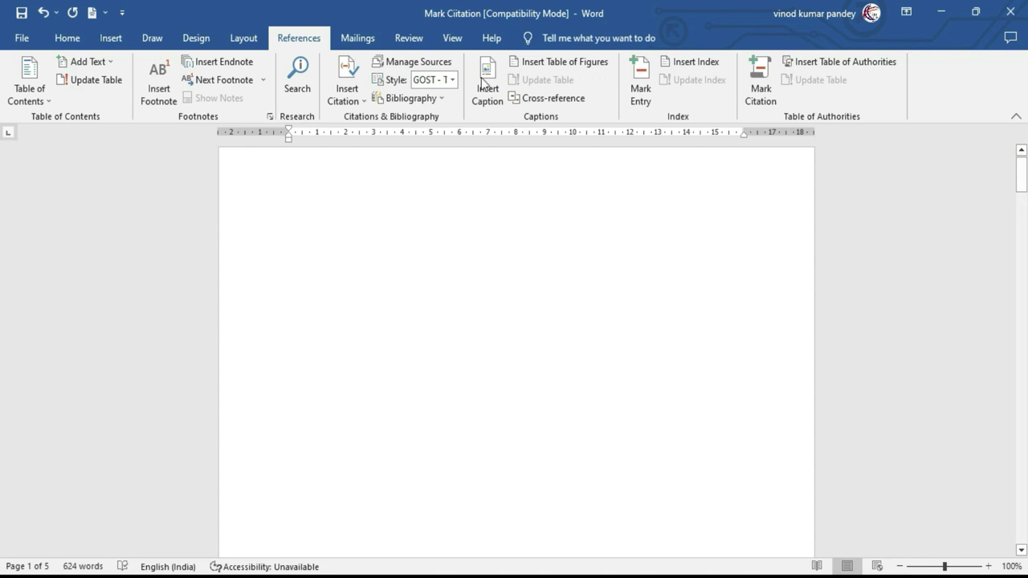
Switch to Multiple Pages view to confirm the blank first page.
click(452, 38)
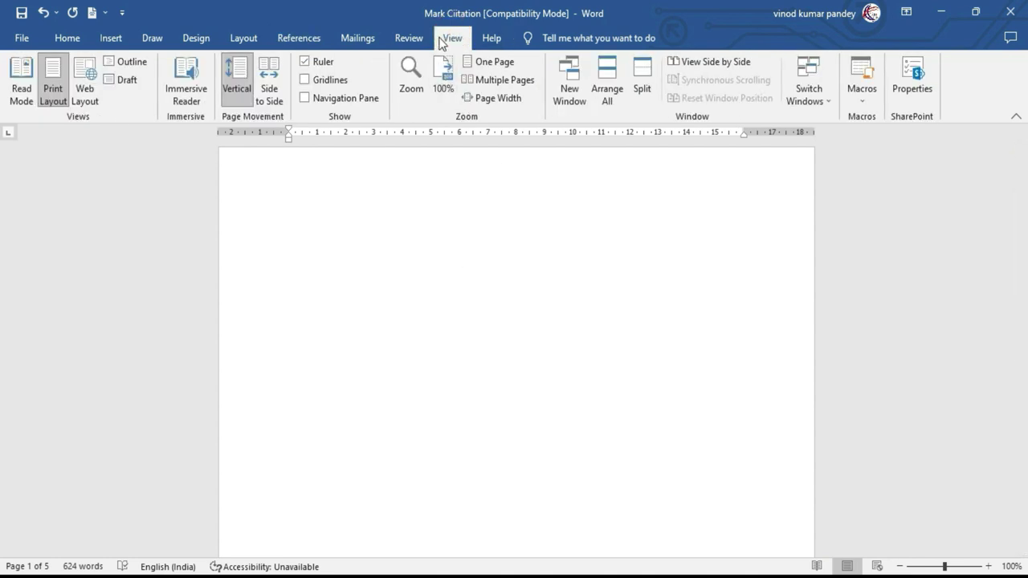
click(505, 78)
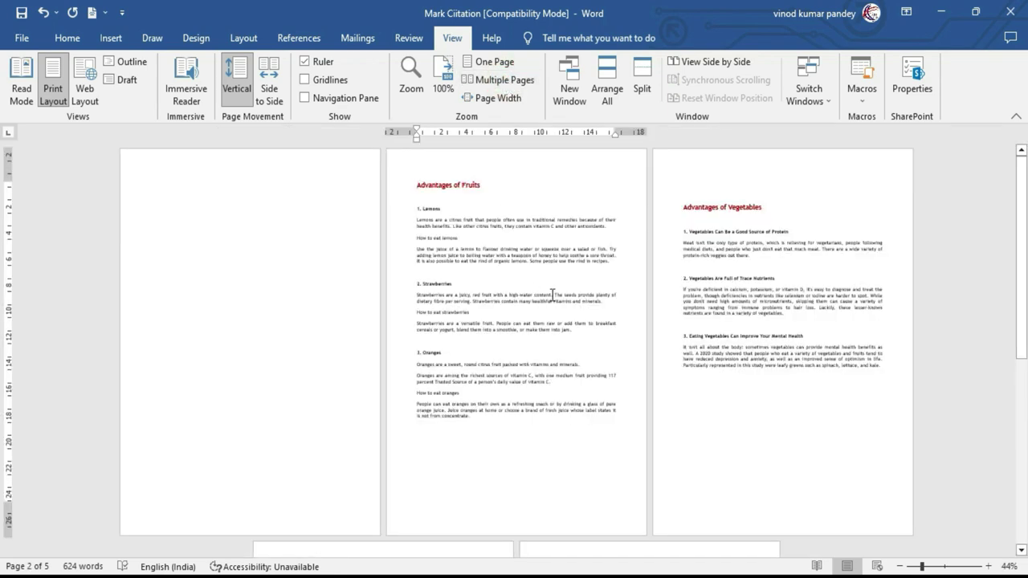
click(169, 194)
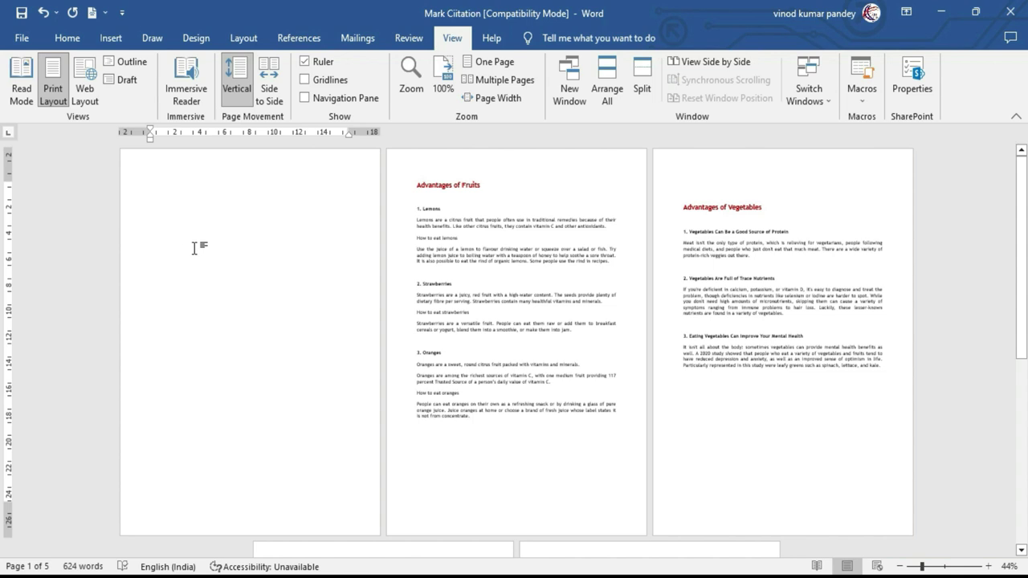
mouse_move(1020, 188)
mouse_down()
mouse_move(1023, 266)
mouse_move(1020, 184)
mouse_up()
Zoom back in to a single page and select the 1. Lemons heading.
click(311, 45)
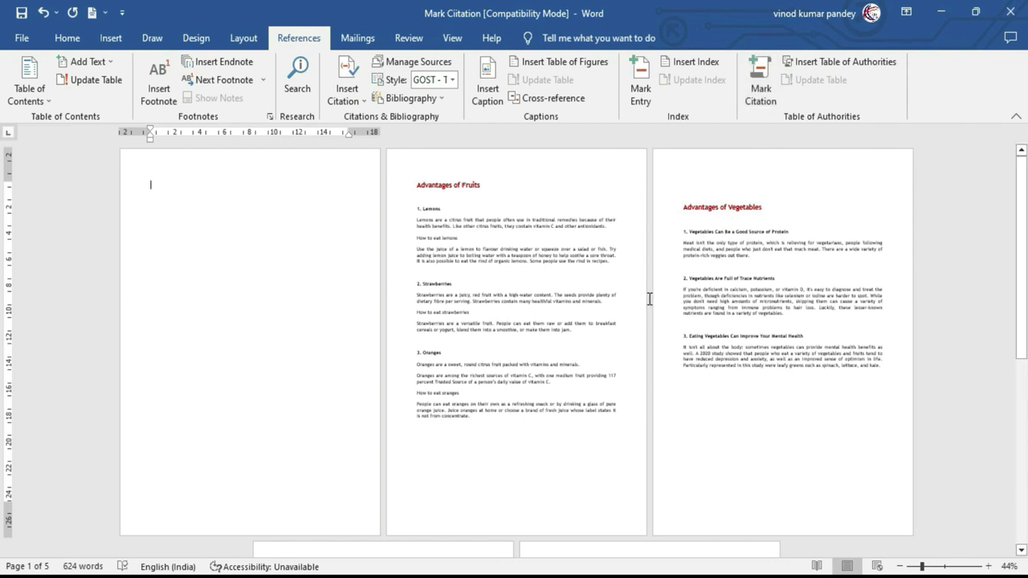
click(987, 566)
click(987, 566)
click(987, 566)
click(988, 566)
click(987, 566)
click(987, 566)
click(988, 566)
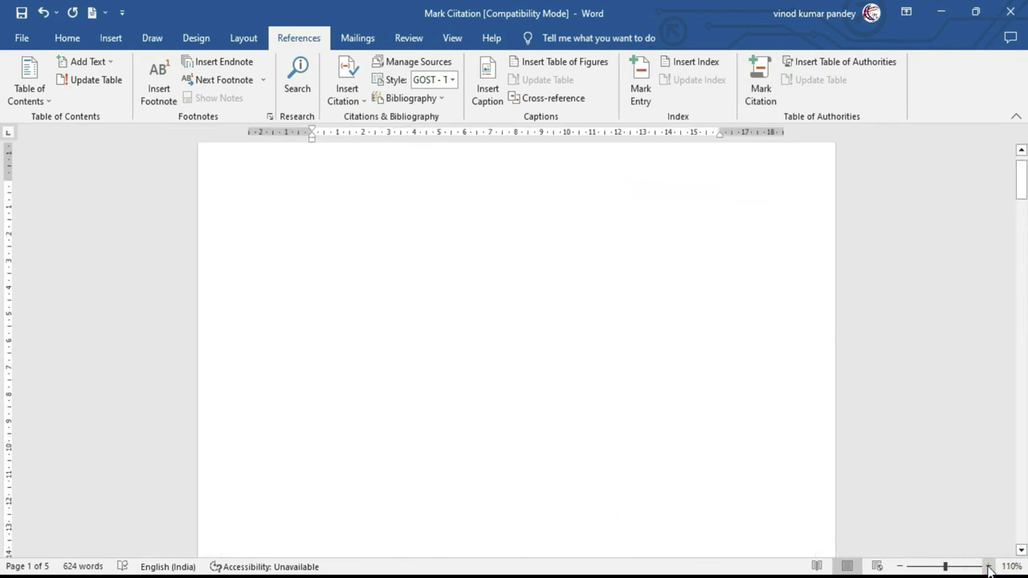
click(987, 566)
mouse_move(1021, 183)
mouse_down()
mouse_move(1014, 280)
mouse_move(1014, 255)
mouse_up()
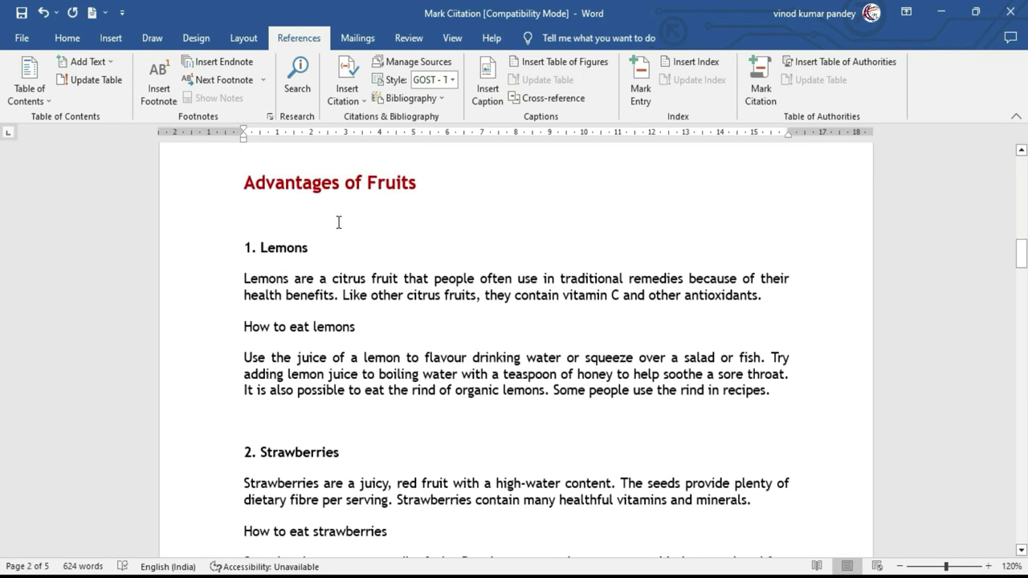
drag(309, 245, 246, 245)
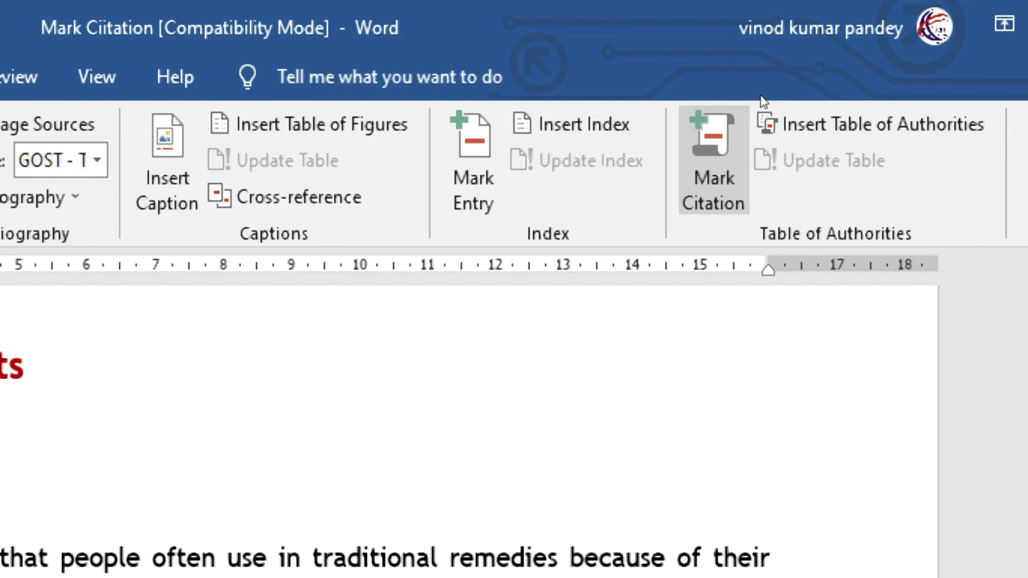
Open Mark Citation for 1. Lemons and choose category 10 from the Category list.
click(745, 112)
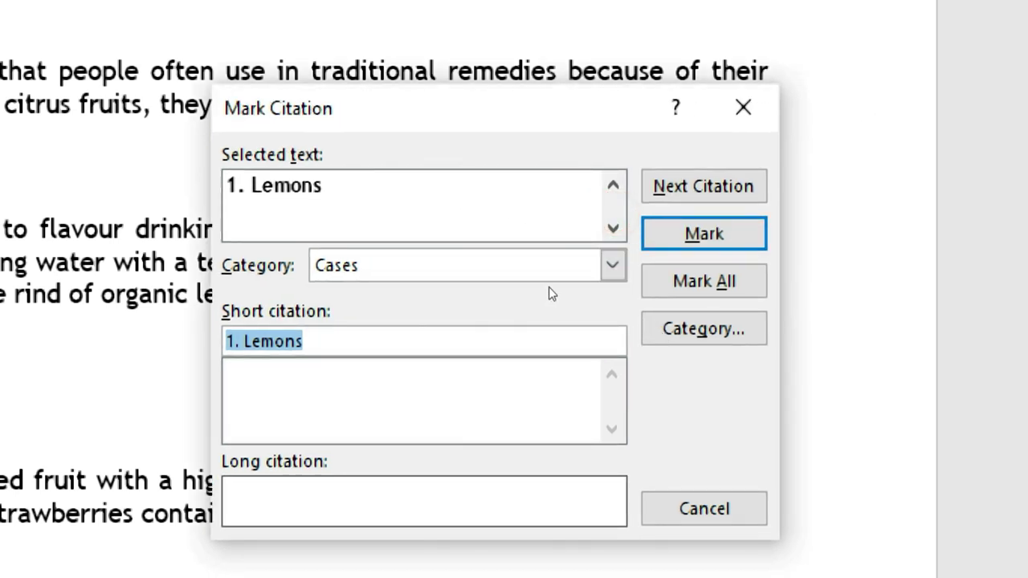
key(alt+c)
key(alt+Down)
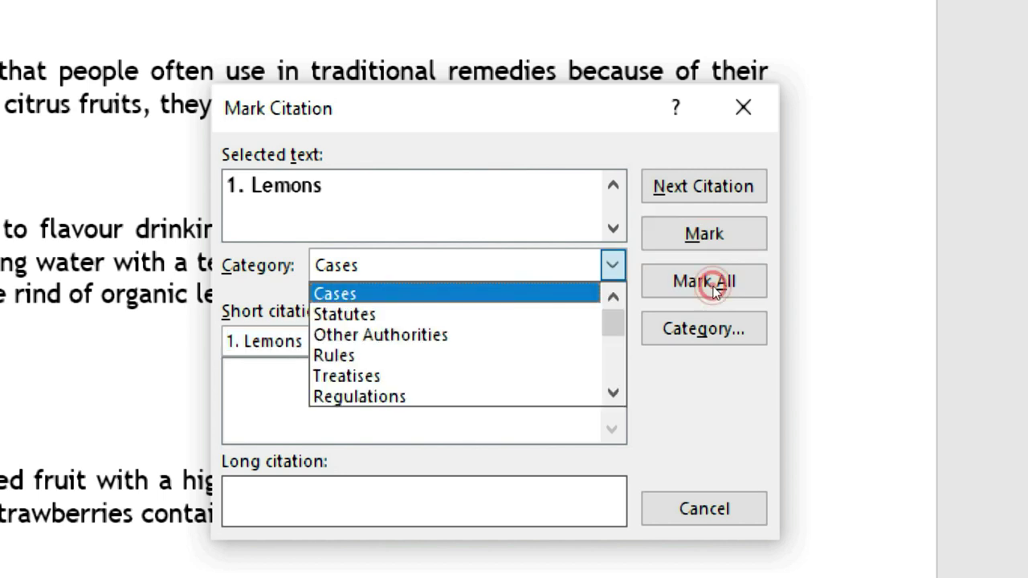
scroll(711, 321, down, 1)
scroll(709, 325, down, 1)
scroll(708, 331, down, 2)
scroll(707, 338, down, 1)
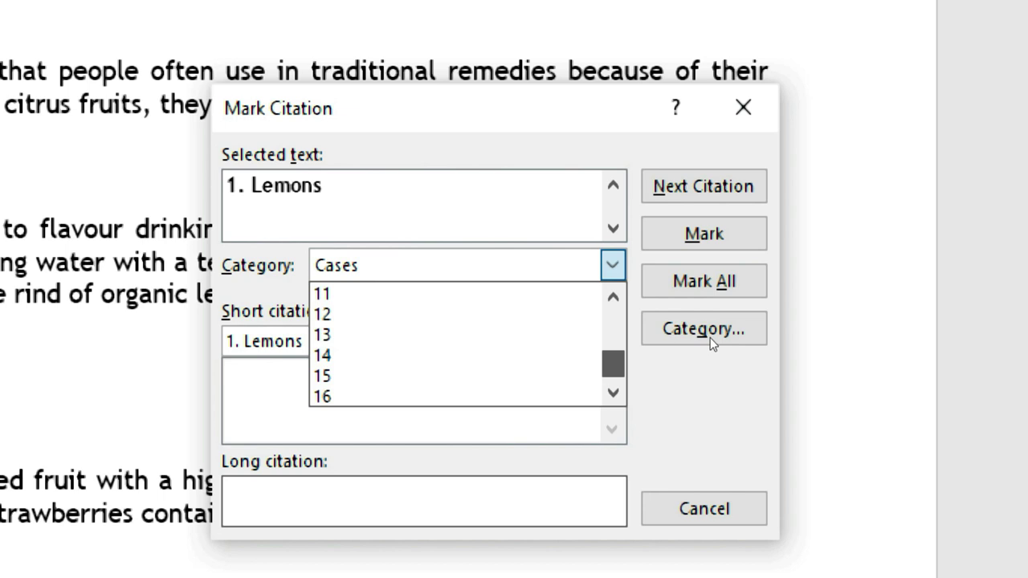
scroll(710, 337, up, 4)
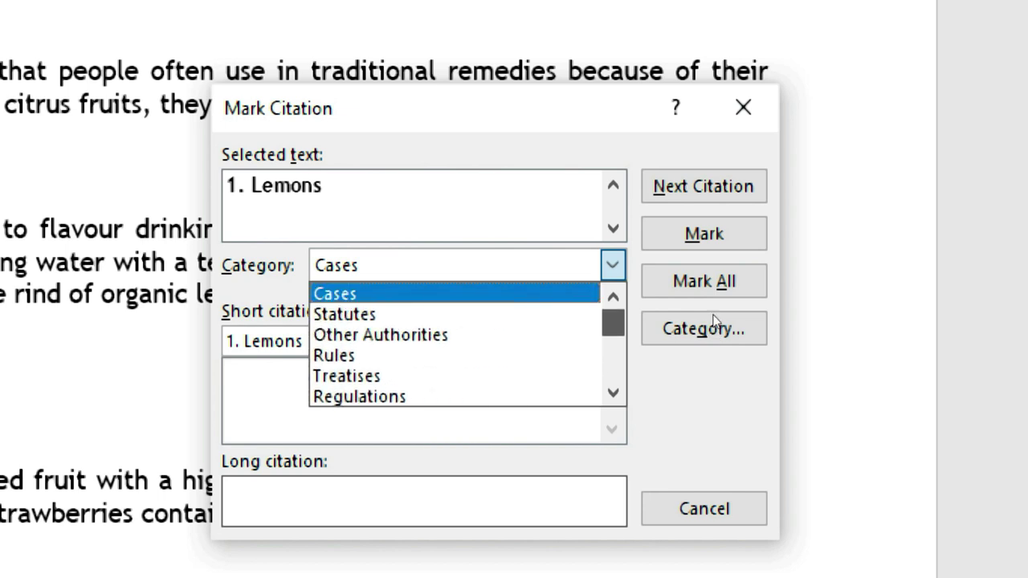
scroll(715, 324, down, 1)
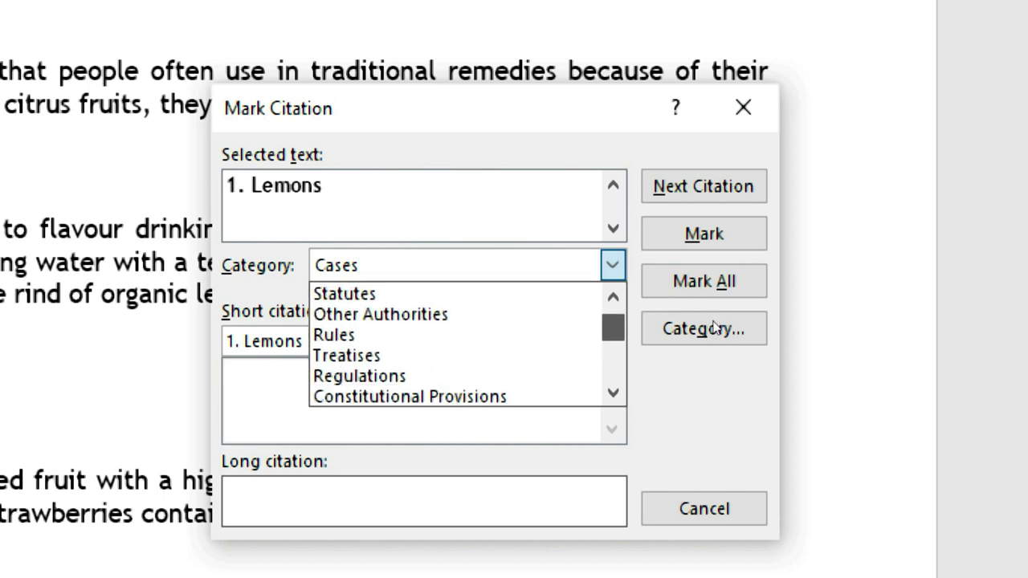
scroll(714, 330, down, 2)
scroll(712, 334, down, 1)
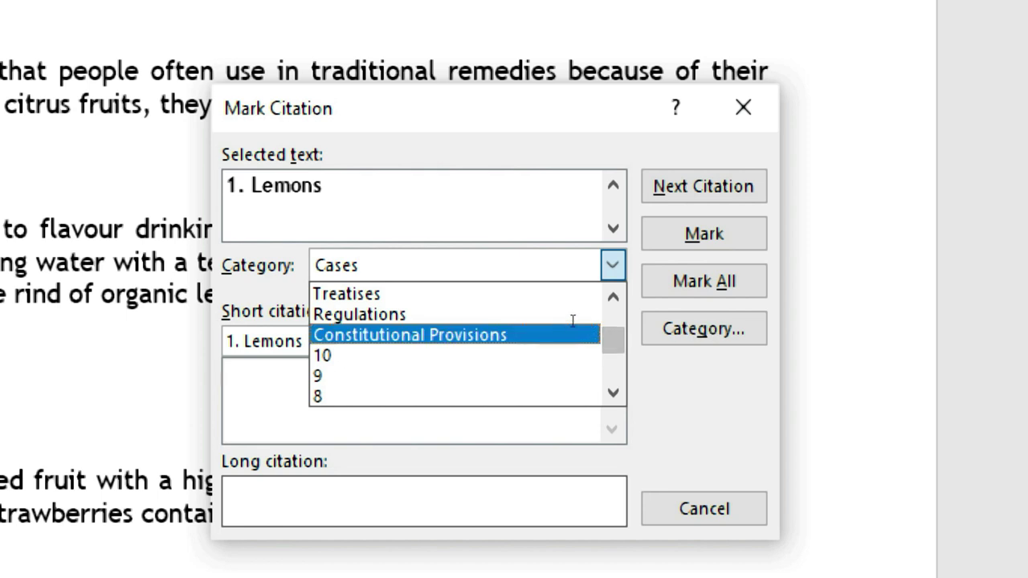
scroll(711, 325, up, 1)
scroll(709, 319, up, 3)
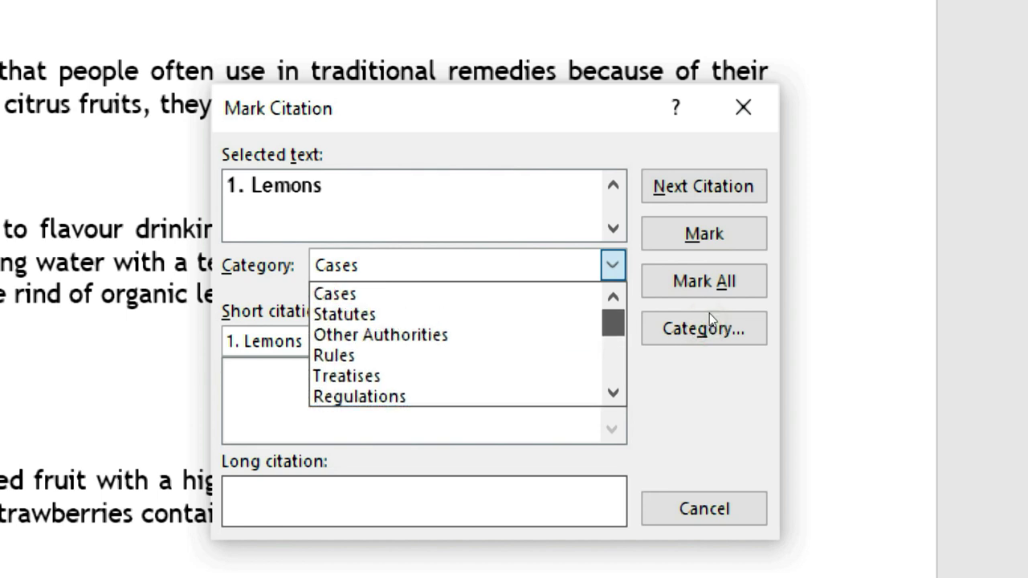
scroll(709, 317, down, 4)
scroll(708, 323, down, 2)
scroll(707, 329, down, 1)
scroll(705, 337, down, 2)
scroll(706, 336, down, 1)
scroll(707, 344, up, 1)
scroll(709, 336, up, 6)
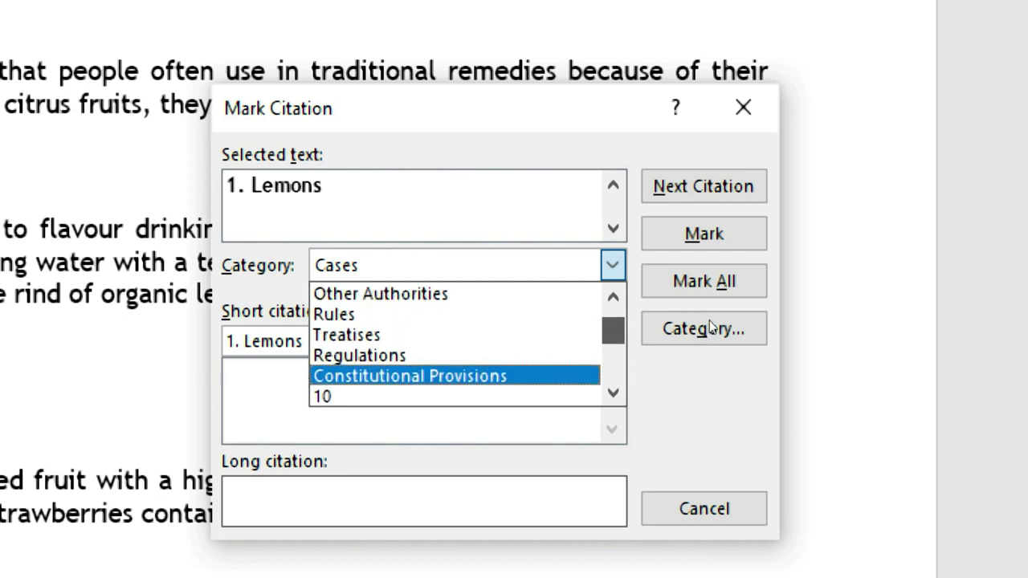
scroll(711, 329, down, 3)
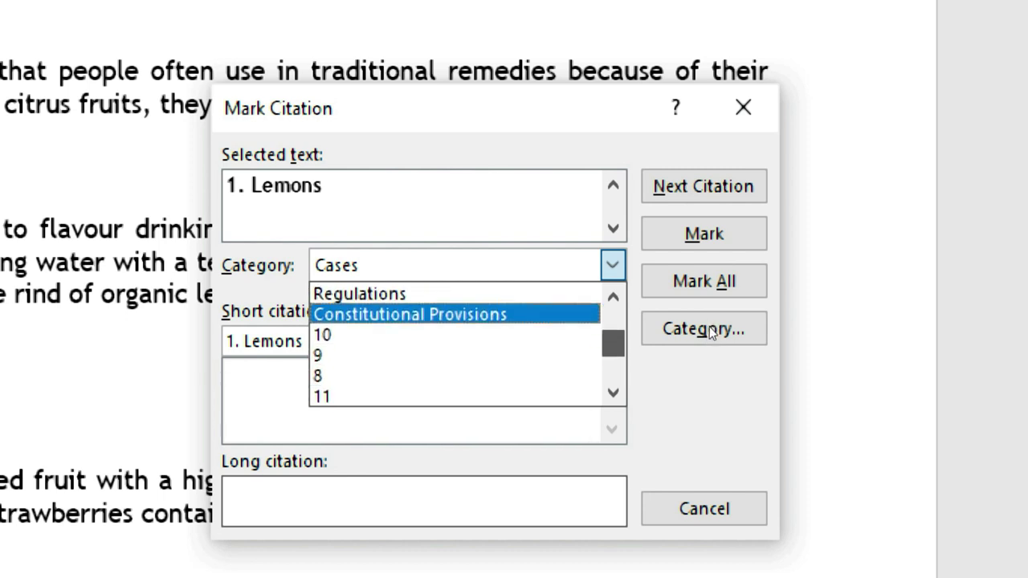
click(580, 329)
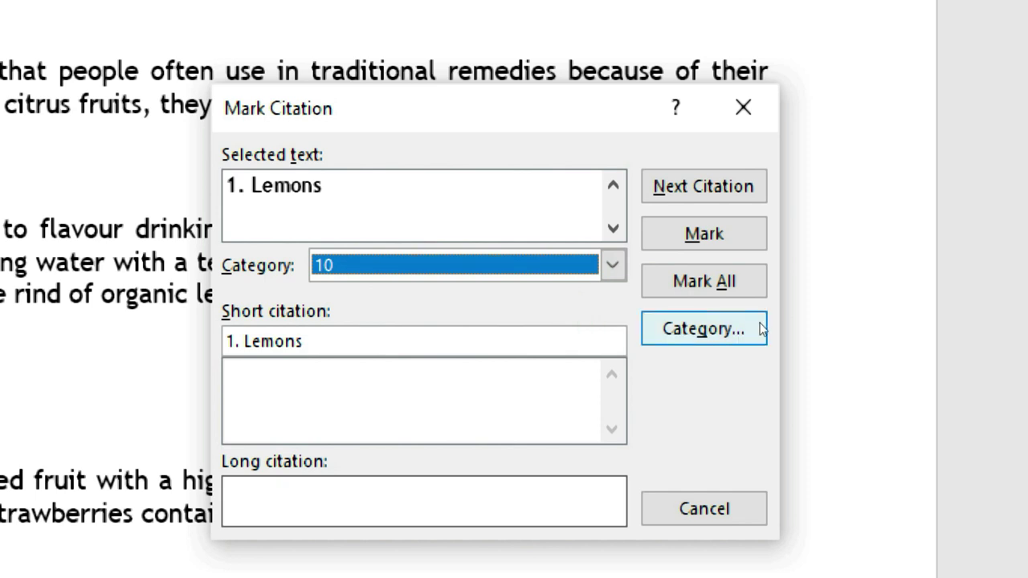
Rename citation category 10 to Fruits in the Edit Category dialog and confirm.
click(704, 328)
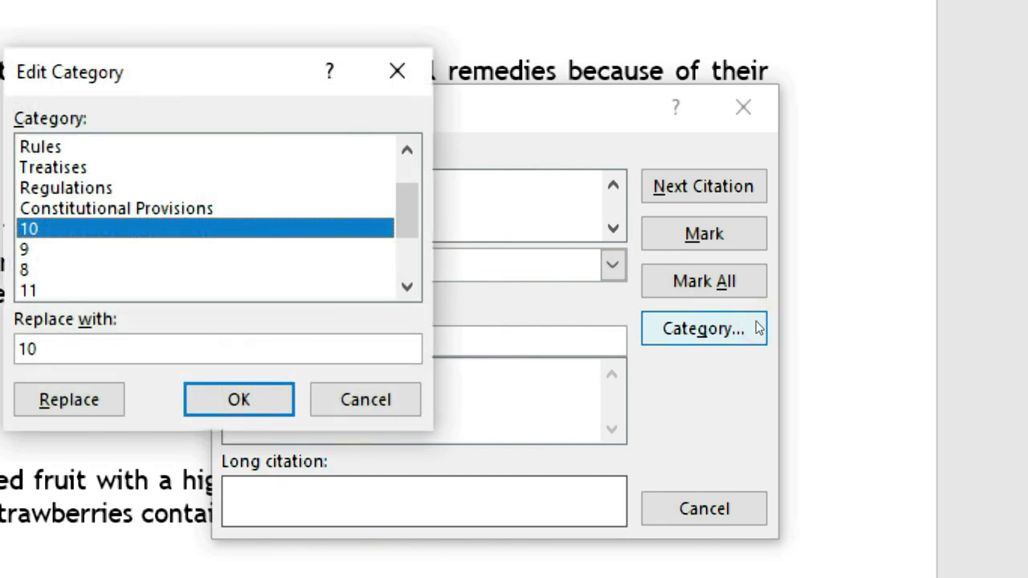
drag(472, 191, 527, 241)
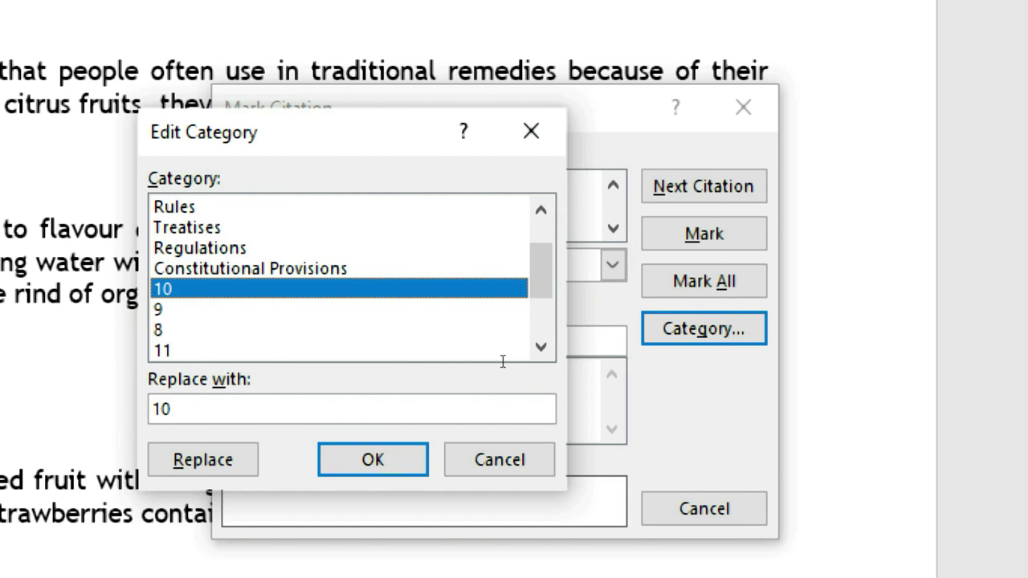
key(Tab)
key(BackSpace)
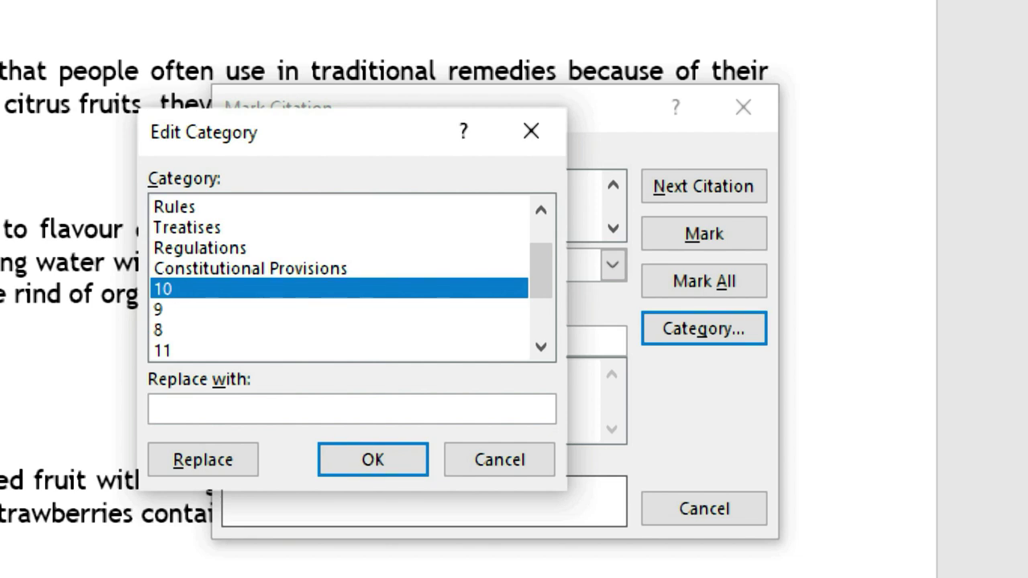
text(Fruits)
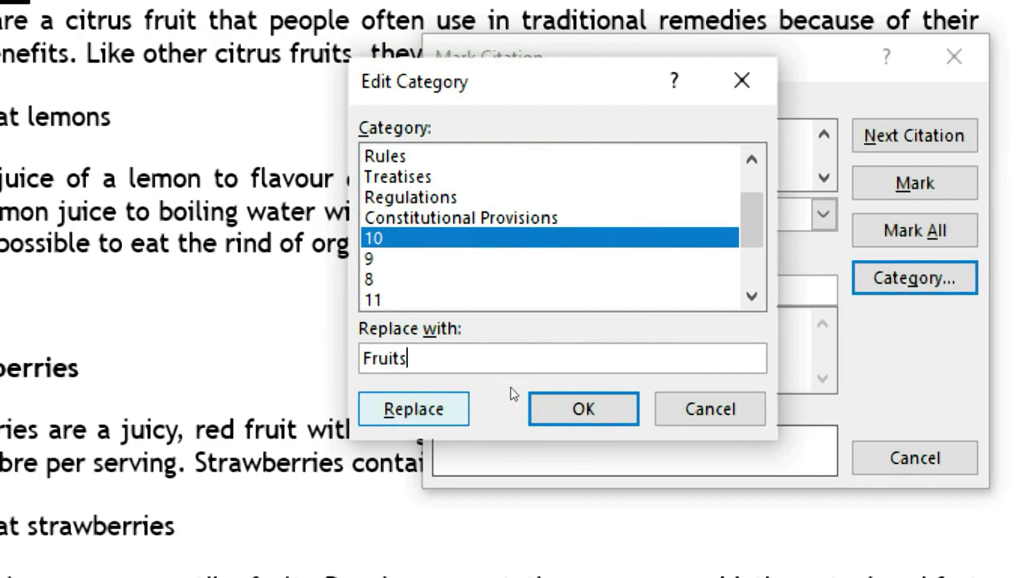
click(450, 393)
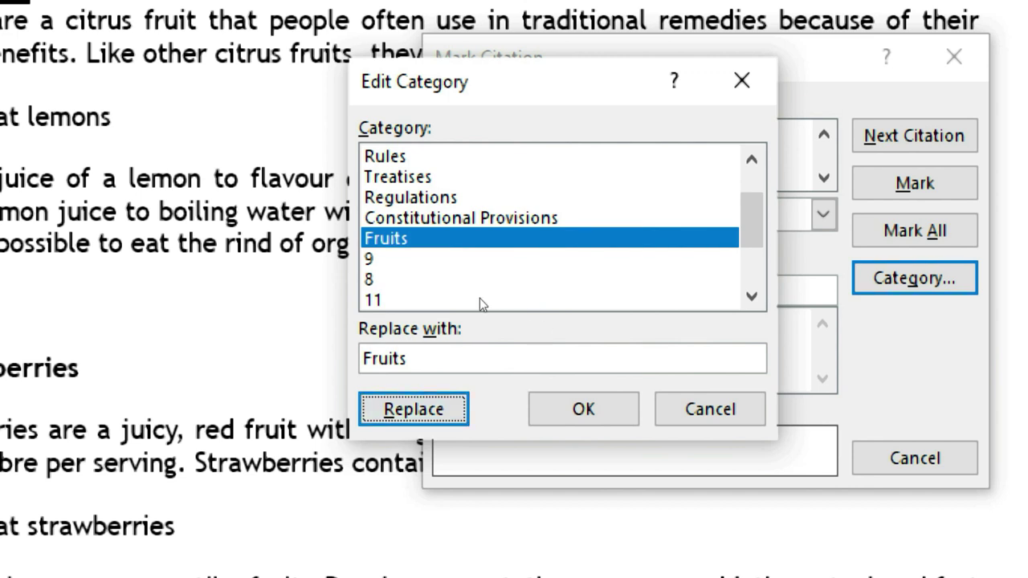
click(515, 301)
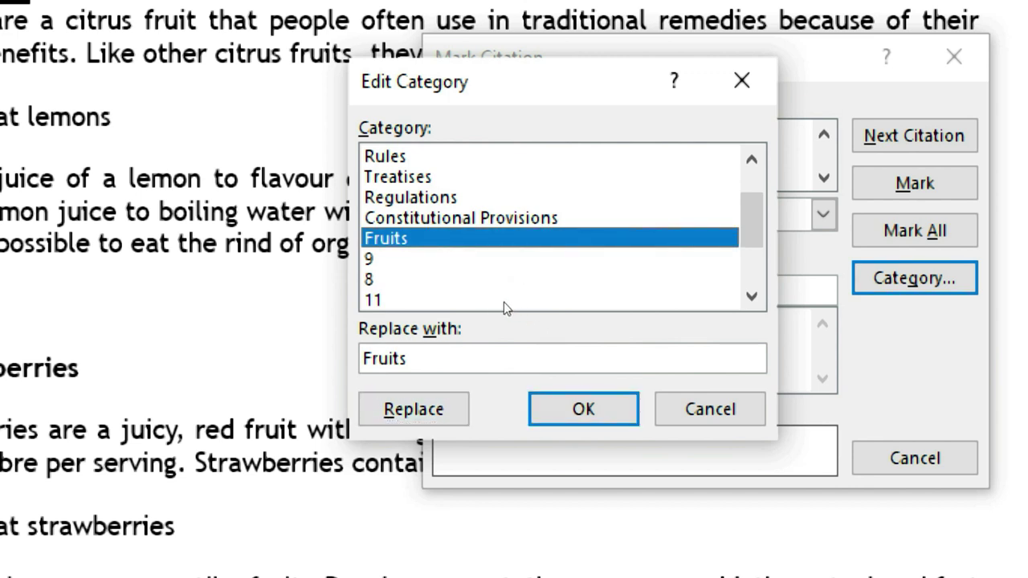
click(594, 391)
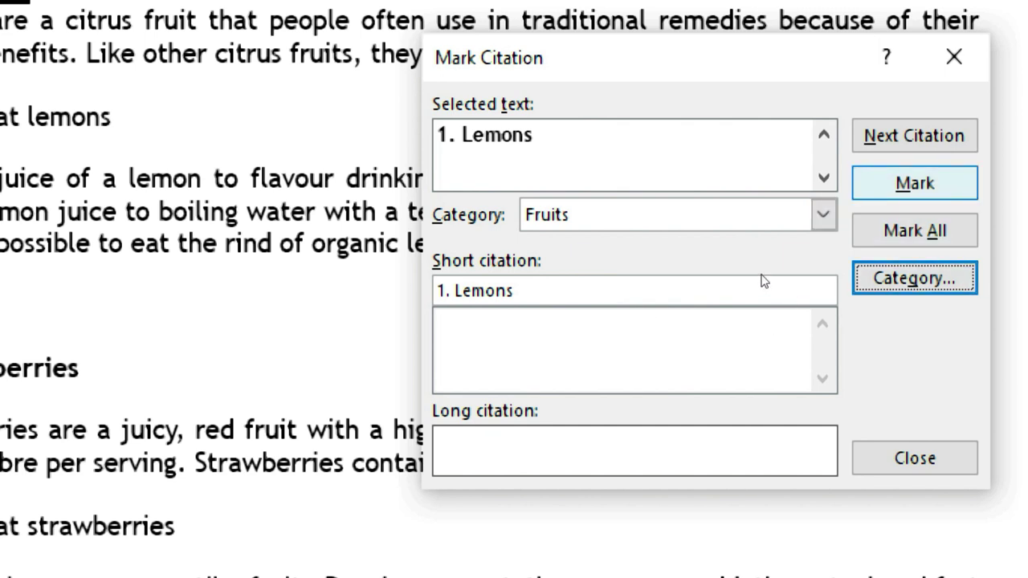
Mark 1. Lemons and 2. Strawberries as Fruits citations.
key(Return)
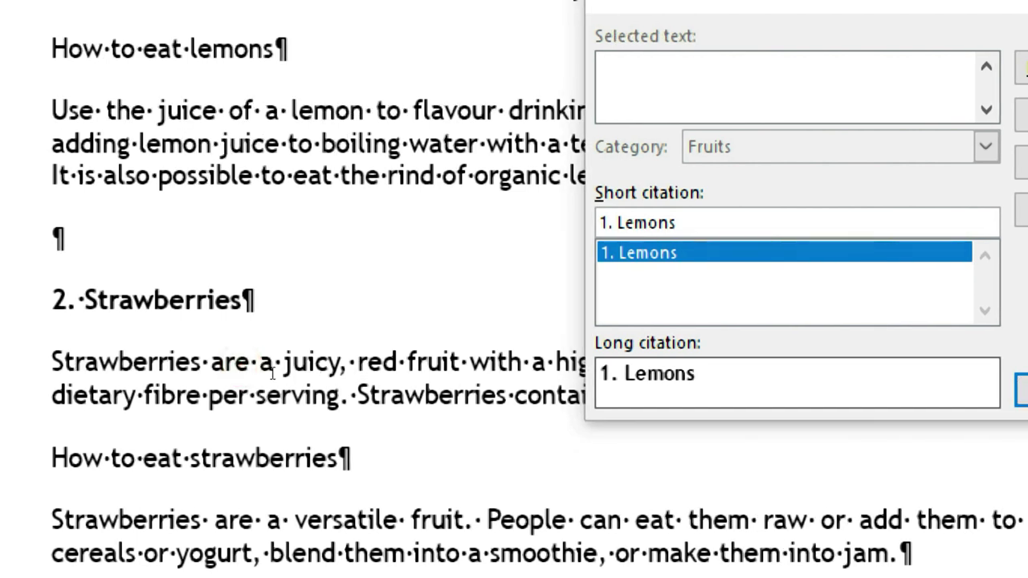
click(241, 364)
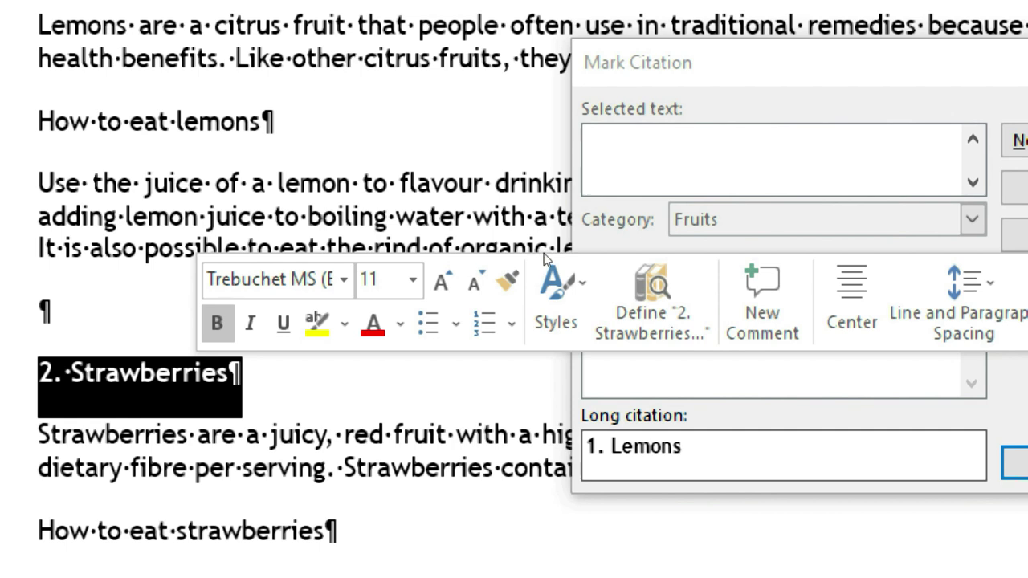
click(544, 256)
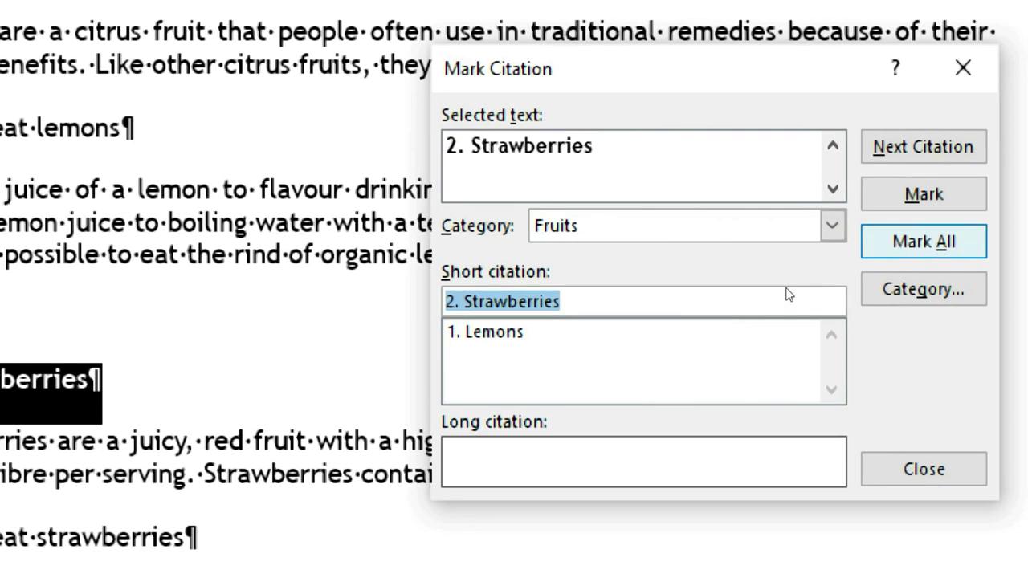
key(Return)
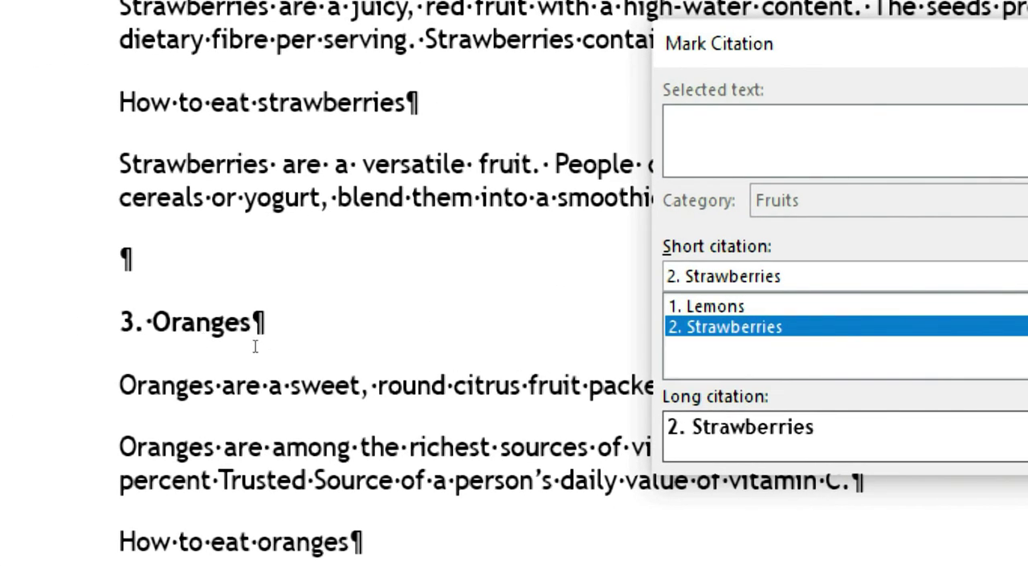
Mark 3. Oranges as a Fruits citation and scroll down to the Advantages of Vegetables page.
click(245, 349)
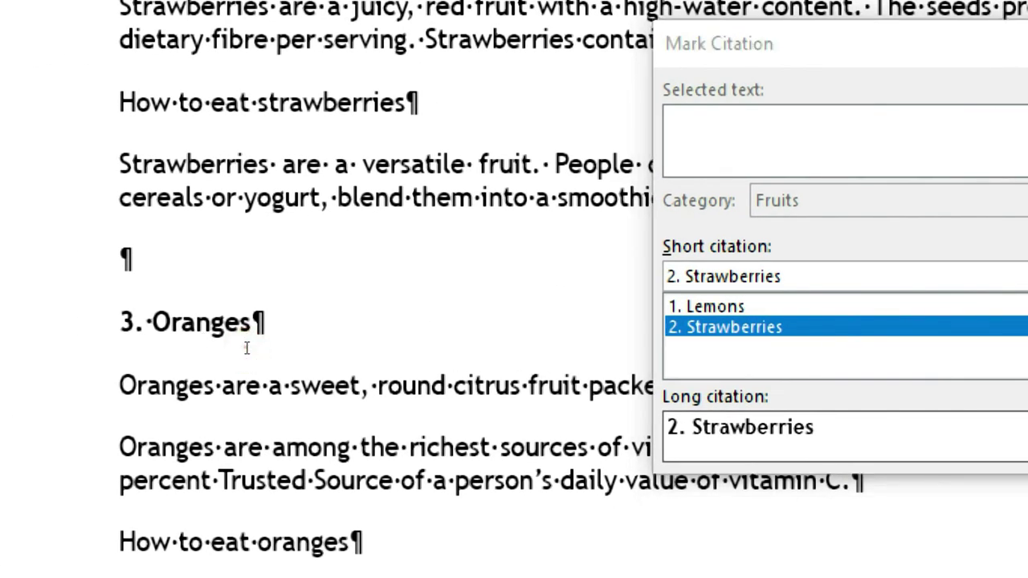
triple_click(246, 348)
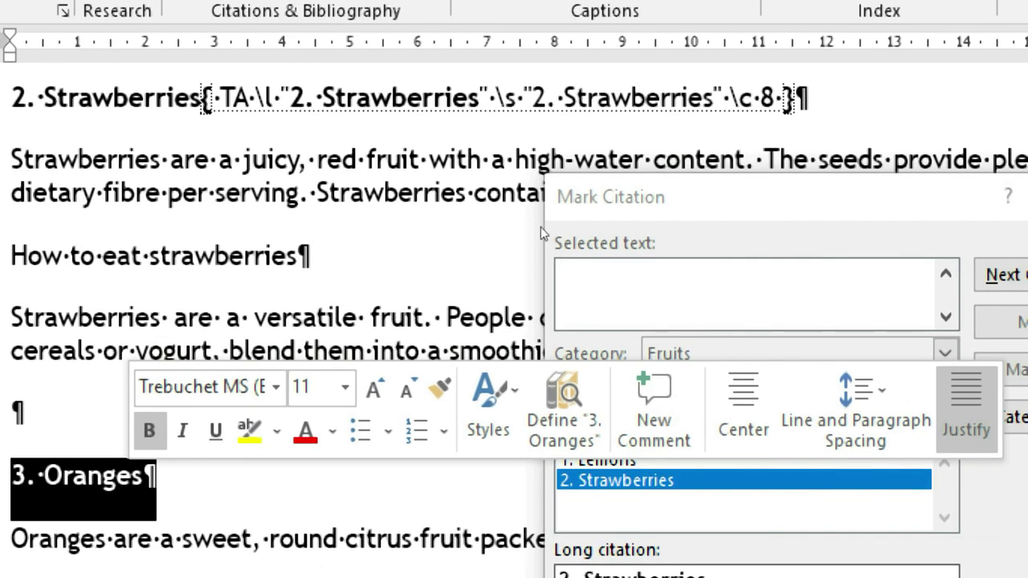
click(595, 213)
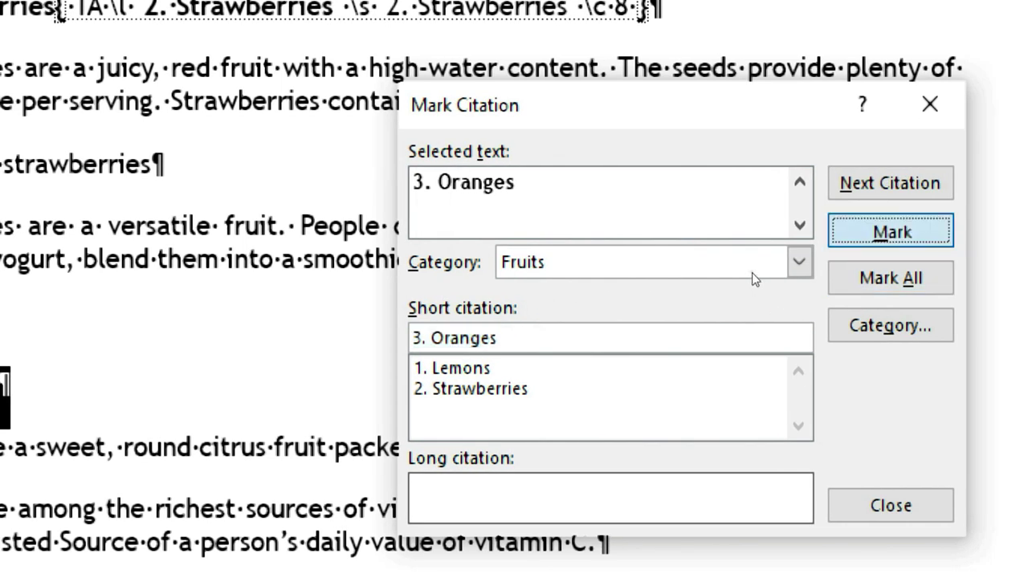
key(Return)
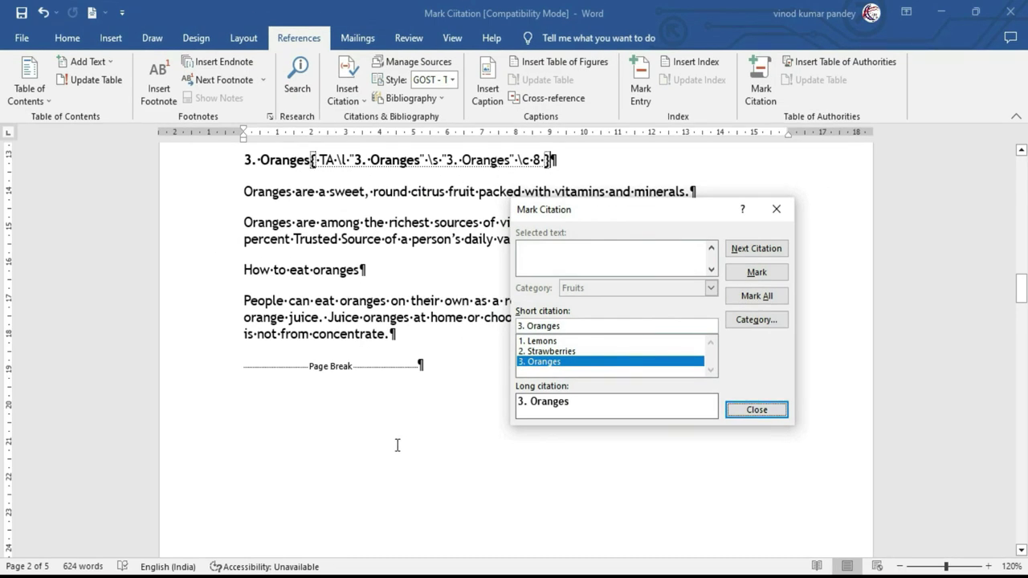
click(324, 415)
scroll(323, 415, down, 3)
scroll(324, 415, down, 5)
scroll(324, 415, down, 2)
scroll(324, 415, down, 1)
Load the 1. Vegetables Can Be a Good Source of Protein heading into Mark Citation with category 9.
scroll(323, 415, down, 3)
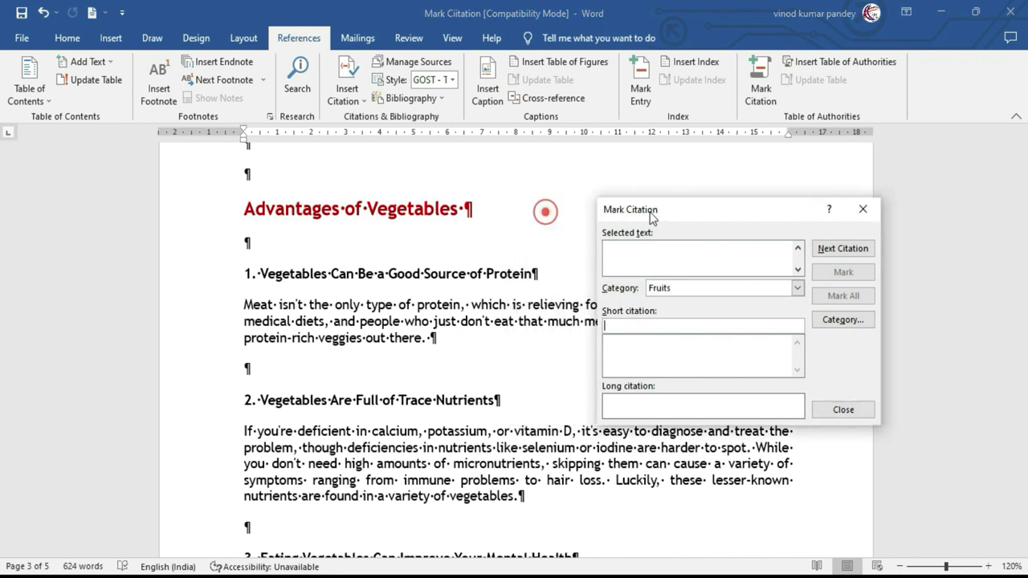
drag(550, 211, 663, 208)
click(245, 274)
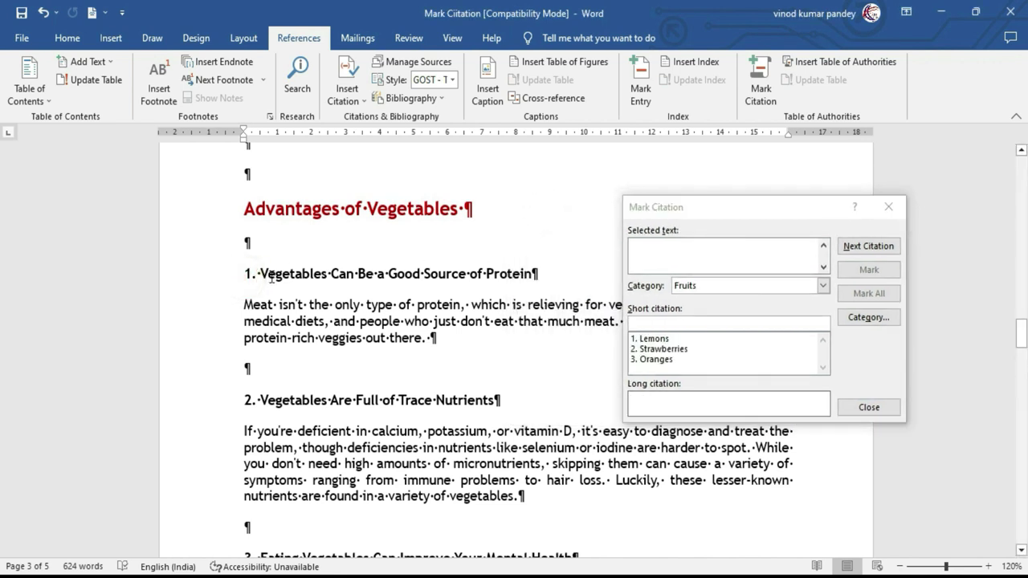
click(244, 273)
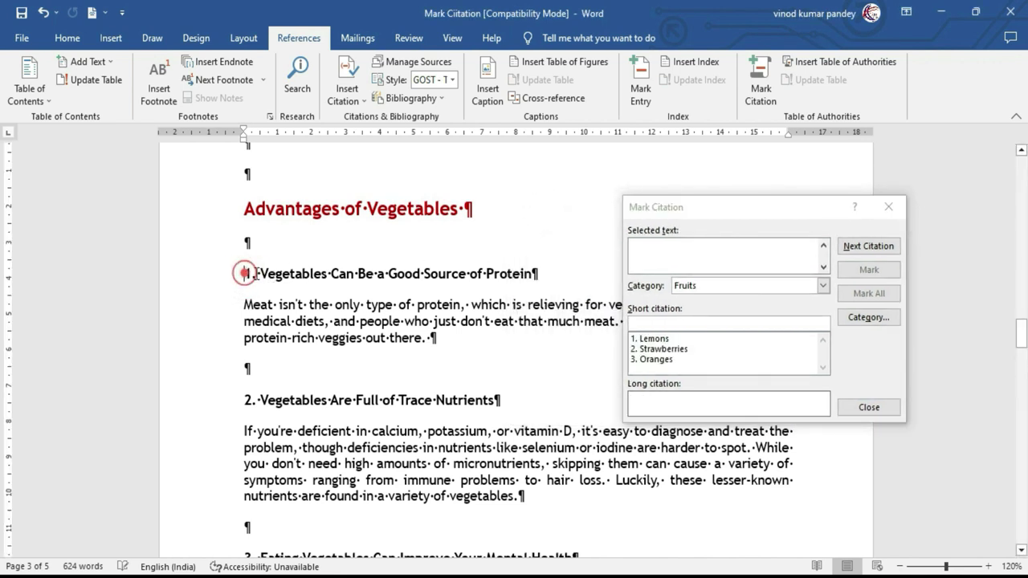
triple_click(319, 273)
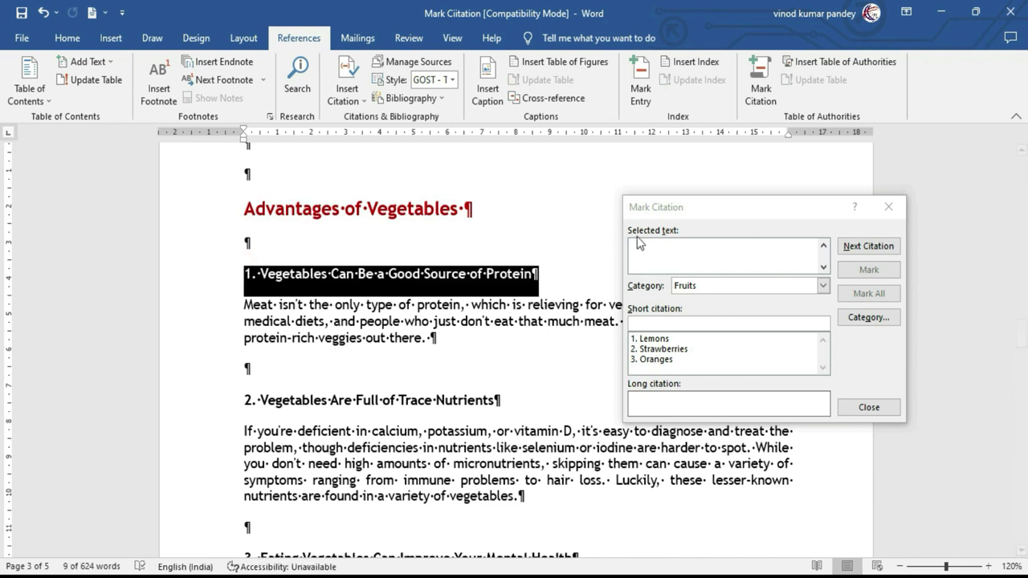
drag(665, 207, 612, 207)
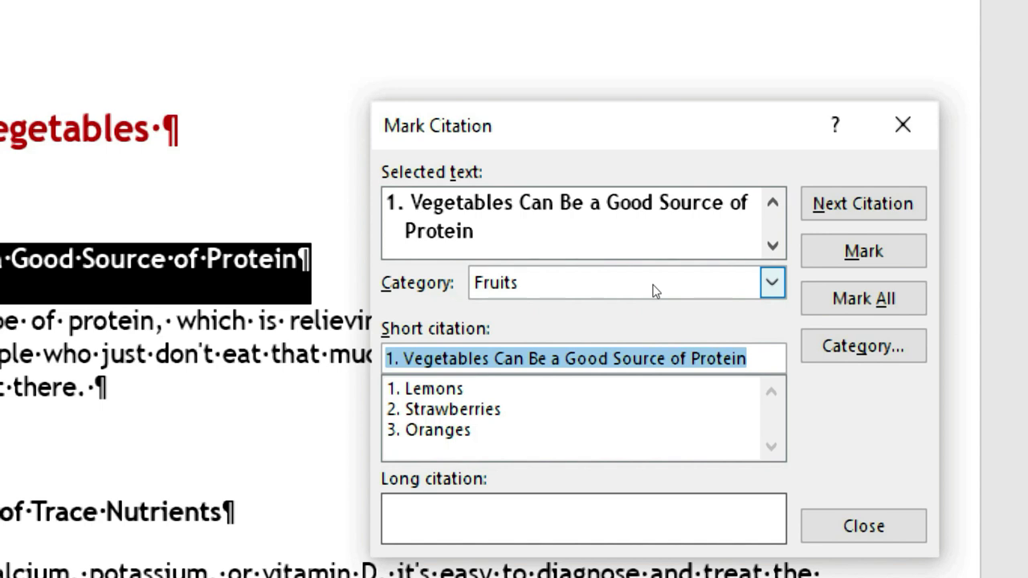
click(770, 285)
click(768, 285)
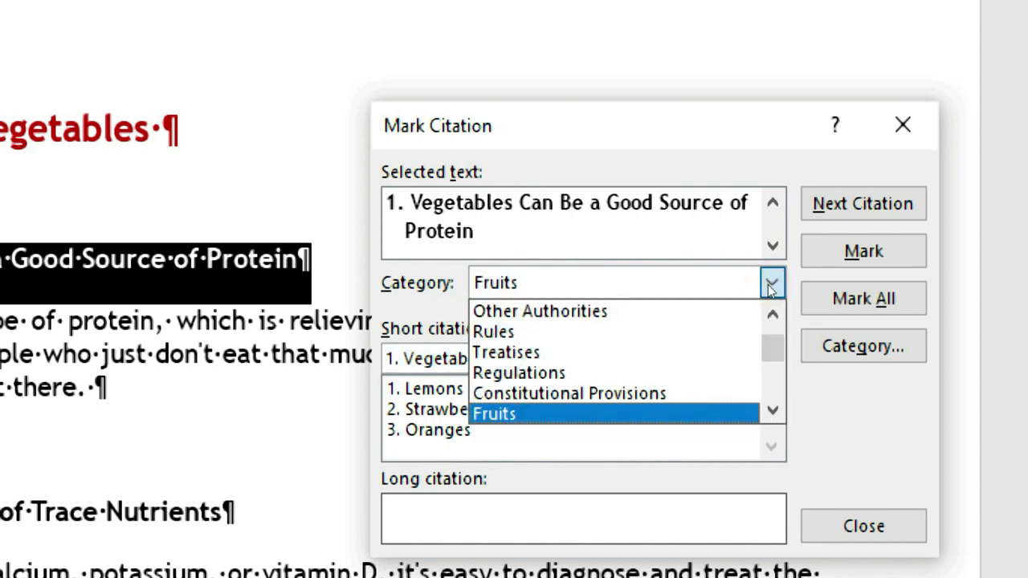
scroll(770, 350, down, 1)
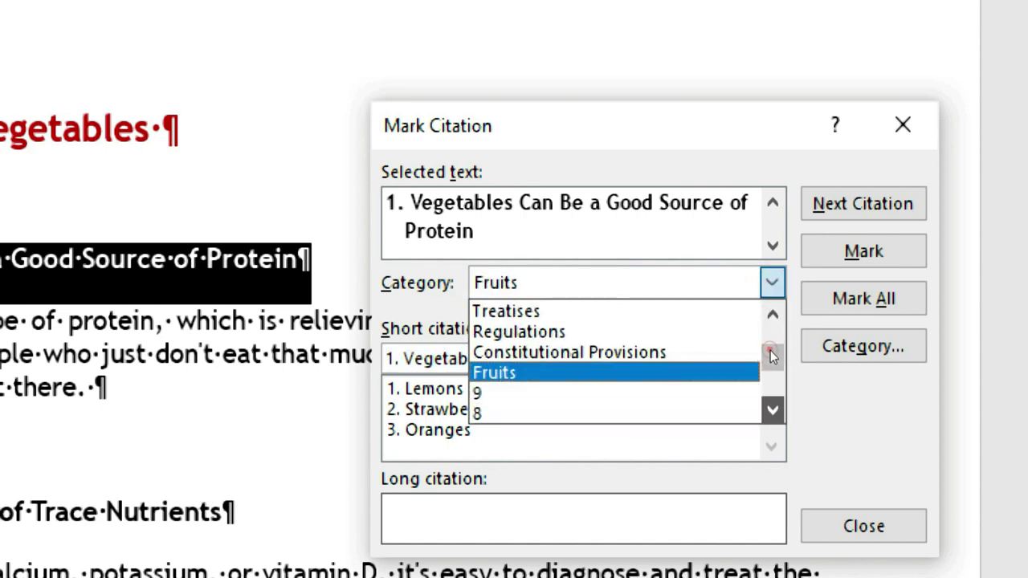
click(667, 340)
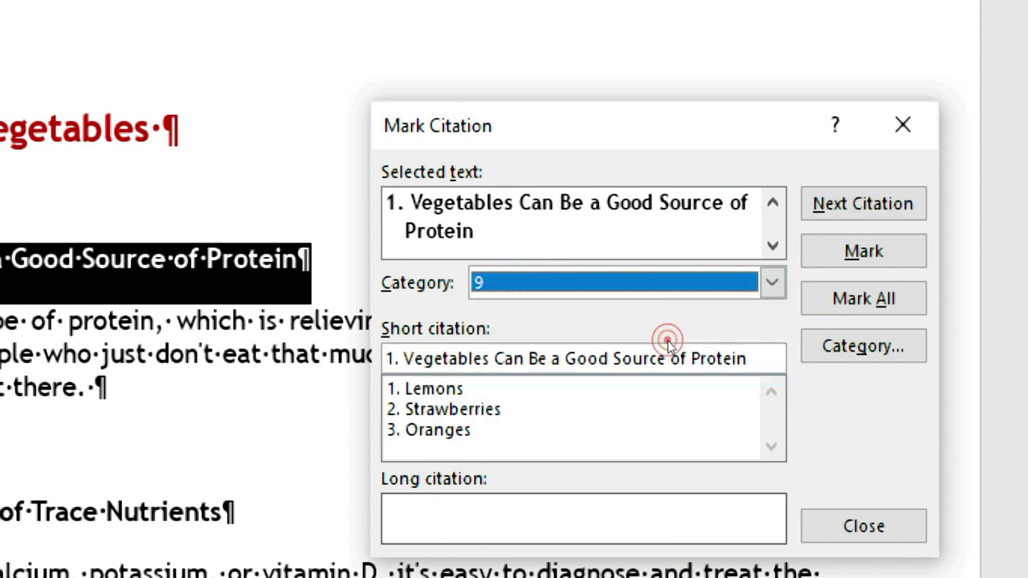
Rename citation category 9 to Vegetables in the category editor and confirm.
click(827, 338)
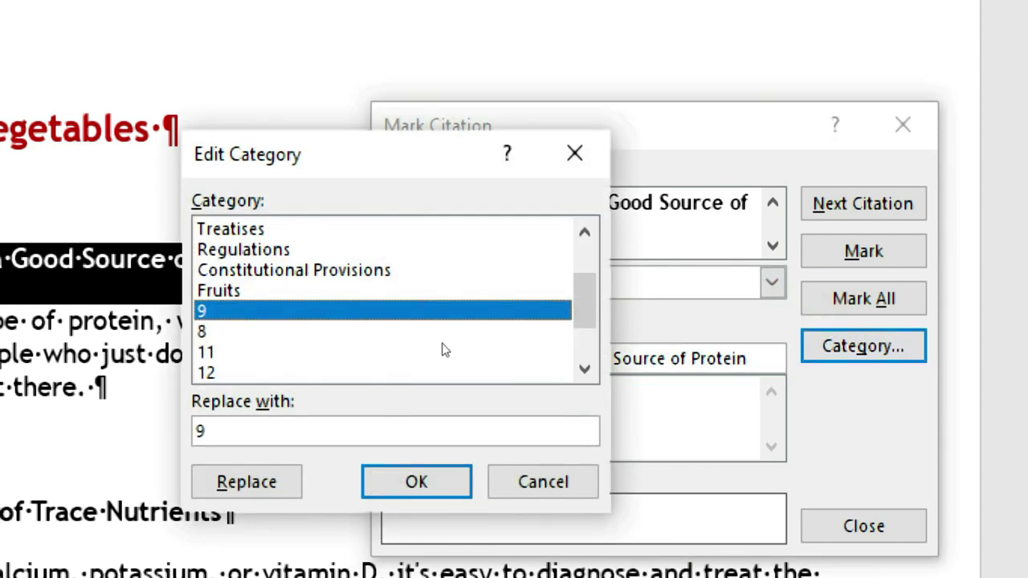
key(BackSpace)
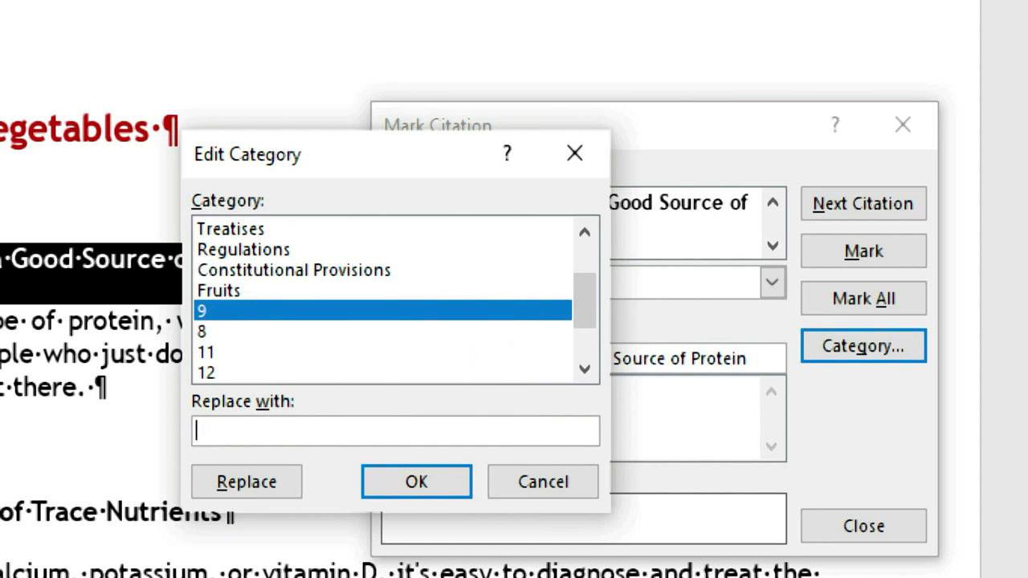
text(Ve)
text(getables)
key(Tab)
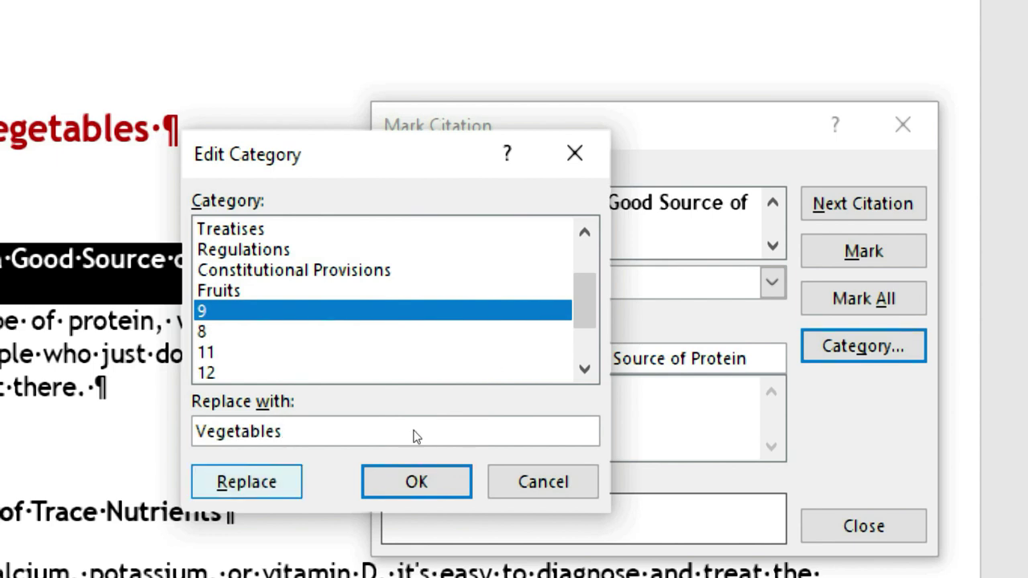
key(shift+Tab)
key(Tab)
key(space)
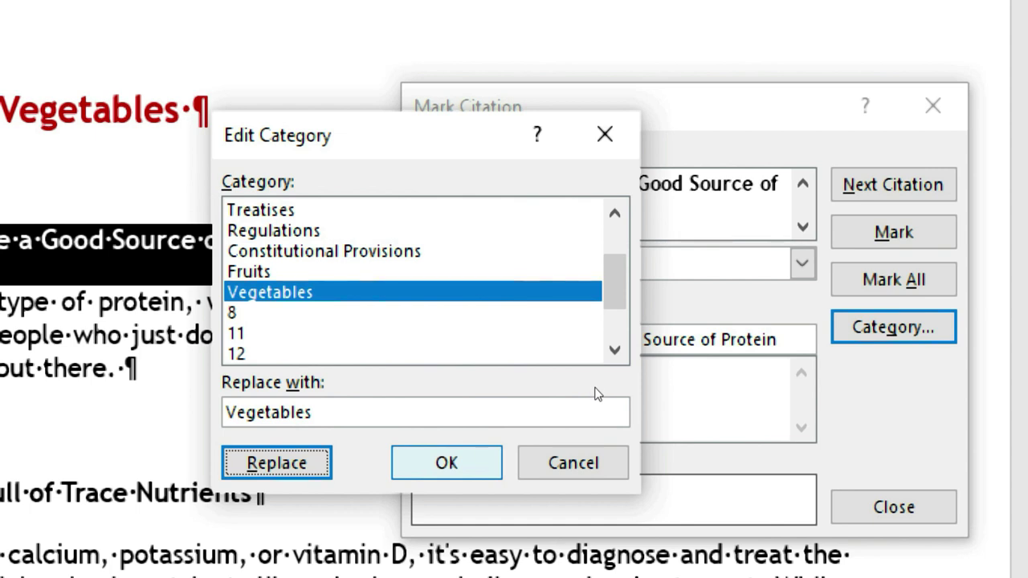
key(Return)
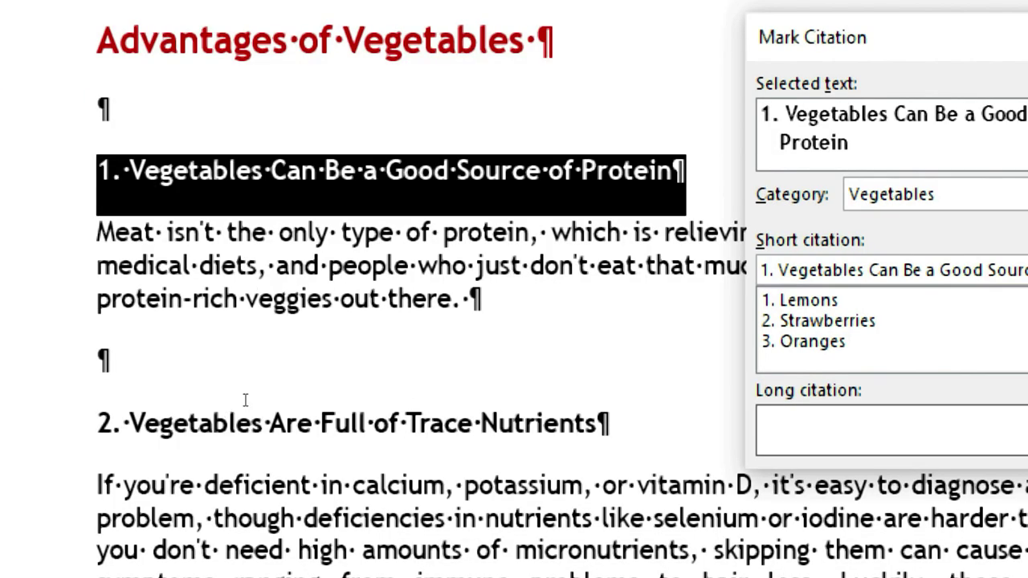
Mark the trace nutrients heading and the mental health heading as Vegetables citations.
click(245, 399)
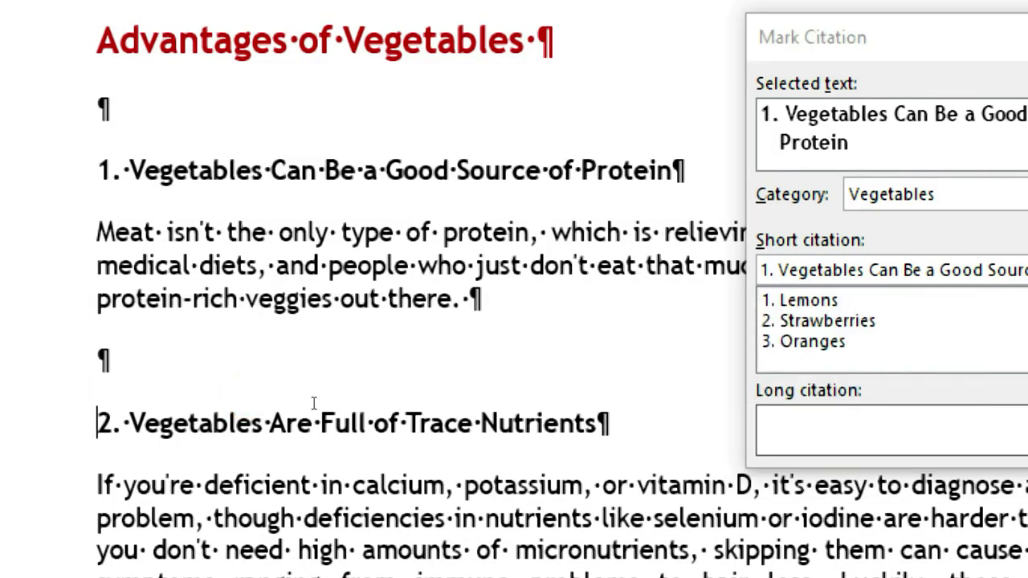
triple_click(313, 405)
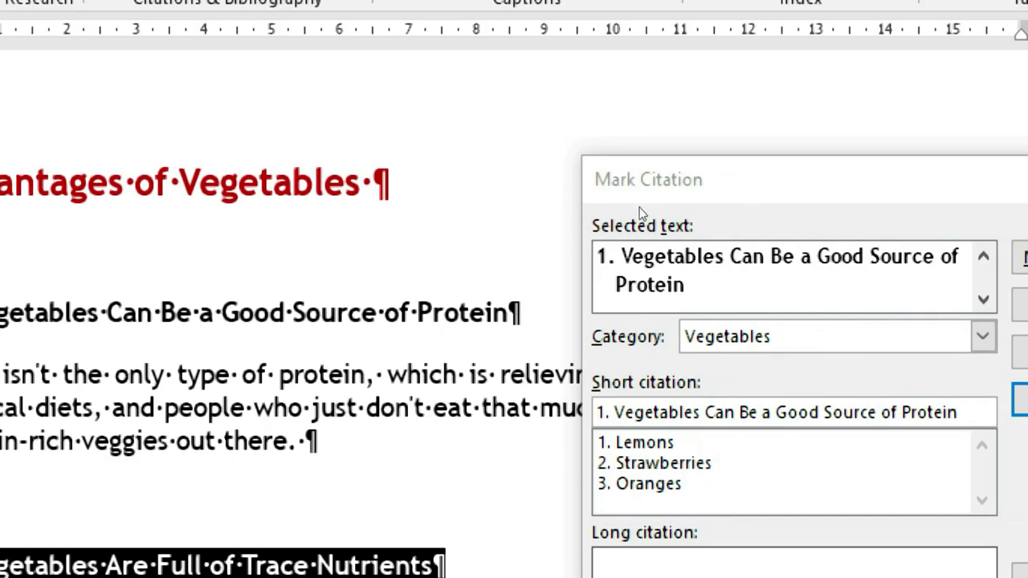
click(639, 207)
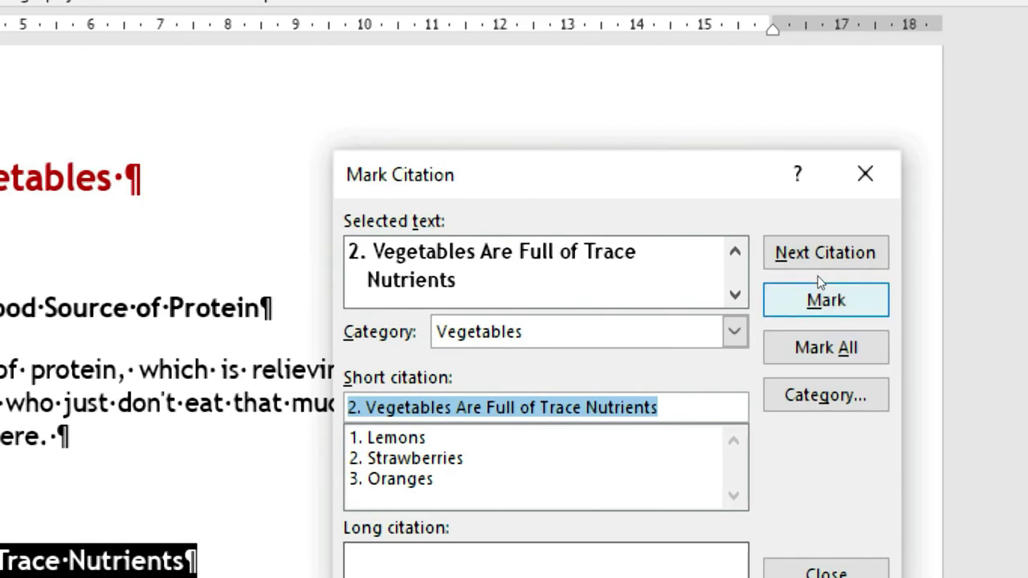
click(822, 295)
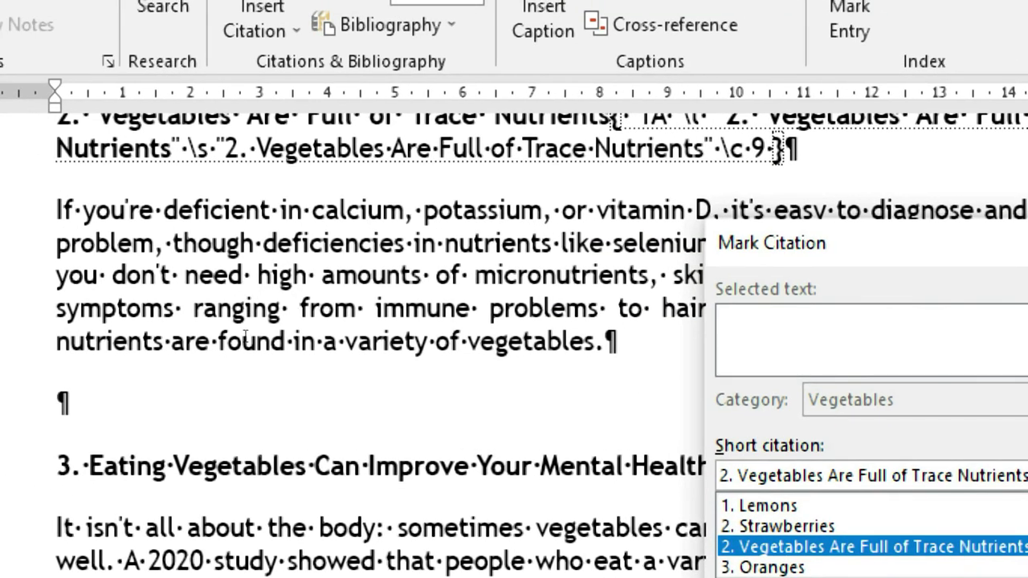
click(245, 317)
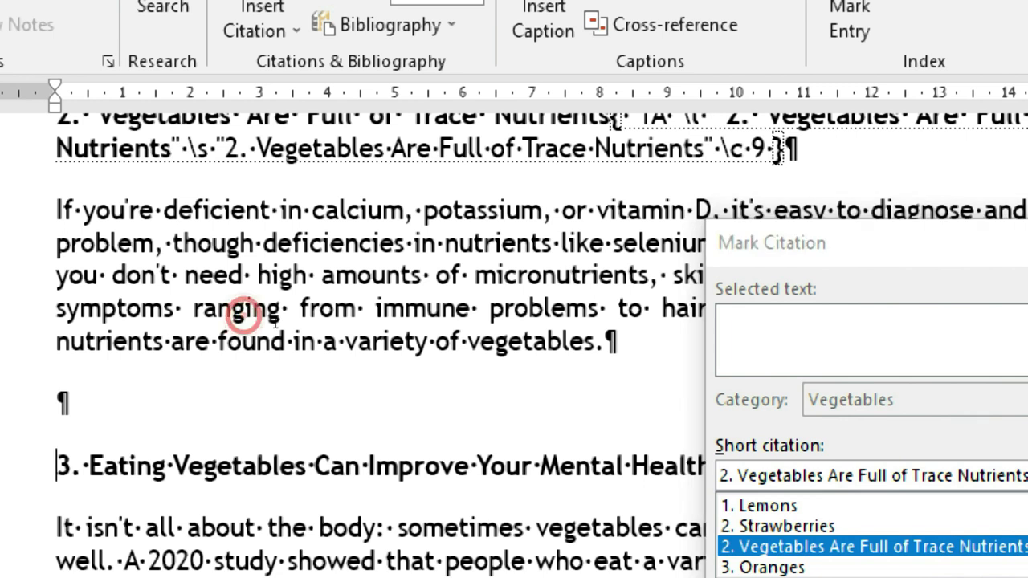
click(620, 241)
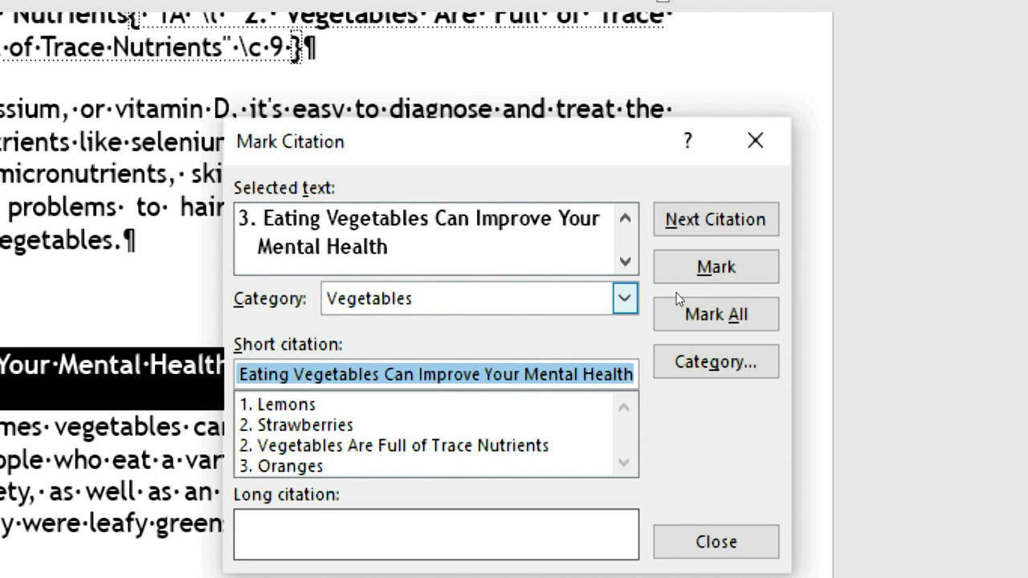
key(alt+m)
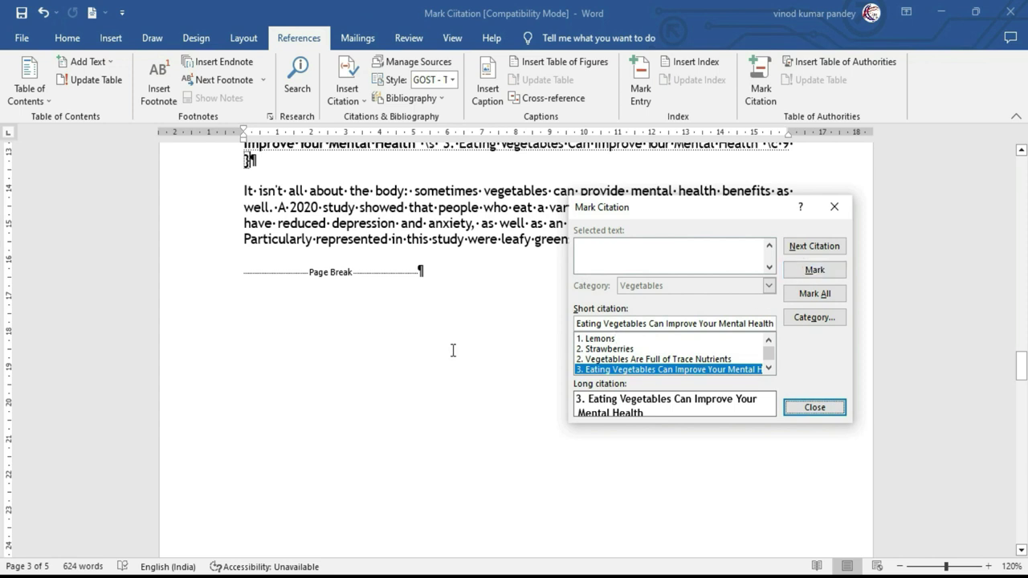
click(353, 365)
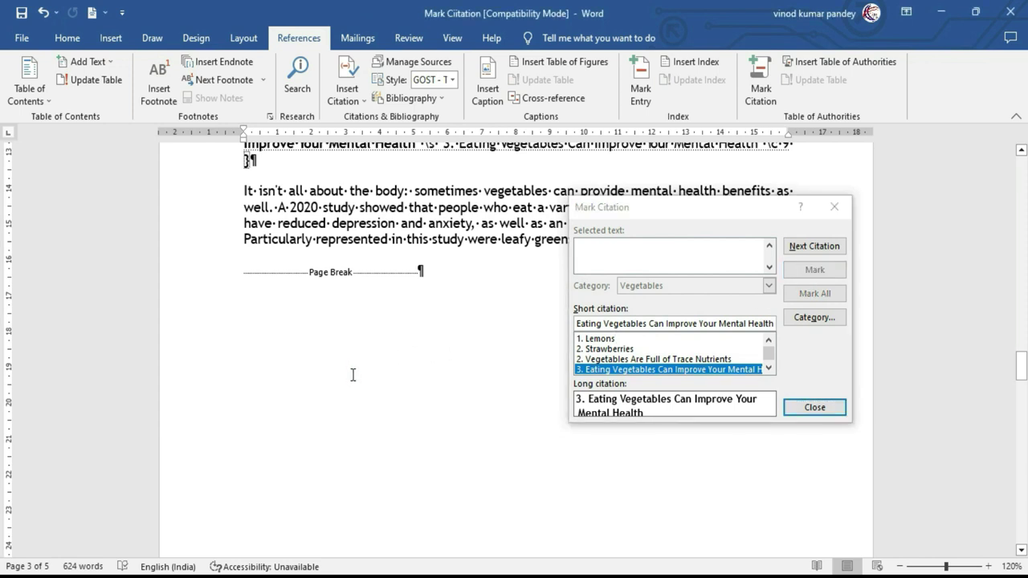
Select 1. Satisfy Your Taste on the Advantages of Junk Food page and set its citation category to 8.
scroll(349, 381, down, 5)
scroll(349, 381, down, 5)
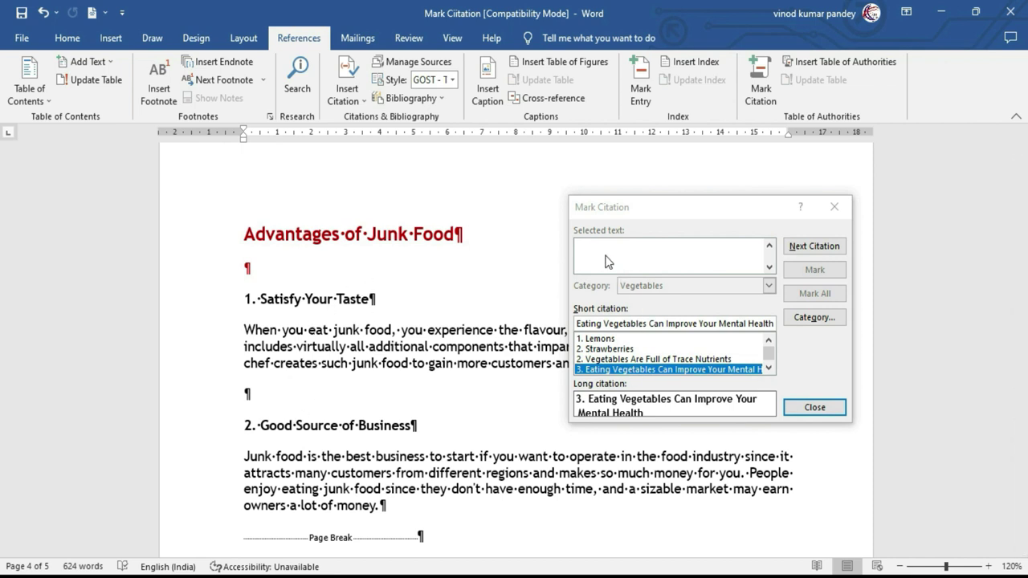
click(249, 304)
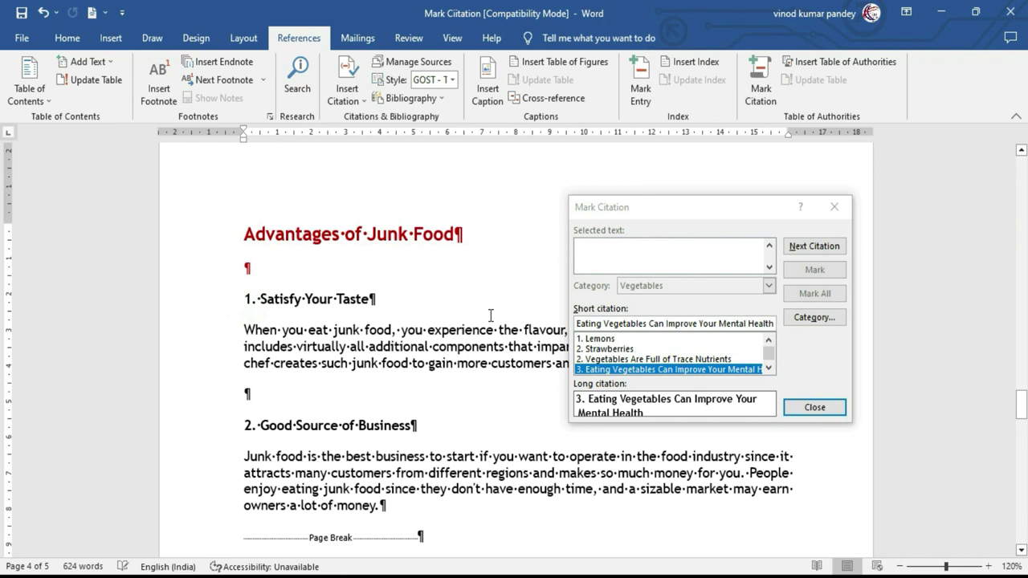
key(shift+Down)
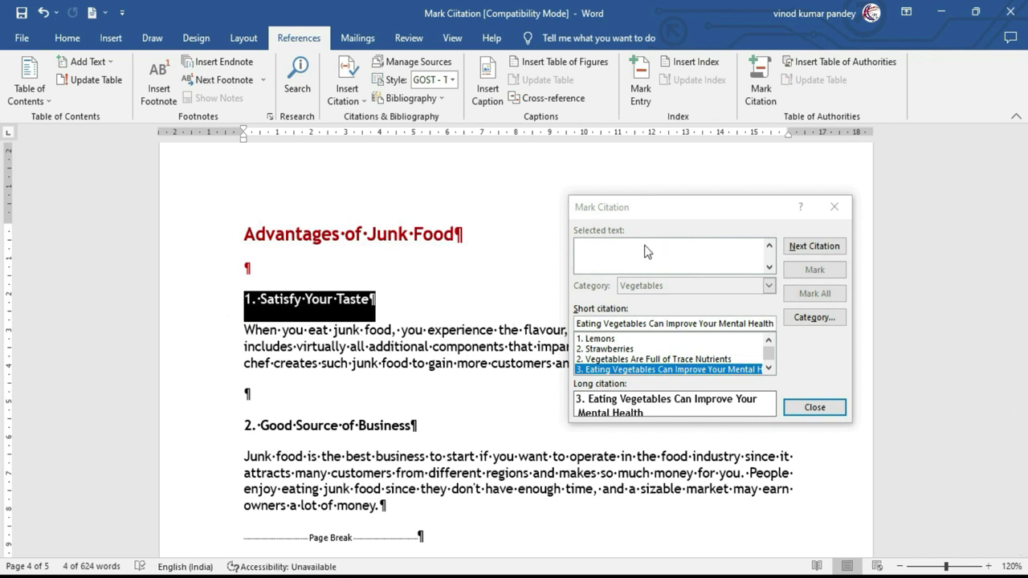
click(632, 257)
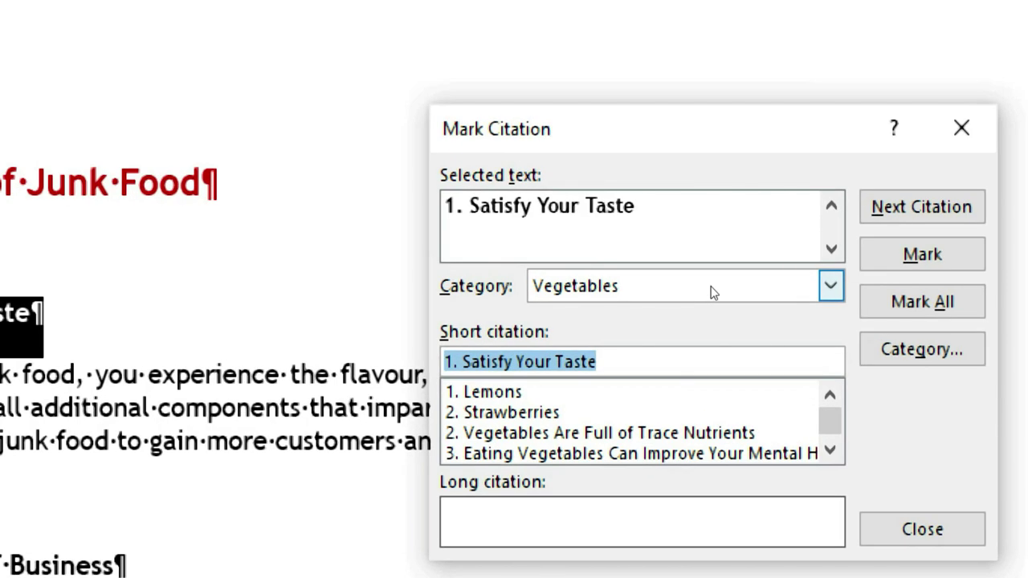
click(768, 285)
scroll(767, 358, down, 1)
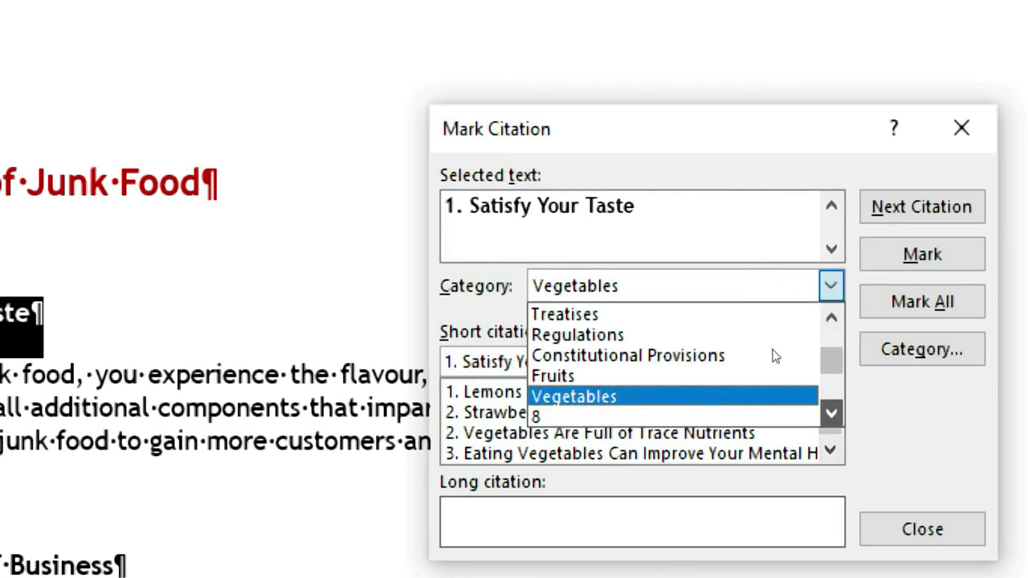
scroll(769, 353, down, 1)
key(Down)
click(648, 343)
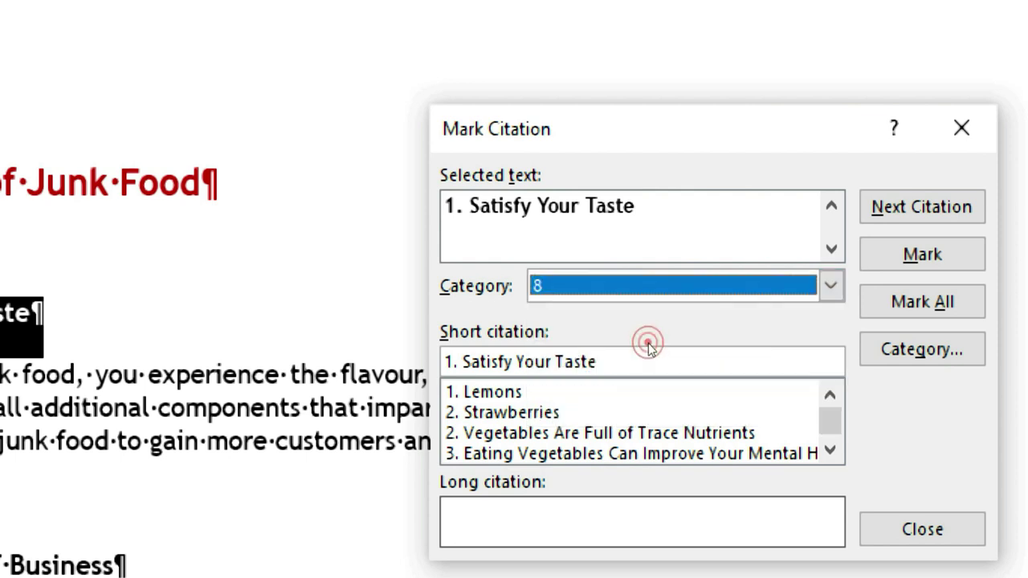
Rename citation category 8 to Junk Food and confirm the change.
click(830, 324)
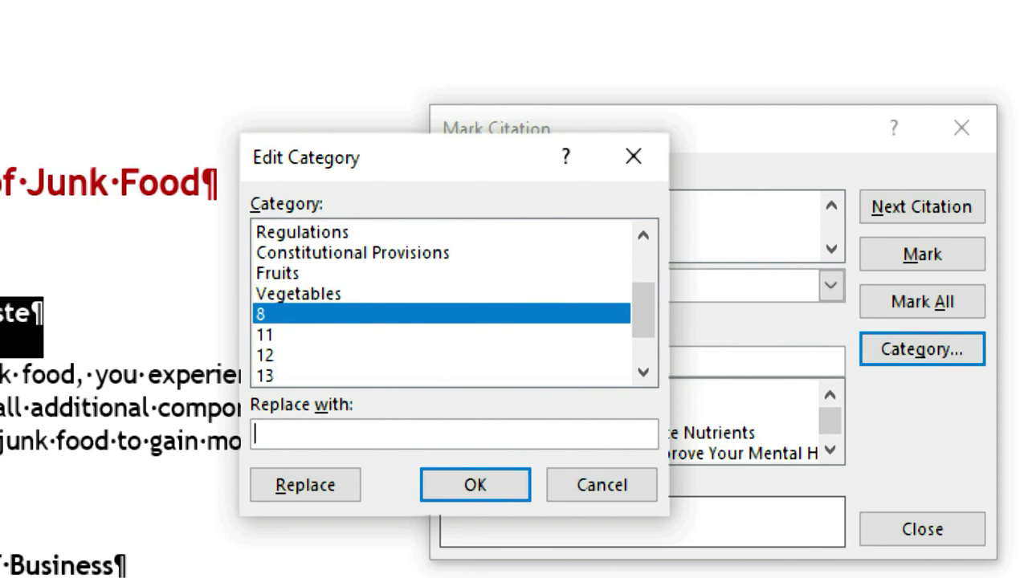
text(Junk Food)
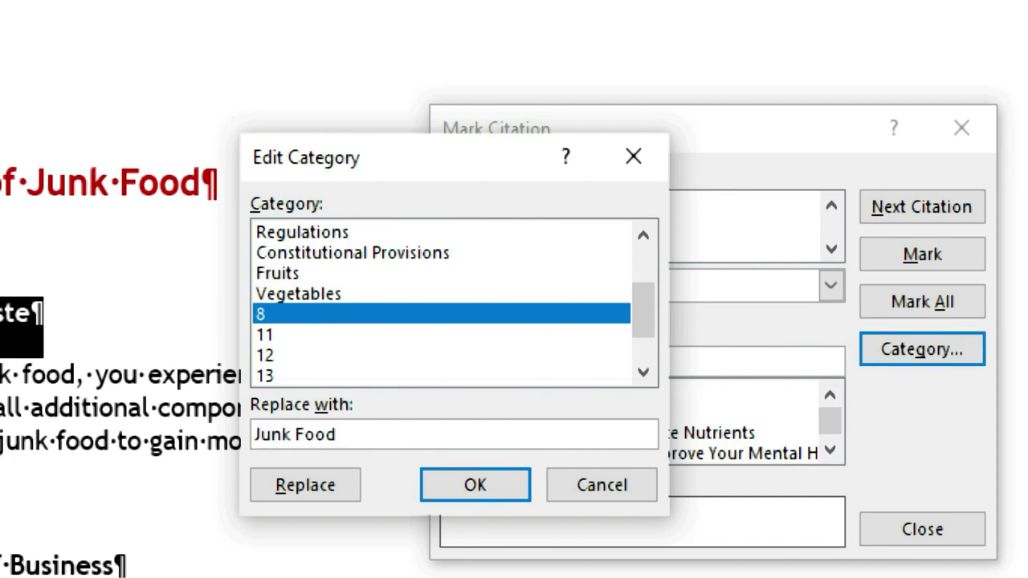
key(alt+r)
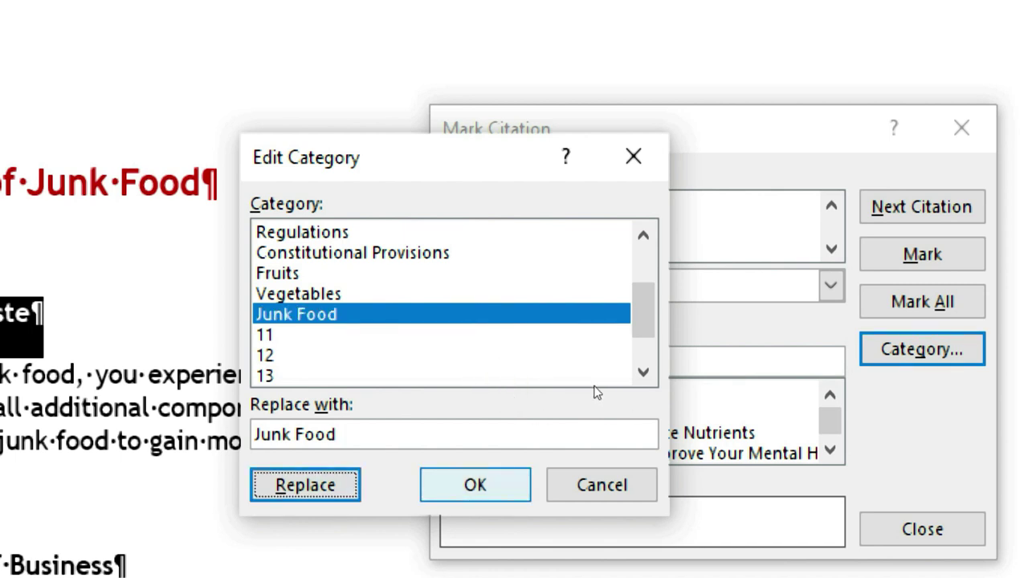
key(Return)
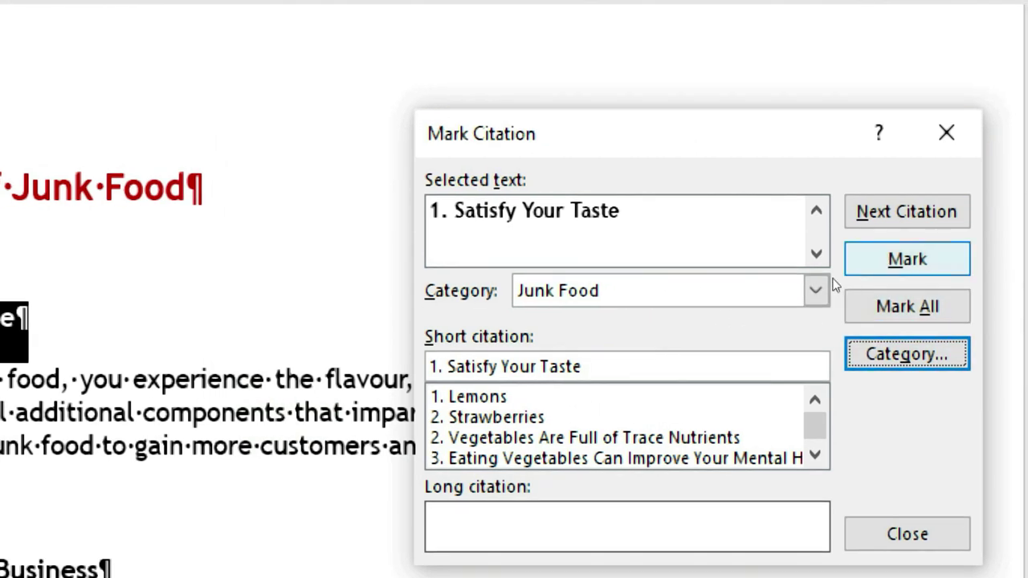
Mark '1. Satisfy Your Taste', then select and mark '2. Good Source of Business' as Junk Food citations.
click(907, 258)
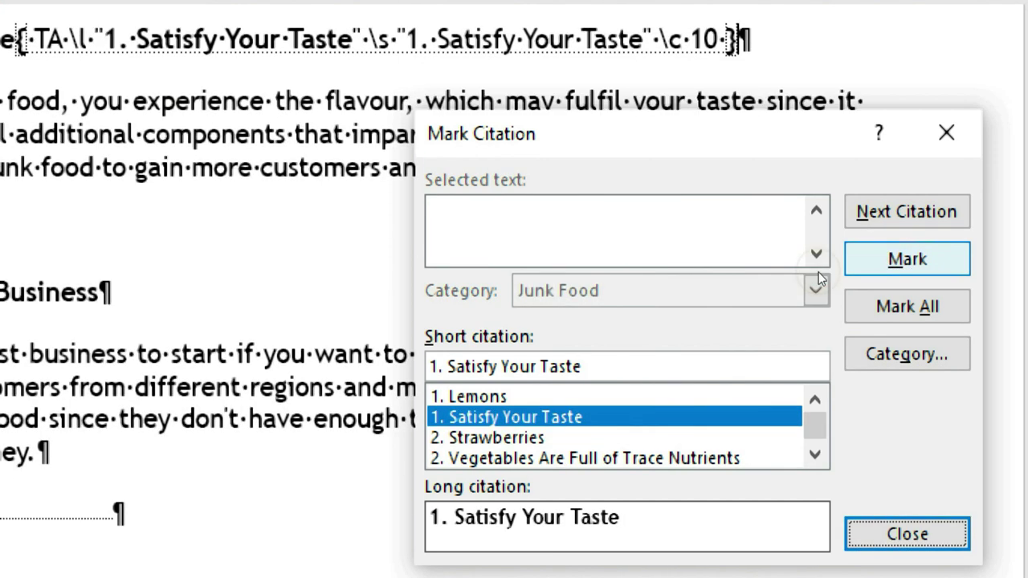
click(246, 287)
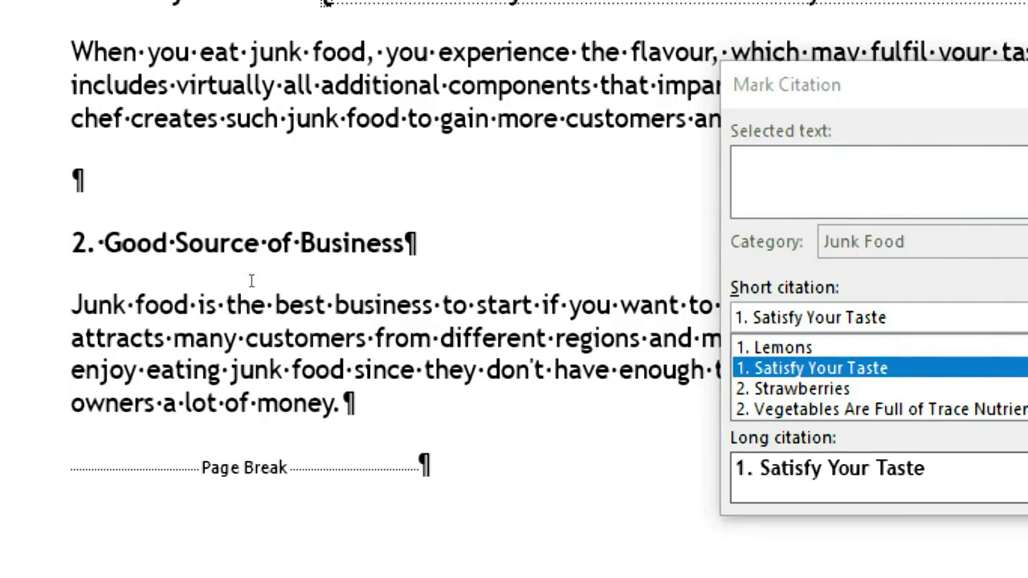
key(shift+Down)
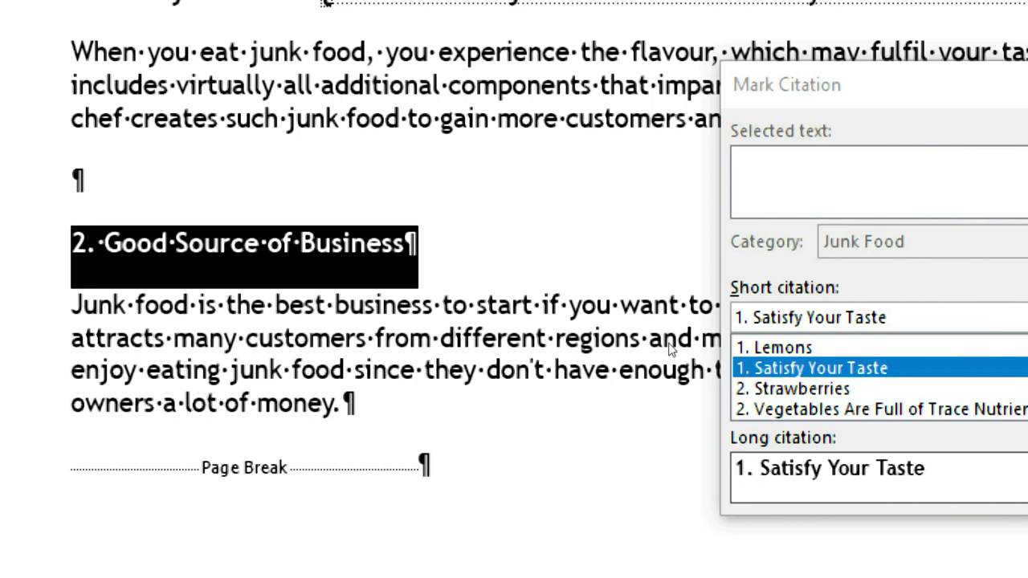
click(643, 249)
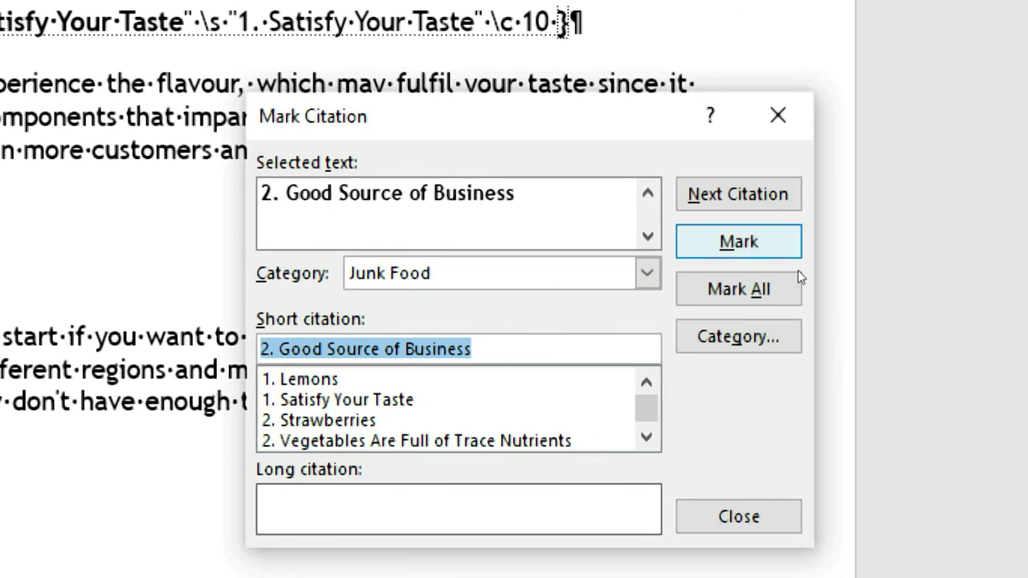
click(797, 270)
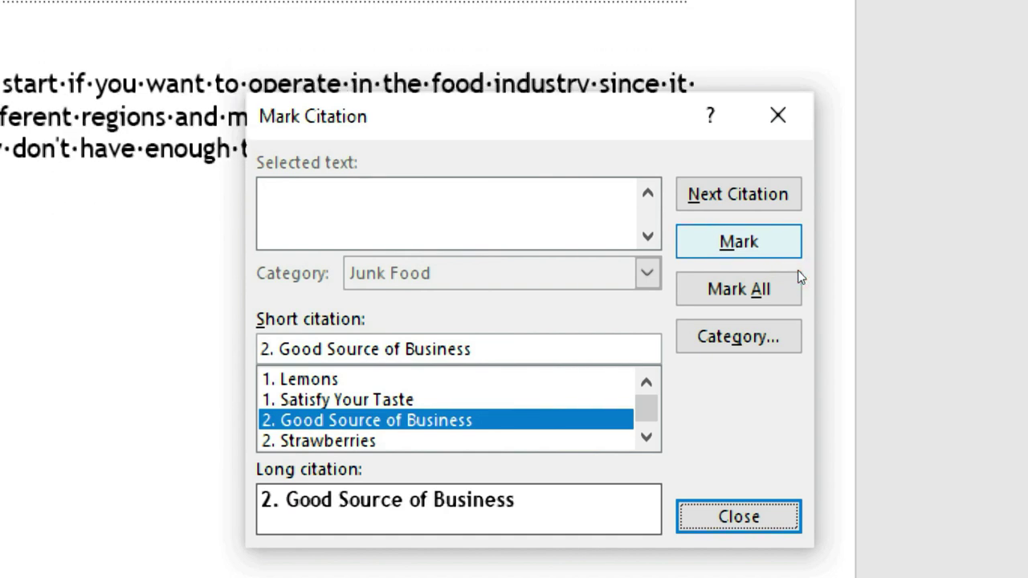
Close the Mark Citation window and scroll through the document.
click(811, 411)
key(Escape)
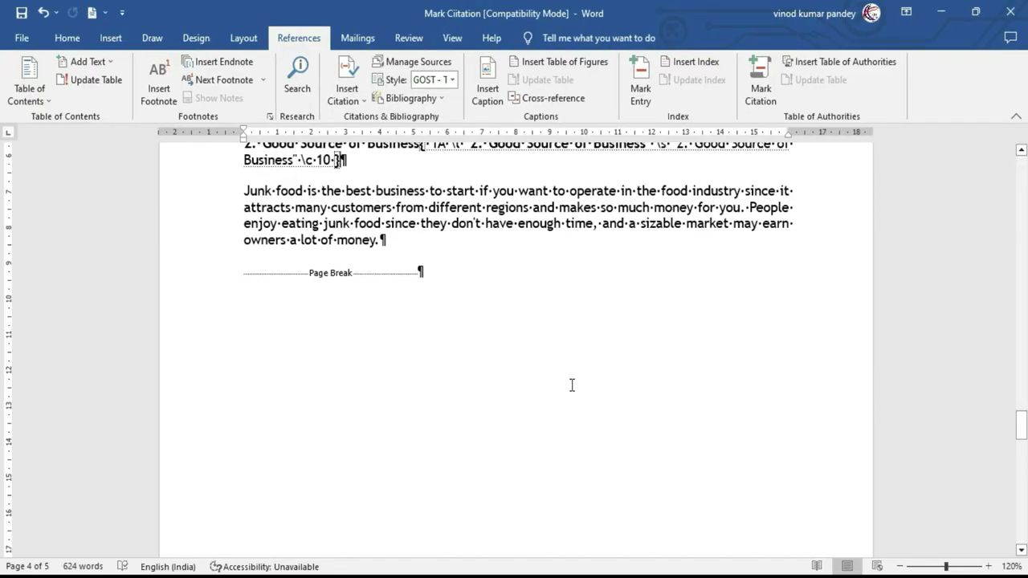
scroll(575, 386, down, 5)
scroll(575, 386, down, 5)
scroll(481, 337, down, 5)
scroll(364, 281, down, 2)
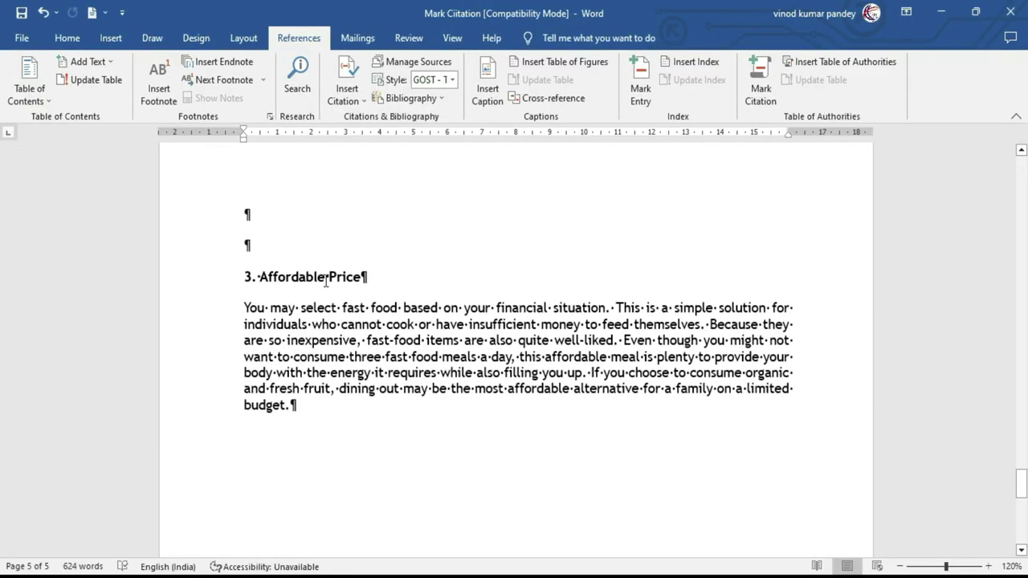
scroll(387, 270, up, 1)
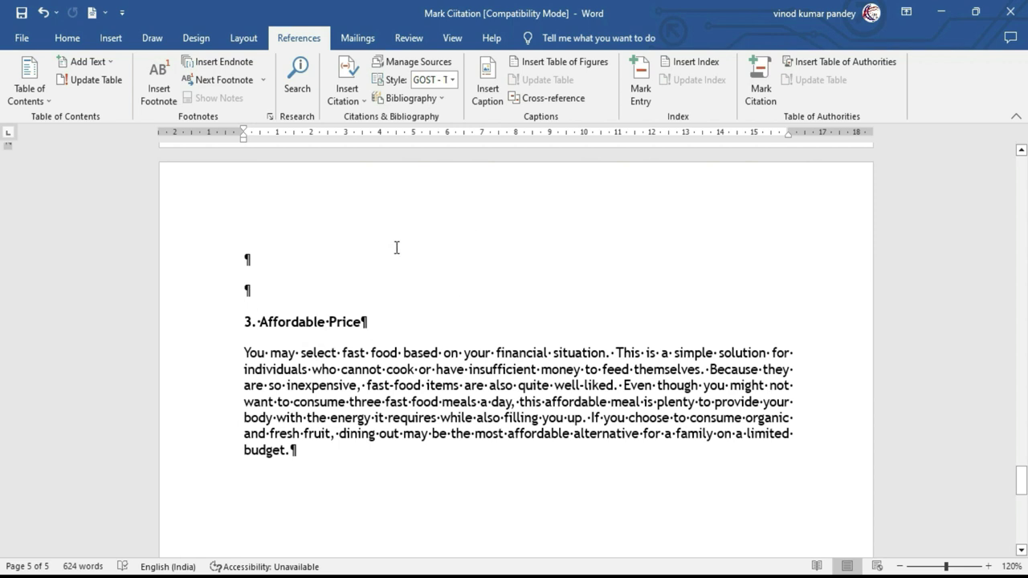
scroll(463, 299, up, 4)
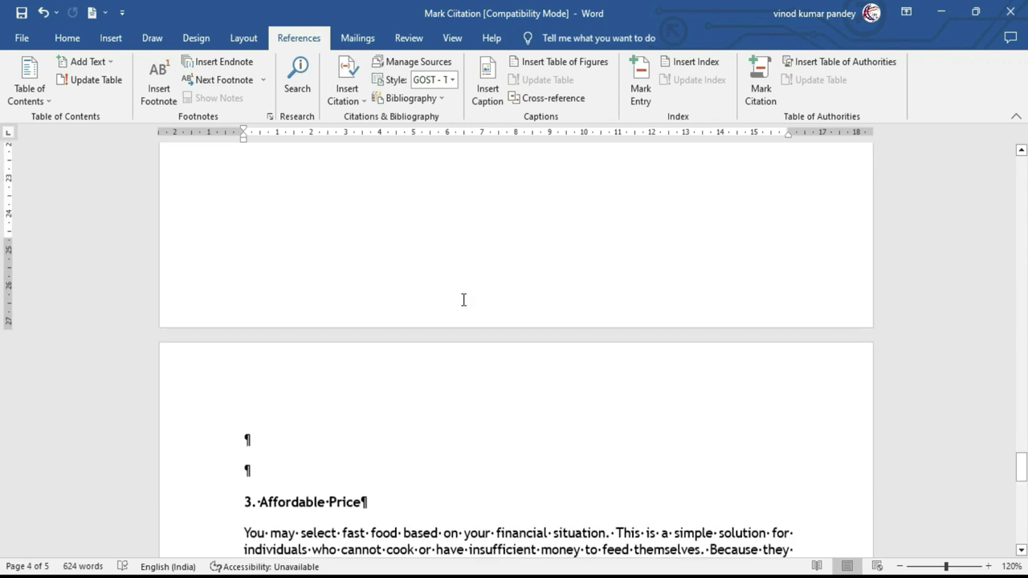
Open the Table of Authorities dialog with the cursor at the start of page 1, before the page break.
drag(1021, 464, 1020, 160)
click(275, 318)
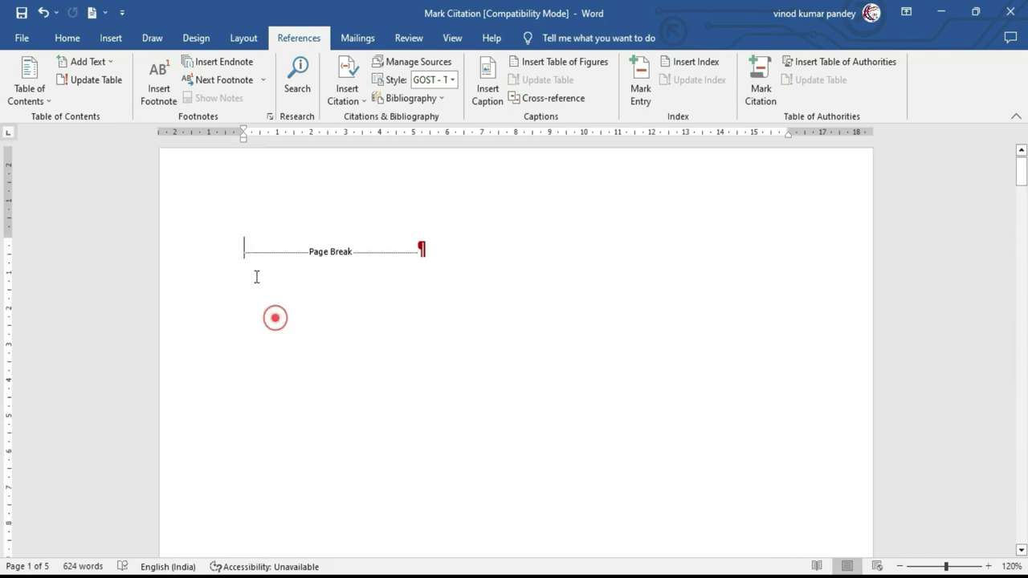
click(248, 239)
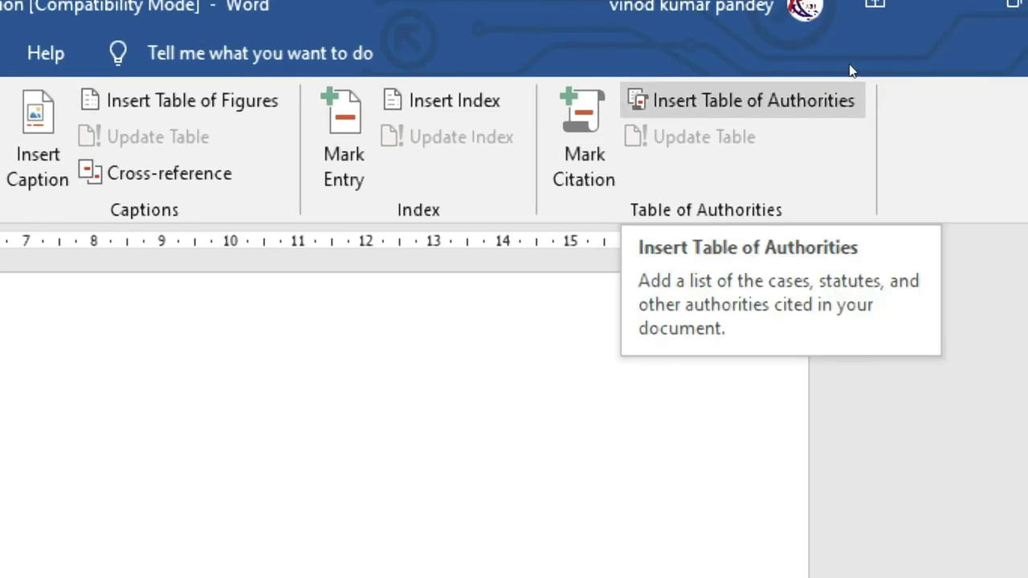
click(845, 70)
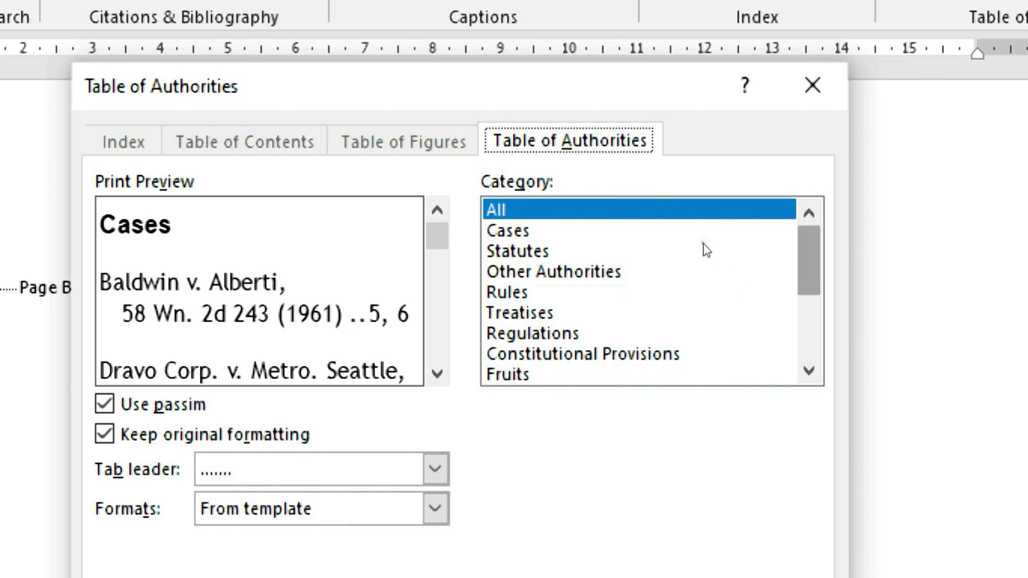
Review the Fruits, Vegetables and Junk Food categories, then choose Category All.
scroll(702, 249, down, 1)
key(f)
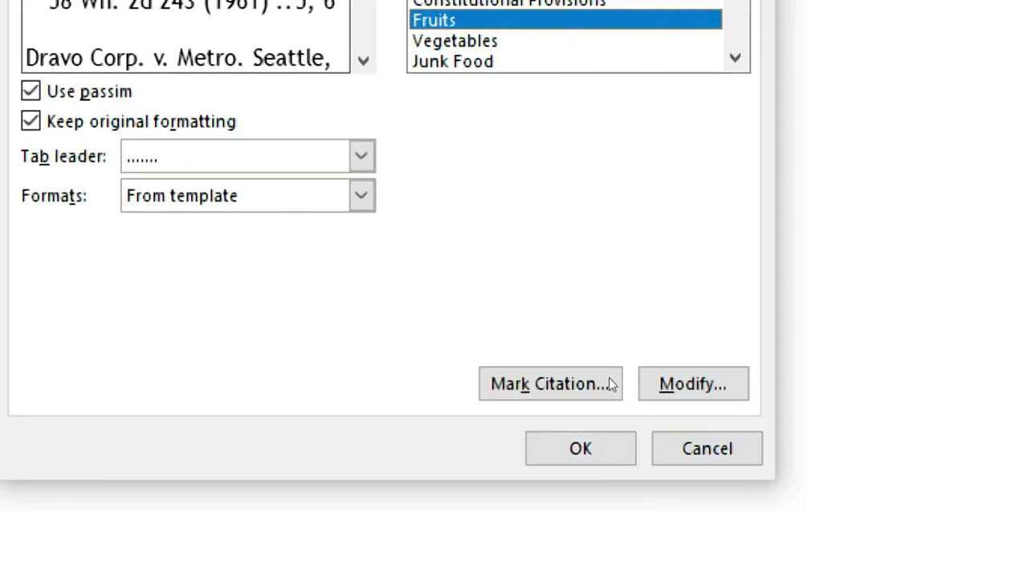
key(Down)
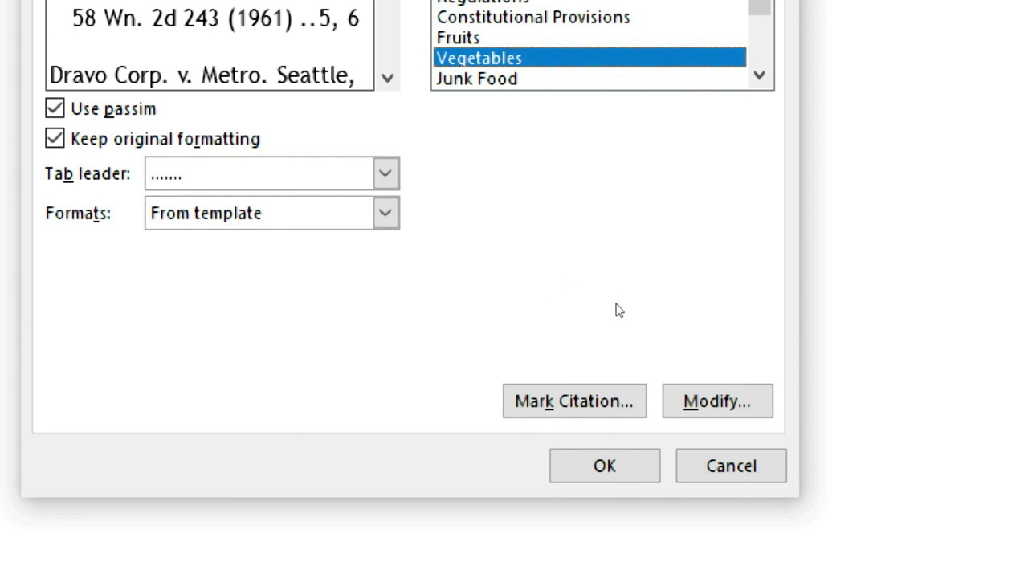
key(Down)
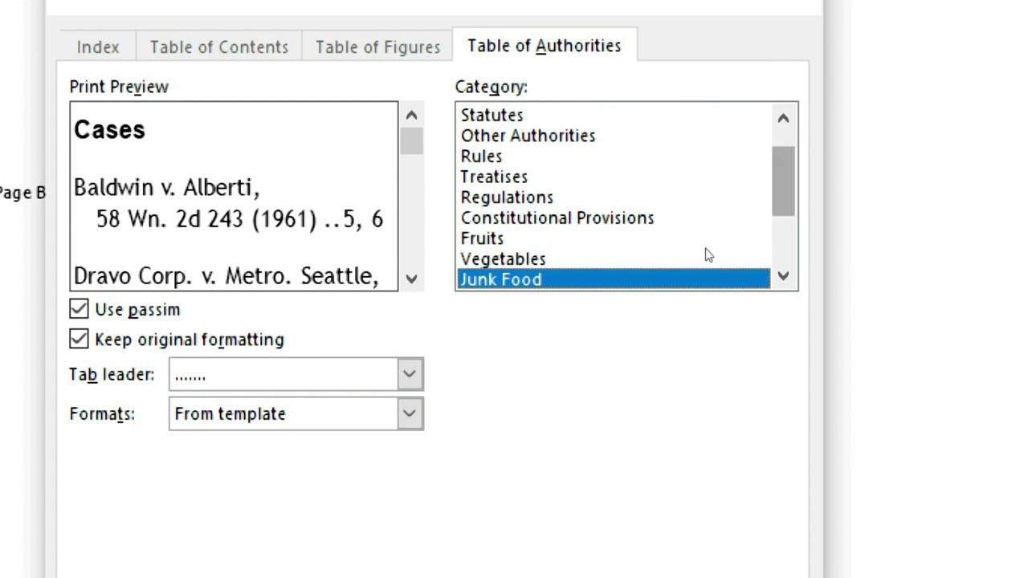
scroll(705, 248, up, 1)
click(551, 215)
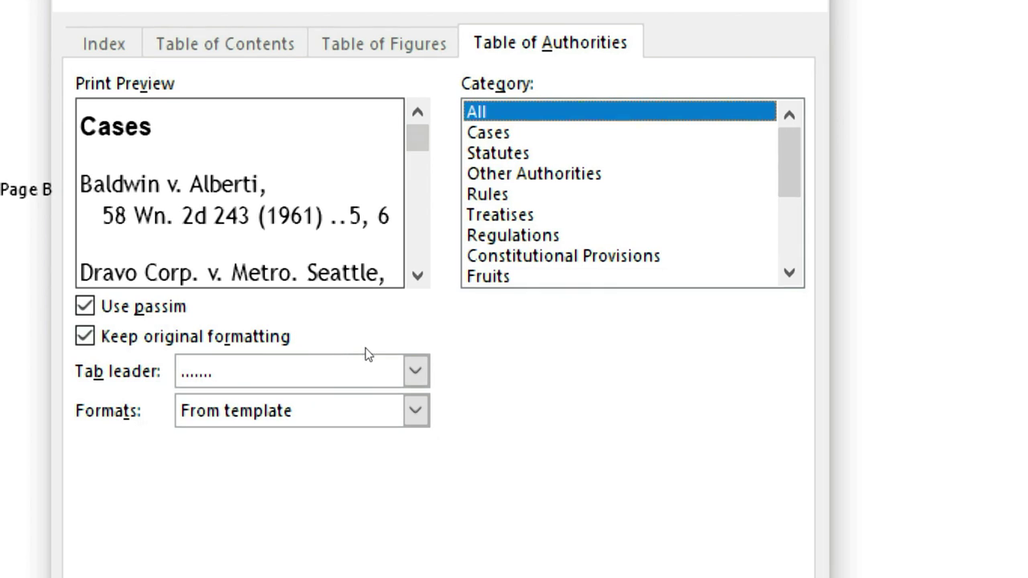
Keep dotted tab leaders and the From template format for the table.
key(alt+Down)
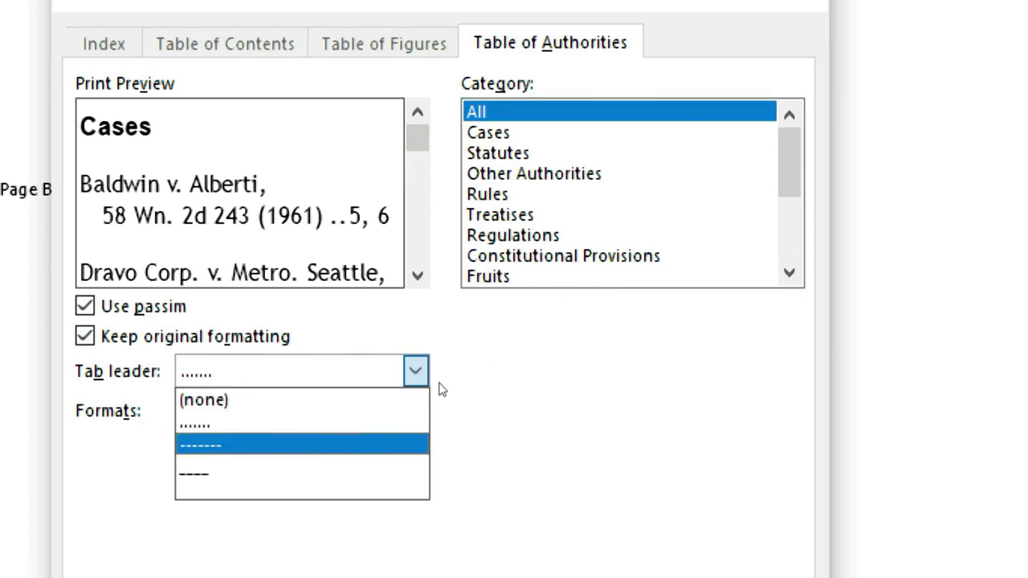
key(Down)
key(Up)
key(Up)
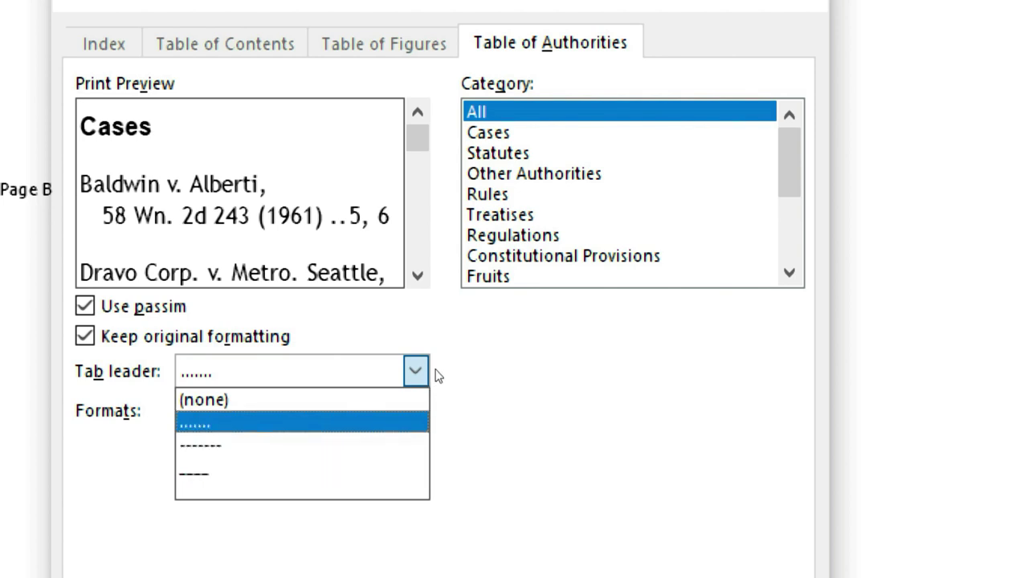
click(434, 373)
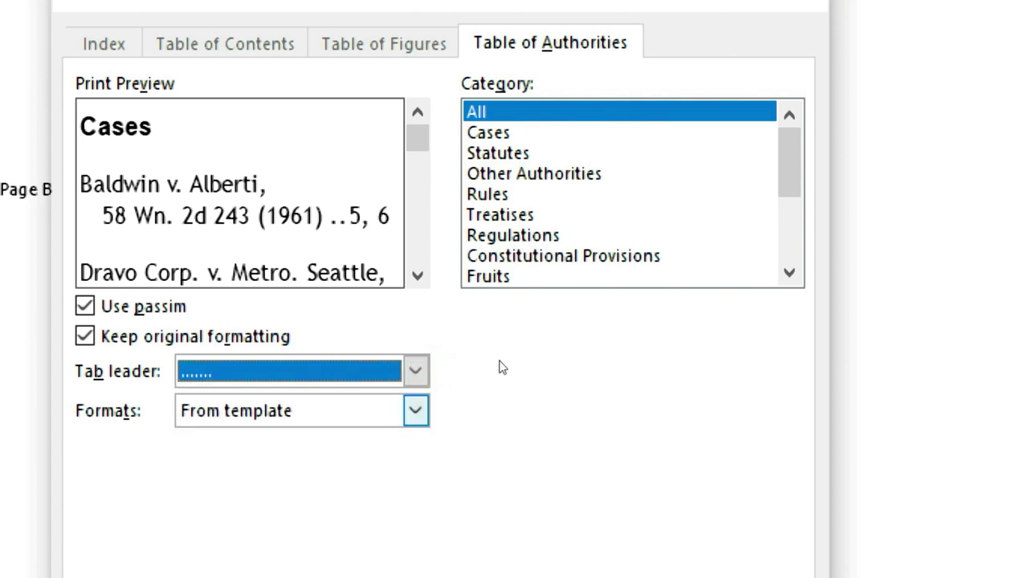
key(Tab)
key(alt+Down)
key(Down)
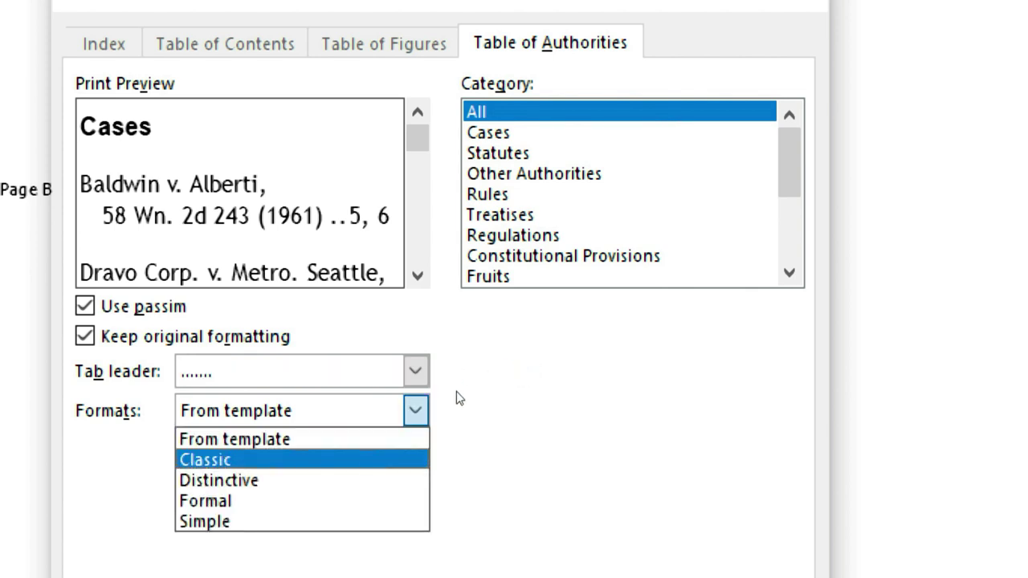
key(Up)
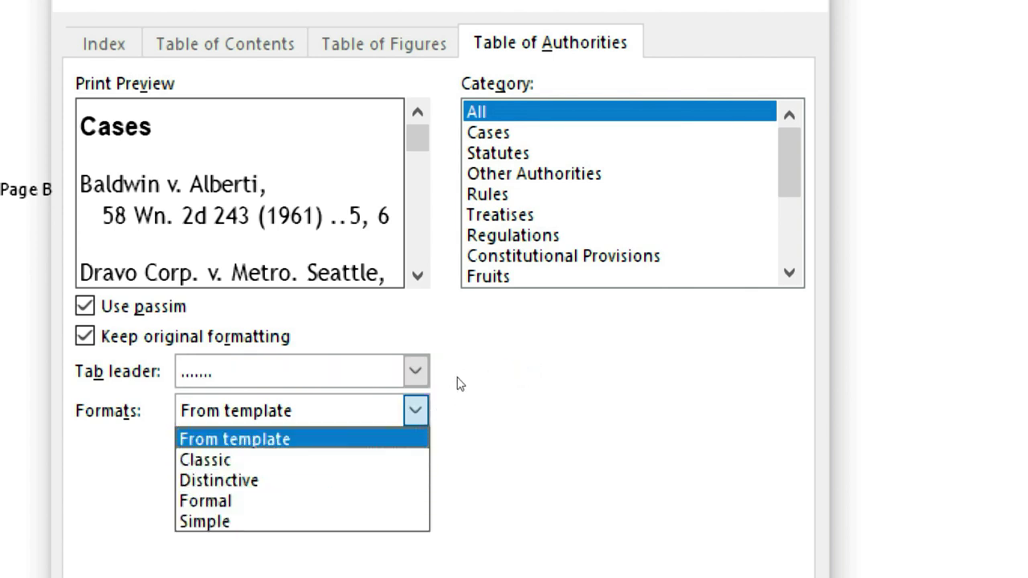
key(Return)
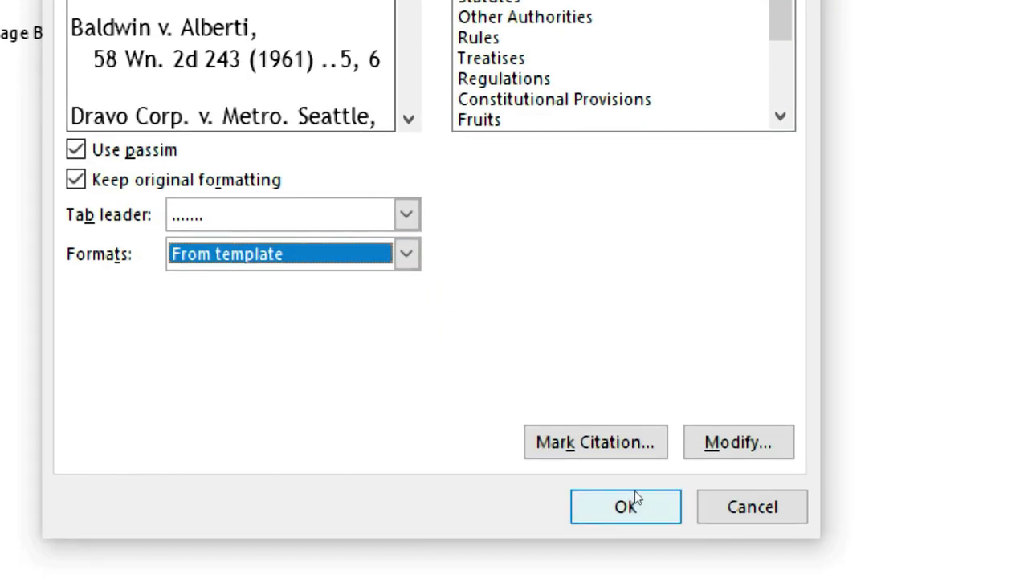
Insert the Table of Authorities on page 1 and hide the formatting marks.
click(627, 498)
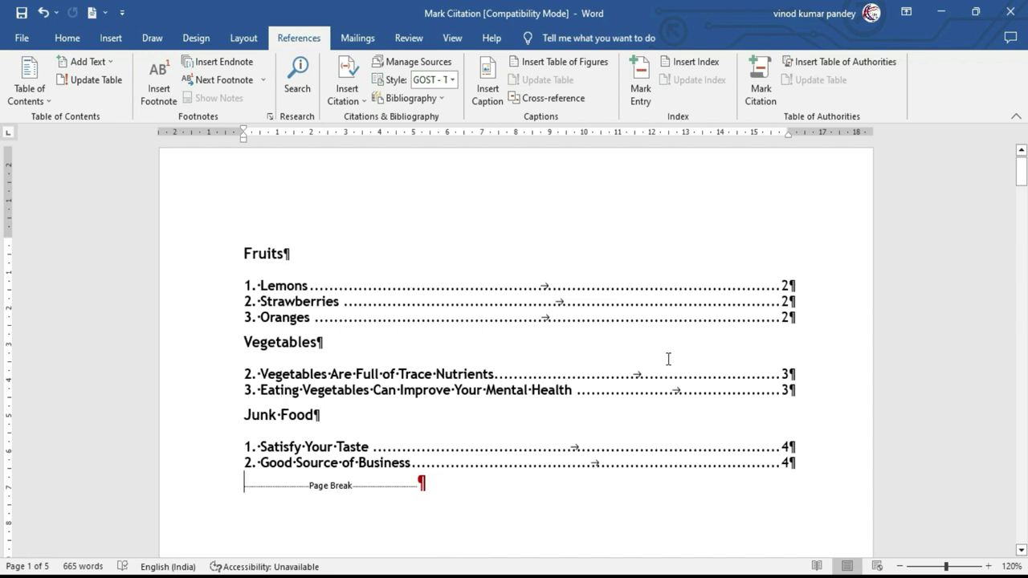
mouse_move(1020, 183)
mouse_down()
mouse_move(1022, 271)
mouse_move(1020, 170)
mouse_up()
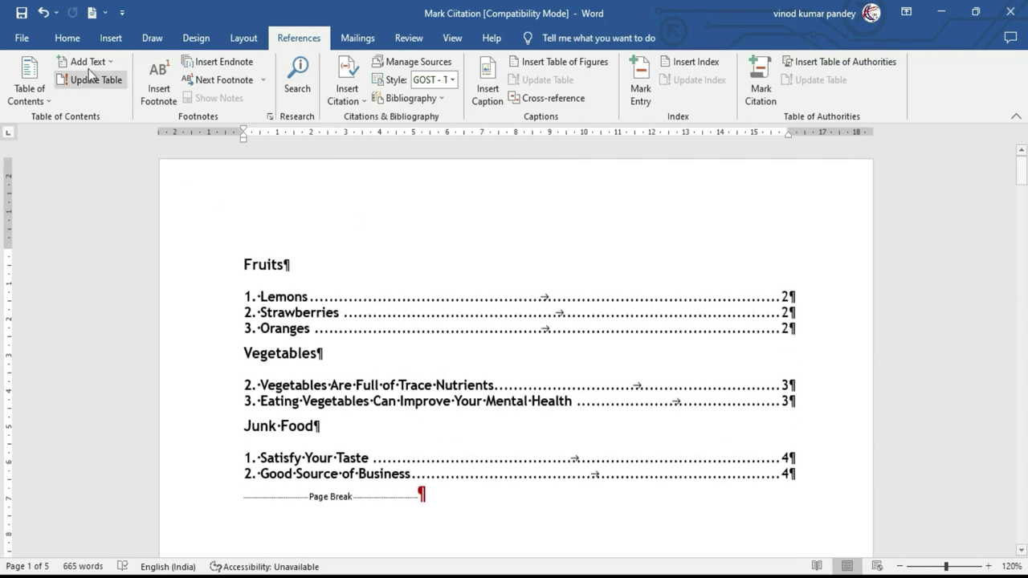
click(68, 39)
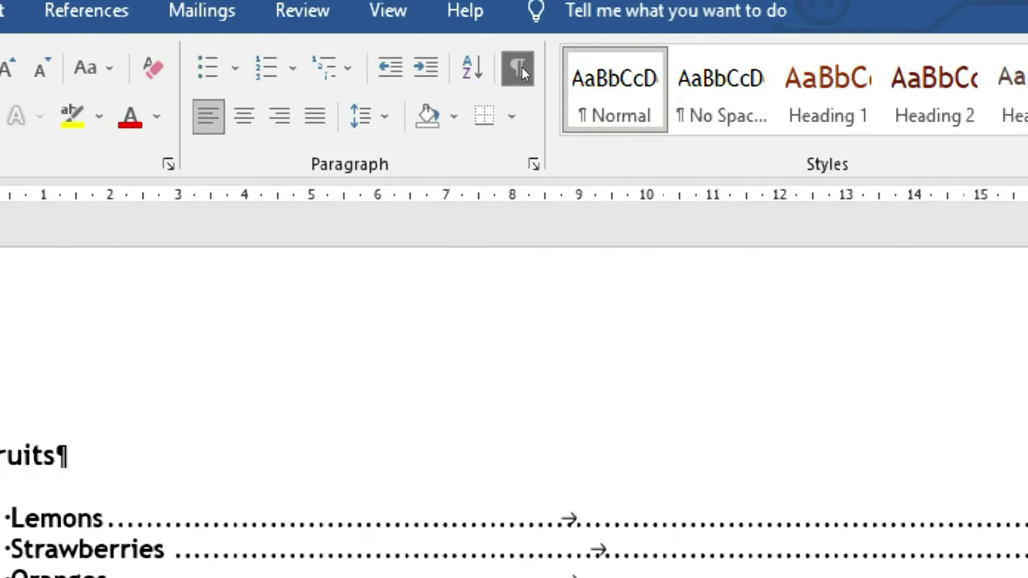
click(521, 70)
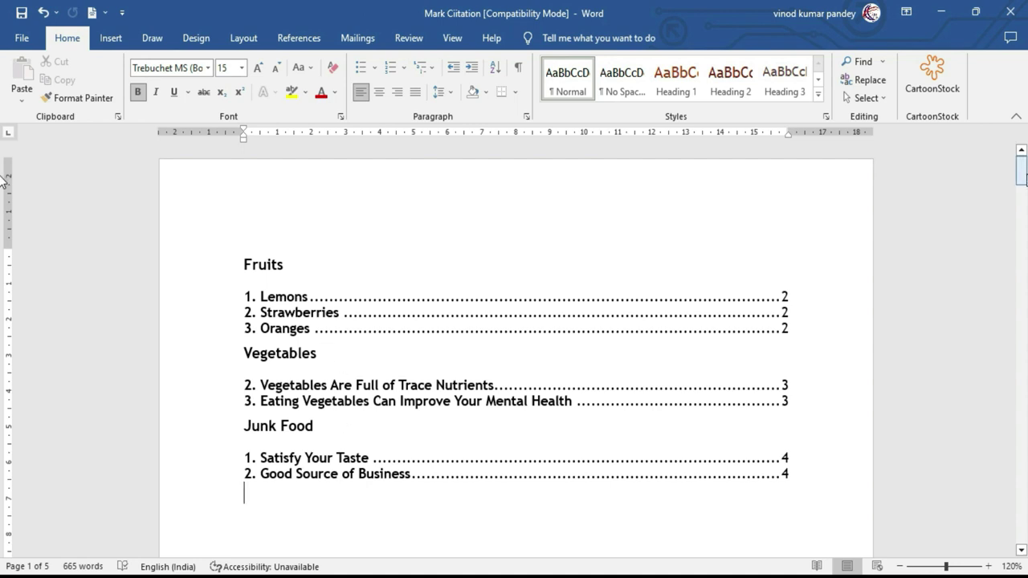
Scroll down to the Vegetables article on page 3.
drag(1022, 175, 1022, 334)
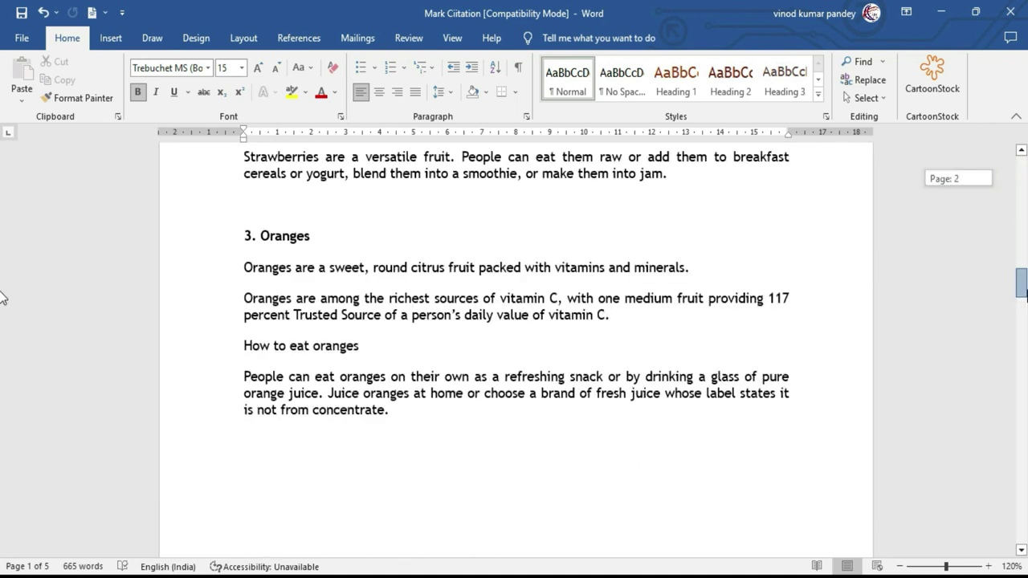
scroll(2, 355, down, 3)
scroll(3, 357, down, 2)
scroll(2, 241, up, 10)
scroll(161, 281, up, 5)
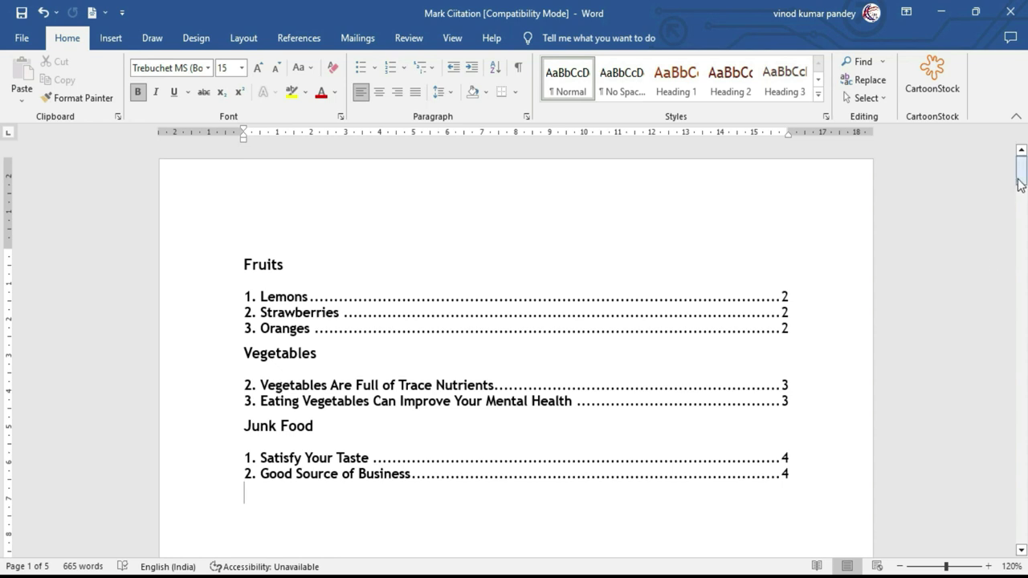
drag(1022, 177, 1022, 339)
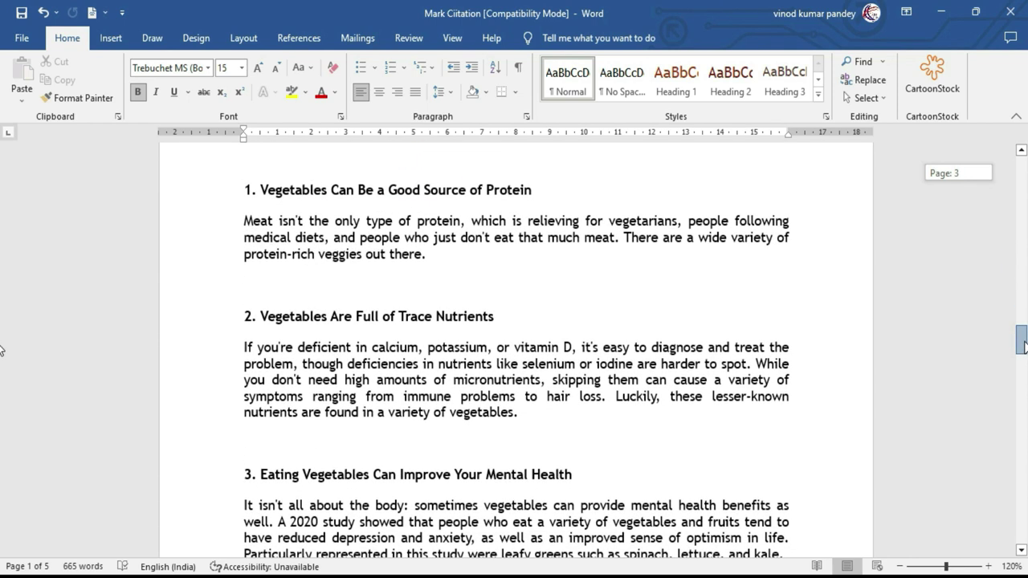
Select the protein heading and mark it as a Vegetables citation.
click(245, 190)
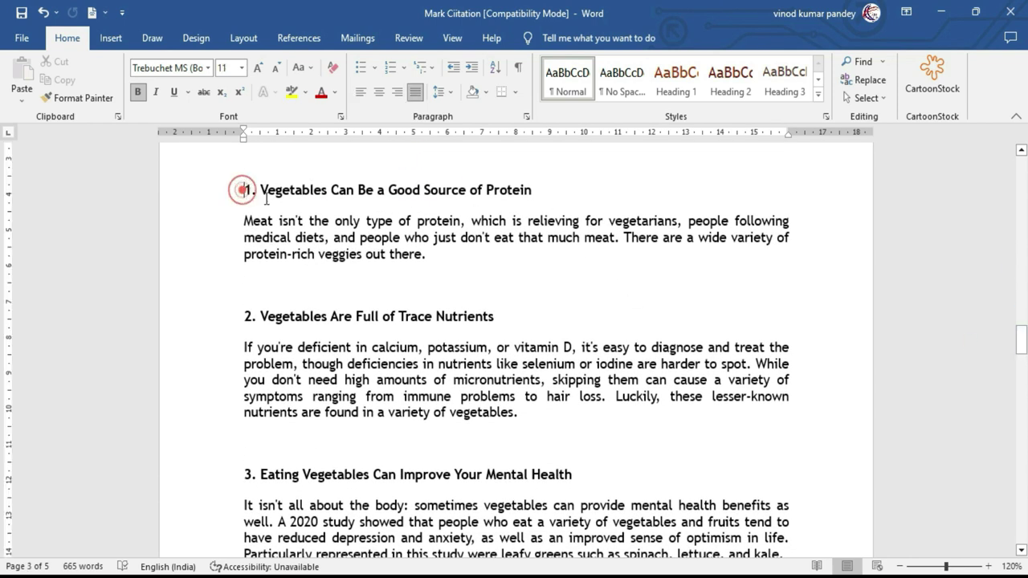
key(shift+Down)
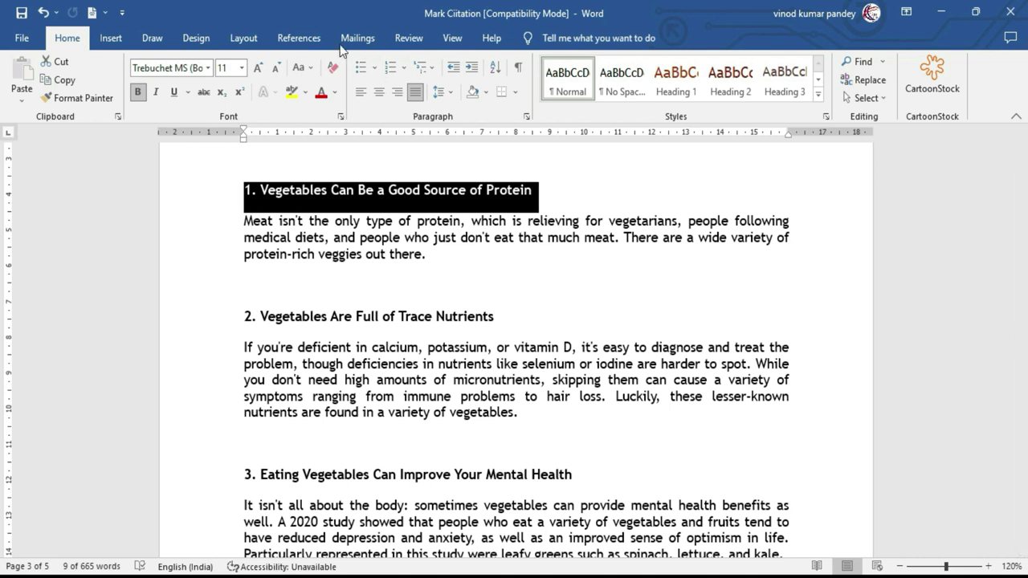
click(299, 38)
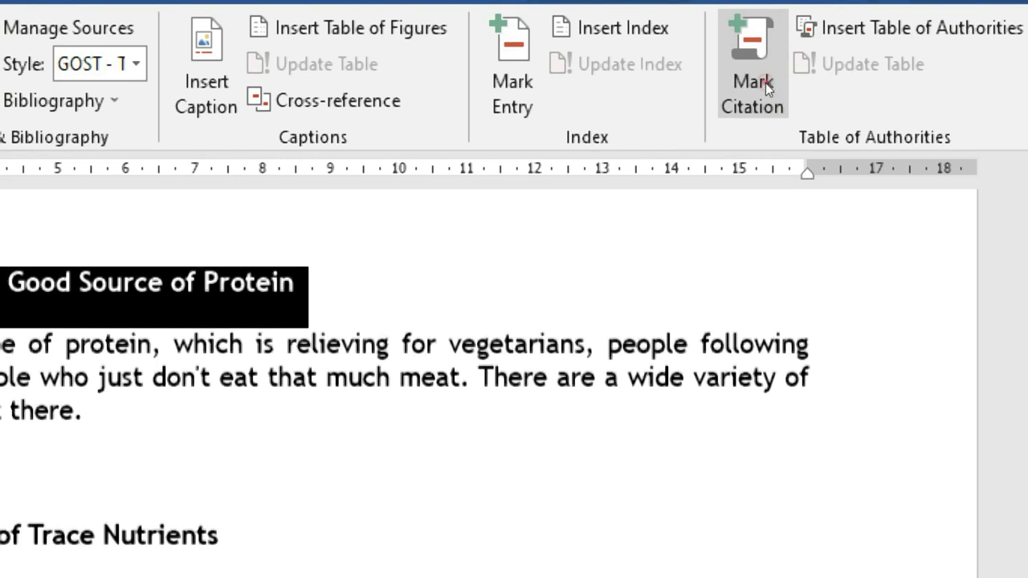
click(766, 83)
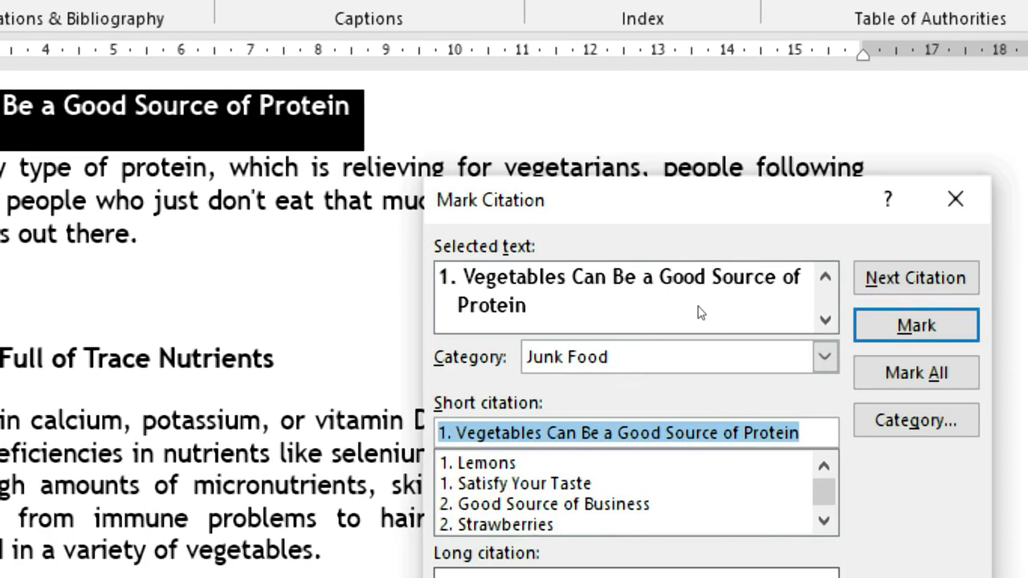
click(825, 356)
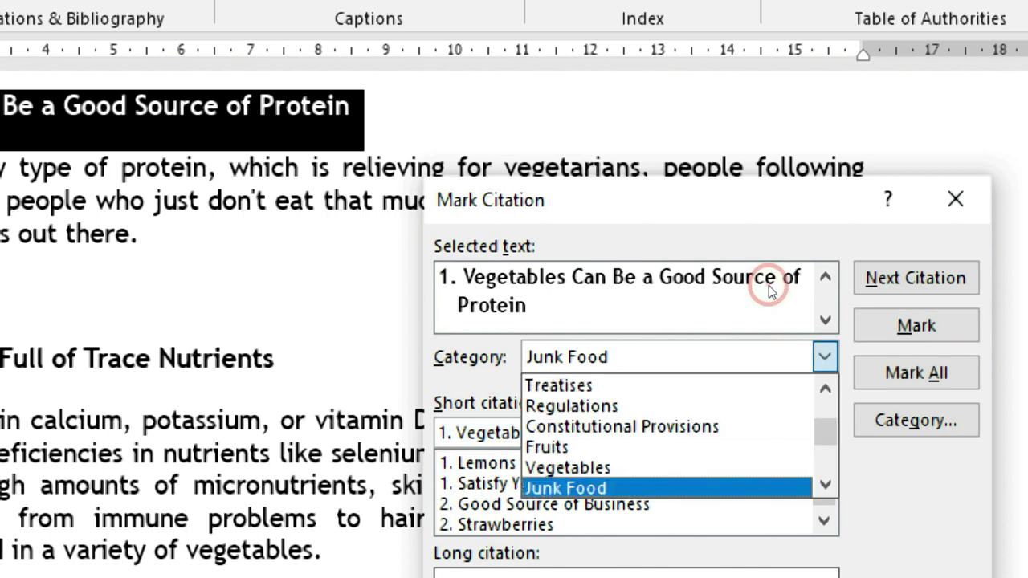
key(Up)
click(647, 343)
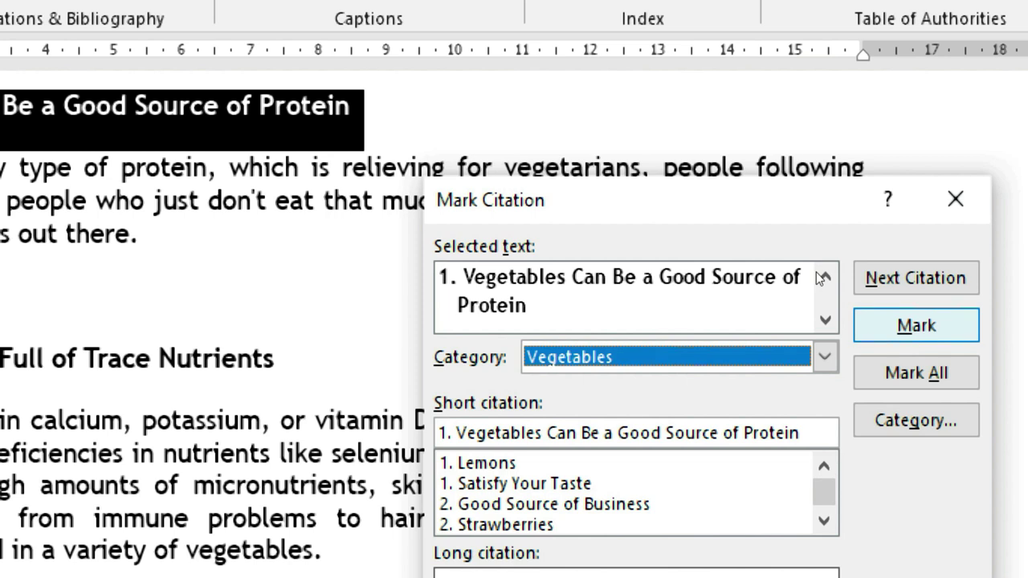
key(Return)
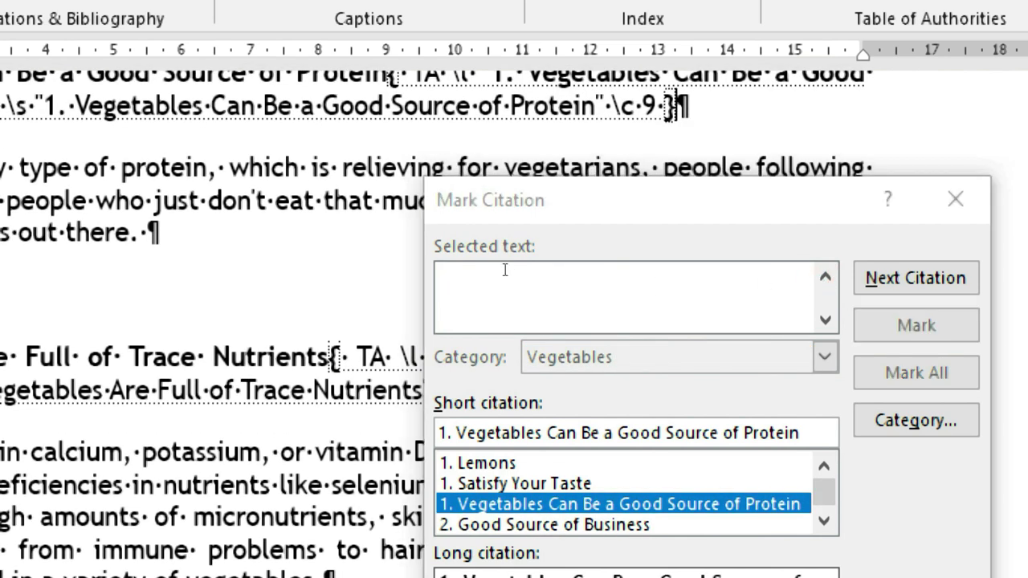
Scroll down to the 3. Affordable Price section on page 4.
scroll(487, 291, down, 5)
scroll(488, 291, down, 5)
scroll(487, 293, down, 5)
scroll(487, 293, down, 5)
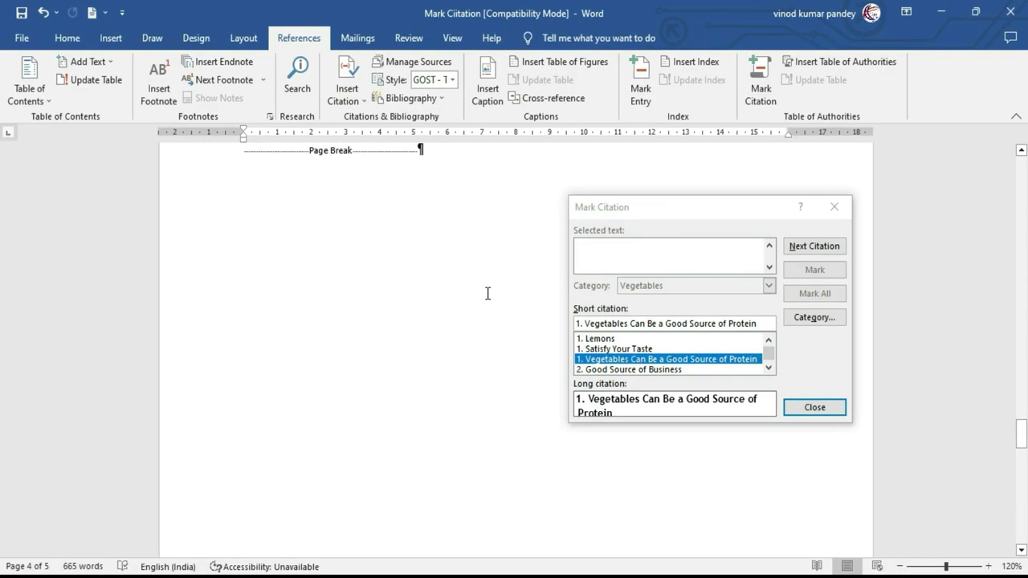
scroll(486, 292, down, 1)
scroll(469, 365, down, 4)
scroll(454, 367, down, 1)
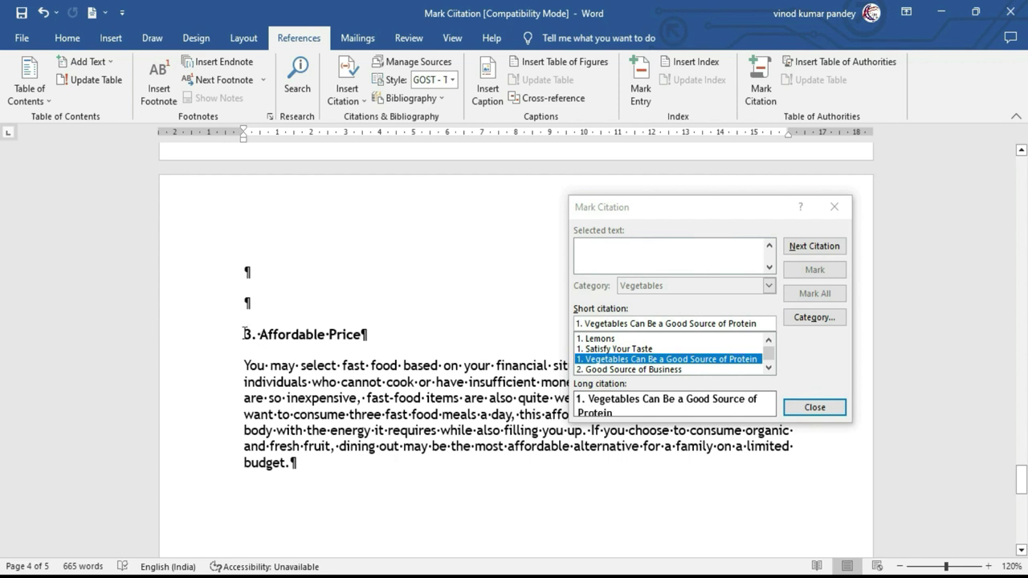
Select '3. Affordable Price', mark it in category Junk Food, close the dialog and return to page 1.
click(243, 334)
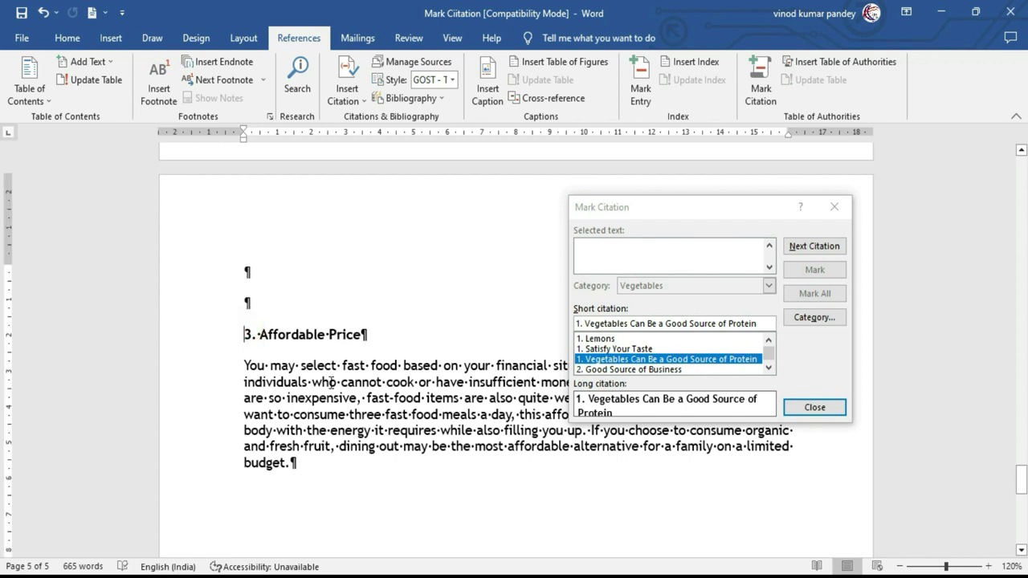
key(shift+Down)
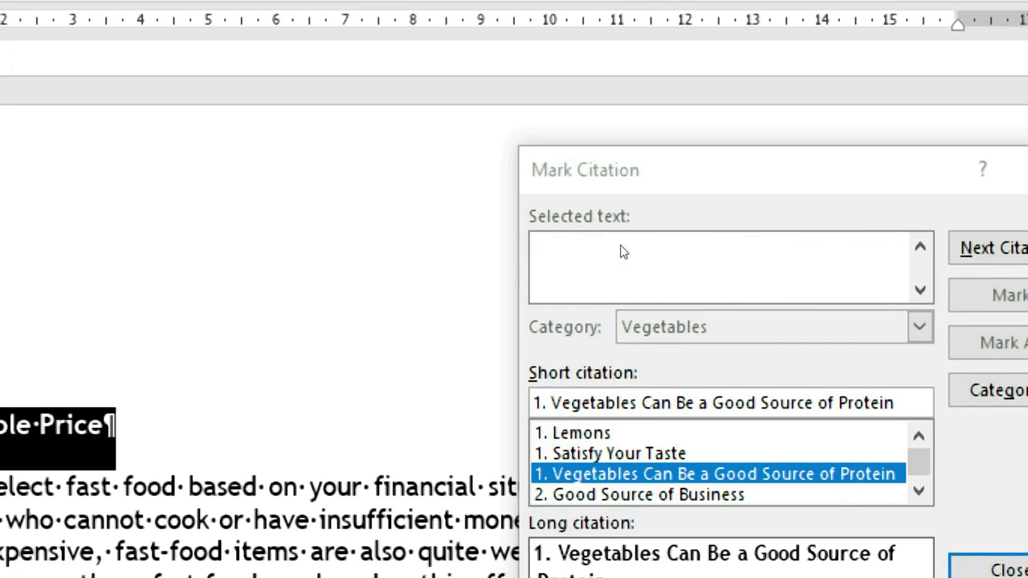
click(620, 252)
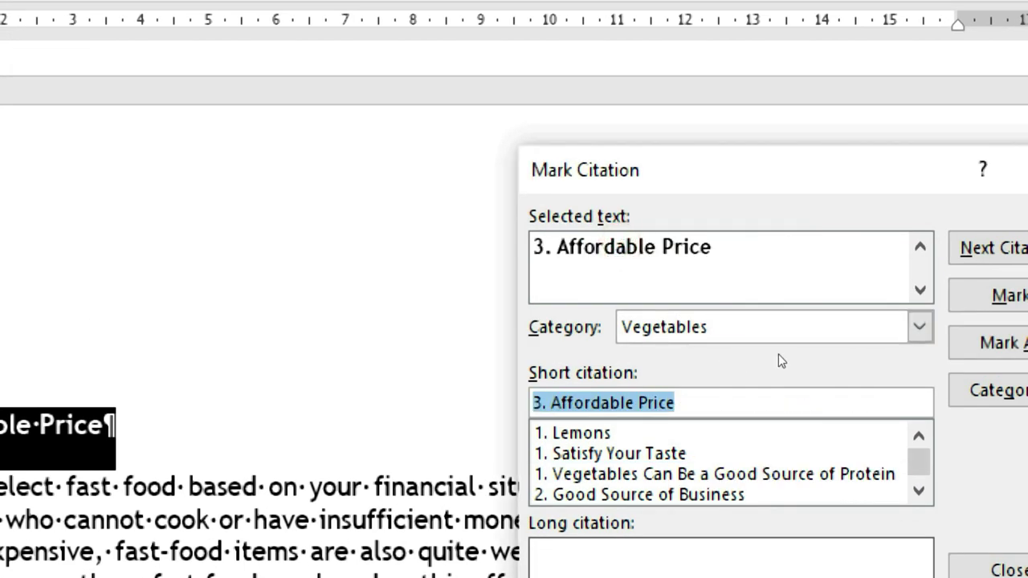
key(alt+Down)
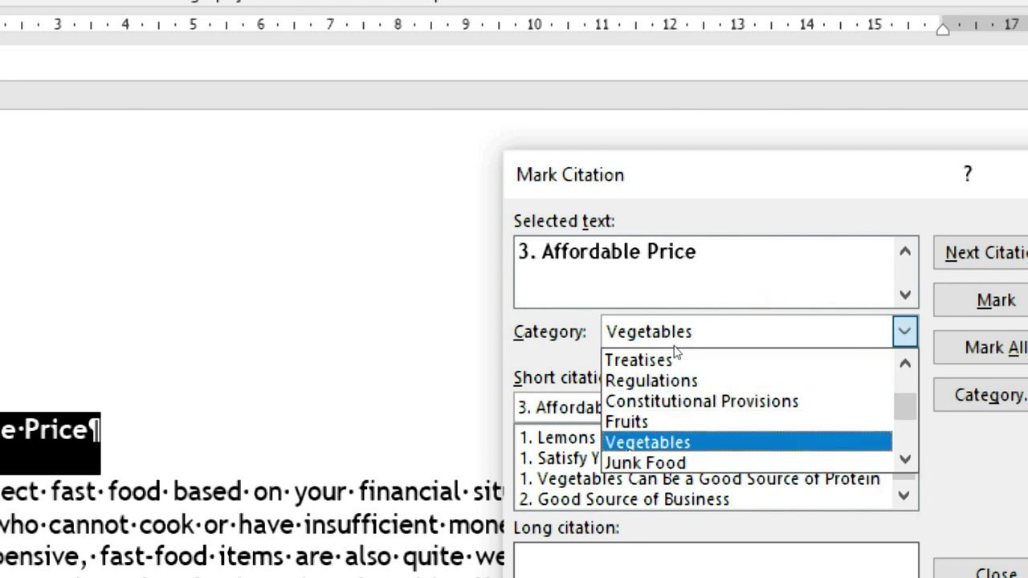
key(Down)
key(Return)
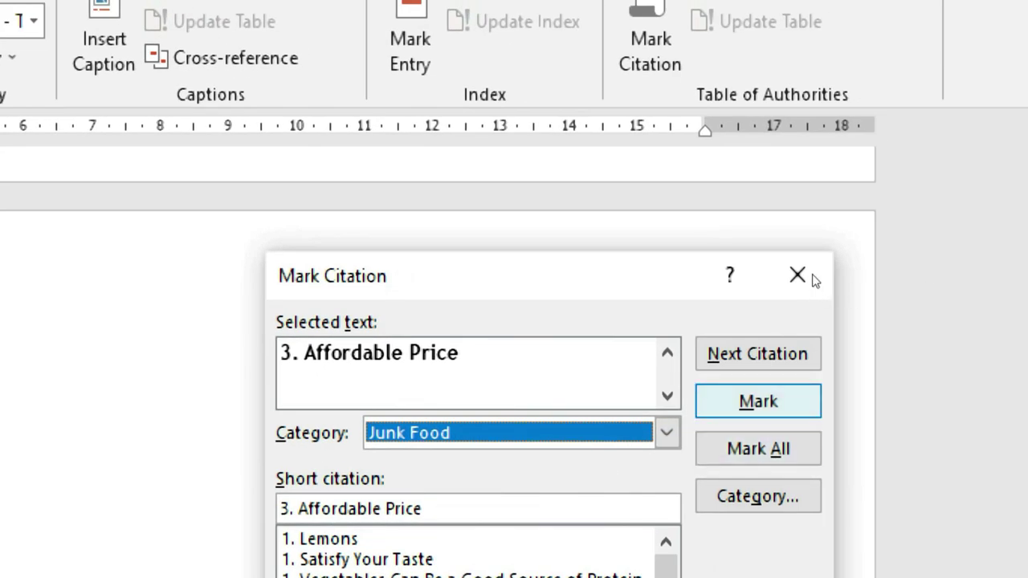
key(Return)
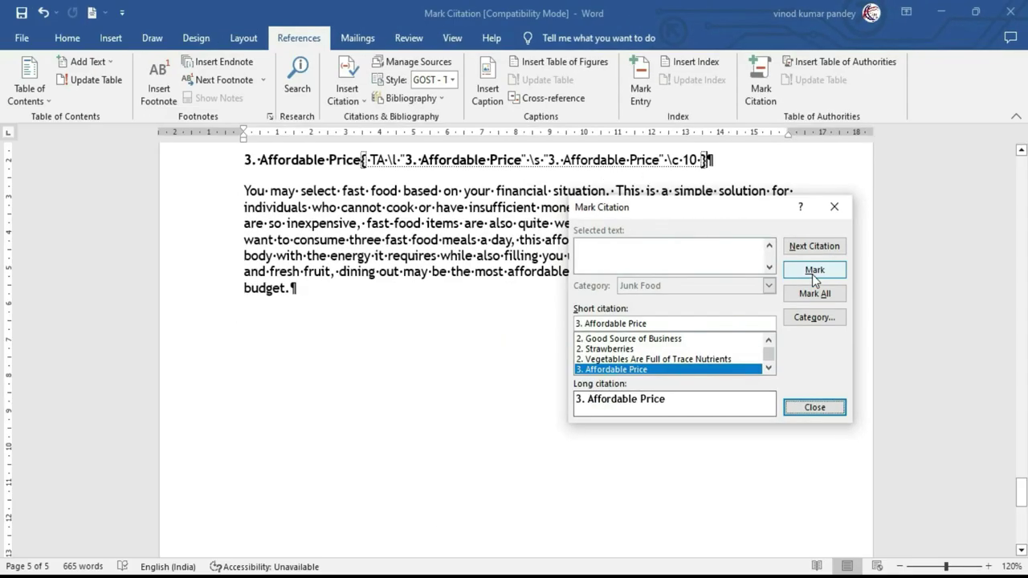
click(822, 400)
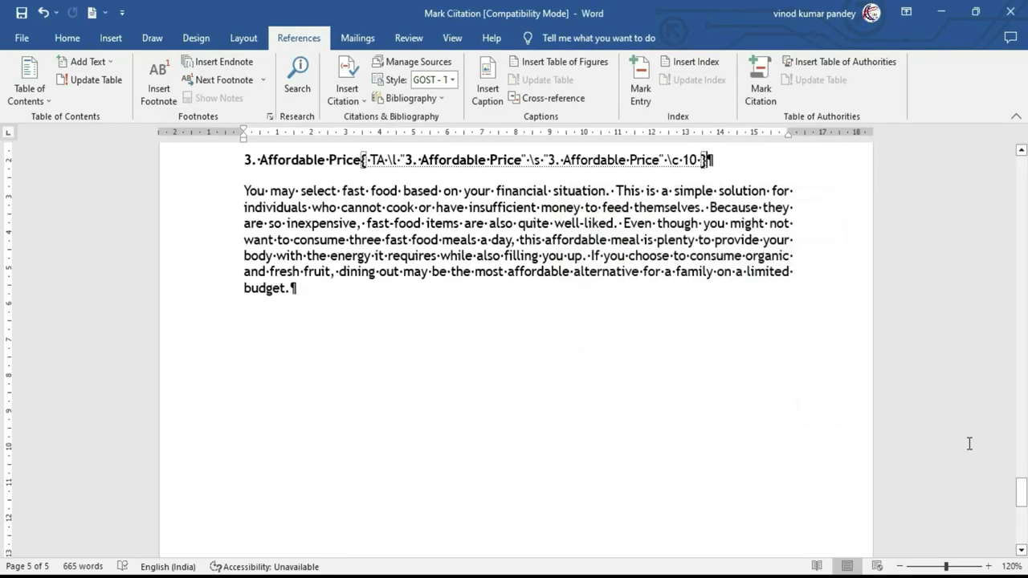
drag(1021, 485, 3, 193)
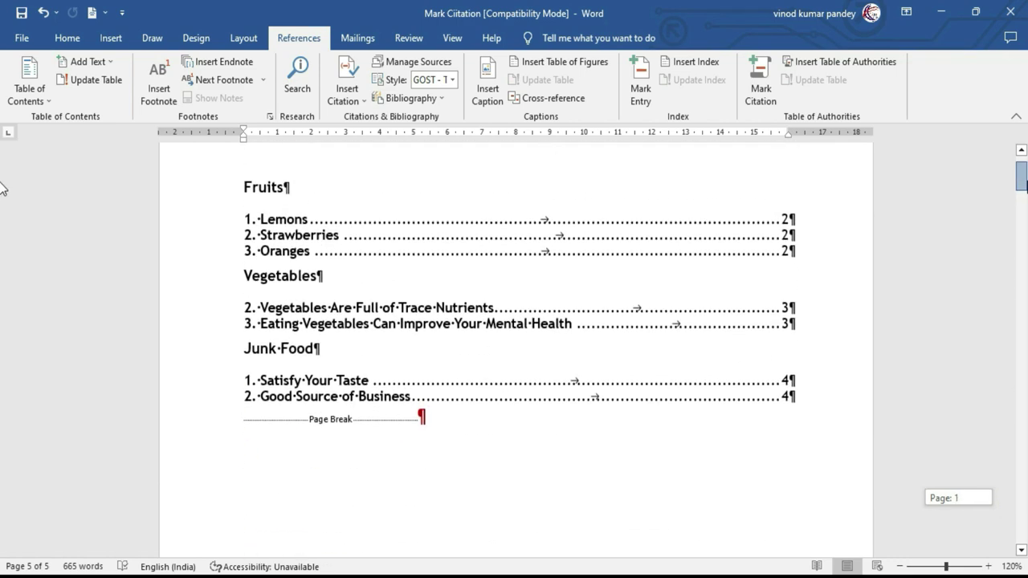
Update the Table of Authorities on page 1 to include the new citations.
scroll(573, 367, up, 1)
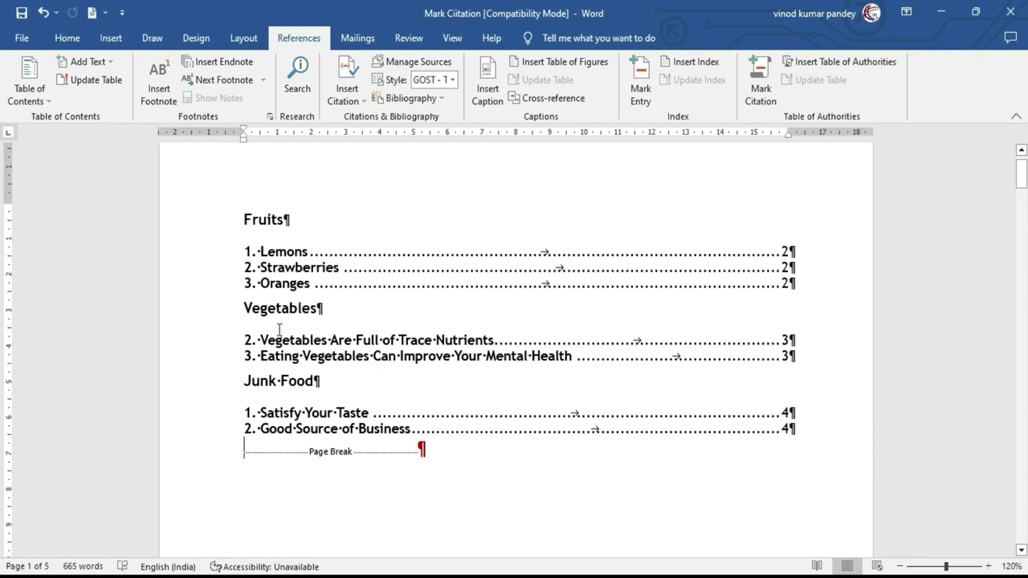
click(279, 331)
click(270, 345)
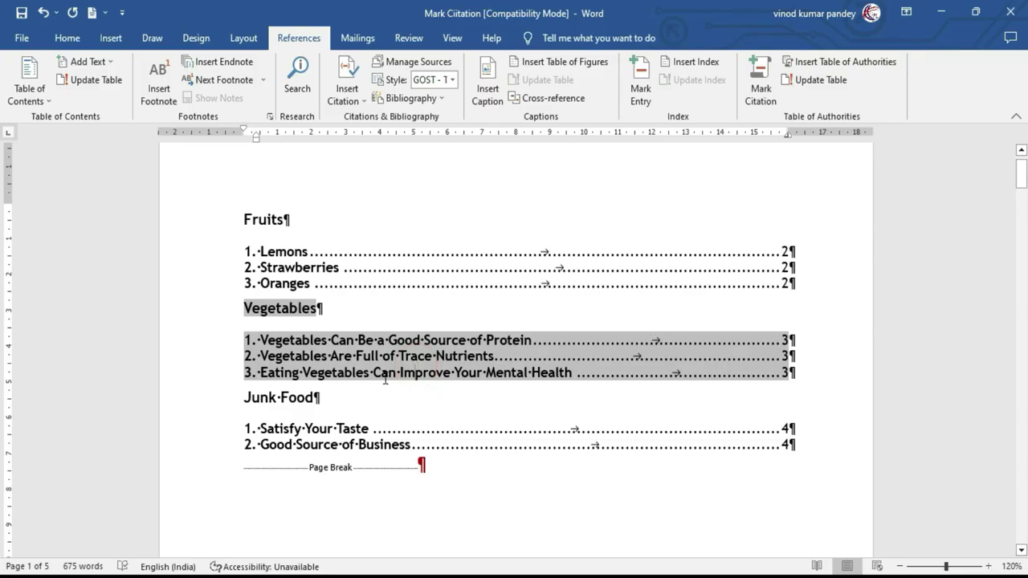
click(384, 384)
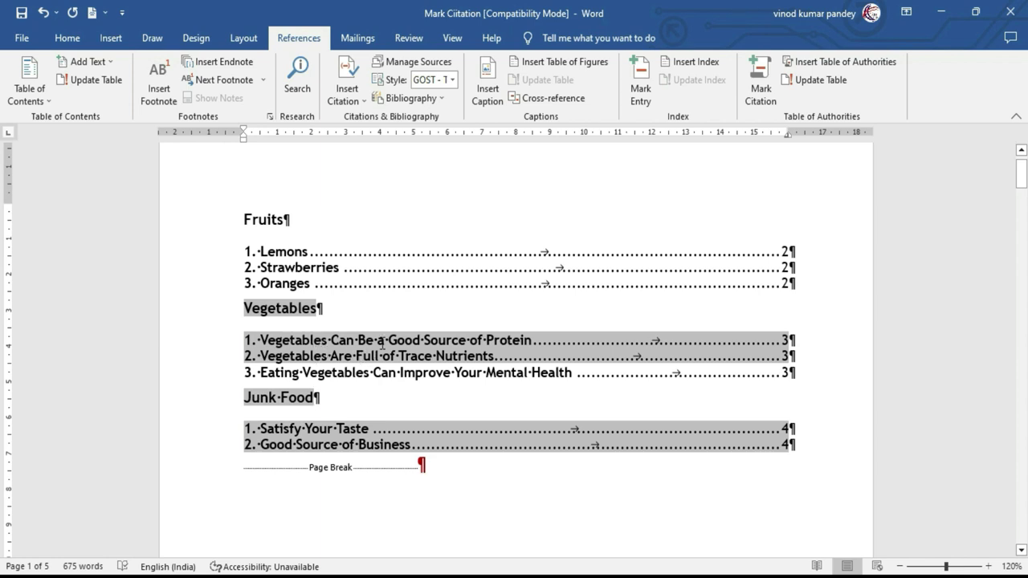
click(383, 448)
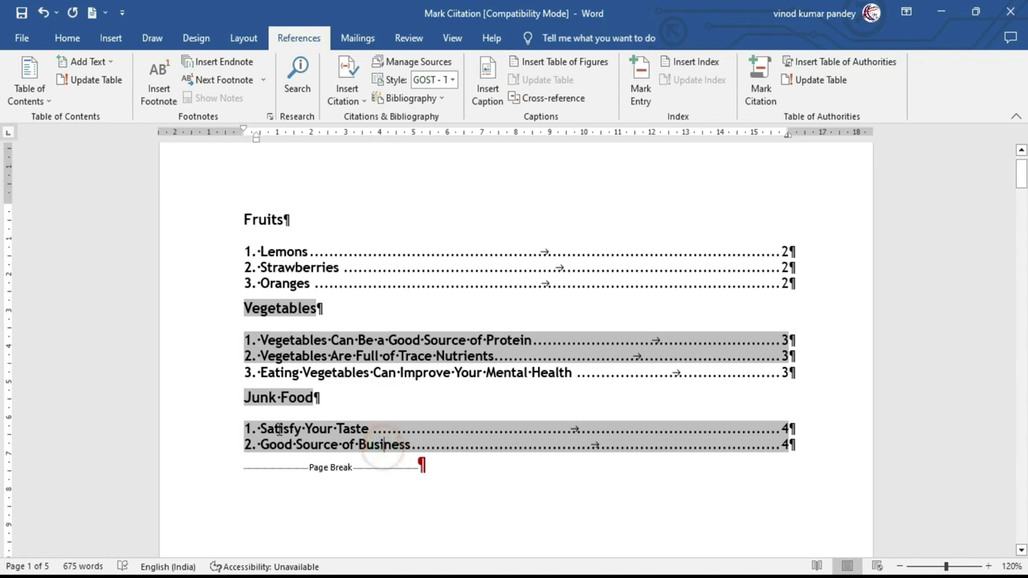
click(311, 443)
click(830, 84)
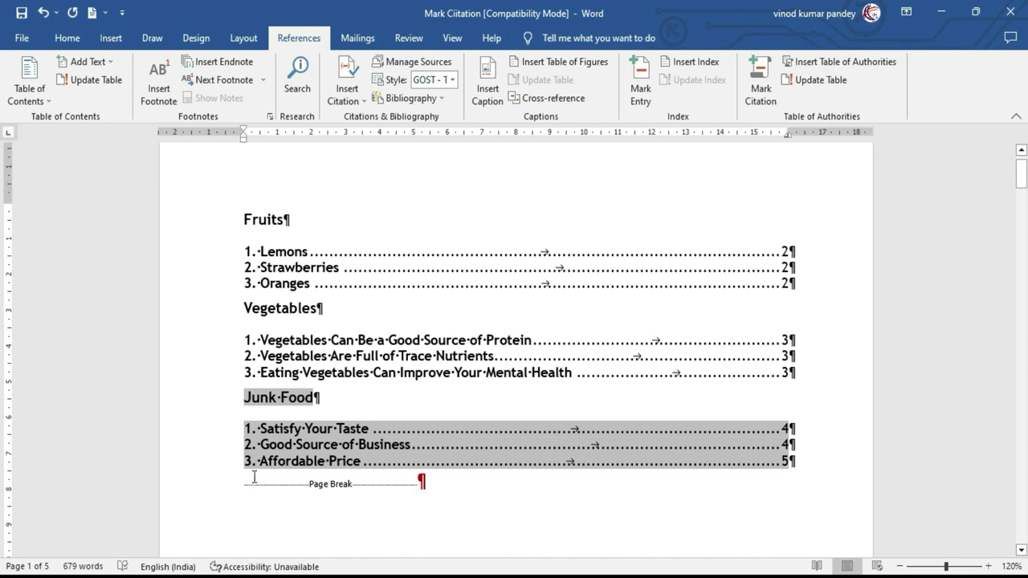
Turn off Show/Hide ¶ to hide the formatting marks.
click(756, 485)
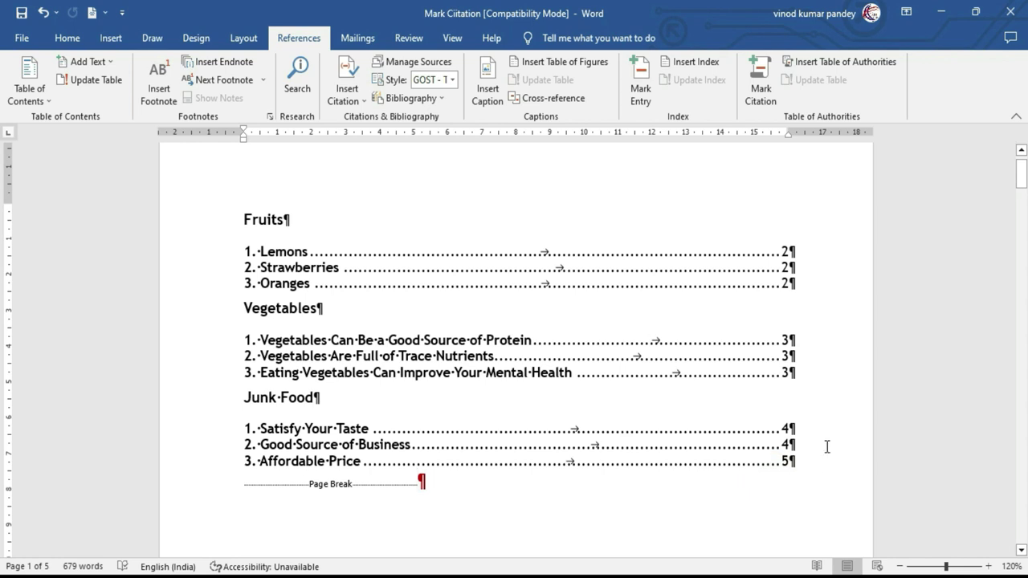
click(68, 38)
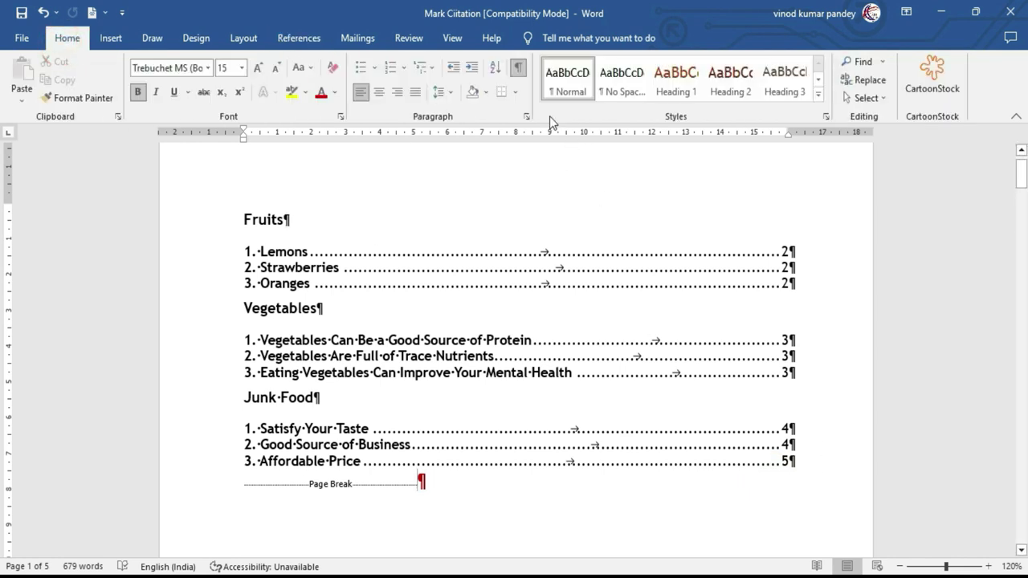
click(518, 67)
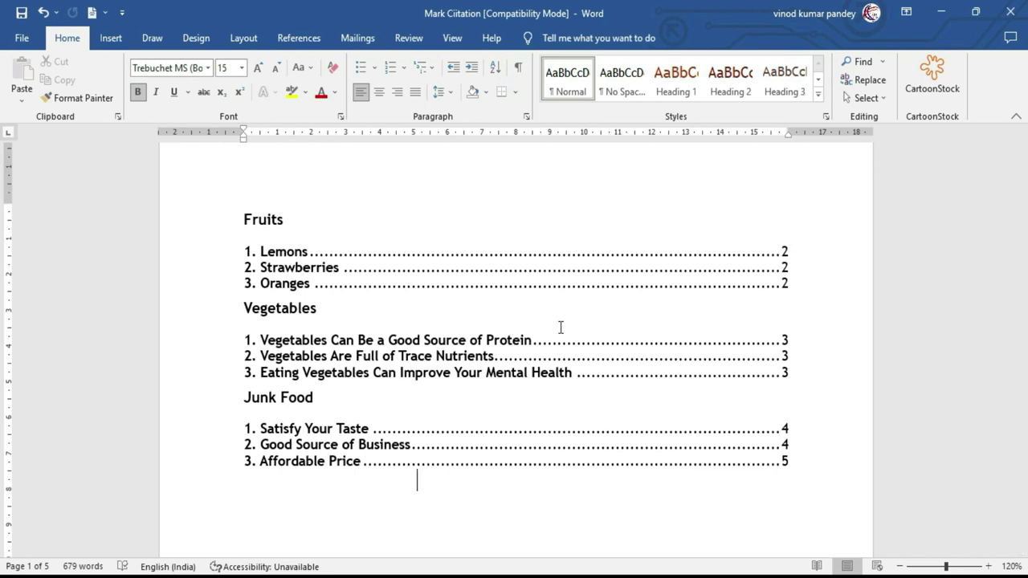